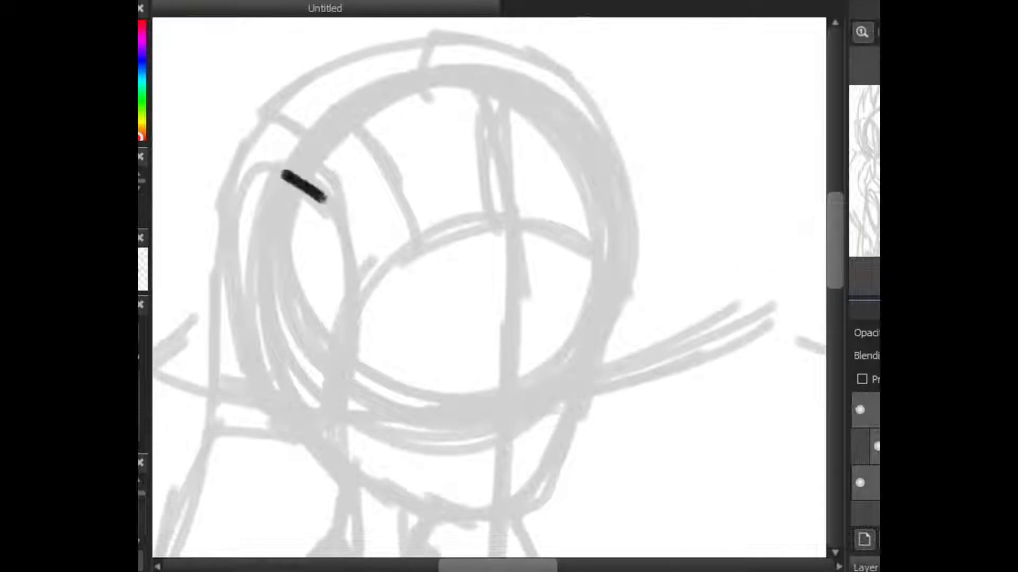
# Step: Ink the middle figure's head outline over the grey sketch, tracing the crown, cheek and chin
pyautogui.moveTo(297, 173)
pyautogui.mouseDown()
pyautogui.moveTo(421, 86)
pyautogui.moveTo(488, 77)
pyautogui.mouseUp()
pyautogui.moveTo(501, 79); pyautogui.dragTo(614, 245)
pyautogui.moveTo(604, 175); pyautogui.dragTo(557, 456)
pyautogui.moveTo(296, 408)
pyautogui.mouseDown()
pyautogui.moveTo(450, 517)
pyautogui.moveTo(546, 477)
pyautogui.mouseUp()
pyautogui.moveTo(562, 421); pyautogui.dragTo(525, 488)
# Step: Ink the middle figure's neck and both sloping shoulder lines beneath the chin
pyautogui.scroll(-6, 489, 286)
pyautogui.moveTo(429, 204); pyautogui.dragTo(403, 246)
pyautogui.moveTo(352, 165)
pyautogui.mouseDown()
pyautogui.moveTo(313, 245)
pyautogui.moveTo(245, 295)
pyautogui.mouseUp()
pyautogui.moveTo(404, 247); pyautogui.dragTo(500, 322)
# Step: Ink the middle figure's torso edge and both hanging arms from the shoulders down to the wrists
pyautogui.scroll(-4, 489, 286)
pyautogui.scroll(-2, 488, 286)
pyautogui.moveTo(506, 186)
pyautogui.mouseDown()
pyautogui.moveTo(507, 377)
pyautogui.moveTo(524, 541)
pyautogui.mouseUp()
pyautogui.moveTo(305, 119); pyautogui.dragTo(295, 286)
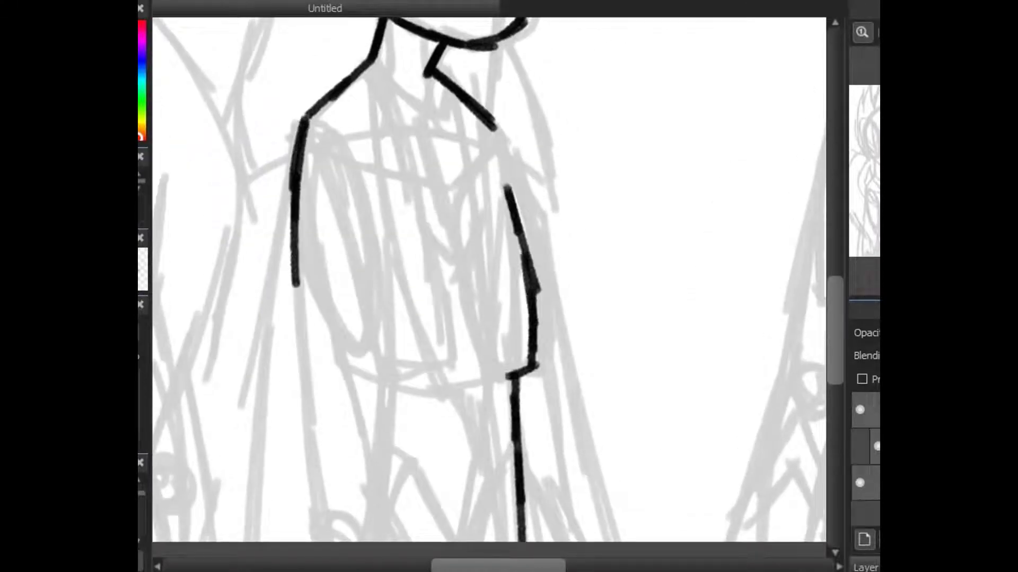
pyautogui.moveTo(295, 239); pyautogui.dragTo(317, 540)
pyautogui.moveTo(386, 233); pyautogui.dragTo(373, 507)
pyautogui.moveTo(360, 499); pyautogui.dragTo(389, 540)
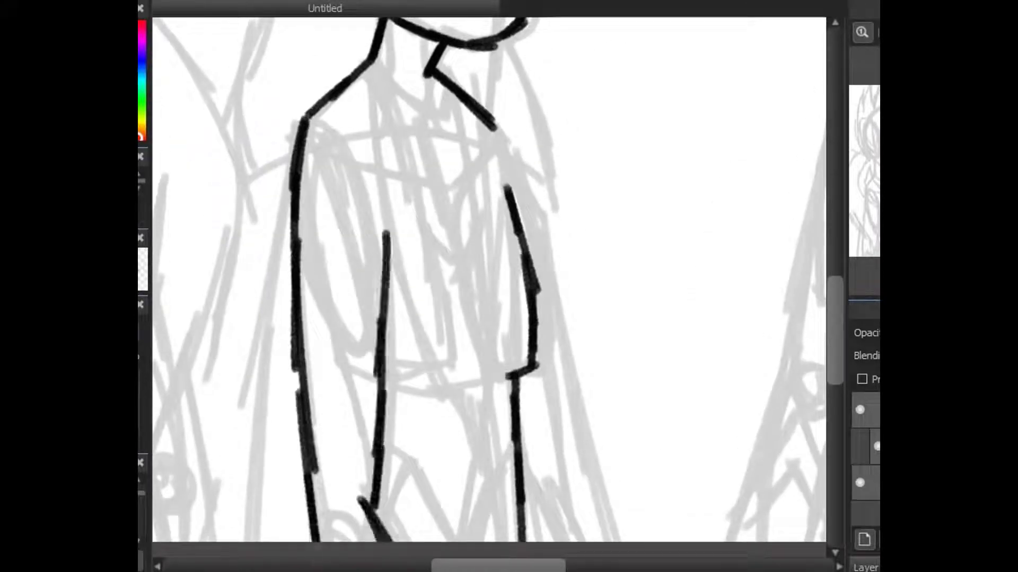
pyautogui.moveTo(484, 119)
pyautogui.mouseDown()
pyautogui.moveTo(549, 268)
pyautogui.moveTo(554, 463)
pyautogui.mouseUp()
pyautogui.moveTo(542, 457); pyautogui.dragTo(566, 492)
# Step: Ink the head outline and ear of the right figure over its sketch
pyautogui.moveTo(689, 132)
pyautogui.mouseDown()
pyautogui.moveTo(371, 344)
pyautogui.moveTo(275, 503)
pyautogui.mouseUp()
pyautogui.moveTo(536, 228); pyautogui.dragTo(595, 344)
pyautogui.moveTo(531, 177)
pyautogui.mouseDown()
pyautogui.moveTo(430, 170)
pyautogui.moveTo(349, 277)
pyautogui.moveTo(370, 370)
pyautogui.moveTo(413, 438)
pyautogui.moveTo(498, 456)
pyautogui.mouseUp()
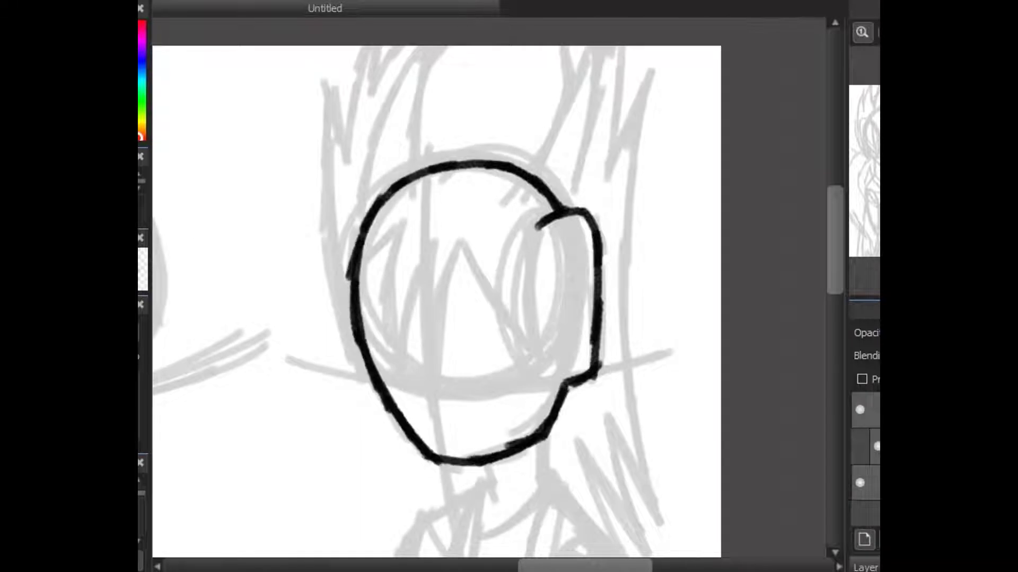
# Step: Ink the right figure's neck and the shoulder line running down to the outer arm
pyautogui.scroll(-4, 436, 286)
pyautogui.moveTo(489, 247); pyautogui.dragTo(488, 278)
pyautogui.moveTo(537, 233); pyautogui.dragTo(639, 409)
# Step: Ink the right figure's bent arm with forearm and wrist, plus the torso edge inside the elbow
pyautogui.scroll(-5, 436, 286)
pyautogui.moveTo(633, 249); pyautogui.dragTo(522, 455)
pyautogui.moveTo(628, 114)
pyautogui.mouseDown()
pyautogui.moveTo(687, 279)
pyautogui.moveTo(560, 457)
pyautogui.mouseUp()
pyautogui.moveTo(569, 224)
pyautogui.mouseDown()
pyautogui.moveTo(616, 276)
pyautogui.moveTo(604, 262)
pyautogui.moveTo(554, 339)
pyautogui.mouseUp()
pyautogui.moveTo(522, 457); pyautogui.dragTo(575, 477)
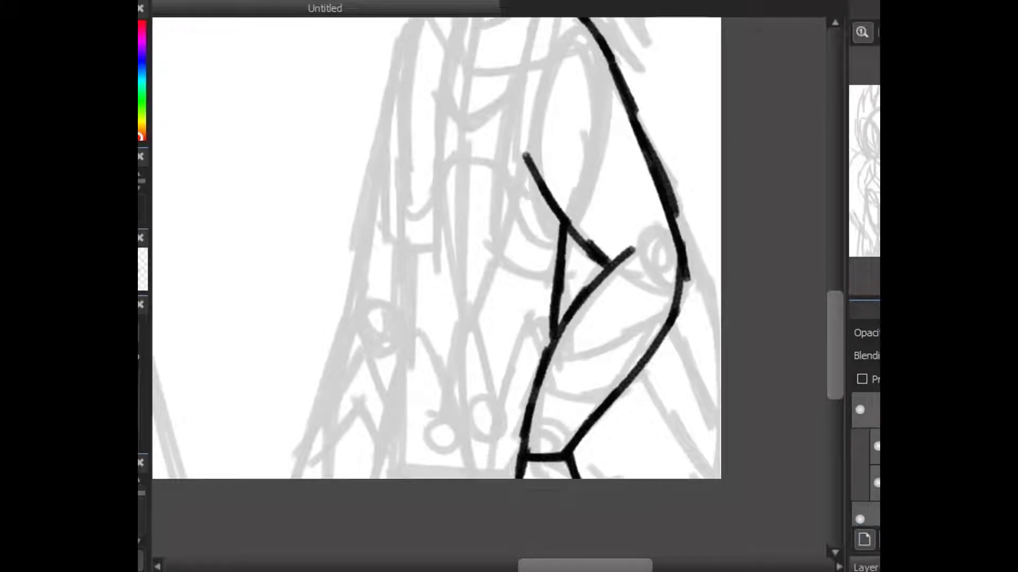
# Step: Ink the left edge of the right figure's torso down to the waistline
pyautogui.scroll(4, 436, 286)
pyautogui.scroll(-2, 436, 286)
pyautogui.moveTo(407, 110); pyautogui.dragTo(401, 493)
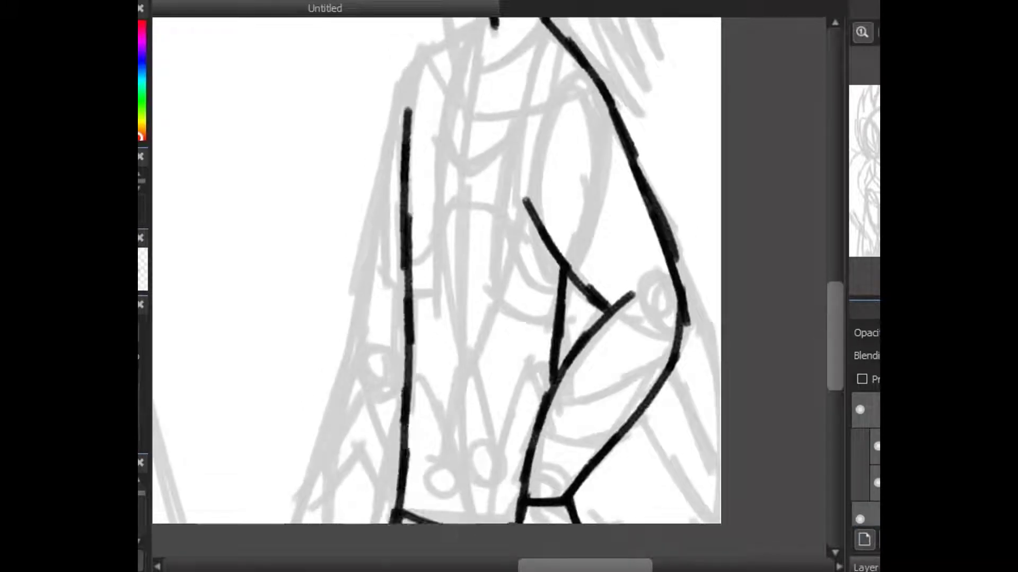
# Step: Ink the right figure's other shoulder and the straight arm hanging beside the torso
pyautogui.scroll(3, 436, 270)
pyautogui.moveTo(492, 109)
pyautogui.mouseDown()
pyautogui.moveTo(408, 172)
pyautogui.moveTo(354, 475)
pyautogui.mouseUp()
pyautogui.scroll(-4, 436, 271)
pyautogui.moveTo(374, 298); pyautogui.dragTo(296, 452)
# Step: Ink the left figure's head outline with the ear, jaw and chin
pyautogui.scroll(6, 436, 286)
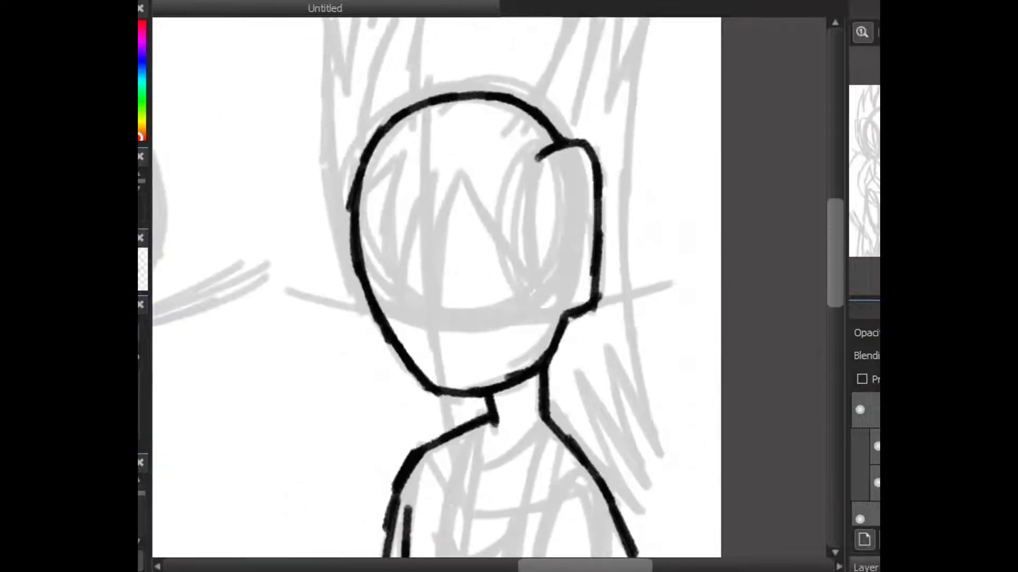
pyautogui.hscroll(-6, 436, 286)
pyautogui.moveTo(394, 193)
pyautogui.mouseDown()
pyautogui.moveTo(342, 290)
pyautogui.moveTo(399, 397)
pyautogui.mouseUp()
pyautogui.moveTo(366, 180)
pyautogui.mouseDown()
pyautogui.moveTo(557, 136)
pyautogui.moveTo(586, 407)
pyautogui.mouseUp()
pyautogui.moveTo(442, 435); pyautogui.dragTo(603, 359)
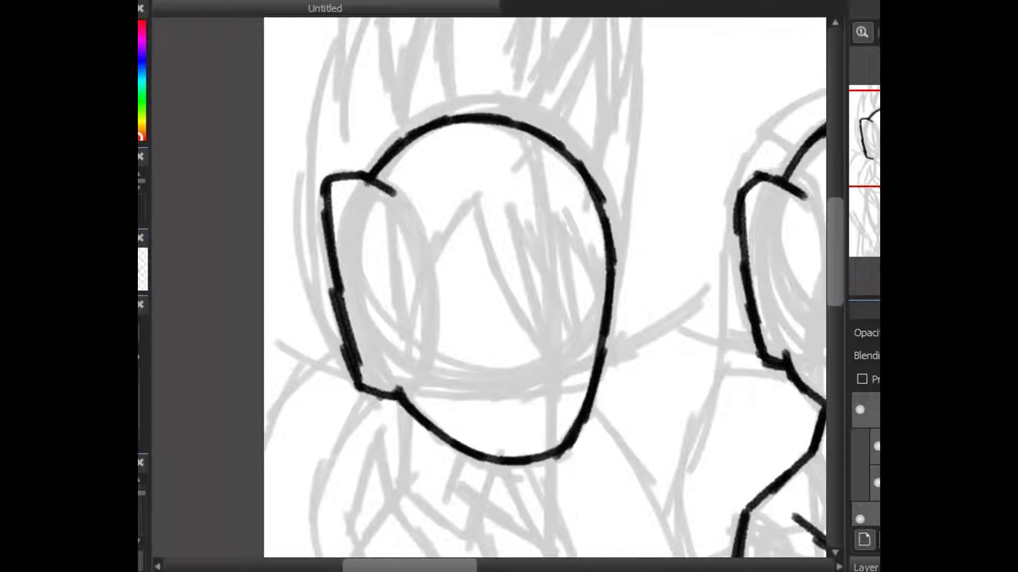
# Step: Ink the left figure's neck and both shoulder lines
pyautogui.scroll(-5, 545, 286)
pyautogui.moveTo(409, 138)
pyautogui.mouseDown()
pyautogui.moveTo(357, 352)
pyautogui.moveTo(344, 511)
pyautogui.mouseUp()
pyautogui.moveTo(452, 211)
pyautogui.mouseDown()
pyautogui.moveTo(530, 266)
pyautogui.moveTo(566, 331)
pyautogui.mouseUp()
# Step: Ink the left figure's torso sides and both hanging arms down to the canvas edge
pyautogui.scroll(-4, 545, 287)
pyautogui.moveTo(432, 121); pyautogui.dragTo(399, 429)
pyautogui.moveTo(350, 239); pyautogui.dragTo(339, 429)
pyautogui.moveTo(563, 123); pyautogui.dragTo(577, 429)
pyautogui.moveTo(563, 98); pyautogui.dragTo(628, 350)
pyautogui.moveTo(610, 307); pyautogui.dragTo(634, 429)
pyautogui.moveTo(566, 367); pyautogui.dragTo(593, 432)
pyautogui.moveTo(571, 332); pyautogui.dragTo(591, 375)
# Step: Ink the middle figure's hood, drawing the curved face opening and the thick band around the head
pyautogui.scroll(3, 545, 286)
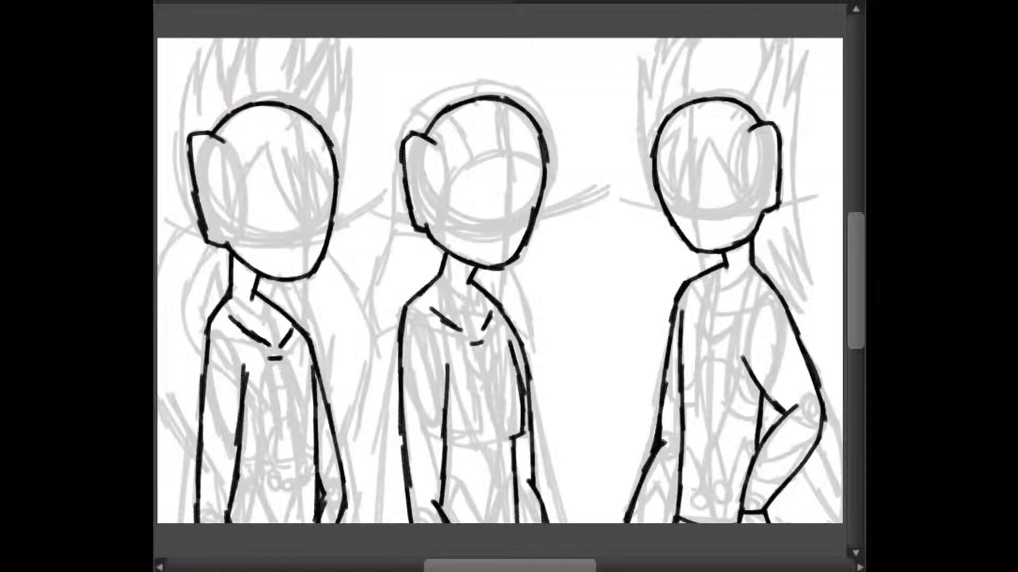
pyautogui.scroll(3, 466, 297)
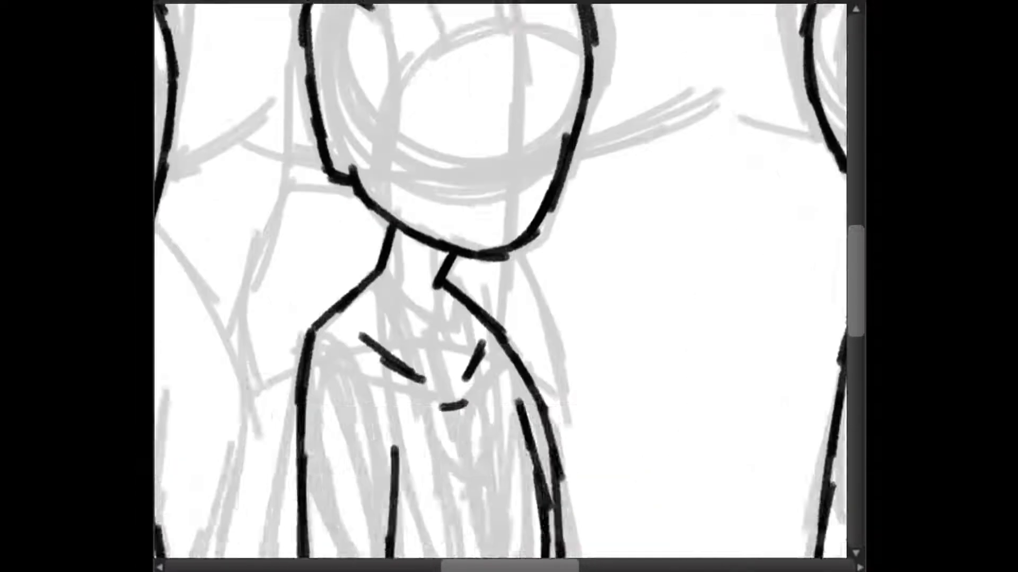
pyautogui.scroll(3, 499, 287)
pyautogui.moveTo(365, 331)
pyautogui.mouseDown()
pyautogui.moveTo(461, 161)
pyautogui.moveTo(586, 193)
pyautogui.mouseUp()
pyautogui.moveTo(340, 98); pyautogui.dragTo(352, 332)
pyautogui.moveTo(325, 130); pyautogui.dragTo(583, 146)
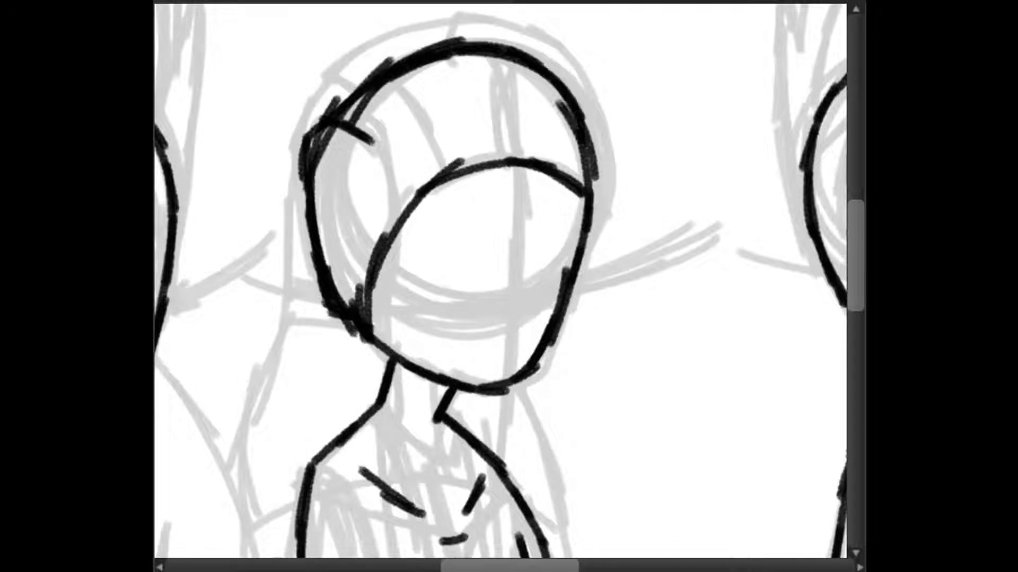
pyautogui.moveTo(448, 37); pyautogui.dragTo(538, 16)
pyautogui.hotkey('ctrl', 'z')
pyautogui.hotkey('ctrl', 'z')
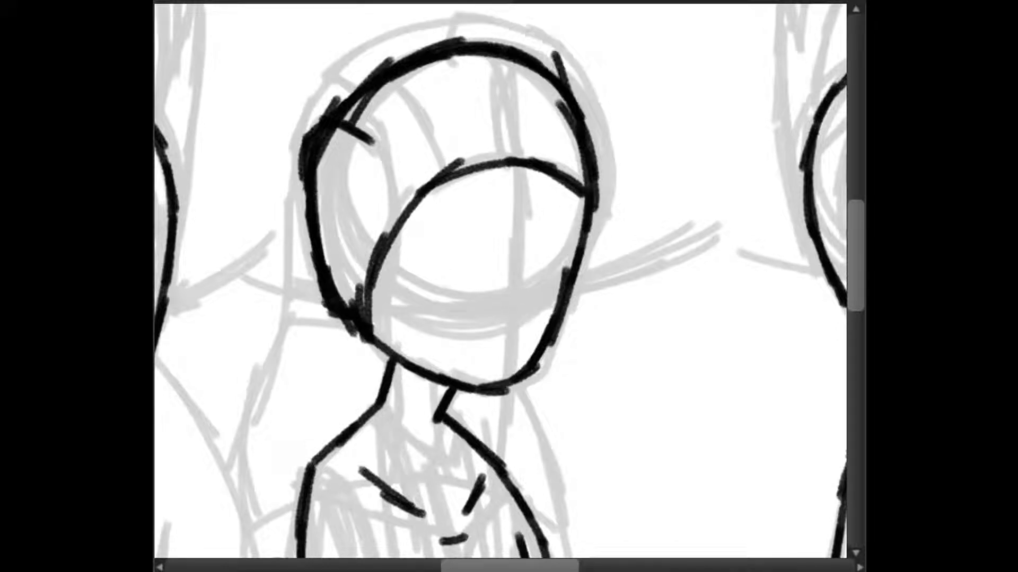
# Step: Ink the middle figure's outer headscarf edge, the flaps over both shoulders, the curved hem and the inner neck folds
pyautogui.moveTo(564, 82)
pyautogui.mouseDown()
pyautogui.moveTo(453, 16)
pyautogui.moveTo(297, 159)
pyautogui.moveTo(236, 438)
pyautogui.moveTo(249, 528)
pyautogui.mouseUp()
pyautogui.scroll(-3, 500, 281)
pyautogui.moveTo(508, 222); pyautogui.dragTo(561, 371)
pyautogui.moveTo(249, 360)
pyautogui.mouseDown()
pyautogui.moveTo(477, 323)
pyautogui.moveTo(562, 374)
pyautogui.mouseUp()
pyautogui.moveTo(461, 225)
pyautogui.mouseDown()
pyautogui.moveTo(442, 287)
pyautogui.moveTo(466, 315)
pyautogui.mouseUp()
pyautogui.moveTo(286, 154)
pyautogui.mouseDown()
pyautogui.moveTo(410, 228)
pyautogui.moveTo(410, 318)
pyautogui.mouseUp()
# Step: Draw two curved seam lines across the front of the middle figure's hood above the face opening
pyautogui.scroll(5, 499, 281)
pyautogui.moveTo(400, 159); pyautogui.dragTo(445, 249)
pyautogui.moveTo(493, 136); pyautogui.dragTo(525, 236)
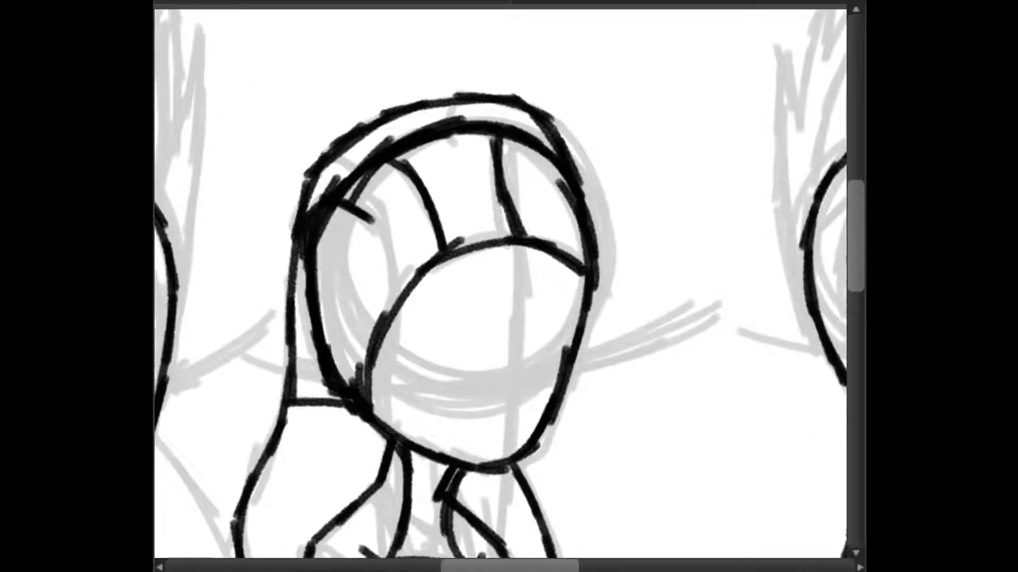
# Step: Ink the outer outlines of the two long panels hanging down the middle figure's chest
pyautogui.scroll(-5, 500, 281)
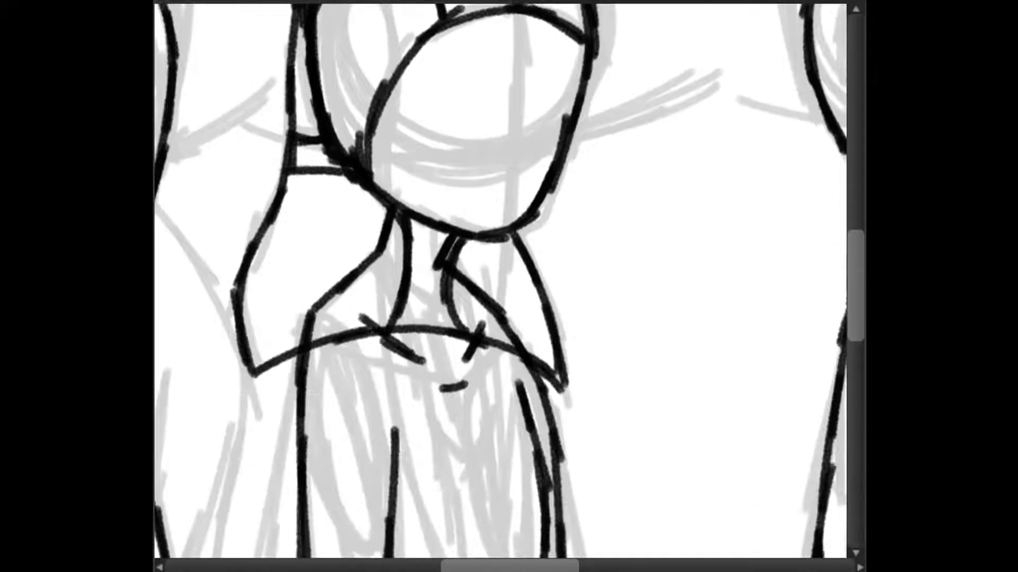
pyautogui.scroll(-2, 500, 281)
pyautogui.moveTo(374, 188); pyautogui.dragTo(461, 493)
pyautogui.moveTo(379, 191)
pyautogui.mouseDown()
pyautogui.moveTo(310, 249)
pyautogui.moveTo(382, 498)
pyautogui.mouseUp()
pyautogui.moveTo(384, 498); pyautogui.dragTo(461, 493)
pyautogui.moveTo(455, 215); pyautogui.dragTo(480, 268)
pyautogui.moveTo(477, 284); pyautogui.dragTo(500, 501)
pyautogui.moveTo(461, 226)
pyautogui.mouseDown()
pyautogui.moveTo(533, 294)
pyautogui.moveTo(551, 496)
pyautogui.mouseUp()
pyautogui.moveTo(512, 509); pyautogui.dragTo(554, 501)
# Step: Draw the inner border lines inside both hanging chest panels of the middle figure
pyautogui.moveTo(323, 247); pyautogui.dragTo(405, 480)
pyautogui.moveTo(379, 204); pyautogui.dragTo(442, 479)
pyautogui.moveTo(443, 479); pyautogui.dragTo(400, 485)
pyautogui.moveTo(477, 236); pyautogui.dragTo(509, 480)
pyautogui.moveTo(517, 307); pyautogui.dragTo(540, 490)
pyautogui.moveTo(540, 490); pyautogui.dragTo(506, 496)
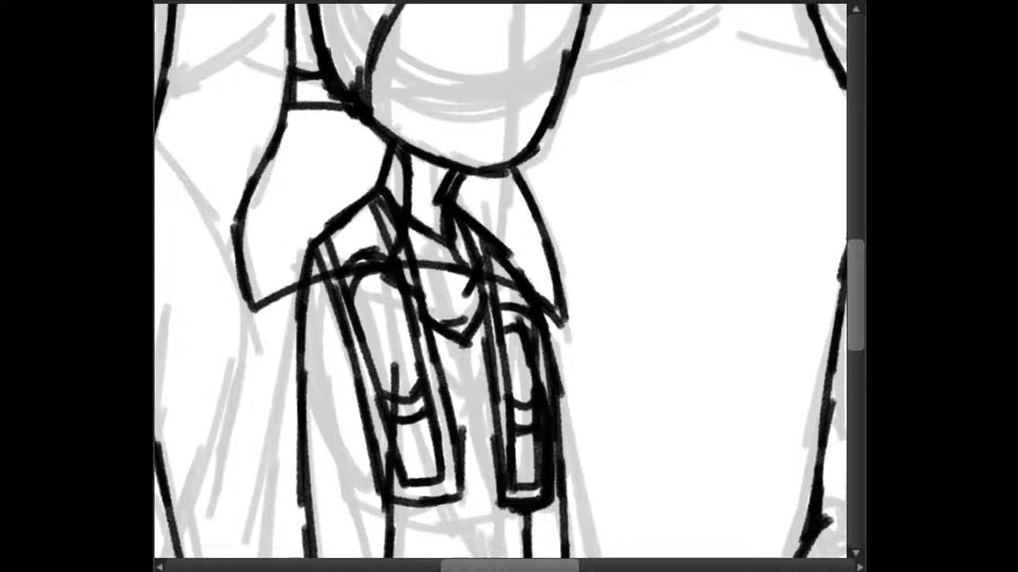
# Step: Ink the middle figure's long cape edges on both sides and the pointed cloth shapes at the waist
pyautogui.scroll(-4, 499, 281)
pyautogui.moveTo(297, 122); pyautogui.dragTo(257, 518)
pyautogui.moveTo(384, 493)
pyautogui.mouseDown()
pyautogui.moveTo(419, 431)
pyautogui.moveTo(467, 516)
pyautogui.mouseUp()
pyautogui.moveTo(477, 518); pyautogui.dragTo(522, 419)
pyautogui.moveTo(530, 348); pyautogui.dragTo(536, 518)
pyautogui.moveTo(551, 175); pyautogui.dragTo(627, 517)
# Step: Ink the overlapping robe edges that run down the middle figure's front between the chest panels
pyautogui.moveTo(383, 106); pyautogui.dragTo(424, 249)
pyautogui.moveTo(422, 255); pyautogui.dragTo(480, 402)
pyautogui.moveTo(500, 85); pyautogui.dragTo(493, 286)
pyautogui.moveTo(498, 231); pyautogui.dragTo(469, 440)
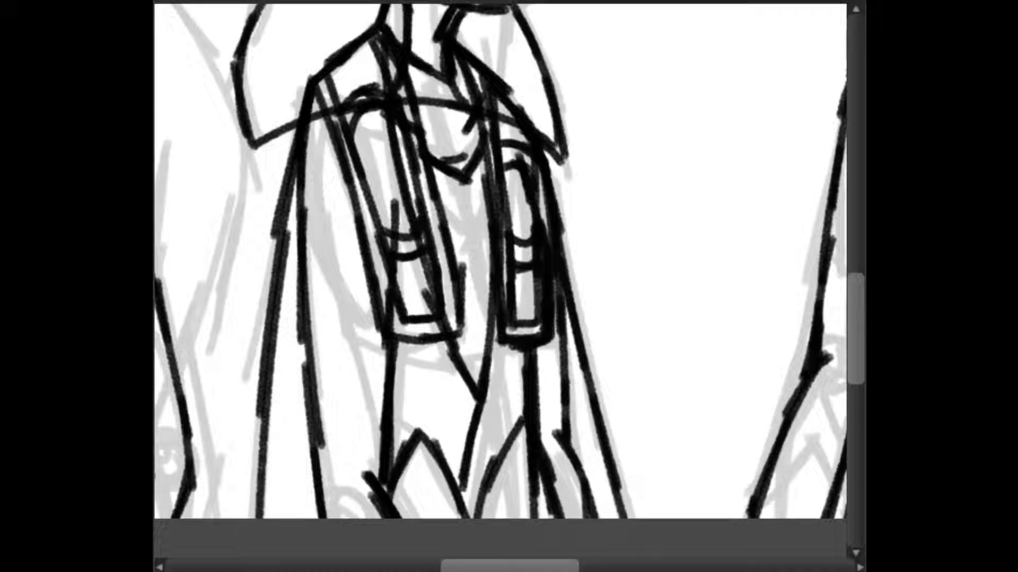
# Step: Add the round ornaments at the middle figure's waist, placing an ellipse for the second one
pyautogui.moveTo(494, 518); pyautogui.dragTo(541, 519)
pyautogui.moveTo(477, 399)
pyautogui.mouseDown()
pyautogui.moveTo(502, 466)
pyautogui.moveTo(466, 504)
pyautogui.moveTo(516, 502)
pyautogui.mouseUp()
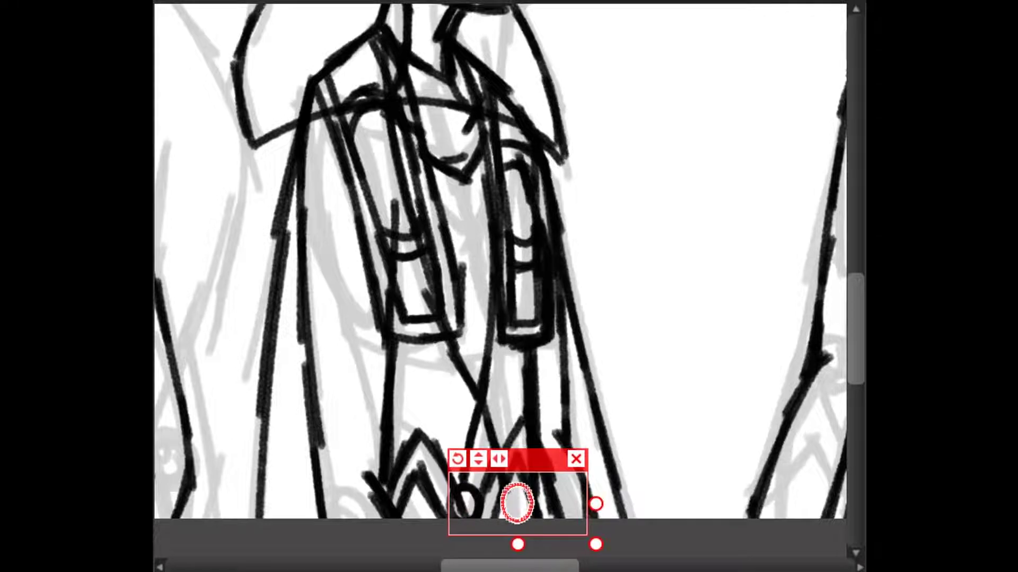
pyautogui.press('Return')
# Step: Draw the middle figure's eye outlines with lower lid lines and short upper lashes
pyautogui.scroll(10, 500, 281)
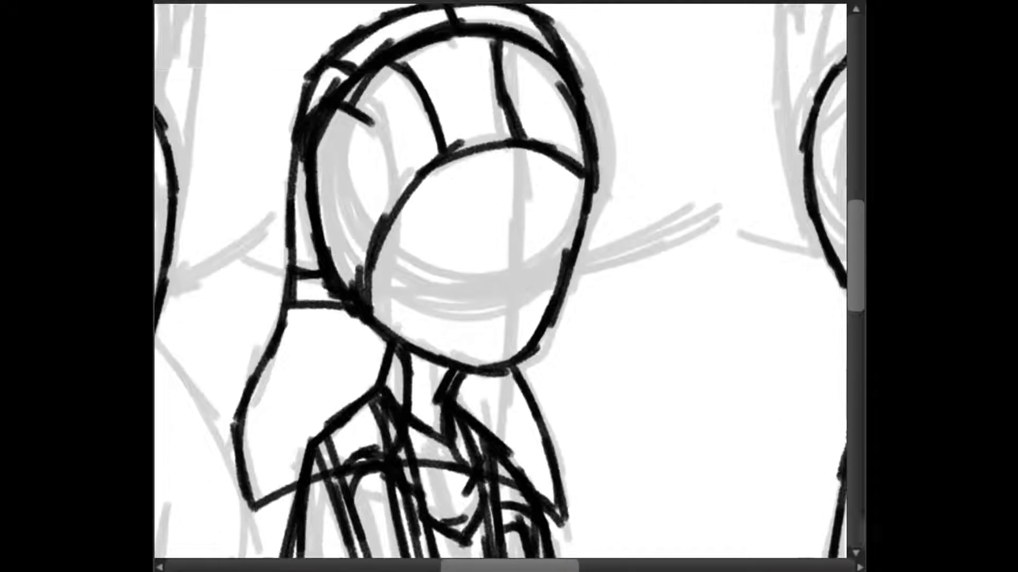
pyautogui.hotkey('ctrl', '+')
pyautogui.moveTo(501, 190)
pyautogui.mouseDown()
pyautogui.moveTo(388, 232)
pyautogui.moveTo(404, 278)
pyautogui.mouseUp()
pyautogui.moveTo(428, 291); pyautogui.dragTo(463, 295)
pyautogui.moveTo(395, 164); pyautogui.dragTo(413, 177)
pyautogui.moveTo(454, 146); pyautogui.dragTo(461, 166)
pyautogui.moveTo(471, 159); pyautogui.dragTo(462, 169)
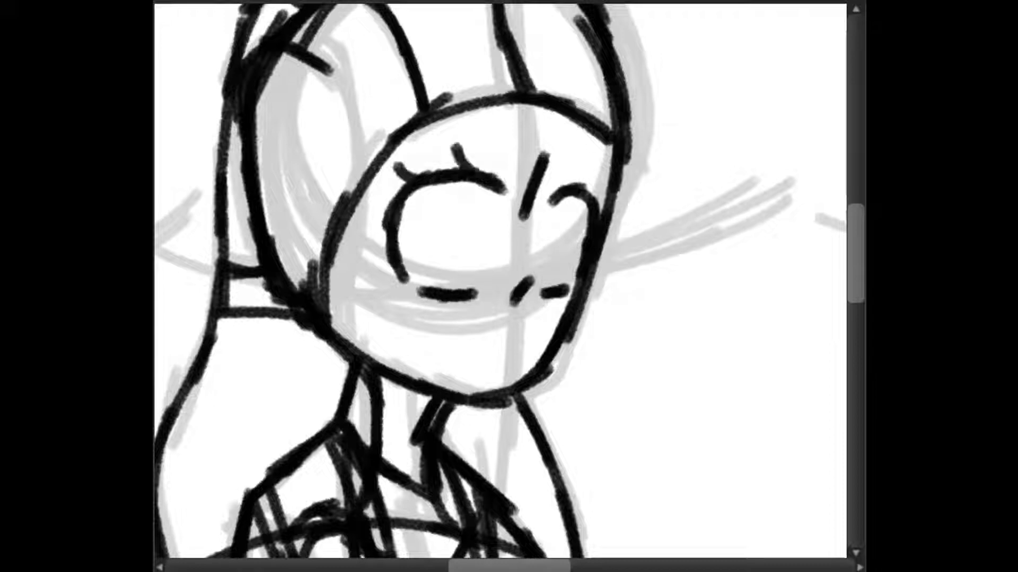
# Step: Draw the middle figure's two eyebrows and an oval iris in each eye
pyautogui.moveTo(340, 127); pyautogui.dragTo(525, 138)
pyautogui.moveTo(564, 140); pyautogui.dragTo(651, 184)
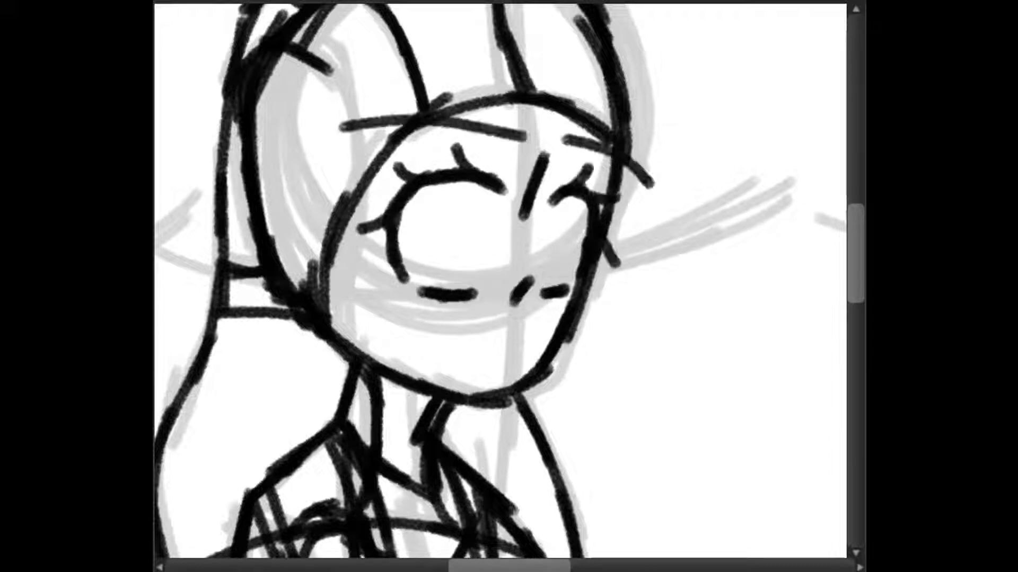
pyautogui.moveTo(439, 170); pyautogui.dragTo(506, 278)
pyautogui.moveTo(545, 183); pyautogui.dragTo(585, 291)
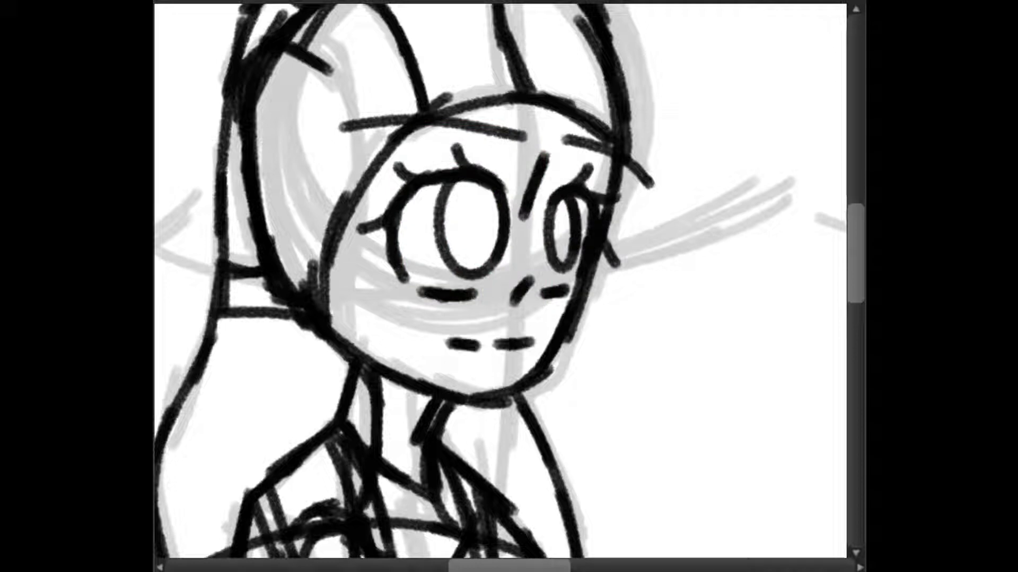
pyautogui.moveTo(473, 191); pyautogui.dragTo(477, 254)
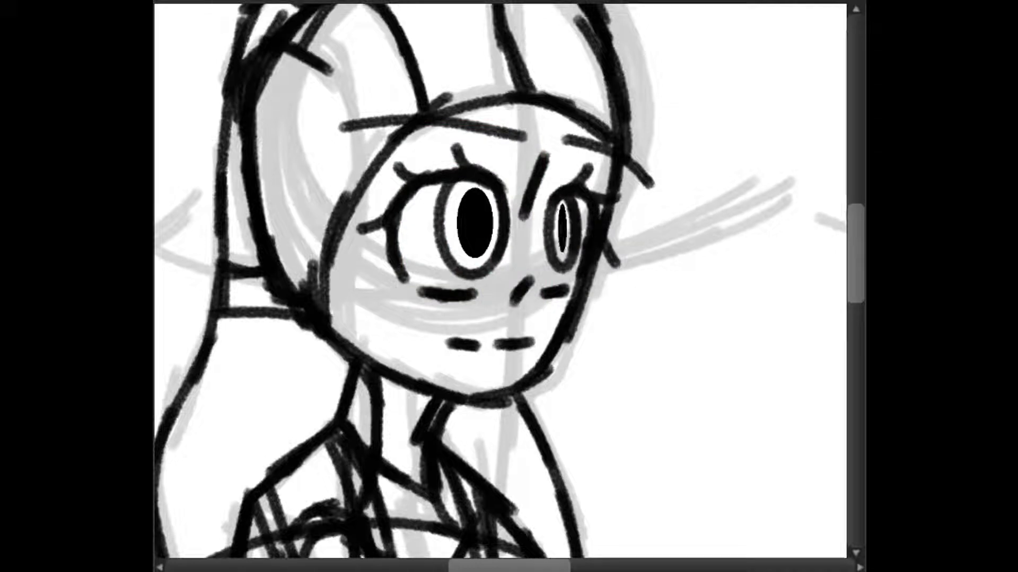
pyautogui.hotkey('ctrl', 'z')
pyautogui.moveTo(477, 201); pyautogui.dragTo(480, 255)
pyautogui.hotkey('ctrl', 'z')
pyautogui.hotkey('ctrl', '+')
pyautogui.hotkey('ctrl', 'y')
pyautogui.hotkey('ctrl', 'z')
# Step: Fill in a black oval pupil inside each iris of the middle figure
pyautogui.moveTo(443, 148); pyautogui.dragTo(488, 250)
pyautogui.moveTo(584, 170); pyautogui.dragTo(598, 238)
pyautogui.hotkey('ctrl', '0')
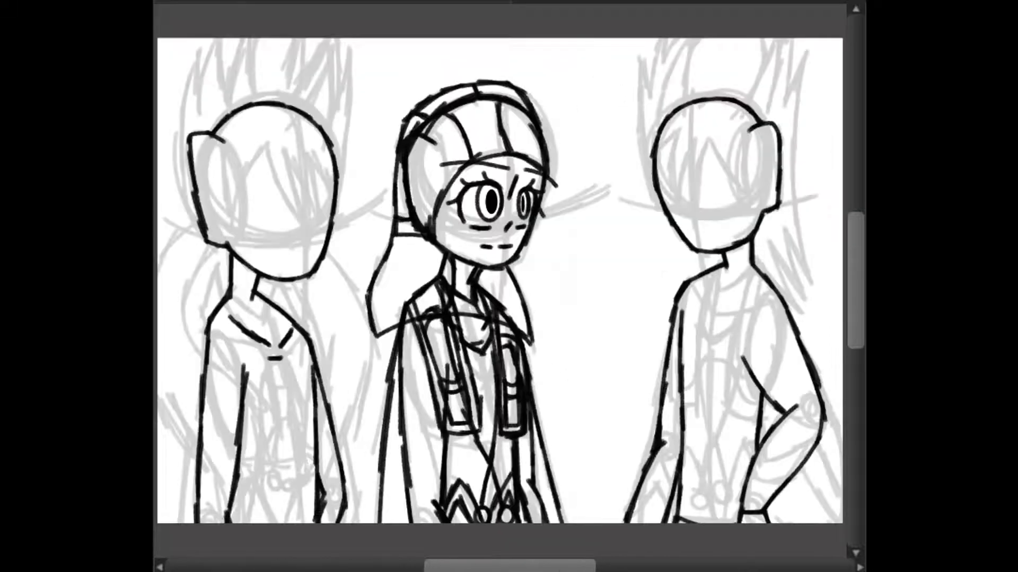
# Step: Ink the right figure's jagged fringe of pointed hair strands across the forehead
pyautogui.hscroll(5, 498, 281)
pyautogui.hotkey('ctrl', '+')
pyautogui.hotkey('ctrl', '+')
pyautogui.hotkey('ctrl', '+')
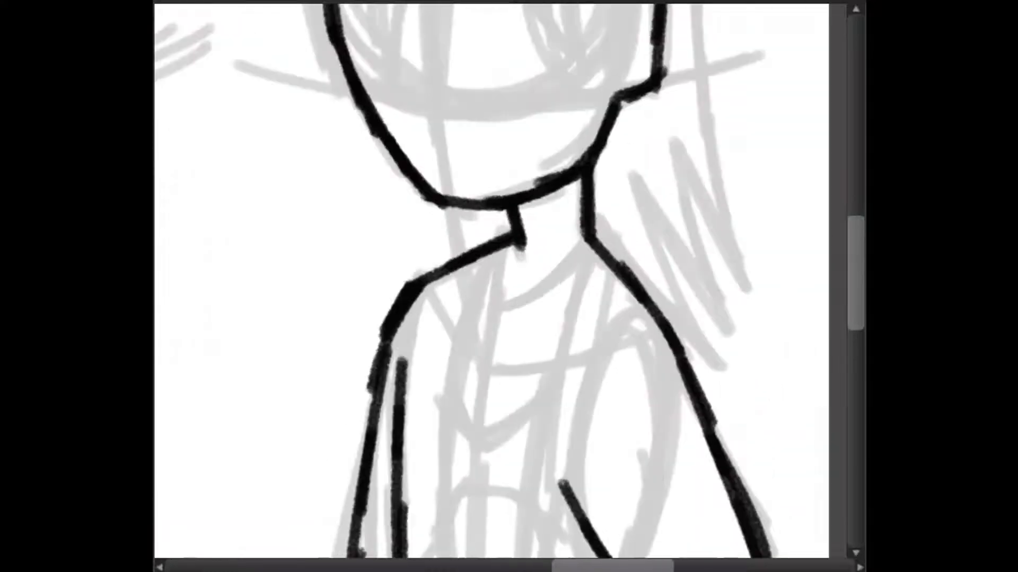
pyautogui.moveTo(596, 241)
pyautogui.mouseDown()
pyautogui.moveTo(595, 420)
pyautogui.moveTo(545, 306)
pyautogui.moveTo(454, 312)
pyautogui.moveTo(432, 270)
pyautogui.mouseUp()
pyautogui.moveTo(402, 236)
pyautogui.mouseDown()
pyautogui.moveTo(418, 442)
pyautogui.moveTo(345, 281)
pyautogui.moveTo(339, 422)
pyautogui.mouseUp()
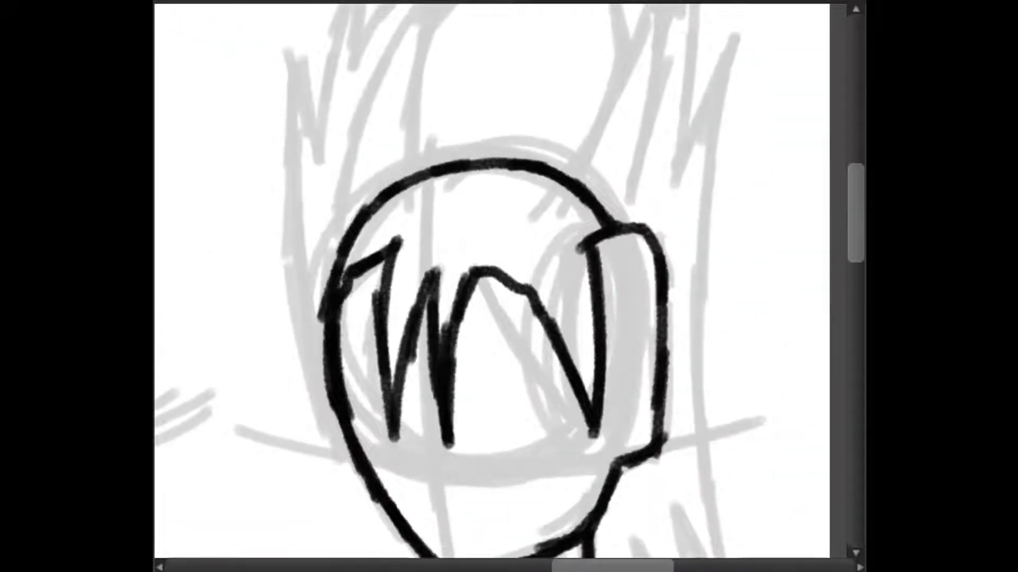
# Step: Ink two tall hair spikes rising from the top of the right figure's head to the canvas edge
pyautogui.scroll(4, 492, 281)
pyautogui.moveTo(421, 217); pyautogui.dragTo(336, 431)
pyautogui.moveTo(432, 214)
pyautogui.mouseDown()
pyautogui.moveTo(409, 328)
pyautogui.moveTo(411, 419)
pyautogui.mouseUp()
pyautogui.moveTo(647, 241); pyautogui.dragTo(538, 437)
pyautogui.moveTo(658, 218); pyautogui.dragTo(628, 419)
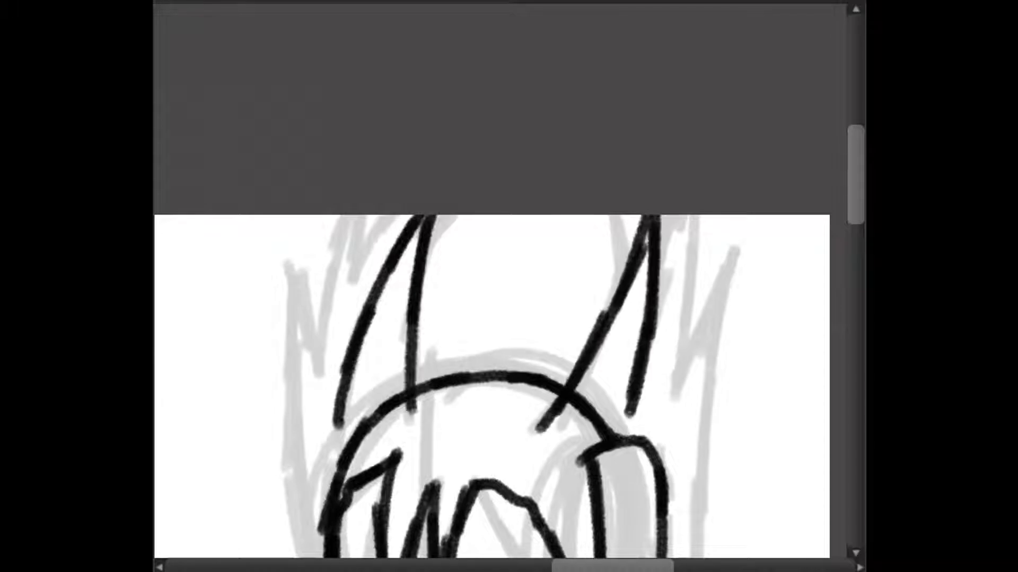
# Step: Ink the remaining hair spikes along both sides of the right figure's head
pyautogui.moveTo(610, 215); pyautogui.dragTo(628, 281)
pyautogui.scroll(1, 492, 281)
pyautogui.scroll(-3, 492, 297)
pyautogui.moveTo(291, 104)
pyautogui.mouseDown()
pyautogui.moveTo(292, 194)
pyautogui.moveTo(331, 461)
pyautogui.moveTo(360, 56)
pyautogui.moveTo(347, 122)
pyautogui.mouseUp()
pyautogui.moveTo(695, 55); pyautogui.dragTo(681, 177)
pyautogui.moveTo(677, 242); pyautogui.dragTo(737, 87)
pyautogui.moveTo(734, 130); pyautogui.dragTo(694, 321)
# Step: Ink the right figure's long hair falling behind the shoulder with jagged pointed ends
pyautogui.scroll(-5, 492, 297)
pyautogui.moveTo(708, 8); pyautogui.dragTo(758, 443)
pyautogui.moveTo(670, 265); pyautogui.dragTo(757, 440)
pyautogui.moveTo(633, 315); pyautogui.dragTo(721, 512)
pyautogui.moveTo(594, 365); pyautogui.dragTo(724, 520)
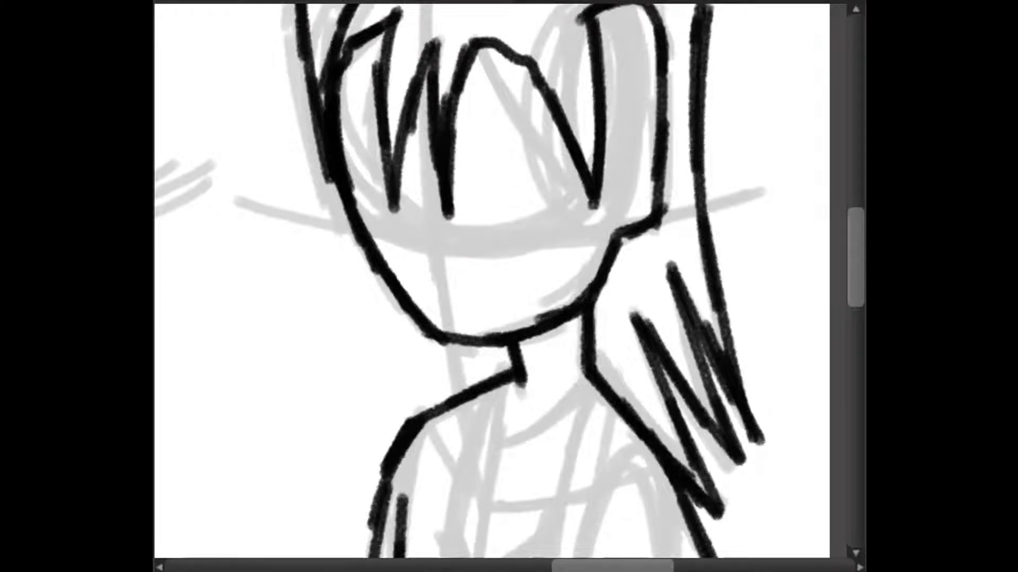
# Step: Ink the right-hand vest panel of the right figure, with both side edges and the curved hem
pyautogui.scroll(4, 492, 297)
pyautogui.scroll(-2, 492, 297)
pyautogui.scroll(-2, 492, 297)
pyautogui.scroll(-5, 492, 296)
pyautogui.moveTo(593, 154); pyautogui.dragTo(522, 516)
pyautogui.moveTo(662, 239); pyautogui.dragTo(607, 554)
pyautogui.moveTo(525, 519); pyautogui.dragTo(604, 554)
# Step: Ink the left-hand vest panel of the right figure and the V-shaped neckline
pyautogui.moveTo(508, 151)
pyautogui.mouseDown()
pyautogui.moveTo(464, 516)
pyautogui.moveTo(389, 235)
pyautogui.mouseUp()
pyautogui.moveTo(392, 236)
pyautogui.mouseDown()
pyautogui.moveTo(395, 509)
pyautogui.moveTo(462, 520)
pyautogui.mouseUp()
pyautogui.moveTo(513, 151); pyautogui.dragTo(586, 149)
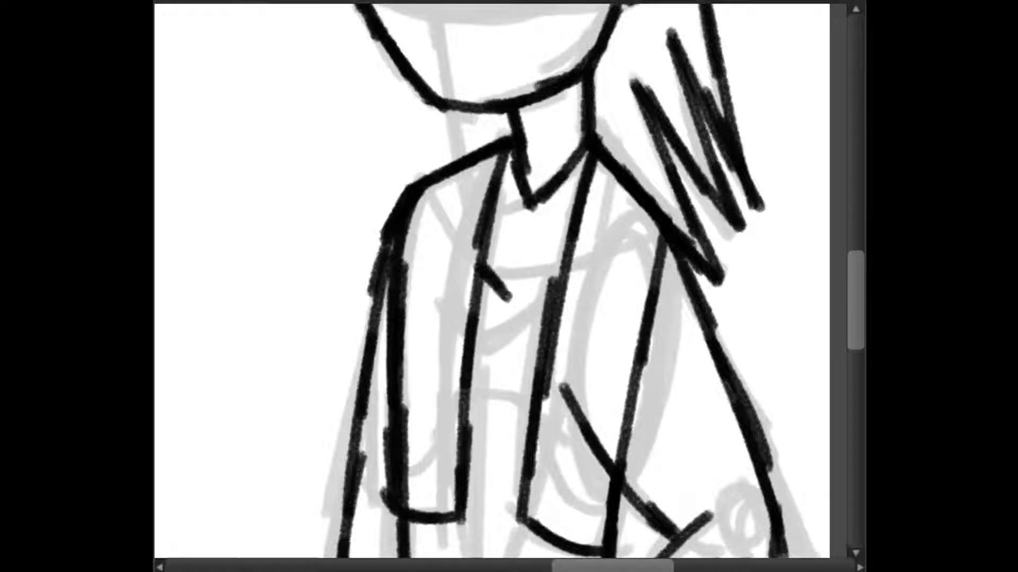
# Step: Ink the V-shaped undershirt neckline and the narrow inner strip on the right-hand vest panel of the right figure
pyautogui.moveTo(477, 265); pyautogui.dragTo(580, 252)
pyautogui.moveTo(609, 170); pyautogui.dragTo(580, 289)
pyautogui.moveTo(604, 202); pyautogui.dragTo(554, 499)
pyautogui.moveTo(657, 217); pyautogui.dragTo(583, 527)
pyautogui.moveTo(546, 514); pyautogui.dragTo(588, 525)
# Step: Ink the inner strip on the left-hand vest panel and curved bands across both strips
pyautogui.moveTo(426, 213); pyautogui.dragTo(414, 485)
pyautogui.moveTo(485, 160); pyautogui.dragTo(441, 493)
pyautogui.moveTo(594, 297); pyautogui.dragTo(640, 292)
pyautogui.moveTo(605, 240); pyautogui.dragTo(641, 250)
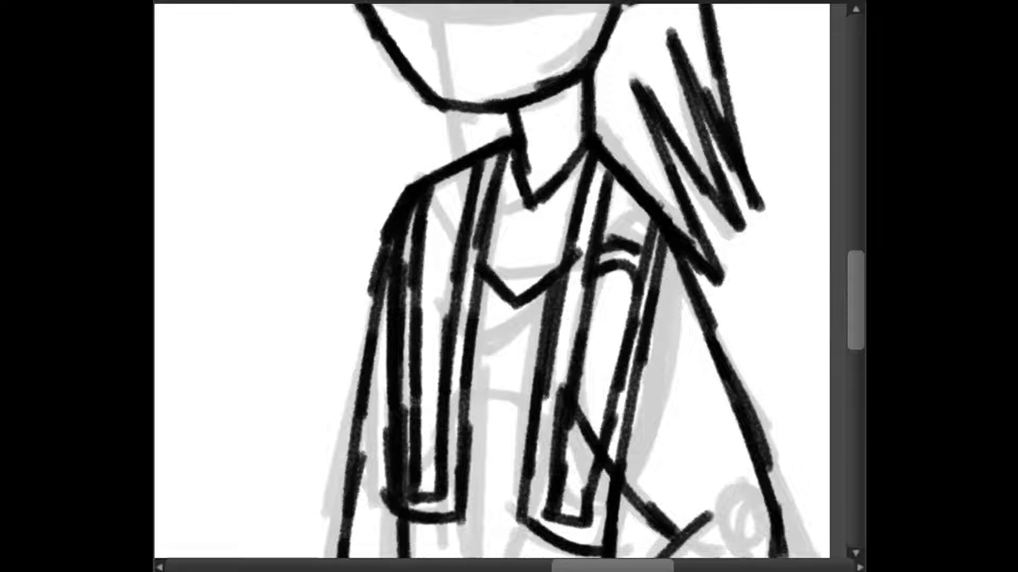
pyautogui.moveTo(427, 255); pyautogui.dragTo(455, 240)
pyautogui.moveTo(428, 225); pyautogui.dragTo(462, 223)
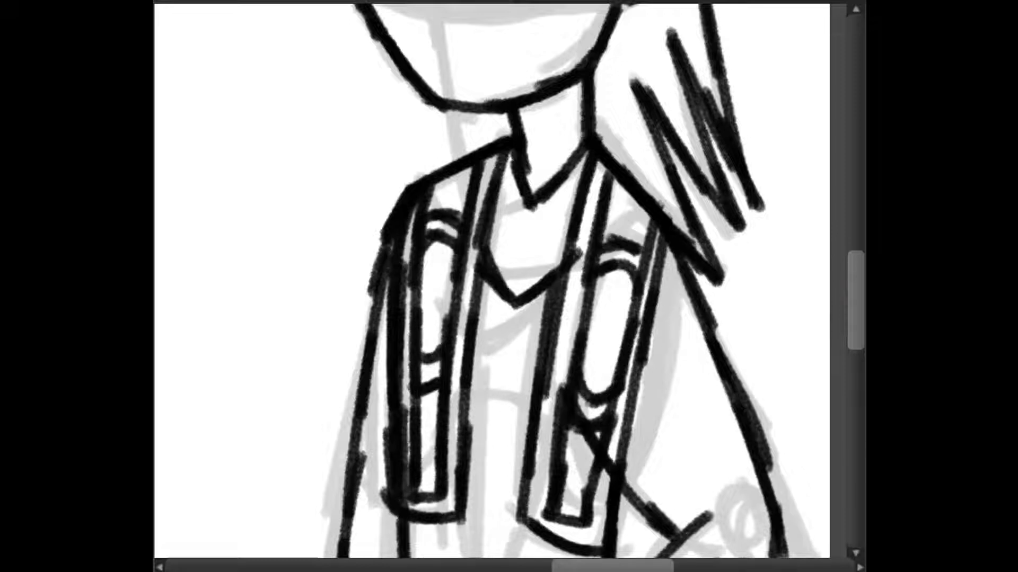
# Step: Ink the right figure's torso sides and the pointed jacket flaps below the vest panels
pyautogui.scroll(-5, 492, 280)
pyautogui.moveTo(411, 316)
pyautogui.mouseDown()
pyautogui.moveTo(371, 535)
pyautogui.moveTo(485, 535)
pyautogui.moveTo(589, 323)
pyautogui.mouseUp()
pyautogui.moveTo(607, 281); pyautogui.dragTo(610, 366)
pyautogui.moveTo(408, 231); pyautogui.dragTo(391, 352)
pyautogui.moveTo(434, 363); pyautogui.dragTo(377, 524)
pyautogui.moveTo(421, 411); pyautogui.dragTo(460, 538)
pyautogui.moveTo(583, 369); pyautogui.dragTo(524, 538)
# Step: Ink the right figure's bent right-hand arm with its curved cuff lines, and the outer edge of the left-hand arm
pyautogui.hotkey('ctrl', '-')
pyautogui.moveTo(657, 239); pyautogui.dragTo(583, 331)
pyautogui.moveTo(576, 350); pyautogui.dragTo(532, 455)
pyautogui.moveTo(628, 35)
pyautogui.mouseDown()
pyautogui.moveTo(737, 289)
pyautogui.moveTo(747, 374)
pyautogui.mouseUp()
pyautogui.moveTo(658, 241); pyautogui.dragTo(583, 310)
pyautogui.moveTo(575, 347)
pyautogui.mouseDown()
pyautogui.moveTo(689, 308)
pyautogui.moveTo(747, 440)
pyautogui.mouseUp()
pyautogui.moveTo(567, 379)
pyautogui.mouseDown()
pyautogui.moveTo(673, 361)
pyautogui.moveTo(740, 471)
pyautogui.mouseUp()
pyautogui.moveTo(366, 335); pyautogui.dragTo(315, 473)
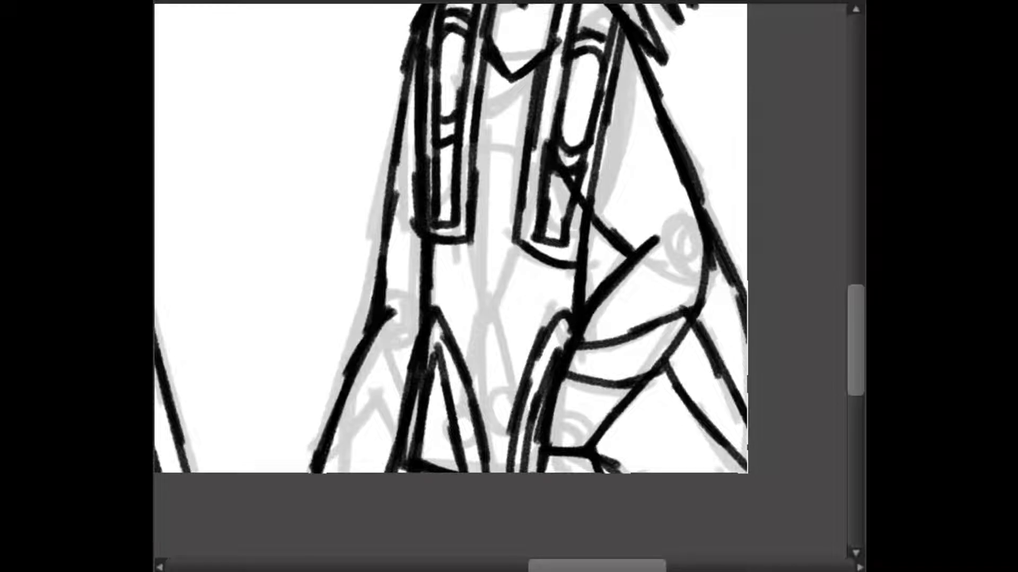
pyautogui.moveTo(417, 32); pyautogui.dragTo(378, 245)
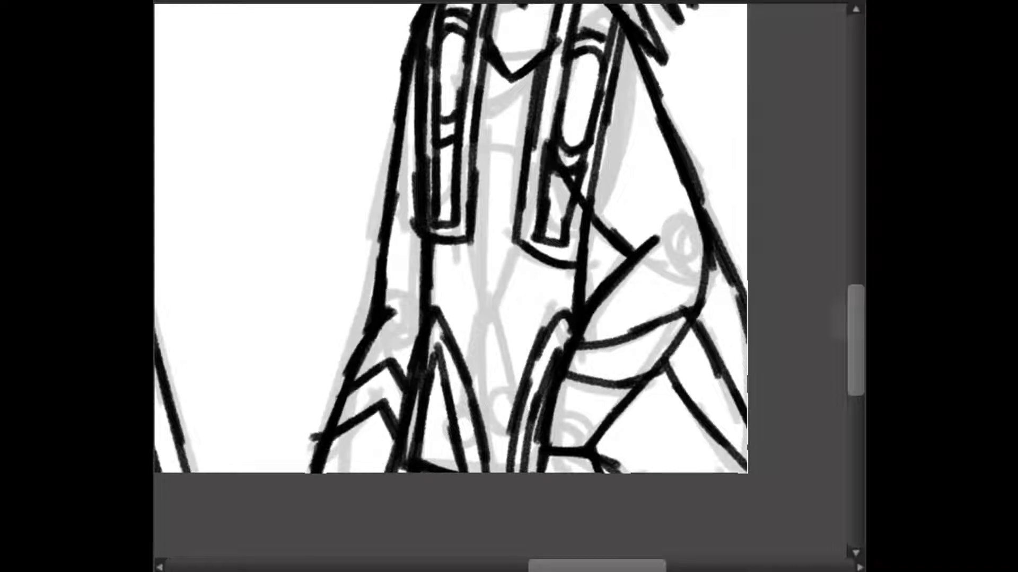
# Step: Ink the crossing cloth lines between the vest panels, ending in two small circles at waist height
pyautogui.scroll(3, 451, 281)
pyautogui.moveTo(511, 69)
pyautogui.mouseDown()
pyautogui.moveTo(488, 397)
pyautogui.moveTo(578, 164)
pyautogui.moveTo(588, 77)
pyautogui.mouseUp()
pyautogui.scroll(-3, 450, 281)
pyautogui.moveTo(490, 296); pyautogui.dragTo(463, 391)
pyautogui.moveTo(492, 299); pyautogui.dragTo(521, 387)
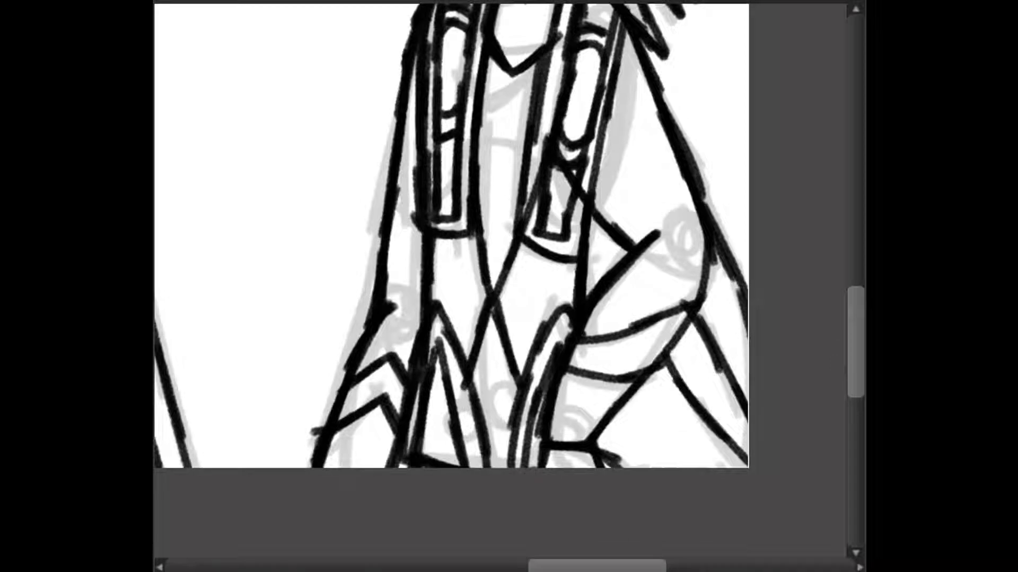
pyautogui.moveTo(455, 386); pyautogui.dragTo(487, 419)
pyautogui.moveTo(511, 382); pyautogui.dragTo(545, 415)
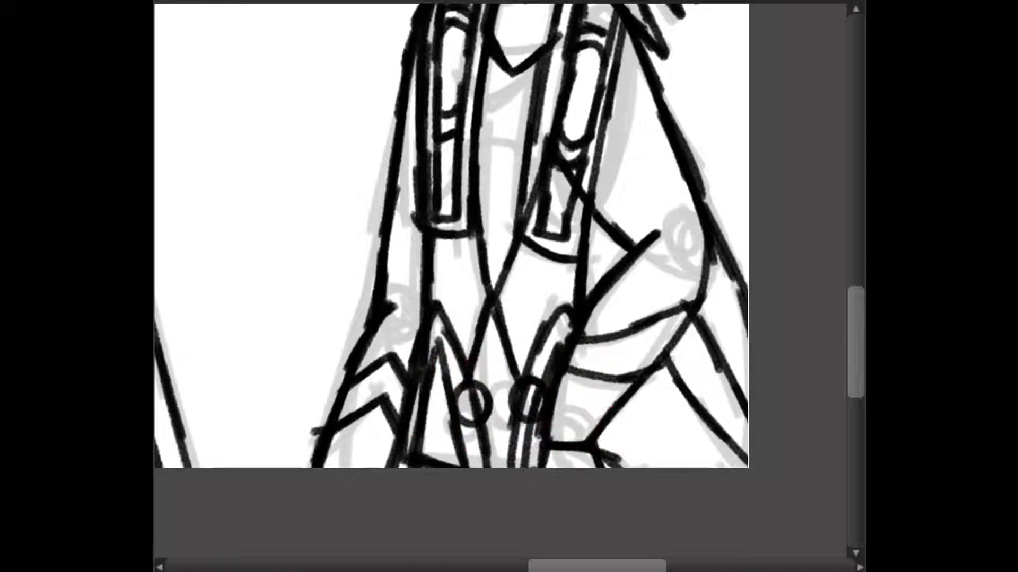
# Step: Ink the right figure's nose and the right-hand eye's slanted brow, outline and lower lid
pyautogui.scroll(10, 450, 281)
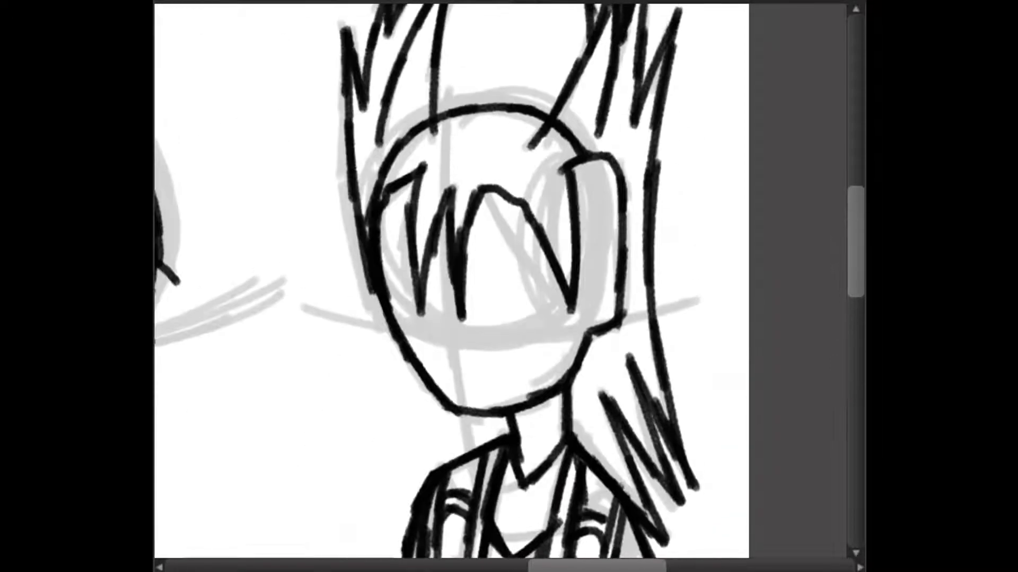
pyautogui.scroll(2, 451, 281)
pyautogui.scroll(-2, 500, 281)
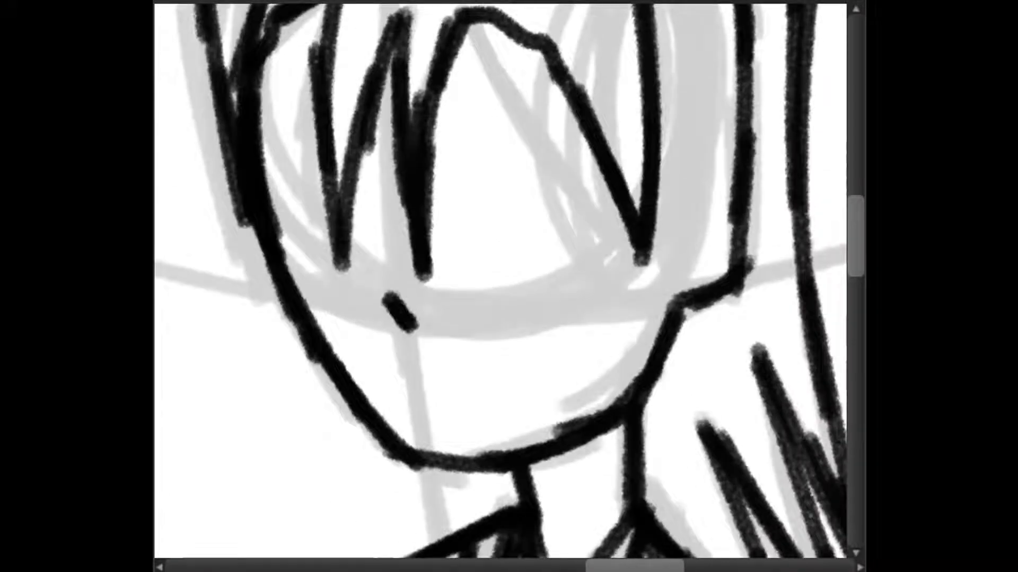
pyautogui.moveTo(436, 174); pyautogui.dragTo(619, 132)
pyautogui.moveTo(441, 210)
pyautogui.mouseDown()
pyautogui.moveTo(575, 172)
pyautogui.moveTo(594, 239)
pyautogui.moveTo(579, 268)
pyautogui.mouseUp()
pyautogui.moveTo(463, 307); pyautogui.dragTo(559, 305)
# Step: Ink the right figure's left-hand eye with its slanted brow, outline, lower lid and iris
pyautogui.moveTo(262, 127)
pyautogui.mouseDown()
pyautogui.moveTo(379, 188)
pyautogui.moveTo(371, 215)
pyautogui.mouseUp()
pyautogui.moveTo(302, 161)
pyautogui.mouseDown()
pyautogui.moveTo(293, 244)
pyautogui.moveTo(308, 270)
pyautogui.mouseUp()
pyautogui.moveTo(320, 286); pyautogui.dragTo(363, 300)
pyautogui.moveTo(324, 181); pyautogui.dragTo(371, 269)
# Step: Add an elliptical iris and a solid black pupil to the right-hand eye, and ink the slightly smiling mouth
pyautogui.moveTo(439, 189); pyautogui.dragTo(518, 277)
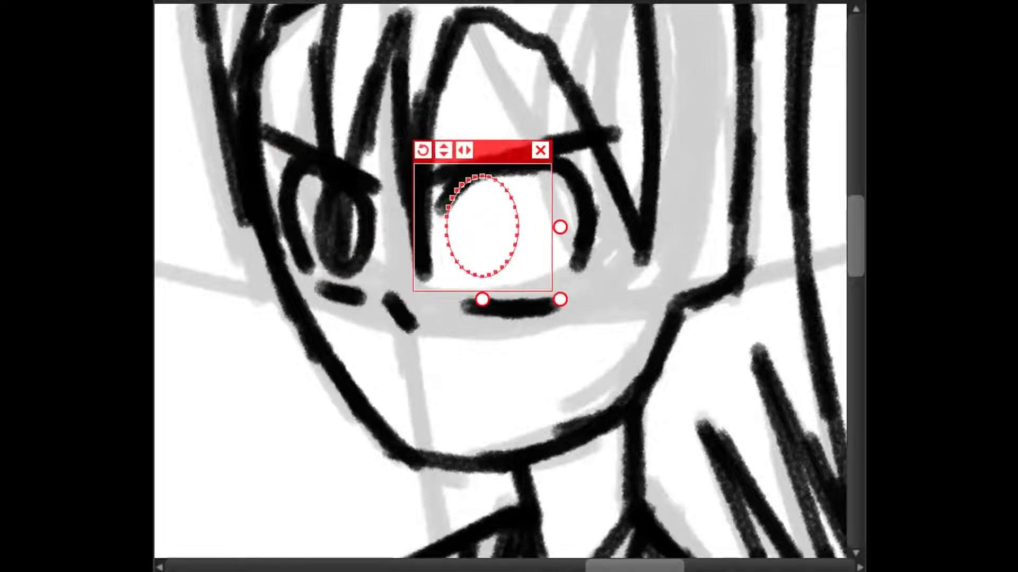
pyautogui.moveTo(482, 175); pyautogui.dragTo(454, 191)
pyautogui.click(540, 150)
pyautogui.moveTo(416, 395)
pyautogui.mouseDown()
pyautogui.moveTo(474, 399)
pyautogui.moveTo(515, 379)
pyautogui.mouseUp()
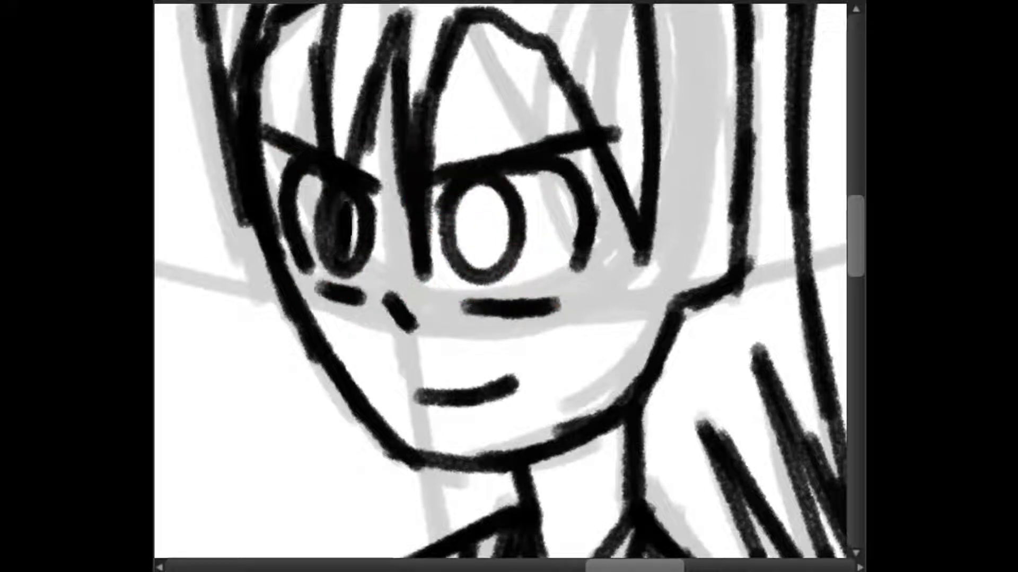
pyautogui.moveTo(461, 197); pyautogui.dragTo(498, 262)
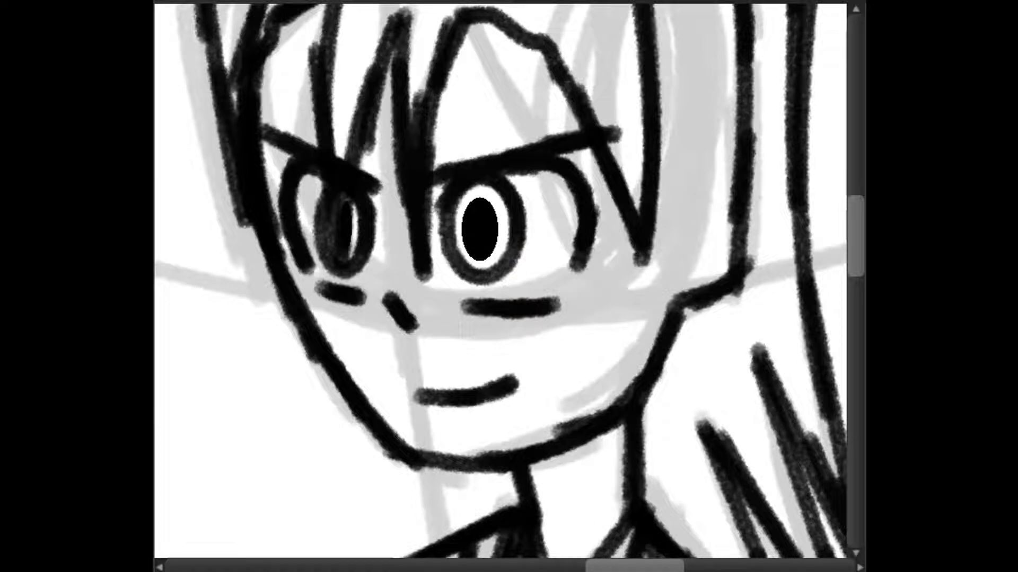
# Step: Ink the left figure's jagged bangs and the pointed lock beside the ear
pyautogui.scroll(-2, 504, 281)
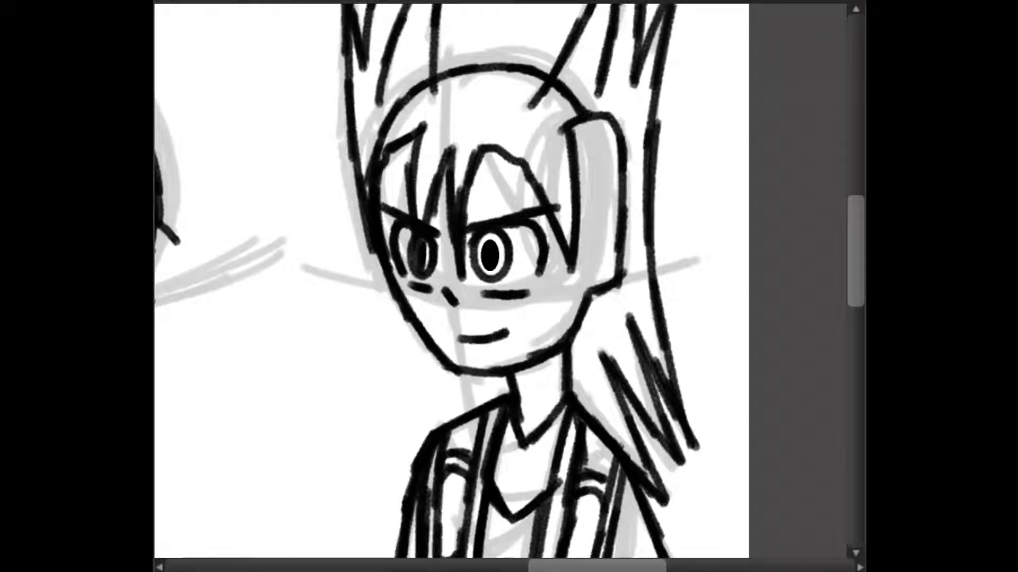
pyautogui.hscroll(-5, 504, 281)
pyautogui.moveTo(441, 155); pyautogui.dragTo(530, 338)
pyautogui.moveTo(476, 162)
pyautogui.mouseDown()
pyautogui.moveTo(530, 334)
pyautogui.moveTo(503, 289)
pyautogui.mouseUp()
pyautogui.moveTo(527, 177)
pyautogui.mouseDown()
pyautogui.moveTo(546, 326)
pyautogui.moveTo(577, 277)
pyautogui.mouseUp()
pyautogui.moveTo(445, 155)
pyautogui.mouseDown()
pyautogui.moveTo(380, 234)
pyautogui.moveTo(370, 310)
pyautogui.mouseUp()
pyautogui.moveTo(350, 144); pyautogui.dragTo(371, 312)
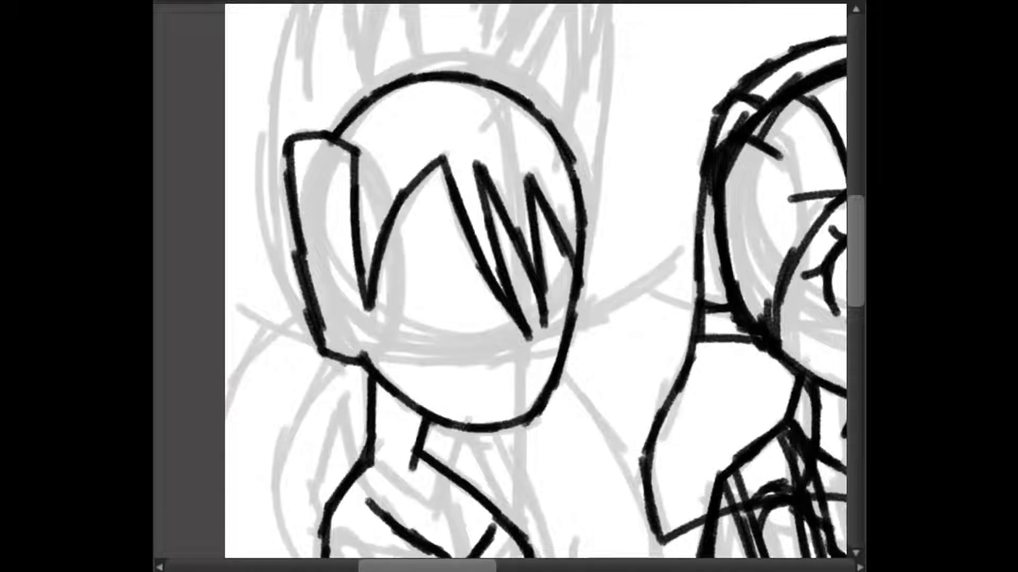
# Step: Ink the upright hair spikes on the right-hand side of the left figure's head
pyautogui.scroll(4, 535, 286)
pyautogui.scroll(-1, 535, 286)
pyautogui.moveTo(522, 263)
pyautogui.mouseDown()
pyautogui.moveTo(580, 117)
pyautogui.moveTo(554, 302)
pyautogui.mouseUp()
pyautogui.moveTo(580, 419)
pyautogui.mouseDown()
pyautogui.moveTo(606, 321)
pyautogui.moveTo(612, 125)
pyautogui.mouseUp()
pyautogui.moveTo(604, 189); pyautogui.dragTo(563, 278)
pyautogui.moveTo(580, 109); pyautogui.dragTo(579, 265)
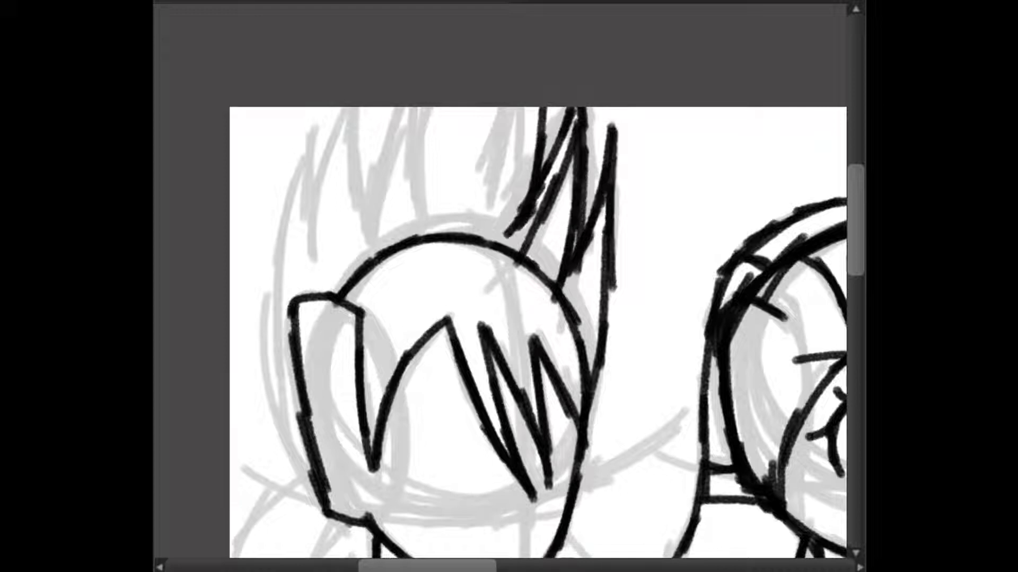
# Step: Ink the left figure's hair edge and upright spikes along the left-hand side and top of the head
pyautogui.moveTo(326, 511)
pyautogui.mouseDown()
pyautogui.moveTo(277, 254)
pyautogui.moveTo(312, 126)
pyautogui.mouseUp()
pyautogui.moveTo(313, 123)
pyautogui.mouseDown()
pyautogui.moveTo(318, 238)
pyautogui.moveTo(344, 114)
pyautogui.mouseUp()
pyautogui.moveTo(348, 111)
pyautogui.mouseDown()
pyautogui.moveTo(366, 244)
pyautogui.moveTo(395, 111)
pyautogui.mouseUp()
pyautogui.moveTo(405, 109); pyautogui.dragTo(417, 214)
pyautogui.moveTo(508, 109); pyautogui.dragTo(509, 135)
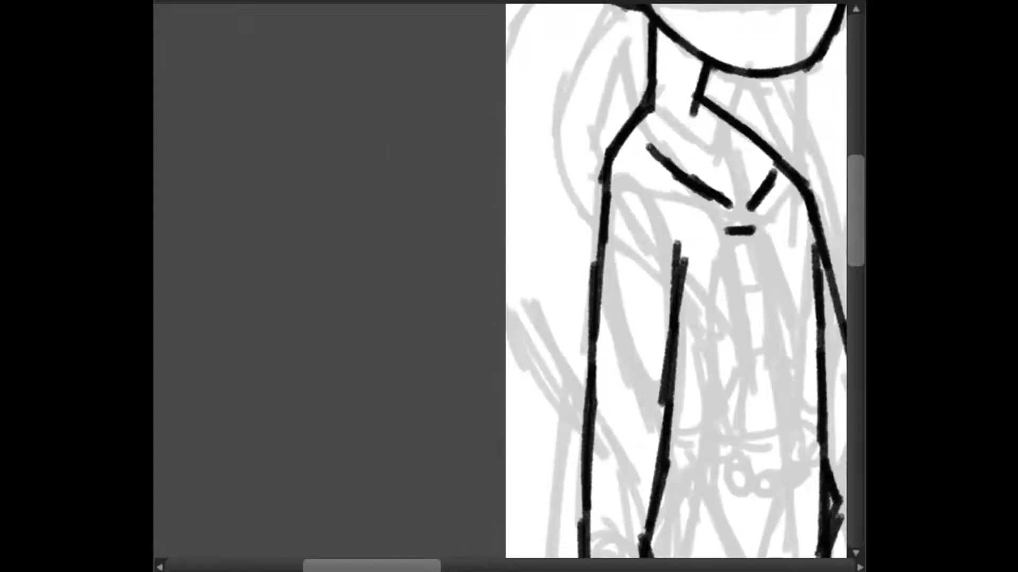
# Step: Ink the left figure's long hair sweeping down past the left-hand shoulder with pointed ends
pyautogui.moveTo(583, 212); pyautogui.dragTo(397, 132)
pyautogui.moveTo(347, 60); pyautogui.dragTo(400, 119)
pyautogui.moveTo(359, 104); pyautogui.dragTo(318, 195)
pyautogui.moveTo(318, 425)
pyautogui.mouseDown()
pyautogui.moveTo(346, 486)
pyautogui.moveTo(410, 556)
pyautogui.mouseUp()
pyautogui.moveTo(441, 110)
pyautogui.mouseDown()
pyautogui.moveTo(367, 267)
pyautogui.moveTo(407, 350)
pyautogui.mouseUp()
pyautogui.scroll(-4, 583, 286)
pyautogui.moveTo(383, 102); pyautogui.dragTo(519, 365)
pyautogui.moveTo(347, 199); pyautogui.dragTo(451, 387)
# Step: Ink the left figure's long hair curving down past the right-hand shoulder with pointed ends
pyautogui.scroll(3, 583, 287)
pyautogui.moveTo(569, 119); pyautogui.dragTo(652, 318)
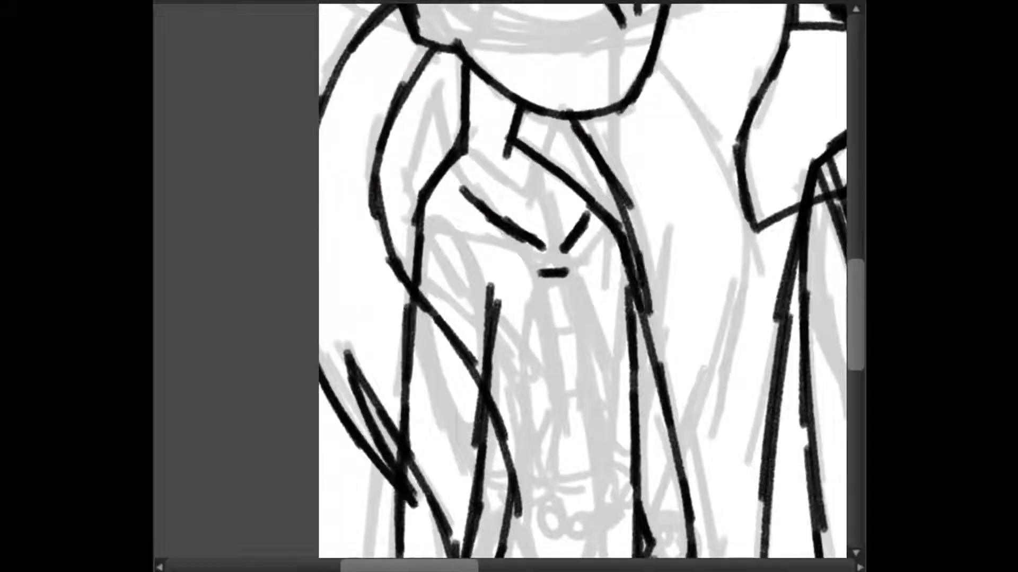
pyautogui.moveTo(669, 237); pyautogui.dragTo(642, 403)
pyautogui.moveTo(655, 74); pyautogui.dragTo(745, 249)
pyautogui.moveTo(749, 254); pyautogui.dragTo(715, 365)
pyautogui.moveTo(742, 212); pyautogui.dragTo(694, 461)
pyautogui.scroll(-2, 583, 286)
pyautogui.moveTo(669, 165); pyautogui.dragTo(627, 465)
pyautogui.moveTo(727, 230); pyautogui.dragTo(643, 488)
# Step: Ink the left figure's collar and the pointed hair locks with inner strands hanging over the chest
pyautogui.moveTo(469, 69)
pyautogui.mouseDown()
pyautogui.moveTo(535, 121)
pyautogui.moveTo(543, 80)
pyautogui.mouseUp()
pyautogui.moveTo(436, 19)
pyautogui.mouseDown()
pyautogui.moveTo(525, 212)
pyautogui.moveTo(522, 313)
pyautogui.mouseUp()
pyautogui.moveTo(440, 16)
pyautogui.mouseDown()
pyautogui.moveTo(414, 106)
pyautogui.moveTo(479, 244)
pyautogui.mouseUp()
pyautogui.moveTo(461, 204); pyautogui.dragTo(522, 313)
pyautogui.moveTo(562, 46)
pyautogui.mouseDown()
pyautogui.moveTo(615, 305)
pyautogui.moveTo(596, 244)
pyautogui.mouseUp()
pyautogui.moveTo(571, 196); pyautogui.dragTo(615, 307)
pyautogui.moveTo(432, 72); pyautogui.dragTo(513, 225)
pyautogui.moveTo(430, 111); pyautogui.dragTo(522, 262)
pyautogui.moveTo(559, 69); pyautogui.dragTo(615, 236)
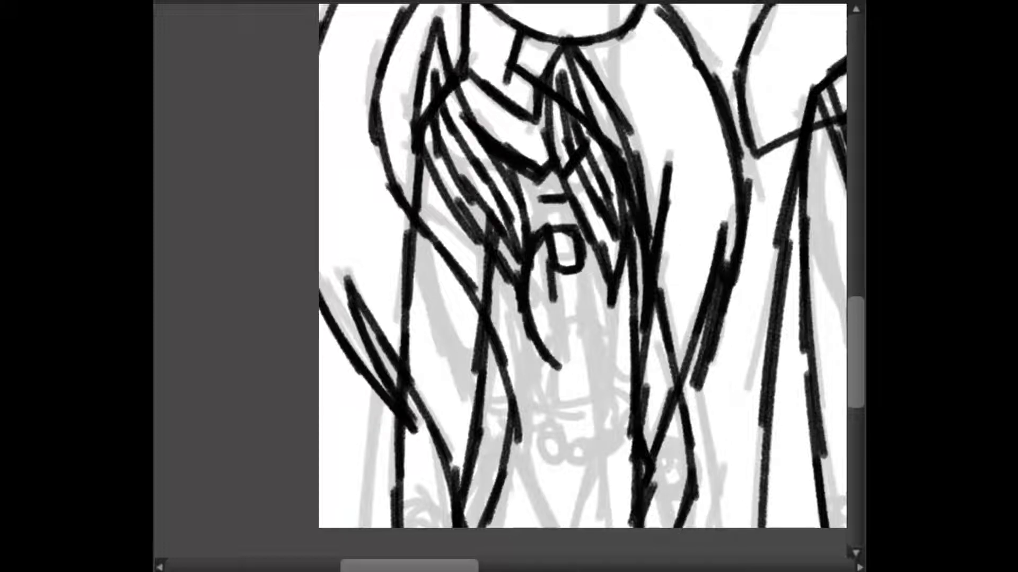
# Step: Ink the long narrow tabs hanging from the round clasp at the center of the left figure's chest
pyautogui.moveTo(551, 272); pyautogui.dragTo(557, 368)
pyautogui.moveTo(580, 228); pyautogui.dragTo(604, 324)
pyautogui.moveTo(573, 273); pyautogui.dragTo(596, 372)
pyautogui.moveTo(587, 245); pyautogui.dragTo(612, 342)
pyautogui.moveTo(612, 342)
pyautogui.mouseDown()
pyautogui.moveTo(594, 376)
pyautogui.moveTo(617, 398)
pyautogui.mouseUp()
pyautogui.moveTo(532, 387); pyautogui.dragTo(528, 409)
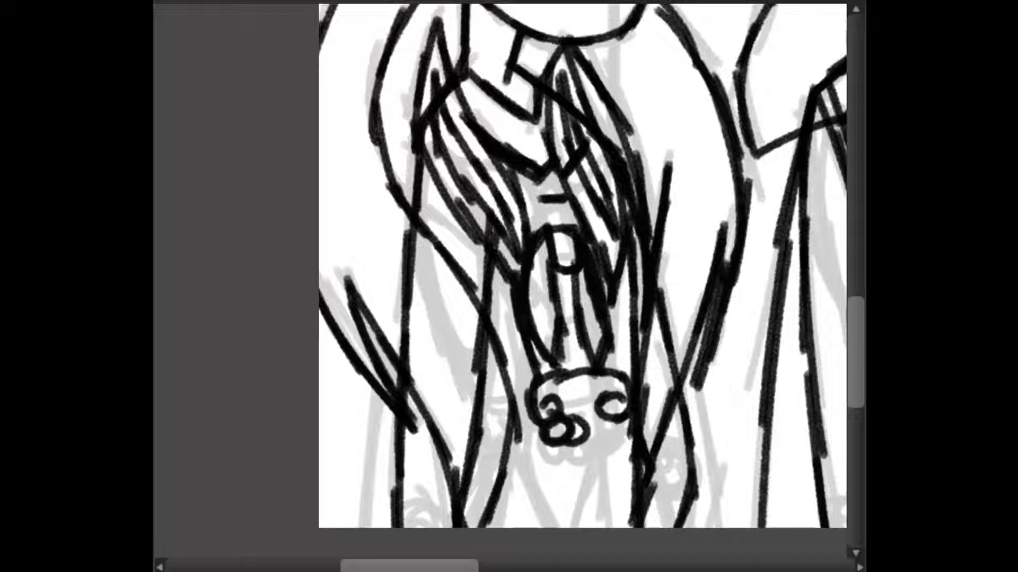
pyautogui.hotkey('ctrl', 'z')
pyautogui.hotkey('ctrl', 'z')
pyautogui.hotkey('ctrl', 'z')
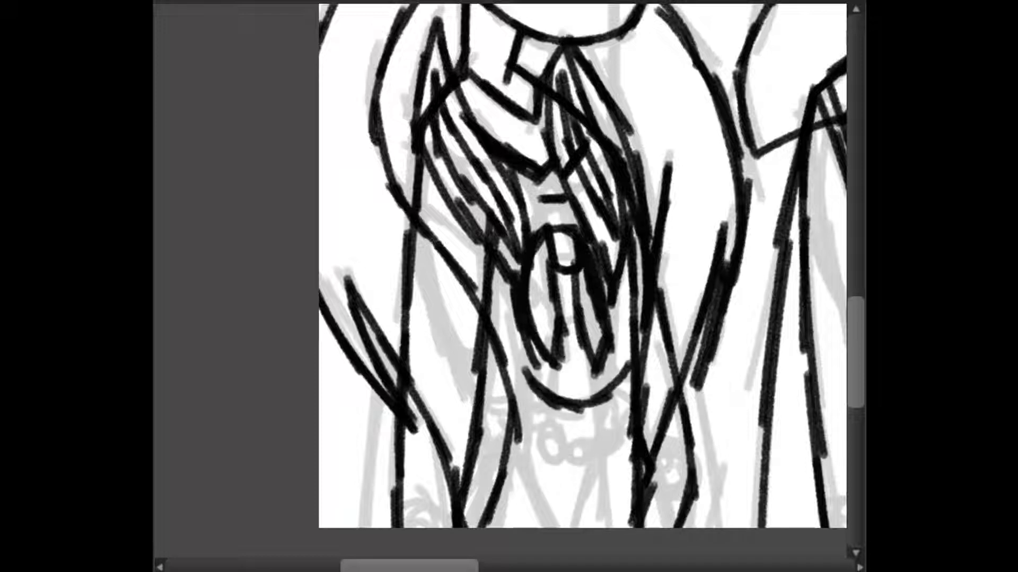
# Step: Ink a row of round beads along the curved waistline of the left figure
pyautogui.moveTo(537, 403)
pyautogui.mouseDown()
pyautogui.moveTo(539, 424)
pyautogui.moveTo(604, 424)
pyautogui.moveTo(623, 398)
pyautogui.mouseUp()
pyautogui.hotkey('ctrl', 'd')
pyautogui.moveTo(541, 371)
pyautogui.mouseDown()
pyautogui.moveTo(500, 371)
pyautogui.moveTo(517, 419)
pyautogui.mouseUp()
pyautogui.moveTo(620, 371); pyautogui.dragTo(663, 381)
# Step: Ink the diverging garment folds below the beads and the outer lines on both sides of the left figure
pyautogui.moveTo(508, 424)
pyautogui.mouseDown()
pyautogui.moveTo(556, 528)
pyautogui.moveTo(482, 496)
pyautogui.moveTo(463, 527)
pyautogui.mouseUp()
pyautogui.moveTo(647, 429)
pyautogui.mouseDown()
pyautogui.moveTo(602, 527)
pyautogui.moveTo(676, 528)
pyautogui.mouseUp()
pyautogui.moveTo(636, 461); pyautogui.dragTo(607, 528)
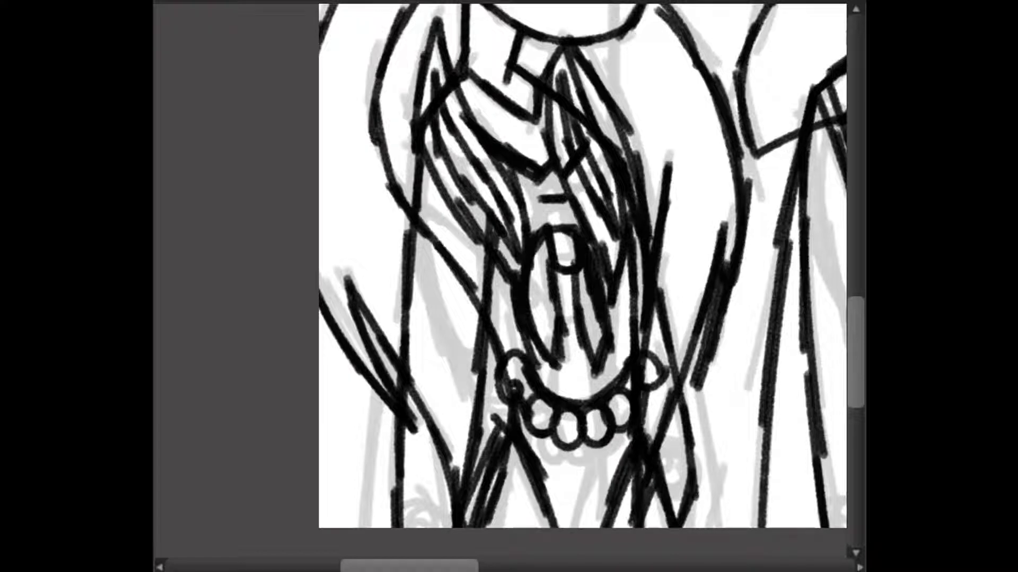
pyautogui.moveTo(377, 387); pyautogui.dragTo(356, 527)
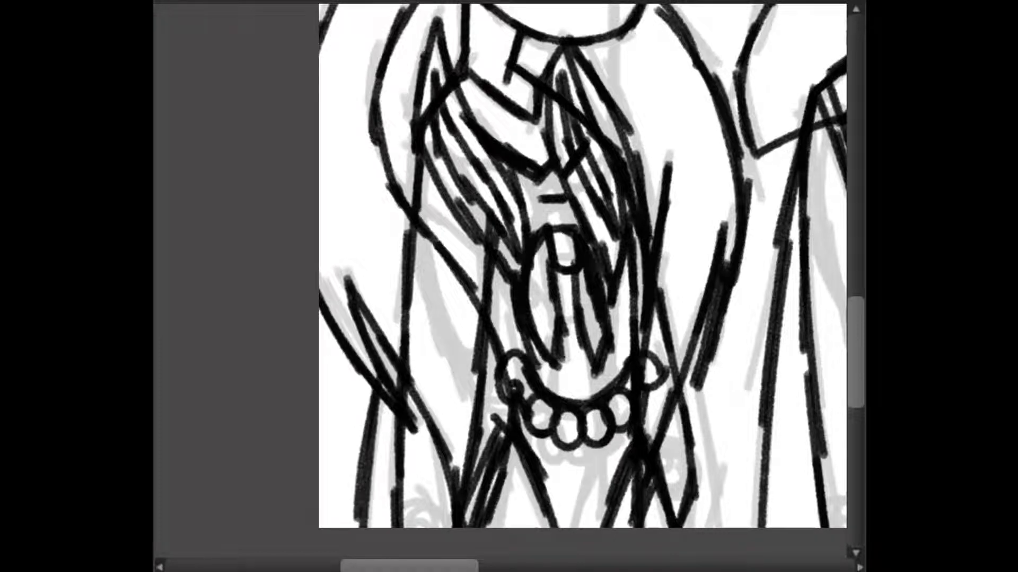
pyautogui.moveTo(686, 350)
pyautogui.mouseDown()
pyautogui.moveTo(713, 440)
pyautogui.moveTo(711, 527)
pyautogui.mouseUp()
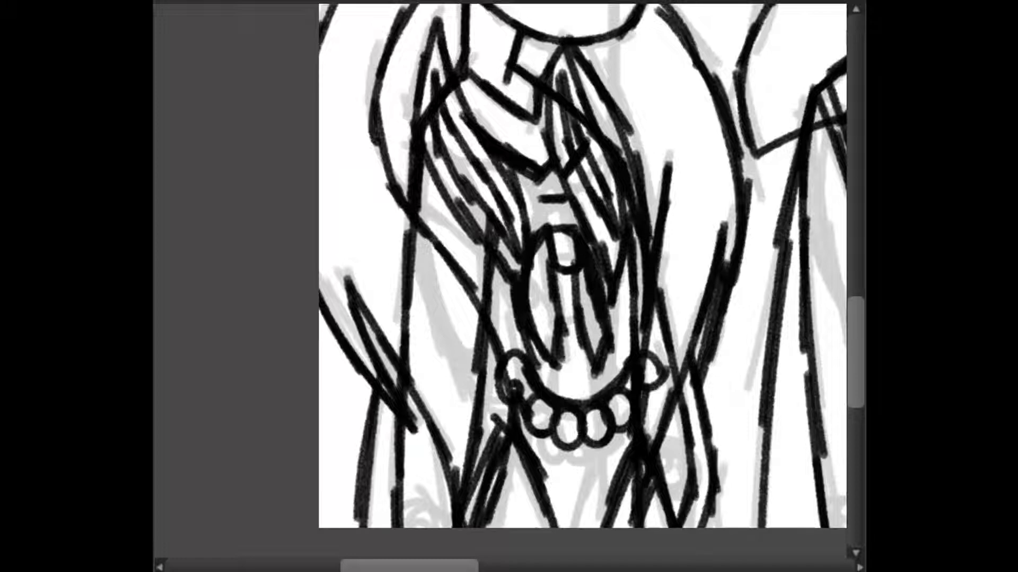
# Step: Ink the outlines and lower lids of the left figure's eyes, plus the small nose mark
pyautogui.scroll(5, 582, 265)
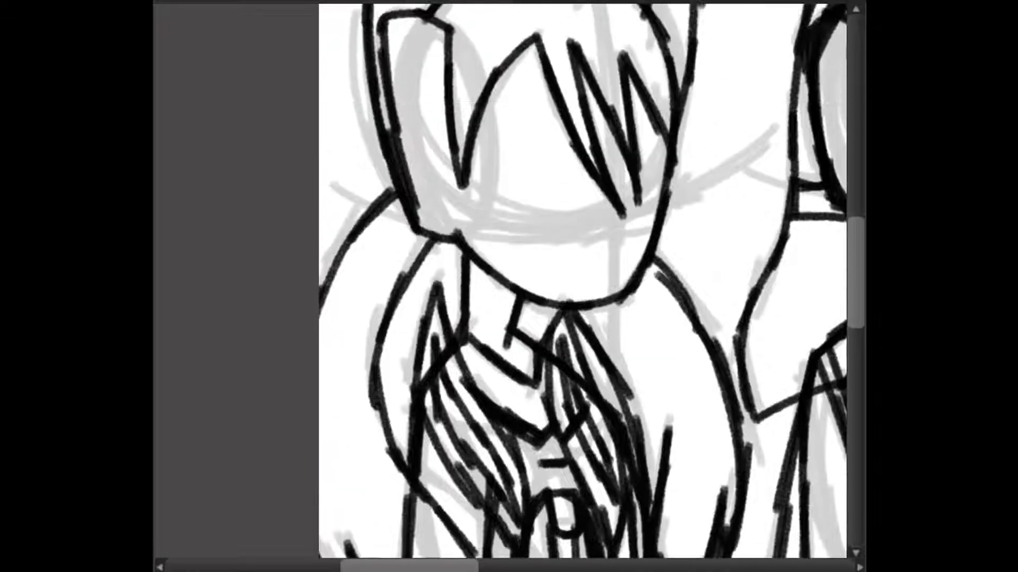
pyautogui.scroll(2, 553, 281)
pyautogui.scroll(3, 553, 281)
pyautogui.moveTo(599, 226)
pyautogui.mouseDown()
pyautogui.moveTo(551, 212)
pyautogui.moveTo(506, 331)
pyautogui.moveTo(598, 347)
pyautogui.mouseUp()
pyautogui.moveTo(684, 249); pyautogui.dragTo(711, 310)
pyautogui.moveTo(712, 268); pyautogui.dragTo(699, 333)
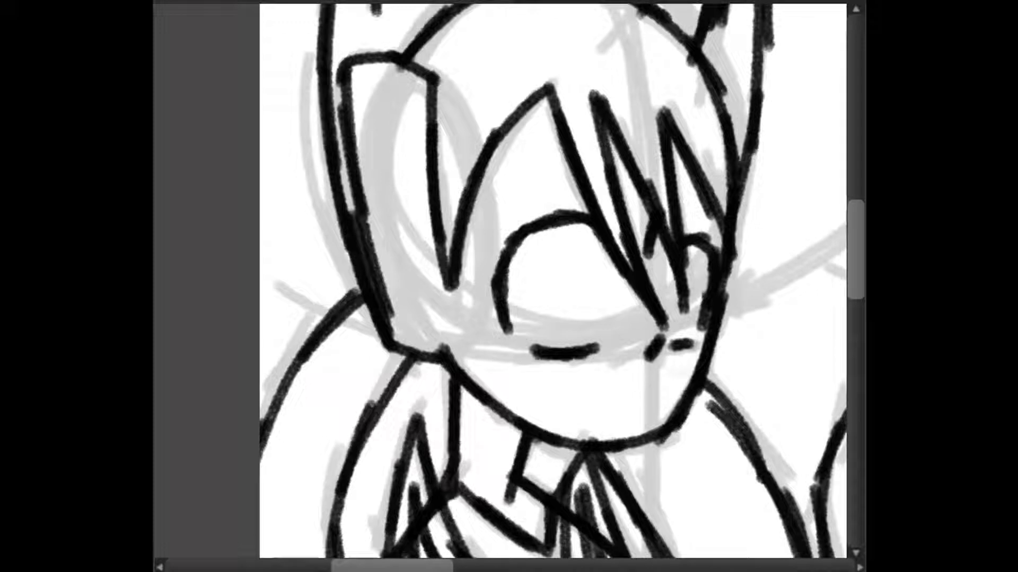
# Step: Add elliptical irises to both of the left figure's eyes and a solid black pupil in the larger one
pyautogui.moveTo(551, 222); pyautogui.dragTo(626, 335)
pyautogui.hotkey('ctrl', 't')
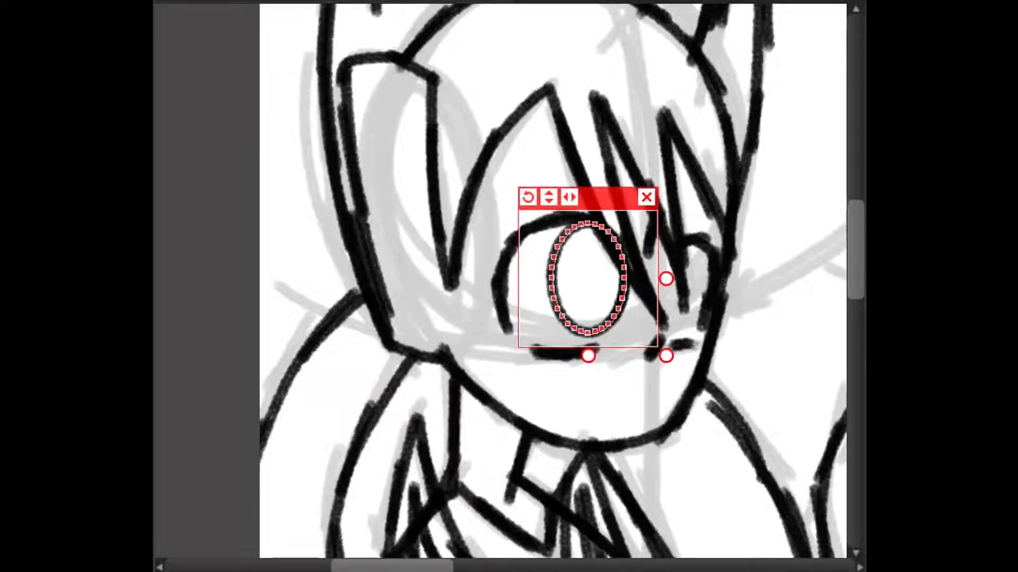
pyautogui.moveTo(589, 223)
pyautogui.mouseDown()
pyautogui.moveTo(553, 297)
pyautogui.moveTo(588, 225)
pyautogui.mouseUp()
pyautogui.moveTo(672, 233)
pyautogui.mouseDown()
pyautogui.moveTo(697, 318)
pyautogui.moveTo(688, 244)
pyautogui.mouseUp()
pyautogui.moveTo(585, 244); pyautogui.dragTo(589, 313)
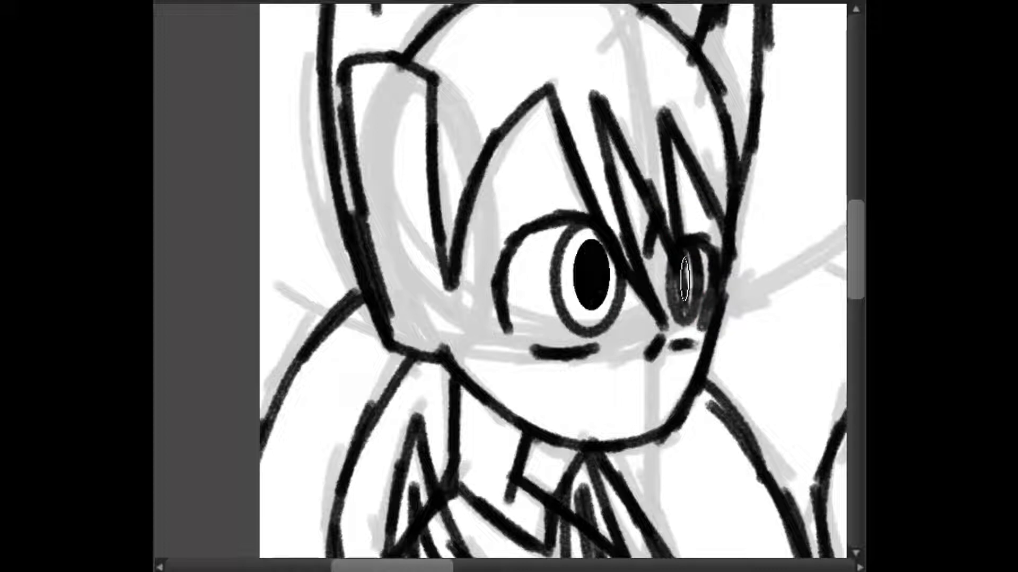
pyautogui.hotkey('ctrl', 'z')
pyautogui.moveTo(578, 241)
pyautogui.mouseDown()
pyautogui.moveTo(597, 293)
pyautogui.moveTo(588, 313)
pyautogui.mouseUp()
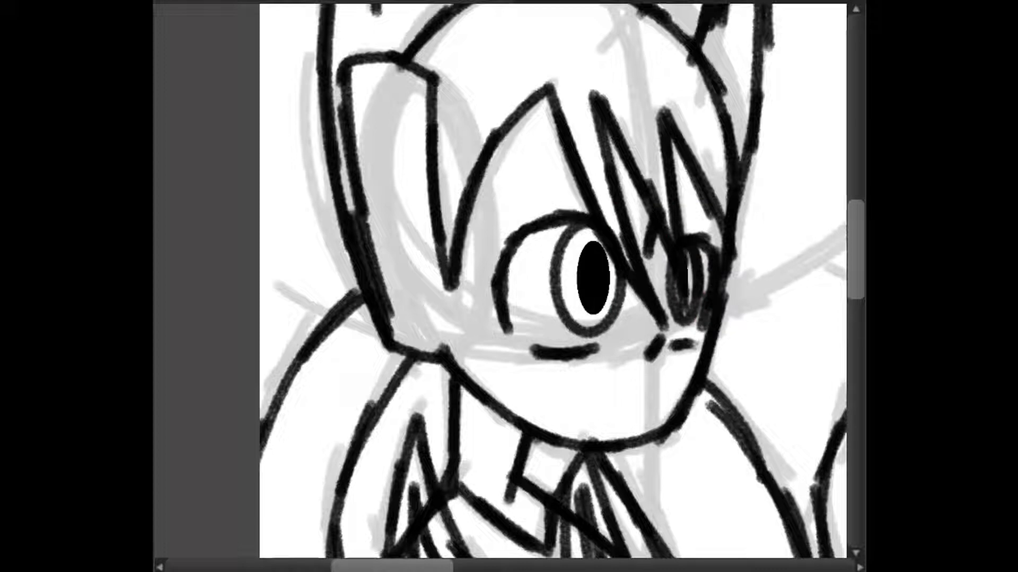
# Step: Ink the left figure's two arched eyebrows and the mouth as two short strokes
pyautogui.moveTo(413, 157); pyautogui.dragTo(602, 192)
pyautogui.hotkey('ctrl', 'z')
pyautogui.moveTo(414, 161)
pyautogui.mouseDown()
pyautogui.moveTo(482, 165)
pyautogui.moveTo(636, 205)
pyautogui.mouseUp()
pyautogui.moveTo(676, 189); pyautogui.dragTo(819, 199)
pyautogui.moveTo(576, 394); pyautogui.dragTo(615, 401)
pyautogui.moveTo(625, 394); pyautogui.dragTo(665, 397)
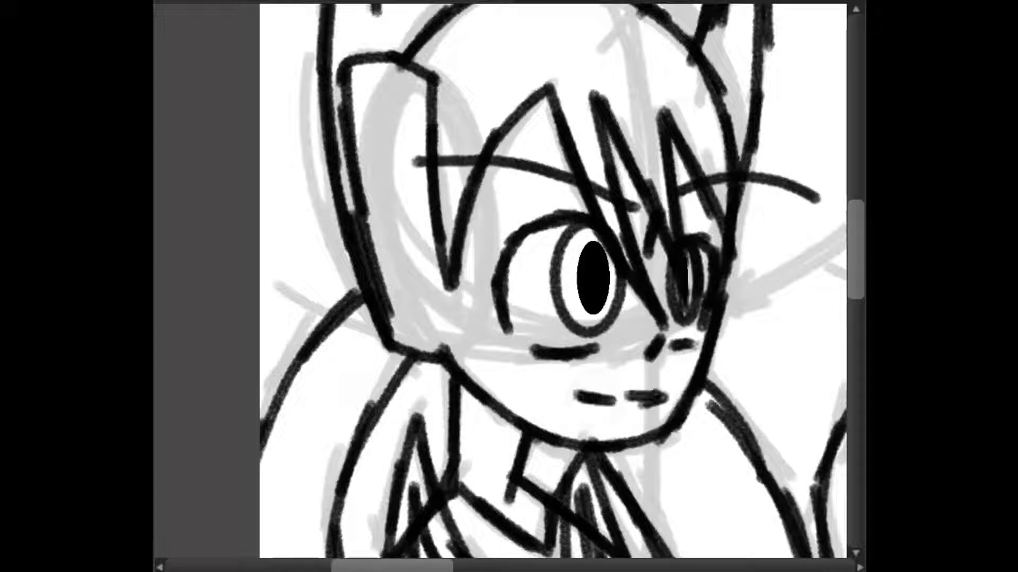
# Step: Set up a layer folder with layers named after the characters, giving the middle character's layer a blue line color
pyautogui.hotkey('ctrl', '-')
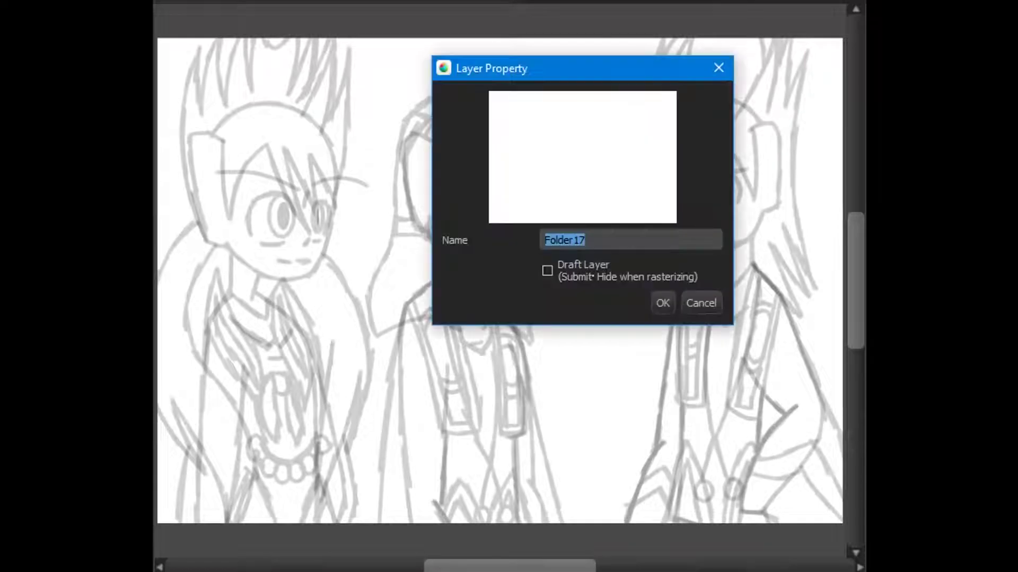
pyautogui.press('BackSpace')
pyautogui.press('Return')
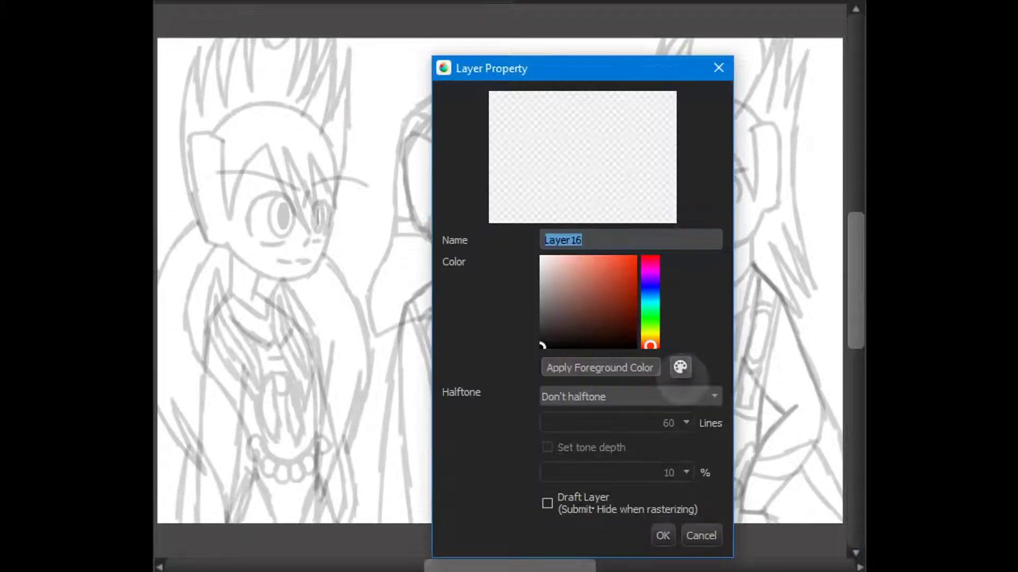
pyautogui.press('Return')
pyautogui.press('Return')
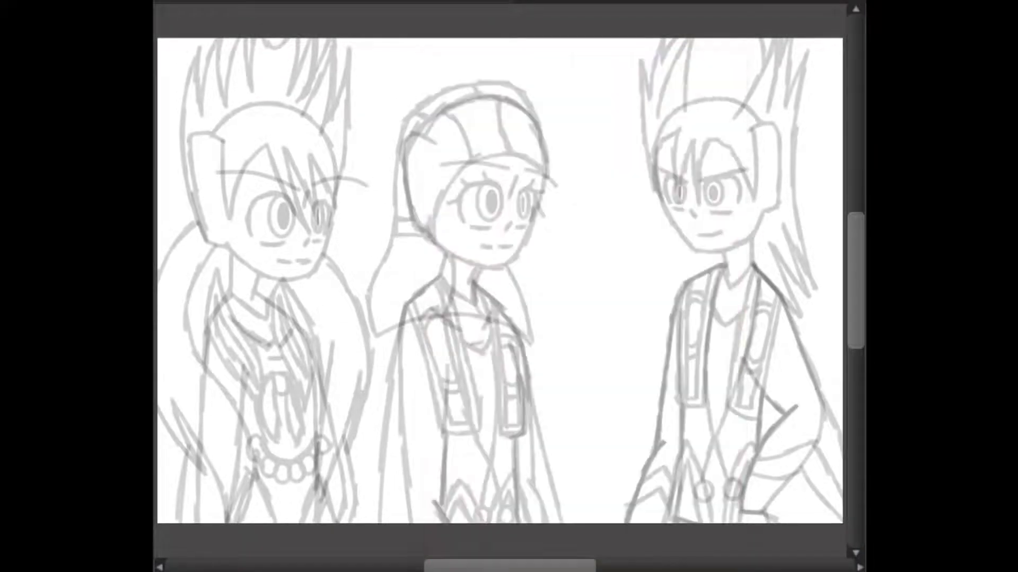
pyautogui.write('arvel')
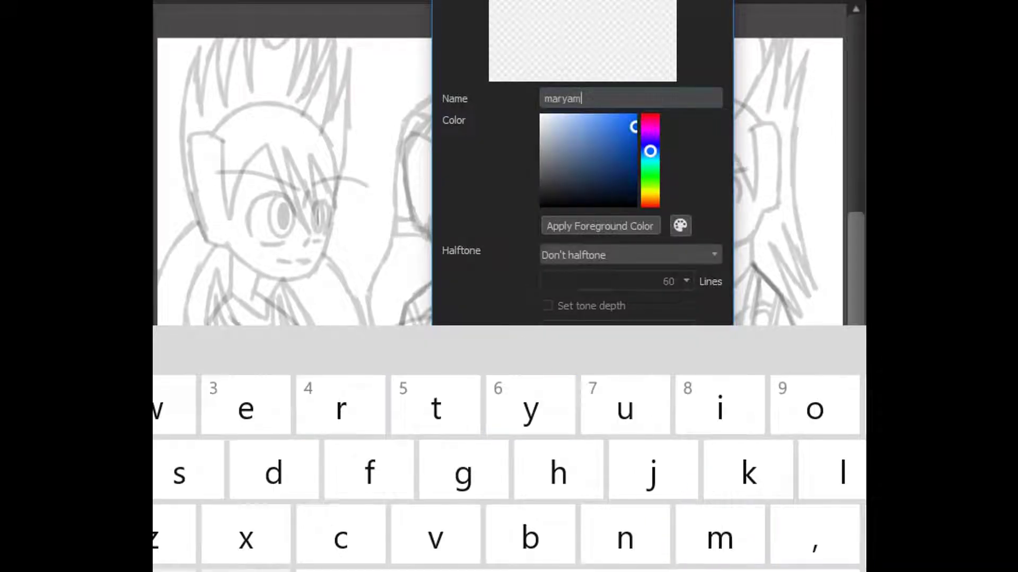
pyautogui.press('Return')
# Step: Trace the middle figure's cap in blue, including the curved front edge, the two seams and the outer rim
pyautogui.scroll(3, 477, 265)
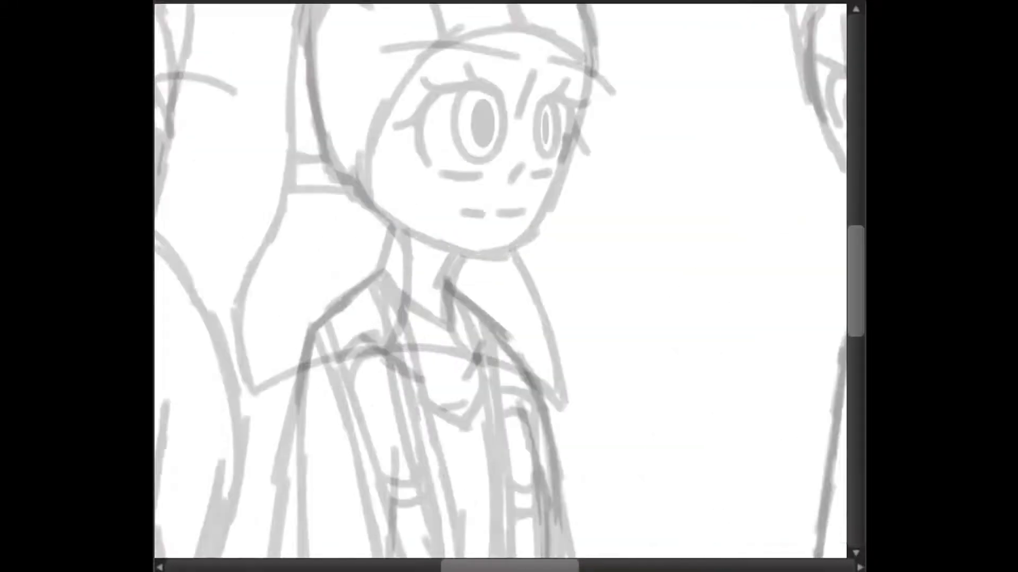
pyautogui.scroll(2, 477, 265)
pyautogui.moveTo(371, 456)
pyautogui.mouseDown()
pyautogui.moveTo(385, 365)
pyautogui.moveTo(463, 286)
pyautogui.moveTo(543, 288)
pyautogui.moveTo(590, 318)
pyautogui.moveTo(327, 407)
pyautogui.moveTo(307, 290)
pyautogui.moveTo(369, 192)
pyautogui.moveTo(500, 166)
pyautogui.moveTo(581, 283)
pyautogui.moveTo(591, 326)
pyautogui.mouseUp()
pyautogui.moveTo(494, 173); pyautogui.dragTo(522, 276)
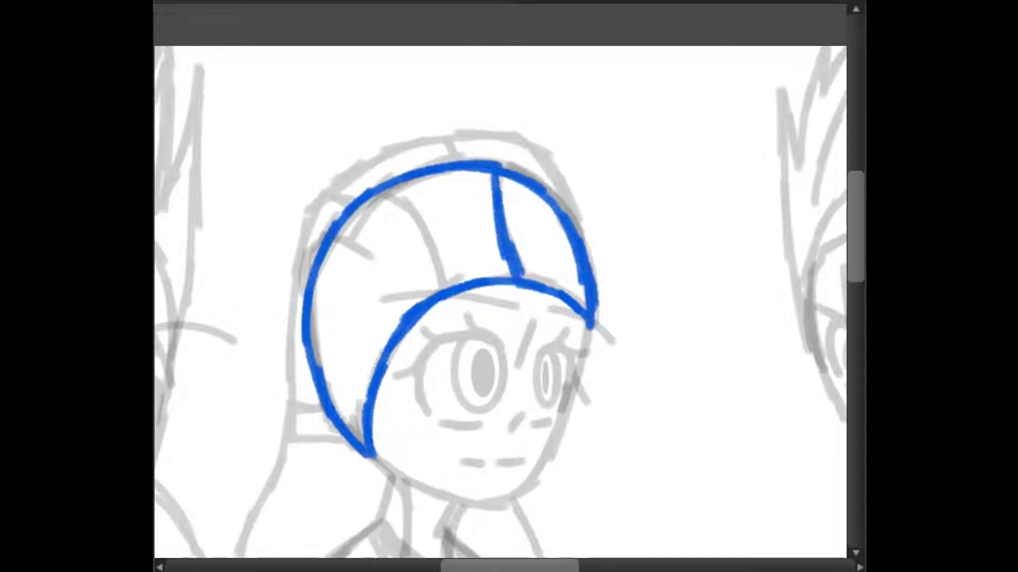
pyautogui.moveTo(376, 190); pyautogui.dragTo(448, 286)
pyautogui.moveTo(573, 222)
pyautogui.mouseDown()
pyautogui.moveTo(530, 142)
pyautogui.moveTo(477, 134)
pyautogui.moveTo(308, 215)
pyautogui.mouseUp()
# Step: Trace the long left-hand edge of the middle figure's headdress and the face contour in blue
pyautogui.moveTo(334, 180)
pyautogui.mouseDown()
pyautogui.moveTo(290, 313)
pyautogui.moveTo(292, 435)
pyautogui.moveTo(241, 551)
pyautogui.mouseUp()
pyautogui.scroll(-3, 501, 302)
pyautogui.moveTo(239, 371); pyautogui.dragTo(256, 467)
pyautogui.moveTo(372, 272)
pyautogui.mouseDown()
pyautogui.moveTo(469, 335)
pyautogui.moveTo(554, 269)
pyautogui.moveTo(594, 140)
pyautogui.mouseUp()
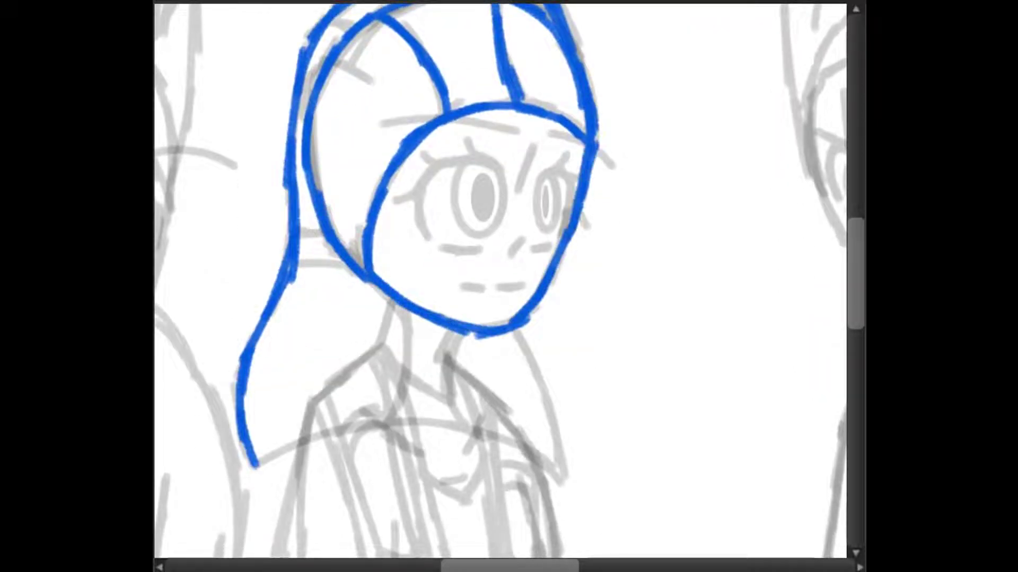
# Step: Trace the middle figure's lower headdress in blue: the far edge, curved hem, inner edges beside the neck and the small band lines
pyautogui.moveTo(511, 328); pyautogui.dragTo(562, 471)
pyautogui.moveTo(256, 465)
pyautogui.mouseDown()
pyautogui.moveTo(511, 437)
pyautogui.moveTo(562, 474)
pyautogui.mouseUp()
pyautogui.moveTo(461, 427); pyautogui.dragTo(554, 469)
pyautogui.moveTo(294, 268); pyautogui.dragTo(366, 277)
pyautogui.moveTo(395, 300); pyautogui.dragTo(408, 418)
pyautogui.moveTo(466, 332); pyautogui.dragTo(465, 424)
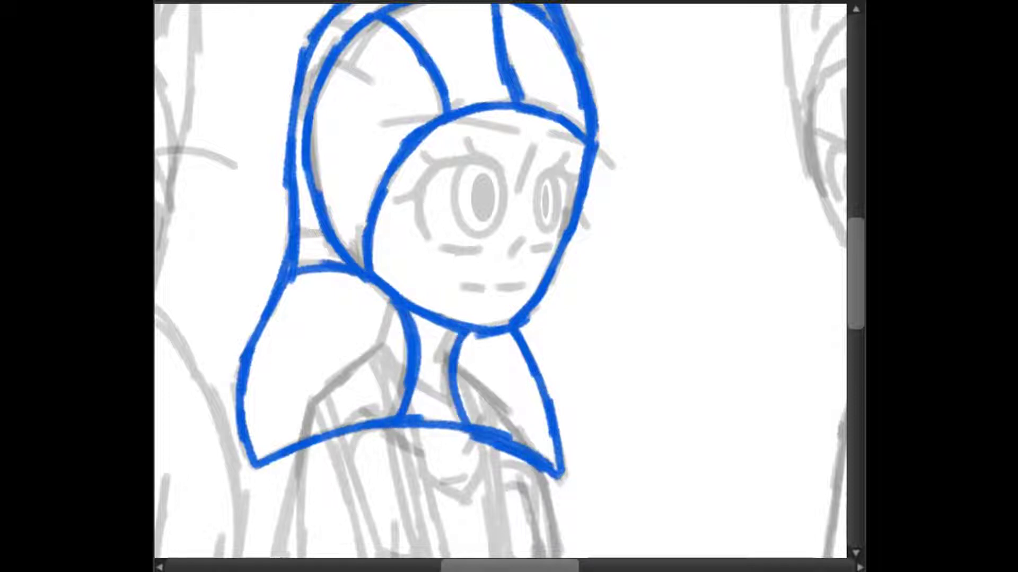
pyautogui.scroll(3, 500, 280)
pyautogui.moveTo(325, 115); pyautogui.dragTo(350, 108)
pyautogui.moveTo(299, 313); pyautogui.dragTo(324, 318)
# Step: Trace the two hanging stole panels below the middle figure's headdress and the V-shaped neckline between them
pyautogui.scroll(-10, 501, 280)
pyautogui.moveTo(413, 137); pyautogui.dragTo(461, 360)
pyautogui.moveTo(326, 149); pyautogui.dragTo(377, 366)
pyautogui.moveTo(378, 366); pyautogui.dragTo(461, 363)
pyautogui.moveTo(476, 153)
pyautogui.mouseDown()
pyautogui.moveTo(498, 371)
pyautogui.moveTo(551, 376)
pyautogui.mouseUp()
pyautogui.moveTo(548, 180); pyautogui.dragTo(554, 373)
pyautogui.moveTo(453, 338); pyautogui.dragTo(455, 360)
pyautogui.moveTo(431, 196)
pyautogui.mouseDown()
pyautogui.moveTo(456, 225)
pyautogui.moveTo(480, 178)
pyautogui.mouseUp()
pyautogui.moveTo(418, 139); pyautogui.dragTo(451, 157)
# Step: Trace the left-hand outer edge of the middle figure's cloak and the sleeve edge below the stole panel
pyautogui.scroll(-6, 500, 280)
pyautogui.moveTo(371, 274); pyautogui.dragTo(400, 319)
pyautogui.scroll(4, 500, 280)
pyautogui.moveTo(294, 68); pyautogui.dragTo(254, 453)
pyautogui.moveTo(398, 273); pyautogui.dragTo(381, 416)
# Step: Draw the middle figure's two crossing cords with a small oval bead at the end of each
pyautogui.moveTo(395, 42)
pyautogui.mouseDown()
pyautogui.moveTo(432, 212)
pyautogui.moveTo(479, 345)
pyautogui.mouseUp()
pyautogui.moveTo(501, 93); pyautogui.dragTo(477, 343)
pyautogui.moveTo(490, 55); pyautogui.dragTo(488, 178)
pyautogui.moveTo(478, 340)
pyautogui.mouseDown()
pyautogui.moveTo(460, 417)
pyautogui.moveTo(502, 406)
pyautogui.mouseUp()
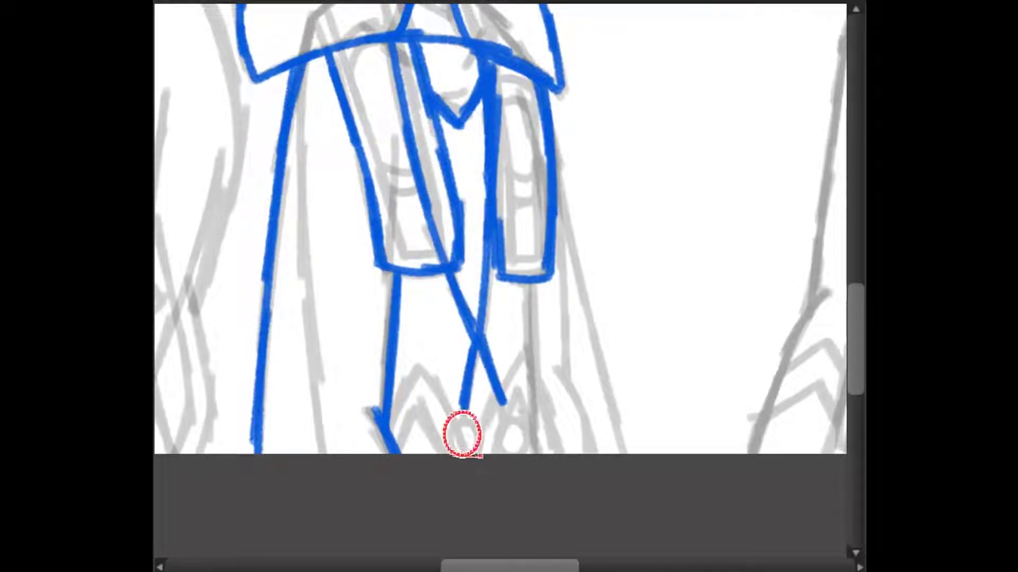
pyautogui.click(465, 435)
pyautogui.click(508, 426)
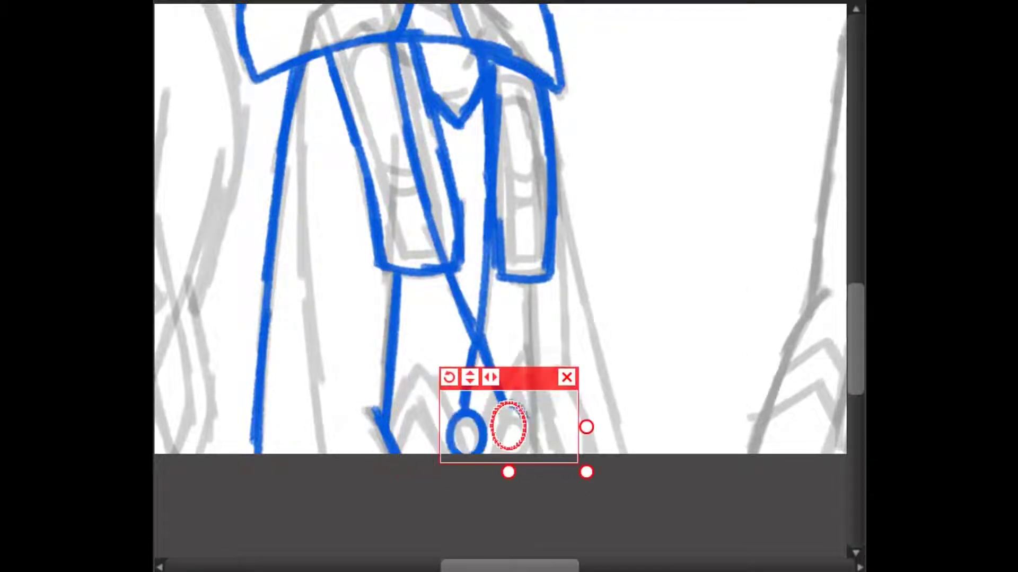
# Step: Trace the pointed cuffs with their inner zigzag lines and the right-hand edge of the middle figure's cloak
pyautogui.moveTo(390, 405)
pyautogui.mouseDown()
pyautogui.moveTo(460, 410)
pyautogui.moveTo(559, 452)
pyautogui.mouseUp()
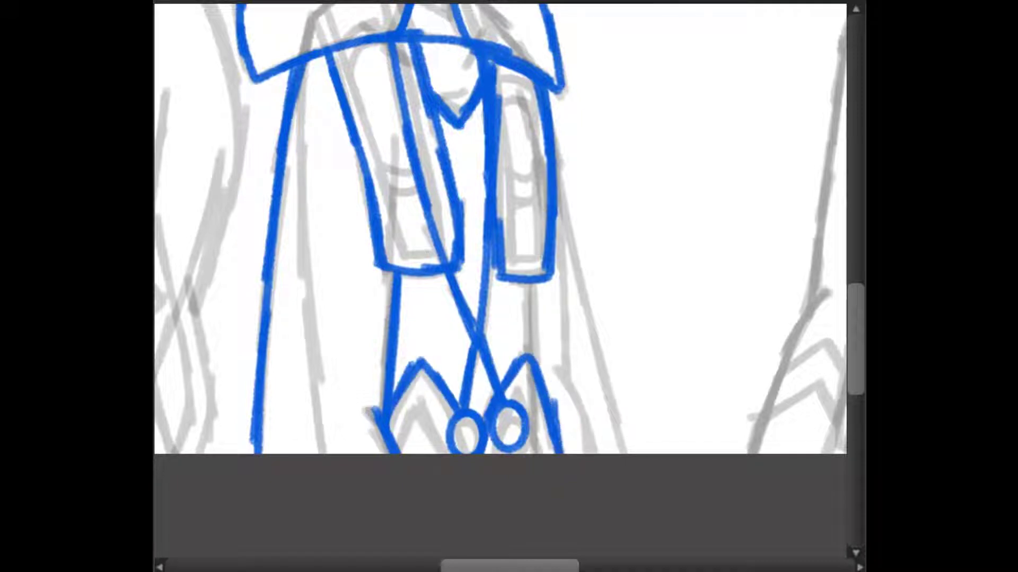
pyautogui.moveTo(395, 447); pyautogui.dragTo(447, 453)
pyautogui.moveTo(512, 388); pyautogui.dragTo(548, 454)
pyautogui.moveTo(527, 274); pyautogui.dragTo(524, 378)
pyautogui.moveTo(554, 153); pyautogui.dragTo(623, 455)
# Step: Trace the inner frames and curved crossbands inside both of the middle figure's stole panels
pyautogui.scroll(3, 498, 281)
pyautogui.moveTo(339, 231); pyautogui.dragTo(409, 440)
pyautogui.moveTo(399, 233); pyautogui.dragTo(440, 424)
pyautogui.moveTo(401, 437); pyautogui.dragTo(451, 431)
pyautogui.moveTo(501, 252); pyautogui.dragTo(514, 446)
pyautogui.moveTo(530, 265)
pyautogui.mouseDown()
pyautogui.moveTo(538, 348)
pyautogui.moveTo(506, 443)
pyautogui.mouseUp()
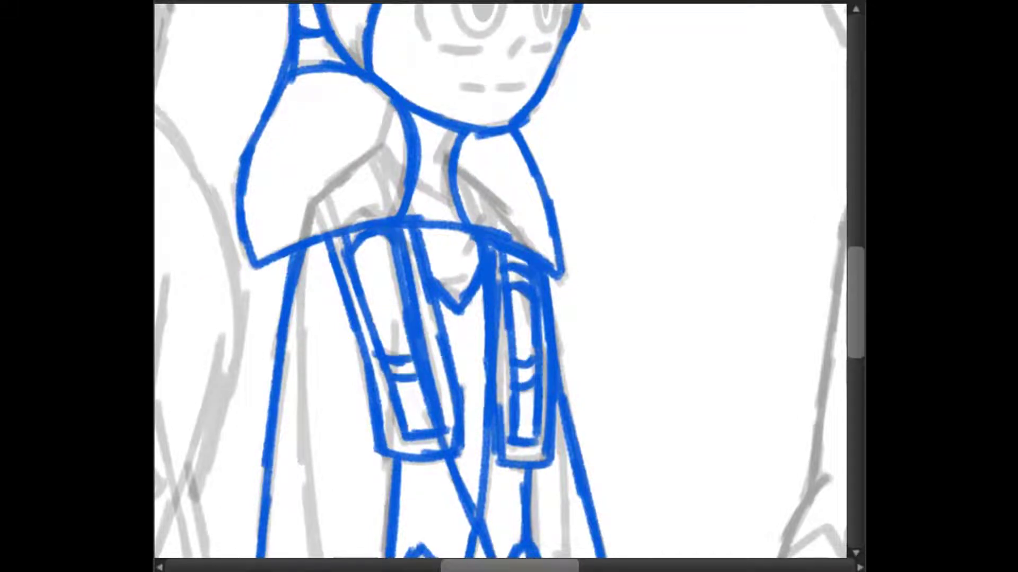
# Step: Draw the curved crescent emblem on one of the middle figure's stole panels and a small oval emblem on the other
pyautogui.scroll(4, 509, 281)
pyautogui.scroll(-3, 498, 281)
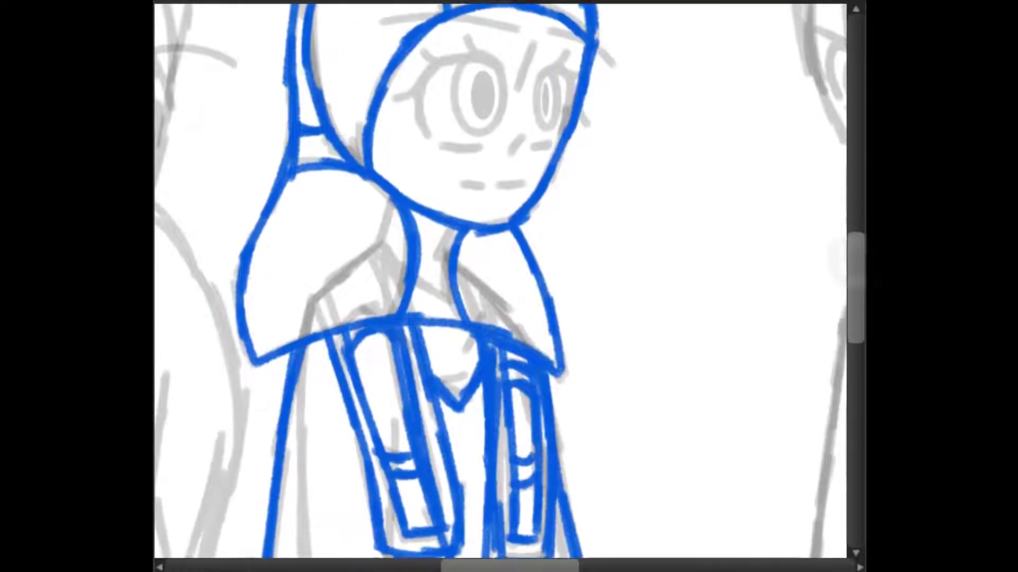
pyautogui.scroll(3, 498, 280)
pyautogui.moveTo(295, 535); pyautogui.dragTo(249, 455)
pyautogui.moveTo(281, 395); pyautogui.dragTo(255, 530)
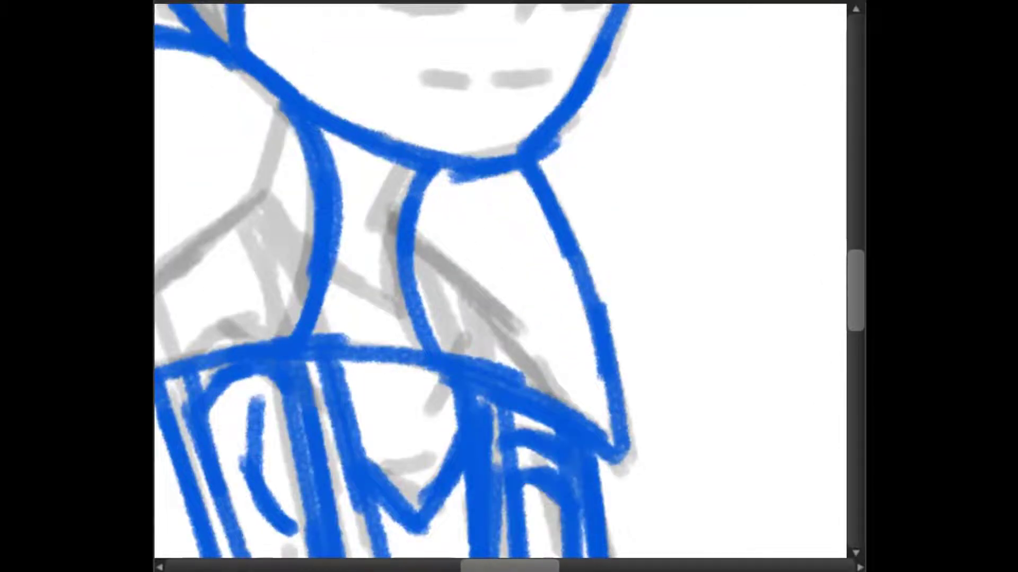
pyautogui.scroll(-1, 498, 281)
pyautogui.moveTo(344, 366); pyautogui.dragTo(366, 451)
pyautogui.moveTo(533, 427); pyautogui.dragTo(530, 429)
pyautogui.hotkey('ctrl', 't')
pyautogui.press('Return')
# Step: Trace the middle figure's two eyebrows, the crease between them and the short nose stroke
pyautogui.scroll(3, 500, 281)
pyautogui.scroll(2, 500, 280)
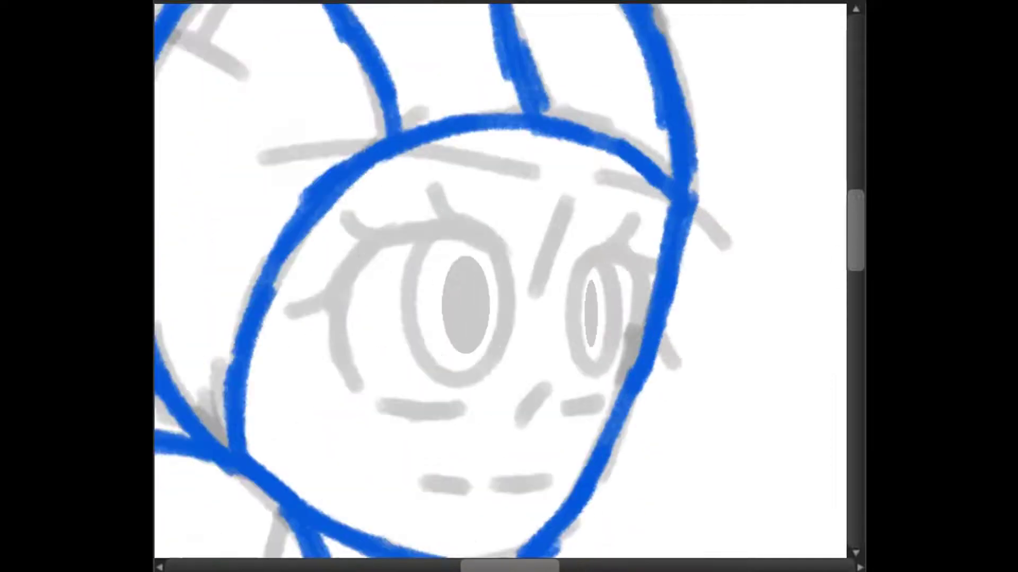
pyautogui.moveTo(254, 155); pyautogui.dragTo(536, 170)
pyautogui.moveTo(594, 182); pyautogui.dragTo(728, 245)
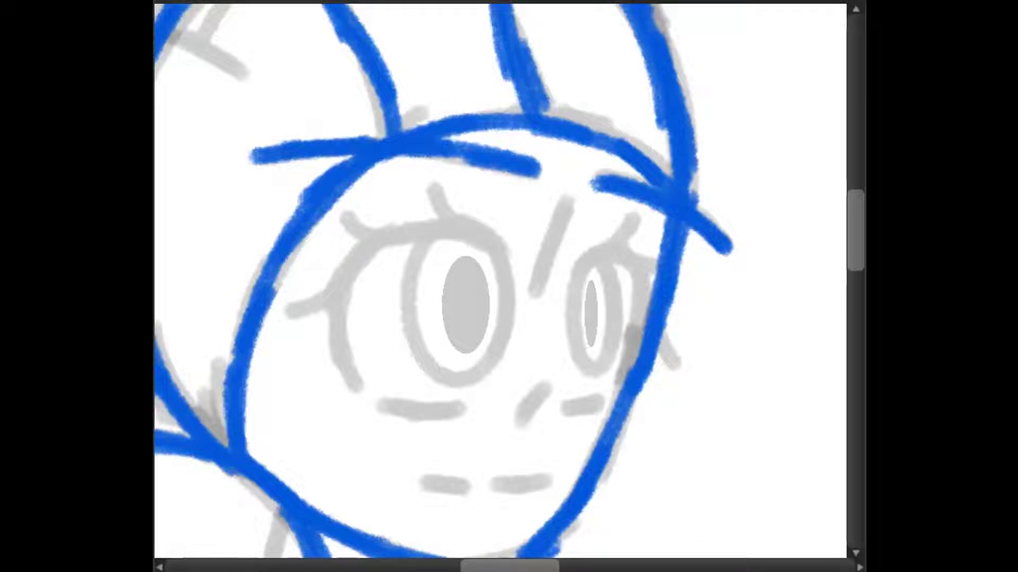
pyautogui.moveTo(570, 201); pyautogui.dragTo(536, 290)
pyautogui.moveTo(549, 390); pyautogui.dragTo(524, 422)
# Step: Trace the arched upper lids and the short lower-lid strokes of the middle figure's eyes
pyautogui.moveTo(357, 389)
pyautogui.mouseDown()
pyautogui.moveTo(403, 224)
pyautogui.moveTo(509, 245)
pyautogui.mouseUp()
pyautogui.moveTo(575, 261)
pyautogui.mouseDown()
pyautogui.moveTo(636, 344)
pyautogui.moveTo(624, 381)
pyautogui.mouseUp()
pyautogui.moveTo(566, 410); pyautogui.dragTo(605, 402)
pyautogui.moveTo(377, 396); pyautogui.dragTo(465, 408)
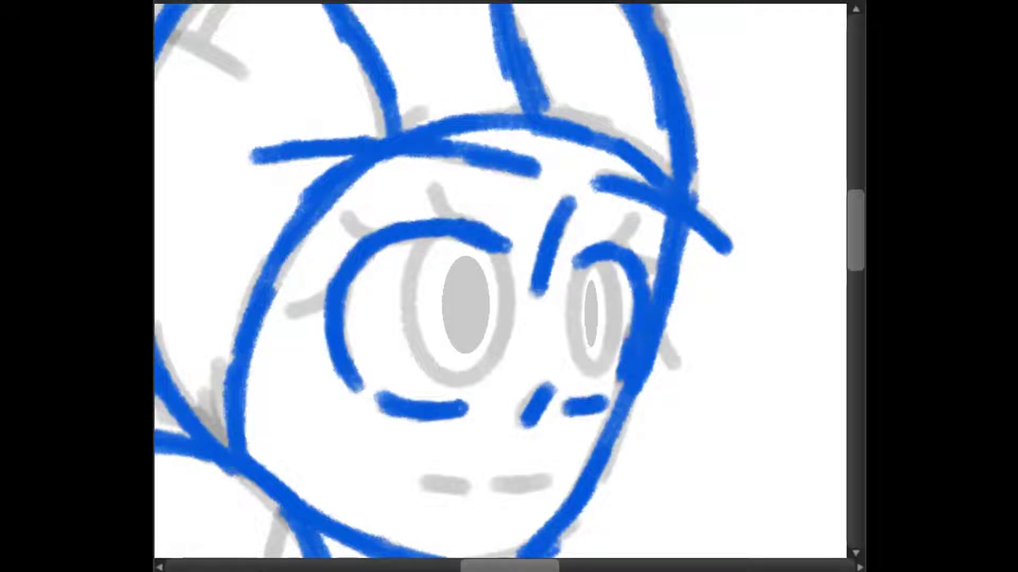
# Step: Add eyelashes to both of the middle figure's eyes and trace the mouth as two short strokes
pyautogui.moveTo(426, 189); pyautogui.dragTo(466, 225)
pyautogui.moveTo(342, 223); pyautogui.dragTo(419, 217)
pyautogui.moveTo(297, 302); pyautogui.dragTo(331, 278)
pyautogui.moveTo(581, 260); pyautogui.dragTo(628, 220)
pyautogui.moveTo(650, 254); pyautogui.dragTo(657, 273)
pyautogui.moveTo(660, 334); pyautogui.dragTo(681, 368)
pyautogui.moveTo(422, 481); pyautogui.dragTo(540, 481)
# Step: Draw elliptical iris outlines over both of the middle figure's eyes and fill in the oval pupils in blue
pyautogui.moveTo(409, 241); pyautogui.dragTo(505, 387)
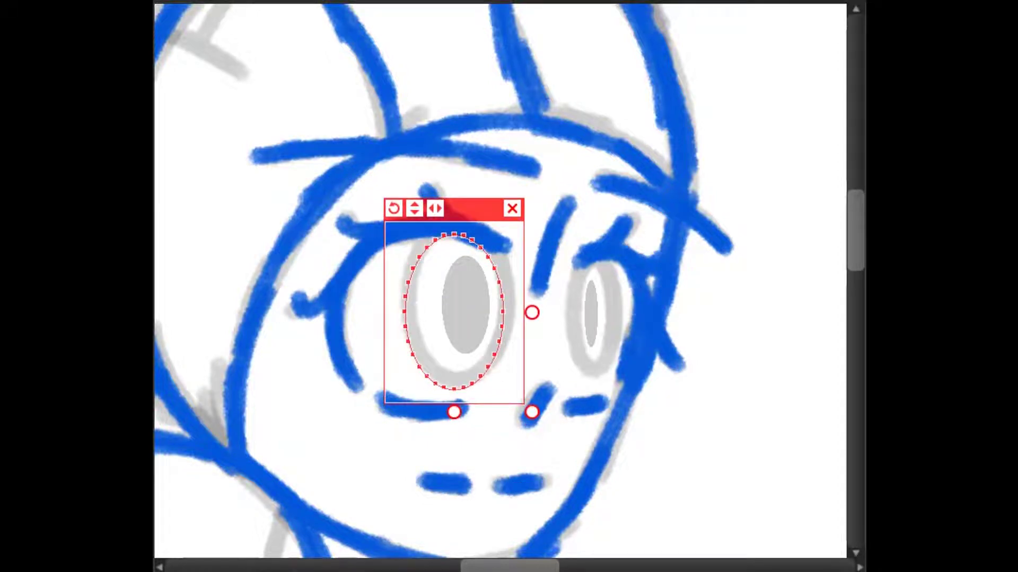
pyautogui.moveTo(409, 241); pyautogui.dragTo(505, 385)
pyautogui.moveTo(456, 307); pyautogui.dragTo(460, 306)
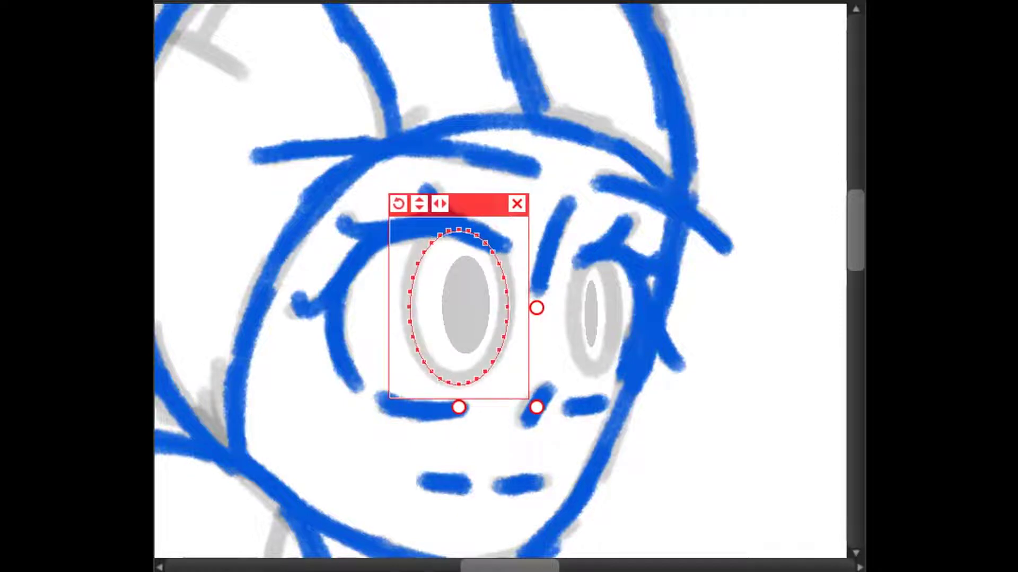
pyautogui.click(508, 411)
pyautogui.moveTo(569, 260); pyautogui.dragTo(619, 373)
pyautogui.click(654, 232)
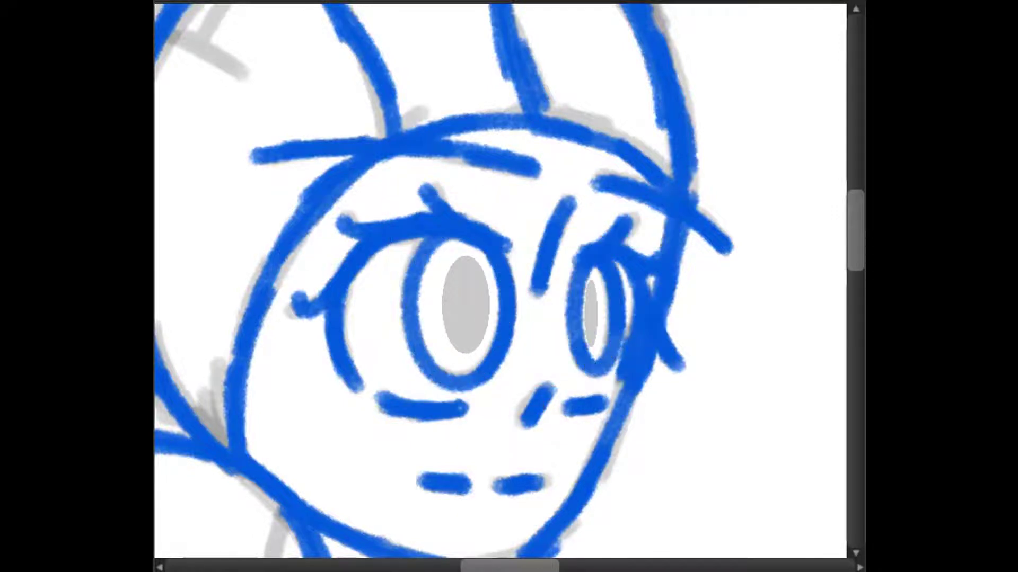
pyautogui.click(465, 307)
pyautogui.click(592, 314)
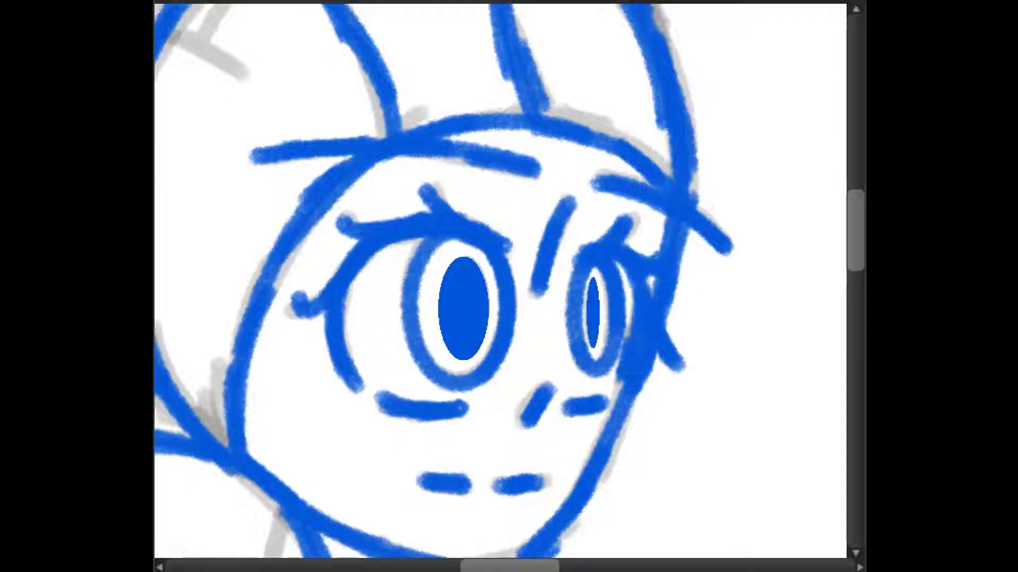
# Step: Name the layer for the right figure after that character
pyautogui.hotkey('ctrl', '-')
pyautogui.hotkey('ctrl', '-')
pyautogui.hotkey('ctrl', '-')
pyautogui.hotkey('ctrl', '-')
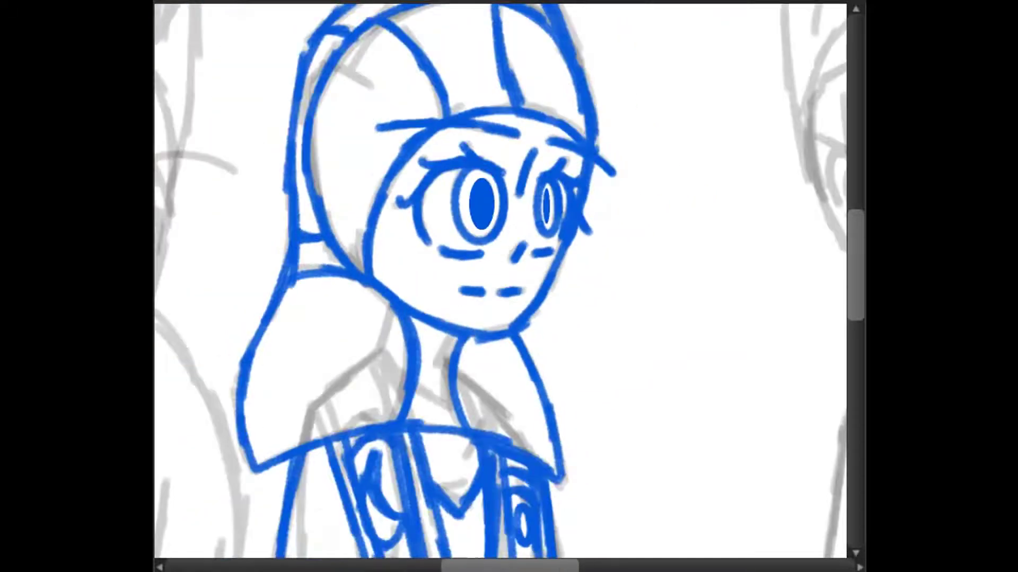
pyautogui.hscroll(4, 500, 286)
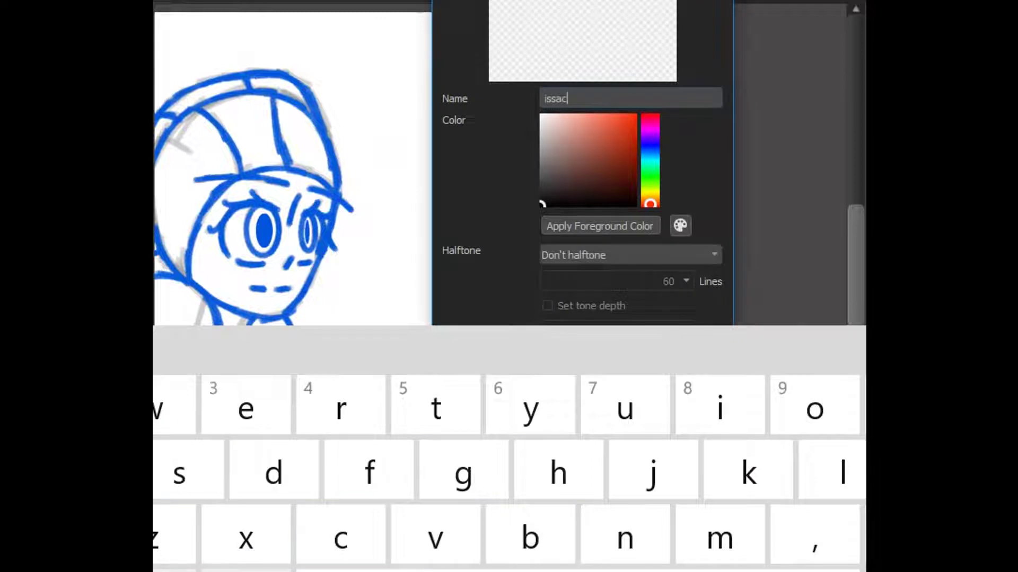
pyautogui.press('Return')
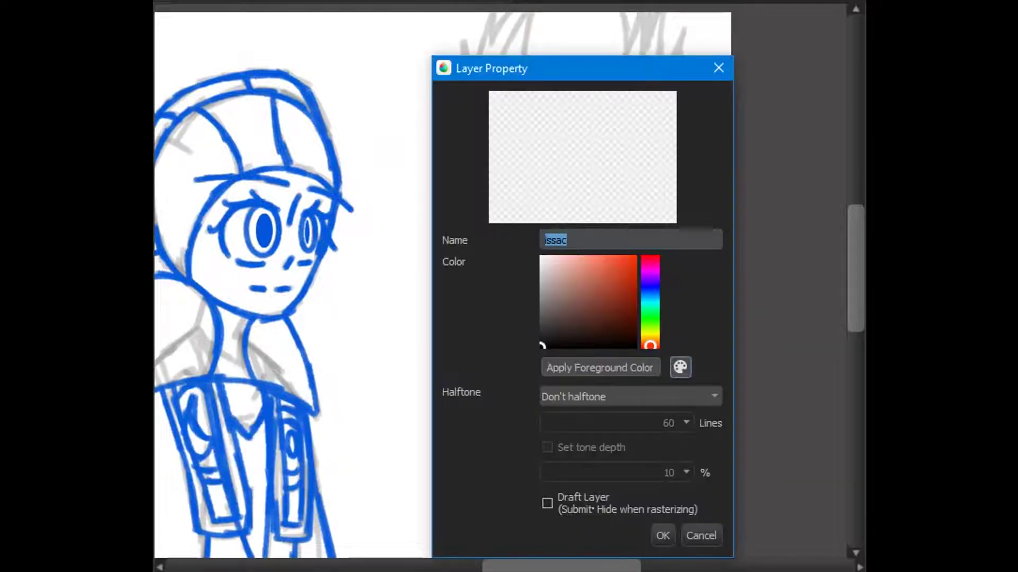
# Step: Trace the right figure's jagged fringe, face contour and ear in blue, including the ear's inner lines
pyautogui.scroll(3, 530, 212)
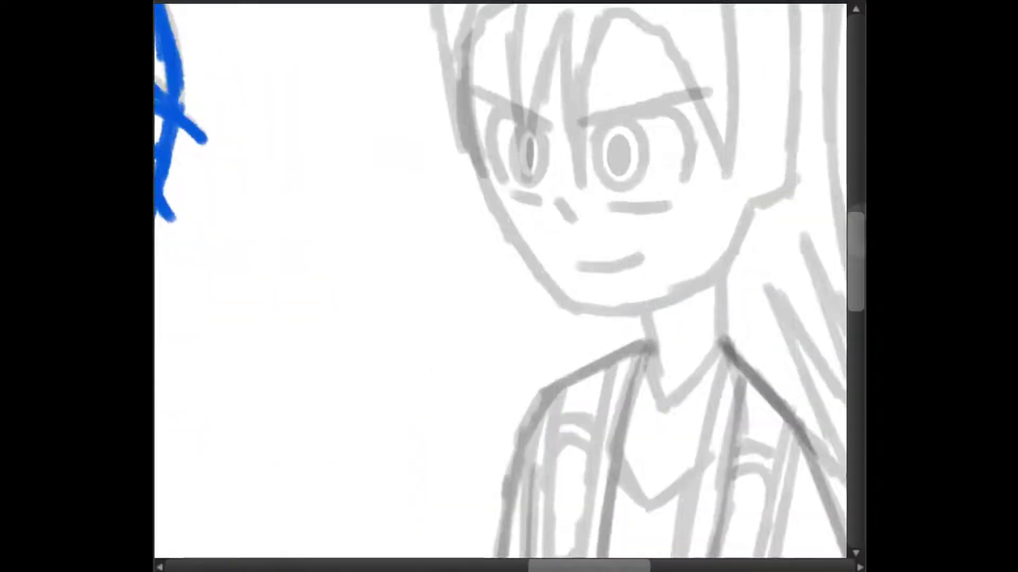
pyautogui.moveTo(530, 126)
pyautogui.mouseDown()
pyautogui.moveTo(525, 307)
pyautogui.moveTo(564, 162)
pyautogui.moveTo(607, 162)
pyautogui.mouseUp()
pyautogui.moveTo(669, 204); pyautogui.dragTo(729, 316)
pyautogui.moveTo(720, 139); pyautogui.dragTo(737, 316)
pyautogui.moveTo(599, 159)
pyautogui.mouseDown()
pyautogui.moveTo(647, 169)
pyautogui.moveTo(694, 244)
pyautogui.mouseUp()
pyautogui.moveTo(479, 326)
pyautogui.mouseDown()
pyautogui.moveTo(461, 206)
pyautogui.moveTo(530, 127)
pyautogui.moveTo(552, 434)
pyautogui.moveTo(721, 424)
pyautogui.moveTo(752, 360)
pyautogui.mouseUp()
pyautogui.moveTo(721, 139)
pyautogui.mouseDown()
pyautogui.moveTo(758, 119)
pyautogui.moveTo(753, 358)
pyautogui.mouseUp()
pyautogui.moveTo(736, 160)
pyautogui.mouseDown()
pyautogui.moveTo(773, 254)
pyautogui.moveTo(743, 329)
pyautogui.mouseUp()
pyautogui.moveTo(744, 276); pyautogui.dragTo(775, 186)
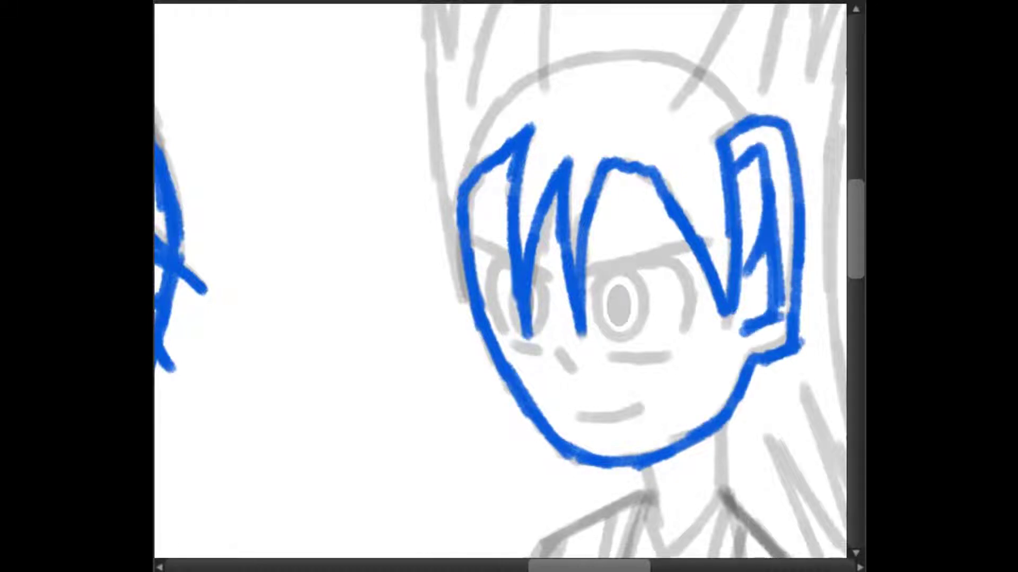
# Step: Trace the eyebrow, upper lid and lower-lid stroke of the right figure's eye nearest the ear
pyautogui.scroll(3, 496, 284)
pyautogui.scroll(-2, 495, 284)
pyautogui.moveTo(615, 261); pyautogui.dragTo(809, 218)
pyautogui.moveTo(636, 294)
pyautogui.mouseDown()
pyautogui.moveTo(787, 313)
pyautogui.moveTo(779, 356)
pyautogui.mouseUp()
pyautogui.moveTo(660, 390); pyautogui.dragTo(750, 391)
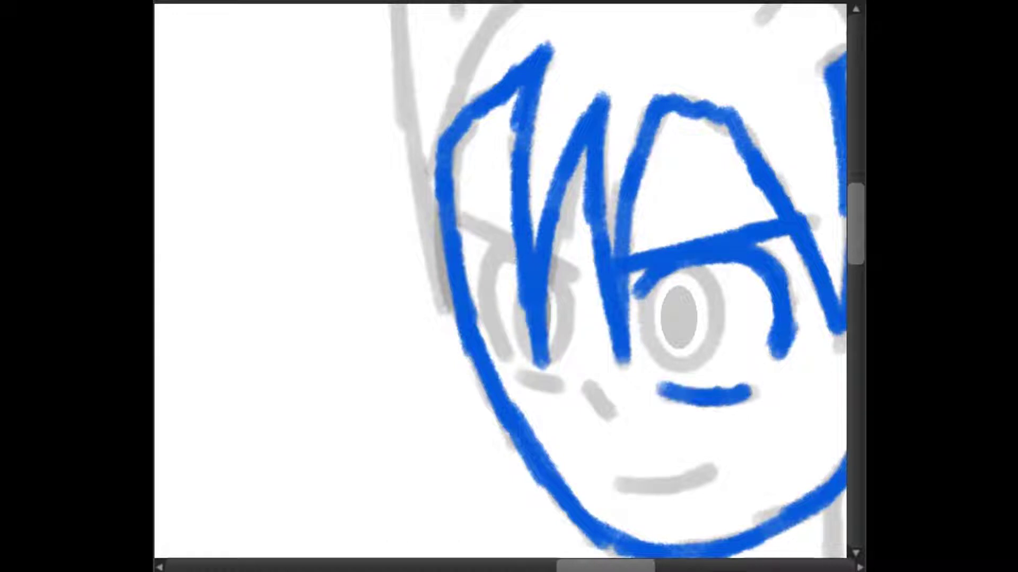
# Step: Trace the right figure's nose stroke and the eyebrow, lid and lower-lid stroke of the eye behind the fringe
pyautogui.moveTo(583, 381); pyautogui.dragTo(608, 413)
pyautogui.moveTo(457, 215)
pyautogui.mouseDown()
pyautogui.moveTo(583, 278)
pyautogui.moveTo(570, 297)
pyautogui.mouseUp()
pyautogui.moveTo(514, 254)
pyautogui.mouseDown()
pyautogui.moveTo(485, 296)
pyautogui.moveTo(490, 331)
pyautogui.mouseUp()
pyautogui.moveTo(509, 368); pyautogui.dragTo(562, 387)
# Step: Draw elliptical irises and filled oval pupils in the right figure's eyes and trace the curved mouth
pyautogui.moveTo(636, 268)
pyautogui.mouseDown()
pyautogui.moveTo(715, 374)
pyautogui.moveTo(720, 363)
pyautogui.mouseUp()
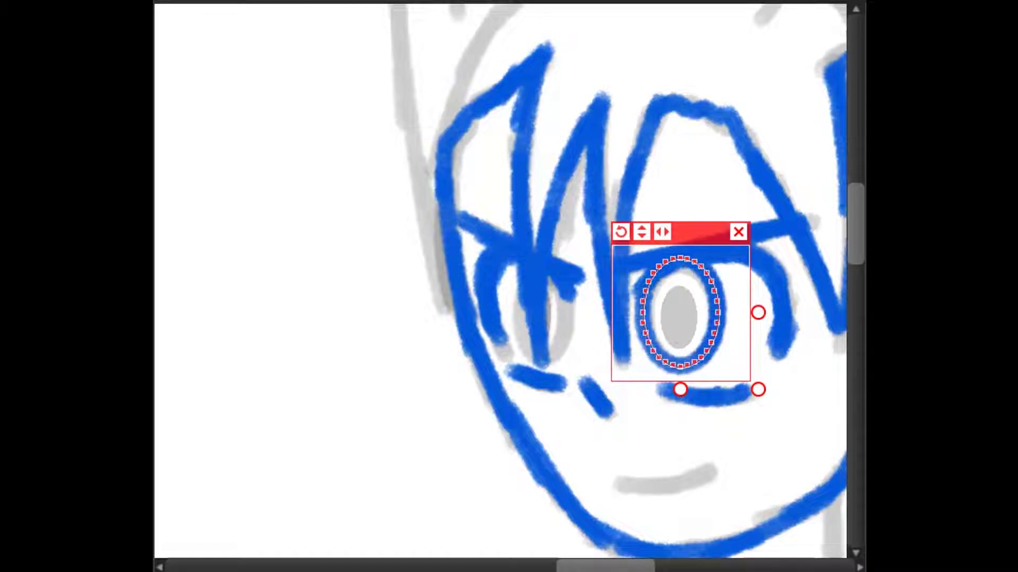
pyautogui.click(756, 363)
pyautogui.moveTo(517, 269); pyautogui.dragTo(567, 361)
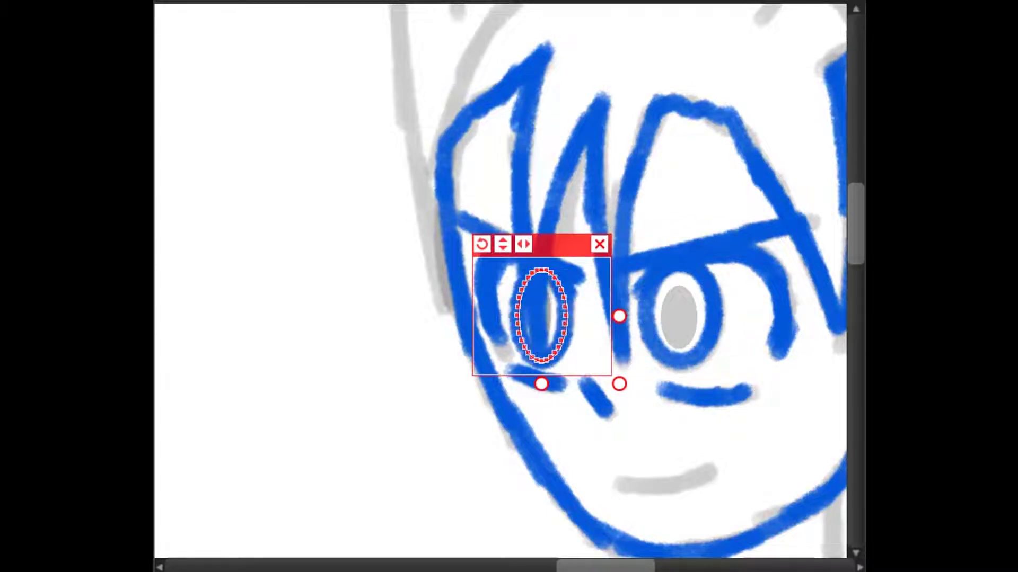
pyautogui.hotkey('ctrl', 'd')
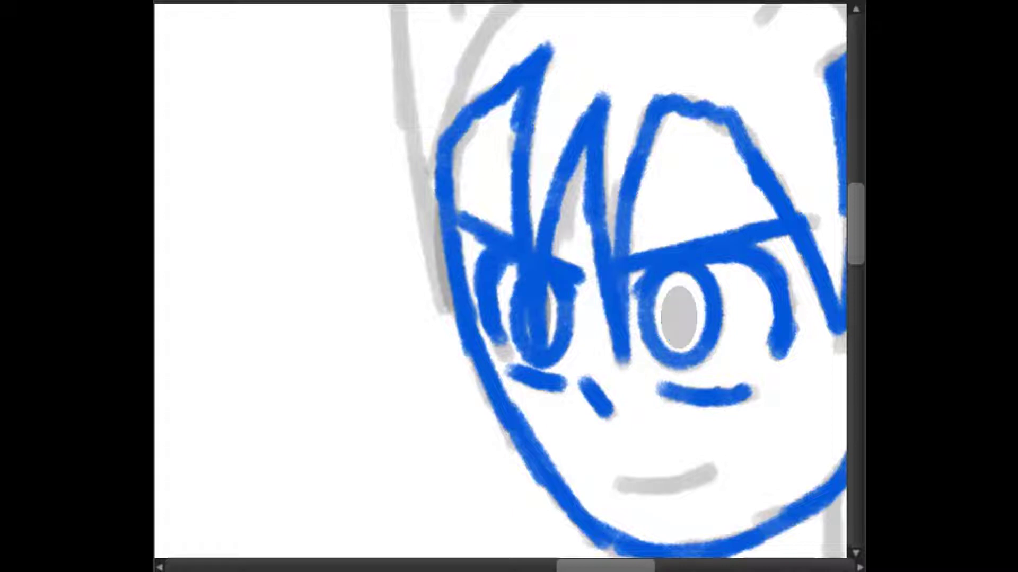
pyautogui.click(677, 315)
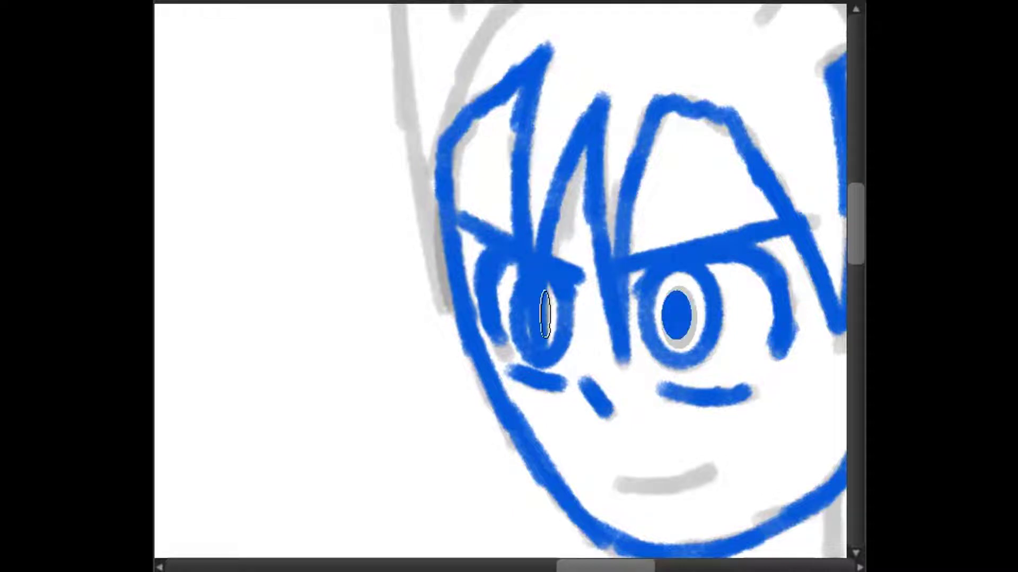
pyautogui.hotkey('ctrl', 'z')
pyautogui.click(675, 312)
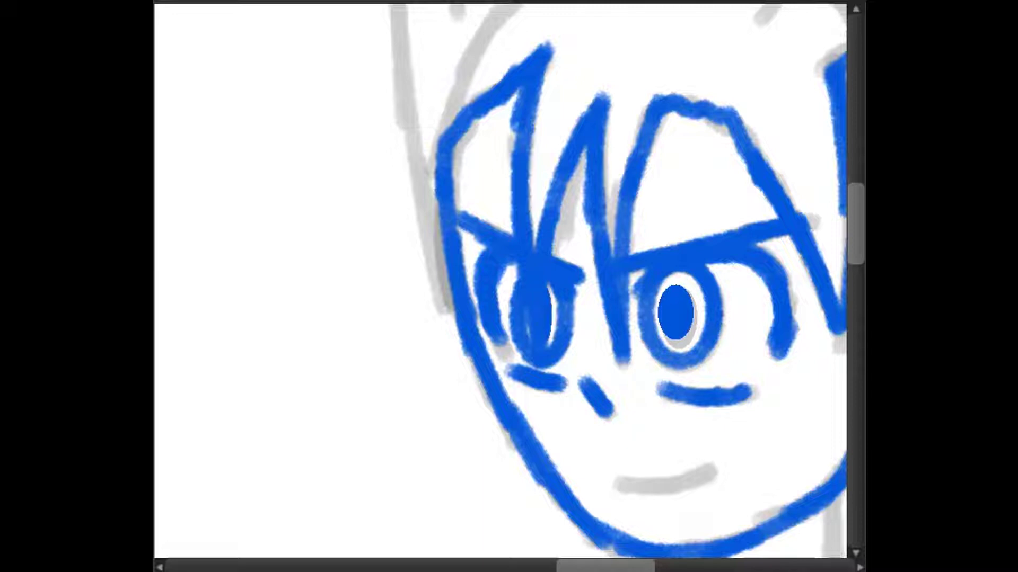
pyautogui.moveTo(623, 482); pyautogui.dragTo(713, 470)
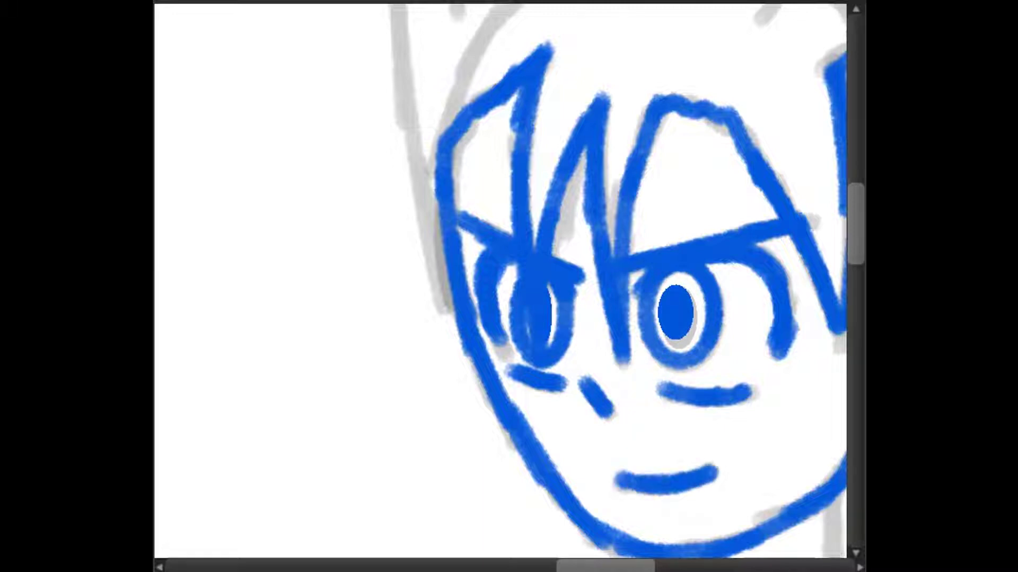
# Step: Trace the two tall inner hair spikes rising above the right figure's head
pyautogui.scroll(-5, 509, 281)
pyautogui.scroll(4, 509, 281)
pyautogui.moveTo(513, 115)
pyautogui.mouseDown()
pyautogui.moveTo(484, 189)
pyautogui.moveTo(530, 87)
pyautogui.moveTo(525, 190)
pyautogui.mouseUp()
pyautogui.moveTo(583, 193); pyautogui.dragTo(643, 88)
pyautogui.moveTo(644, 89); pyautogui.dragTo(633, 177)
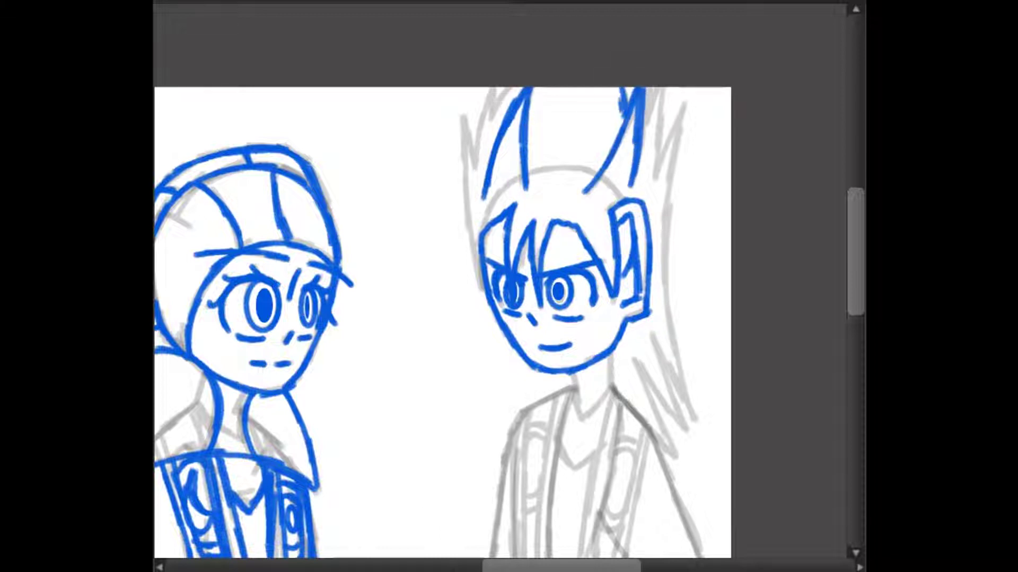
# Step: Trace the outer hair spikes and long side edges of hair on both sides of the right figure's head
pyautogui.moveTo(462, 112); pyautogui.dragTo(482, 271)
pyautogui.moveTo(480, 146); pyautogui.dragTo(501, 88)
pyautogui.moveTo(488, 119); pyautogui.dragTo(514, 87)
pyautogui.moveTo(649, 180)
pyautogui.mouseDown()
pyautogui.moveTo(684, 98)
pyautogui.moveTo(667, 329)
pyautogui.mouseUp()
pyautogui.moveTo(641, 136); pyautogui.dragTo(663, 88)
pyautogui.moveTo(649, 180); pyautogui.dragTo(671, 88)
# Step: Trace the right figure's neck, collar, shoulders, outer stole panels and V-shaped neckline
pyautogui.scroll(-4, 442, 318)
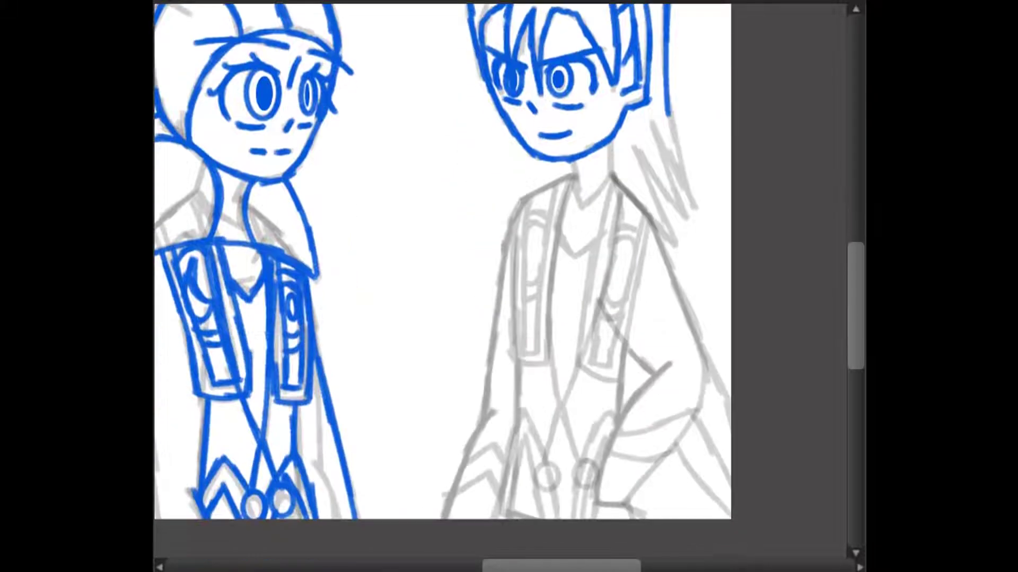
pyautogui.scroll(1, 498, 286)
pyautogui.moveTo(605, 121); pyautogui.dragTo(663, 126)
pyautogui.moveTo(665, 74)
pyautogui.mouseDown()
pyautogui.moveTo(654, 429)
pyautogui.moveTo(715, 229)
pyautogui.mouseUp()
pyautogui.moveTo(669, 129); pyautogui.dragTo(715, 233)
pyautogui.moveTo(607, 127)
pyautogui.mouseDown()
pyautogui.moveTo(575, 408)
pyautogui.moveTo(520, 405)
pyautogui.mouseUp()
pyautogui.moveTo(609, 123)
pyautogui.mouseDown()
pyautogui.moveTo(527, 159)
pyautogui.moveTo(522, 406)
pyautogui.mouseUp()
pyautogui.moveTo(583, 206)
pyautogui.mouseDown()
pyautogui.moveTo(614, 247)
pyautogui.moveTo(648, 210)
pyautogui.mouseUp()
# Step: Trace the inner frames and curved bands inside the right figure's two stole panels
pyautogui.moveTo(678, 139); pyautogui.dragTo(636, 395)
pyautogui.moveTo(718, 181)
pyautogui.mouseDown()
pyautogui.moveTo(660, 408)
pyautogui.moveTo(633, 403)
pyautogui.mouseUp()
pyautogui.moveTo(588, 136); pyautogui.dragTo(554, 389)
pyautogui.moveTo(544, 158); pyautogui.dragTo(531, 388)
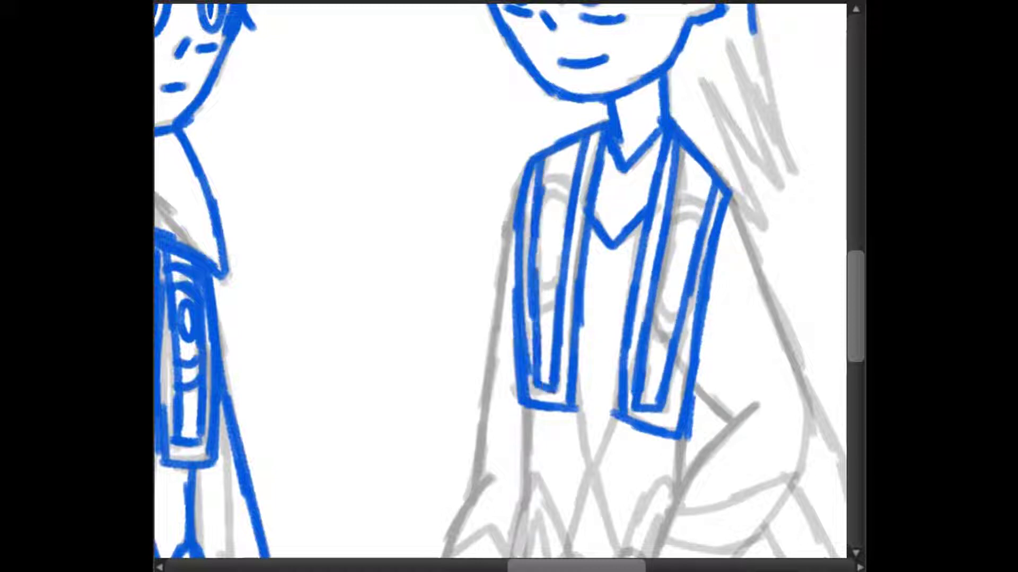
pyautogui.moveTo(669, 215); pyautogui.dragTo(704, 204)
pyautogui.moveTo(679, 226); pyautogui.dragTo(710, 210)
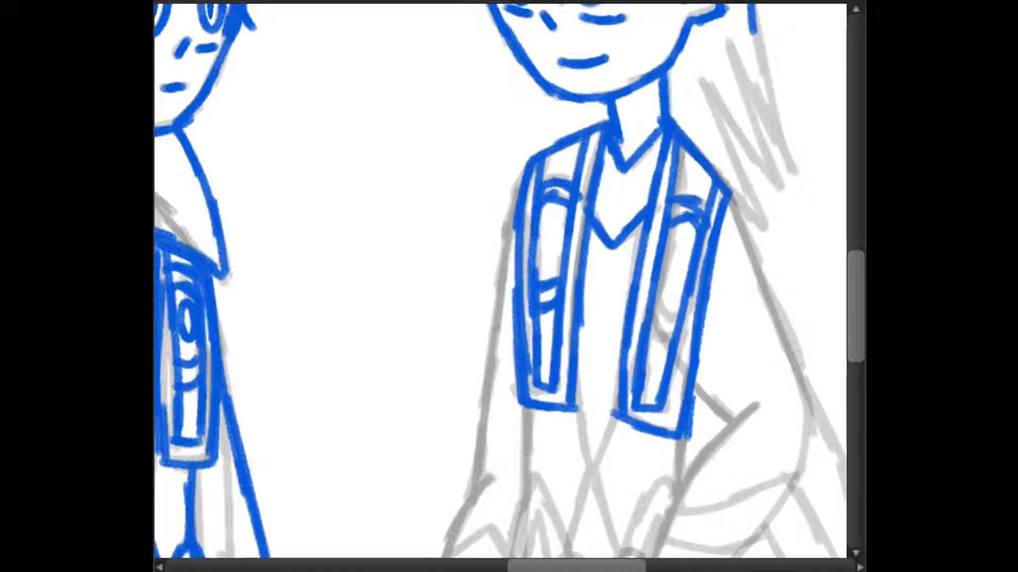
# Step: Trace the right figure's robe edges meeting between the stole panels and the cords below, ending in two round beads
pyautogui.scroll(-3, 501, 280)
pyautogui.moveTo(605, 60)
pyautogui.mouseDown()
pyautogui.moveTo(572, 239)
pyautogui.moveTo(594, 400)
pyautogui.mouseUp()
pyautogui.moveTo(657, 178); pyautogui.dragTo(594, 408)
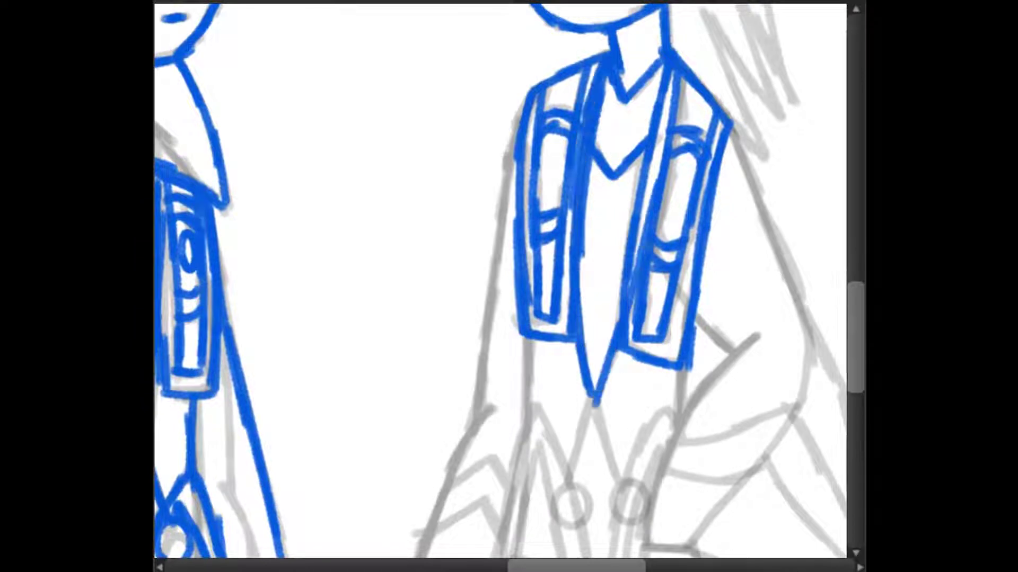
pyautogui.moveTo(689, 74); pyautogui.dragTo(666, 188)
pyautogui.moveTo(596, 395); pyautogui.dragTo(564, 483)
pyautogui.moveTo(582, 396); pyautogui.dragTo(617, 477)
pyautogui.moveTo(549, 504)
pyautogui.mouseDown()
pyautogui.moveTo(594, 506)
pyautogui.moveTo(551, 507)
pyautogui.mouseUp()
pyautogui.moveTo(604, 480); pyautogui.dragTo(648, 525)
pyautogui.press('Return')
# Step: Trace the right figure's right-hand arm, including the outer sleeve edge, the elbow fold and the double-lined cuff trim
pyautogui.scroll(-2, 509, 286)
pyautogui.moveTo(671, 318)
pyautogui.mouseDown()
pyautogui.moveTo(596, 448)
pyautogui.moveTo(652, 473)
pyautogui.mouseUp()
pyautogui.moveTo(651, 183); pyautogui.dragTo(732, 366)
pyautogui.moveTo(631, 328); pyautogui.dragTo(652, 307)
pyautogui.moveTo(617, 389); pyautogui.dragTo(694, 363)
pyautogui.moveTo(695, 363); pyautogui.dragTo(731, 437)
pyautogui.moveTo(614, 405); pyautogui.dragTo(681, 386)
pyautogui.moveTo(680, 386); pyautogui.dragTo(731, 460)
# Step: Trace the right figure's left-hand sleeve from the shoulder down to the flared cuff with its zigzag trim
pyautogui.moveTo(516, 395); pyautogui.dragTo(493, 472)
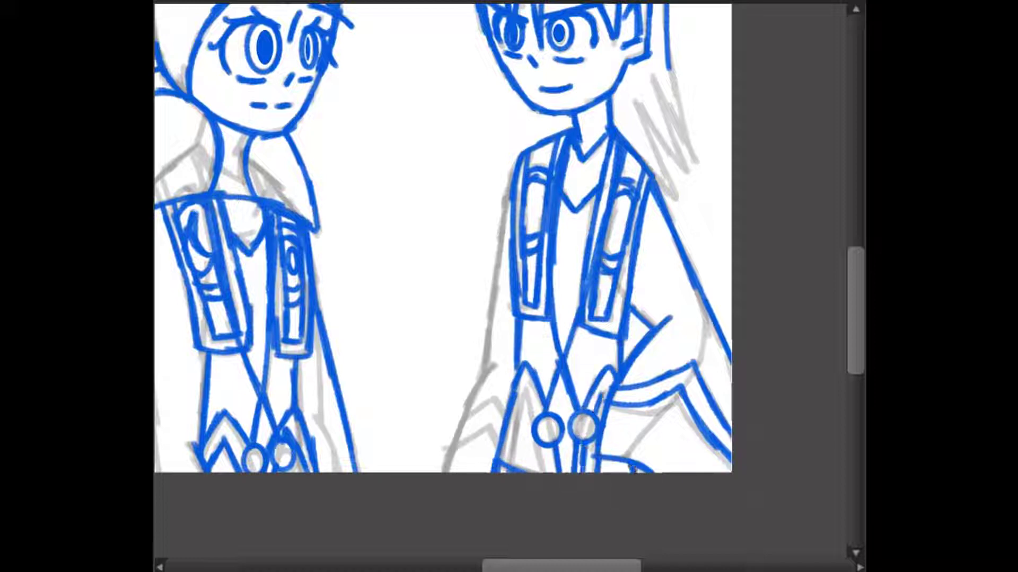
pyautogui.moveTo(493, 365); pyautogui.dragTo(442, 472)
pyautogui.moveTo(517, 159); pyautogui.dragTo(479, 374)
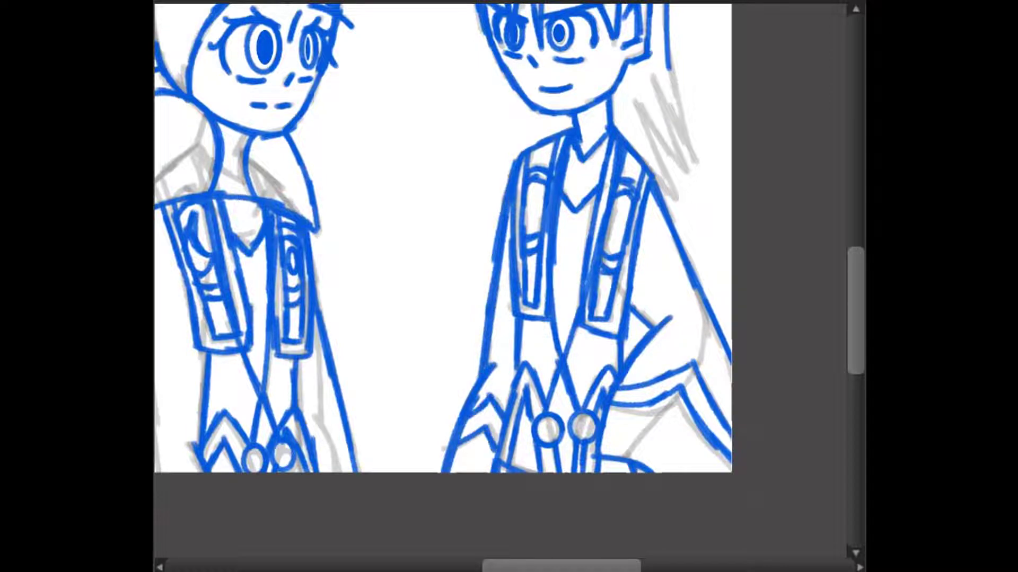
# Step: Trace the pointed hair strands hanging behind the right figure's neck and shoulder
pyautogui.scroll(5, 442, 281)
pyautogui.moveTo(664, 249); pyautogui.dragTo(697, 356)
pyautogui.moveTo(644, 286)
pyautogui.mouseDown()
pyautogui.moveTo(689, 366)
pyautogui.moveTo(690, 402)
pyautogui.mouseUp()
# Step: Name the new layer for the left figure after that character and give it a line color
pyautogui.hotkey('ctrl', '-')
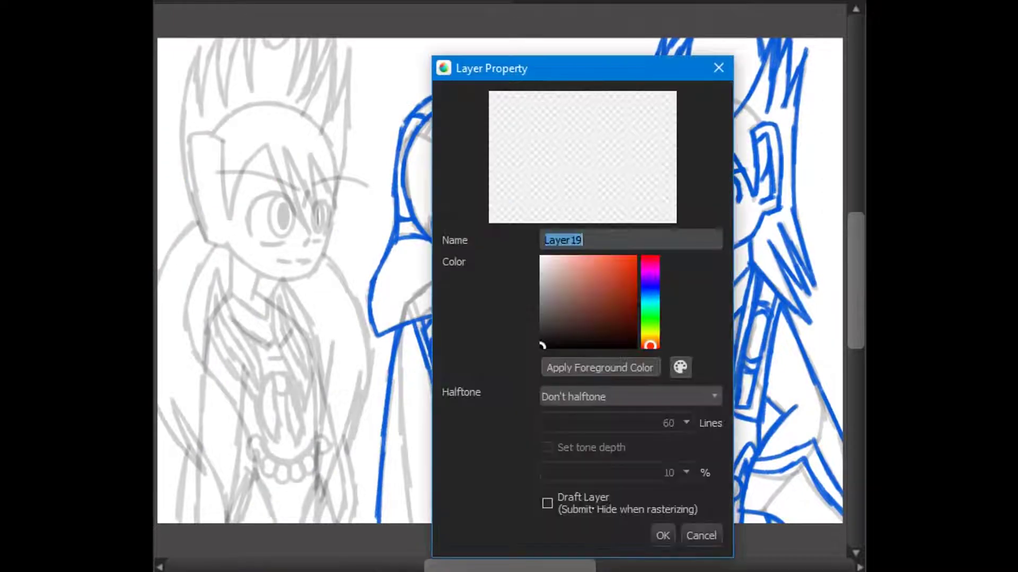
pyautogui.write('j')
pyautogui.click(680, 225)
pyautogui.click(657, 300)
pyautogui.click(691, 534)
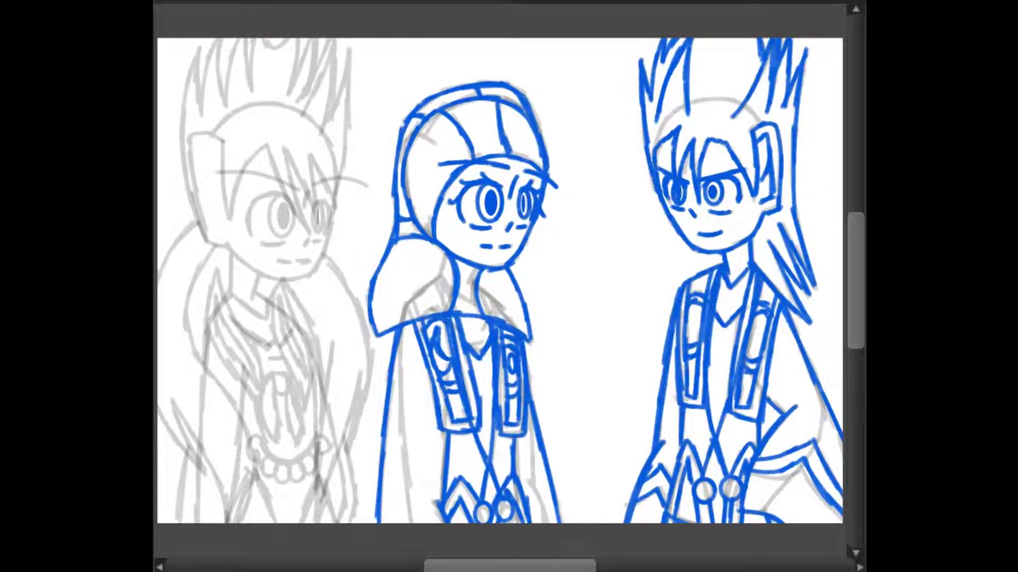
# Step: Trace the left figure's jagged fringe across the forehead, from the long lock by the ear to the strands over the far eye
pyautogui.scroll(5, 501, 305)
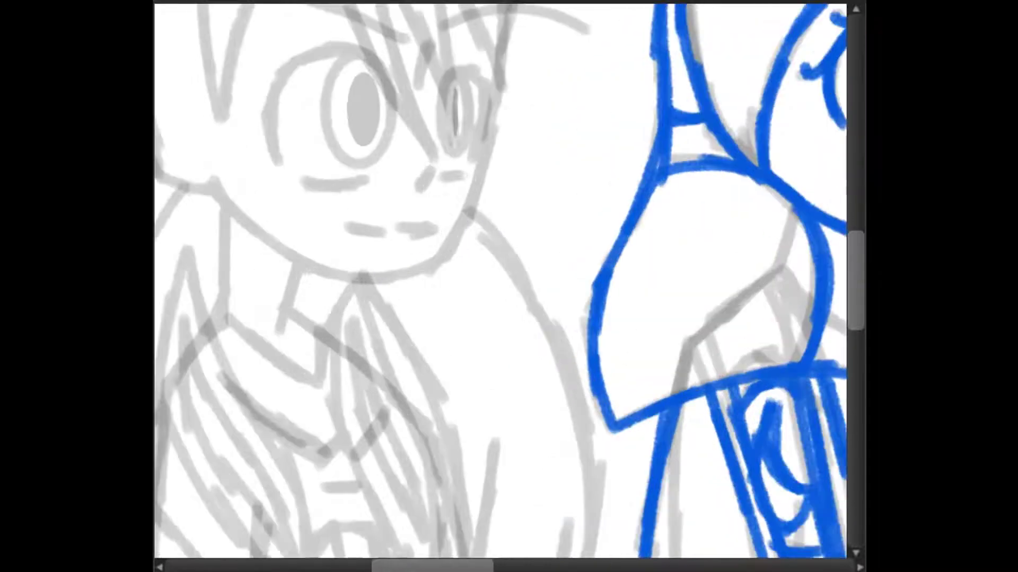
pyautogui.scroll(5, 501, 305)
pyautogui.moveTo(323, 150); pyautogui.dragTo(440, 409)
pyautogui.moveTo(366, 159); pyautogui.dragTo(459, 360)
pyautogui.moveTo(432, 177)
pyautogui.mouseDown()
pyautogui.moveTo(461, 359)
pyautogui.moveTo(503, 328)
pyautogui.mouseUp()
pyautogui.moveTo(321, 147)
pyautogui.mouseDown()
pyautogui.moveTo(220, 353)
pyautogui.moveTo(198, 138)
pyautogui.mouseUp()
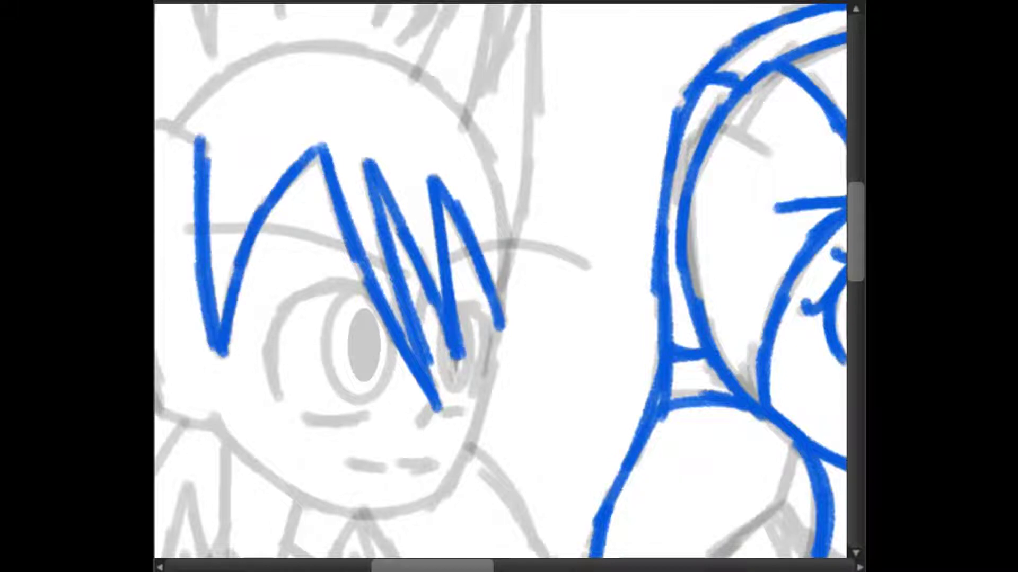
# Step: Trace the tall upright hair spikes above the far side and middle of the left figure's head
pyautogui.scroll(3, 501, 304)
pyautogui.moveTo(501, 500); pyautogui.dragTo(538, 133)
pyautogui.moveTo(408, 276)
pyautogui.mouseDown()
pyautogui.moveTo(488, 79)
pyautogui.moveTo(464, 313)
pyautogui.mouseUp()
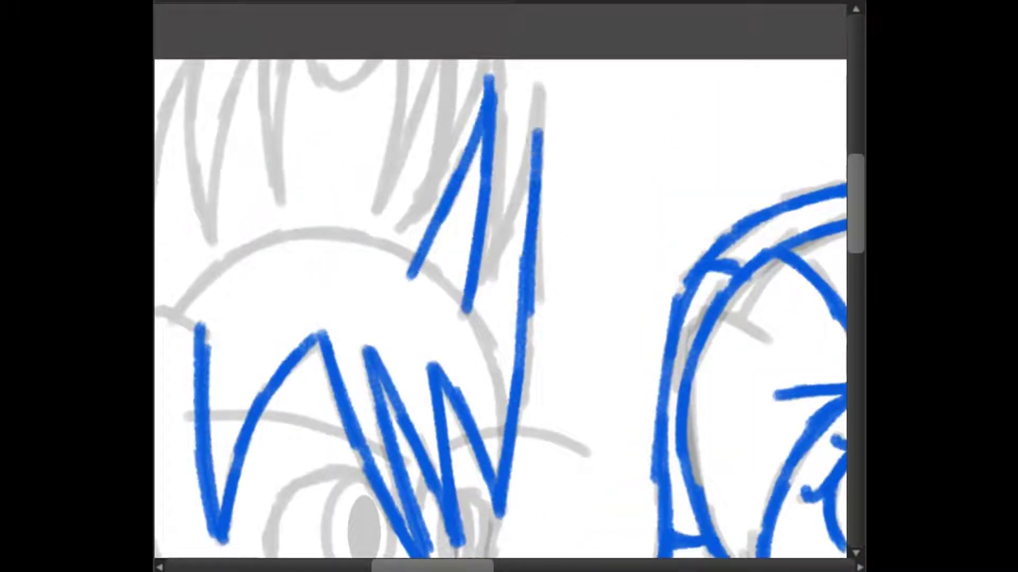
pyautogui.moveTo(541, 74); pyautogui.dragTo(487, 260)
pyautogui.moveTo(496, 61); pyautogui.dragTo(408, 228)
pyautogui.moveTo(500, 62); pyautogui.dragTo(487, 257)
pyautogui.moveTo(435, 62)
pyautogui.mouseDown()
pyautogui.moveTo(374, 212)
pyautogui.moveTo(405, 229)
pyautogui.mouseUp()
pyautogui.moveTo(277, 210)
pyautogui.mouseDown()
pyautogui.moveTo(318, 85)
pyautogui.moveTo(384, 64)
pyautogui.mouseUp()
pyautogui.moveTo(409, 63); pyautogui.dragTo(376, 215)
# Step: Trace the remaining hair spikes on the ear side of the left figure's head and the long hair edge running down behind the ear
pyautogui.moveTo(501, 307); pyautogui.dragTo(580, 313)
pyautogui.moveTo(294, 249)
pyautogui.mouseDown()
pyautogui.moveTo(329, 67)
pyautogui.moveTo(358, 201)
pyautogui.mouseUp()
pyautogui.moveTo(295, 248); pyautogui.dragTo(273, 67)
pyautogui.moveTo(265, 67)
pyautogui.mouseDown()
pyautogui.moveTo(240, 138)
pyautogui.moveTo(226, 275)
pyautogui.mouseUp()
pyautogui.moveTo(222, 88); pyautogui.dragTo(218, 280)
pyautogui.moveTo(207, 140); pyautogui.dragTo(204, 520)
pyautogui.moveTo(180, 451); pyautogui.dragTo(225, 555)
# Step: Trace the left figure's ear with its inner fold lines and the jawline around to the far cheek
pyautogui.moveTo(424, 371)
pyautogui.mouseDown()
pyautogui.moveTo(495, 281)
pyautogui.moveTo(496, 169)
pyautogui.mouseUp()
pyautogui.moveTo(305, 111)
pyautogui.mouseDown()
pyautogui.moveTo(274, 154)
pyautogui.moveTo(310, 400)
pyautogui.mouseUp()
pyautogui.moveTo(291, 361)
pyautogui.mouseDown()
pyautogui.moveTo(408, 464)
pyautogui.moveTo(566, 501)
pyautogui.moveTo(645, 339)
pyautogui.mouseUp()
pyautogui.moveTo(333, 171)
pyautogui.mouseDown()
pyautogui.moveTo(297, 286)
pyautogui.moveTo(356, 380)
pyautogui.mouseUp()
pyautogui.moveTo(304, 244); pyautogui.dragTo(333, 307)
# Step: Trace the left figure's two long eyebrows and the curved upper outlines of both eyes
pyautogui.moveTo(599, 245)
pyautogui.mouseDown()
pyautogui.moveTo(726, 244)
pyautogui.moveTo(752, 261)
pyautogui.mouseUp()
pyautogui.moveTo(331, 223); pyautogui.dragTo(540, 261)
pyautogui.moveTo(431, 387)
pyautogui.mouseDown()
pyautogui.moveTo(418, 326)
pyautogui.moveTo(525, 270)
pyautogui.mouseUp()
pyautogui.moveTo(607, 294)
pyautogui.mouseDown()
pyautogui.moveTo(630, 382)
pyautogui.moveTo(618, 399)
pyautogui.mouseUp()
# Step: Trace the left figure's small facial details: the nose mark, the short under-eye lines and the two mouth dashes
pyautogui.moveTo(585, 394); pyautogui.dragTo(565, 418)
pyautogui.moveTo(563, 274); pyautogui.dragTo(580, 308)
pyautogui.moveTo(628, 313); pyautogui.dragTo(636, 324)
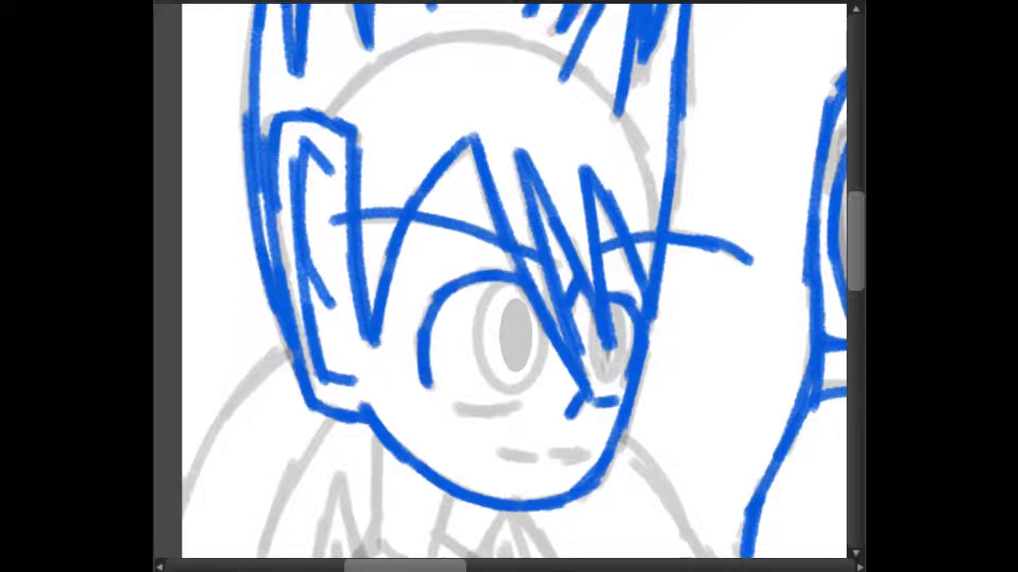
pyautogui.moveTo(457, 408); pyautogui.dragTo(516, 404)
pyautogui.moveTo(503, 454); pyautogui.dragTo(532, 457)
pyautogui.moveTo(554, 454); pyautogui.dragTo(583, 452)
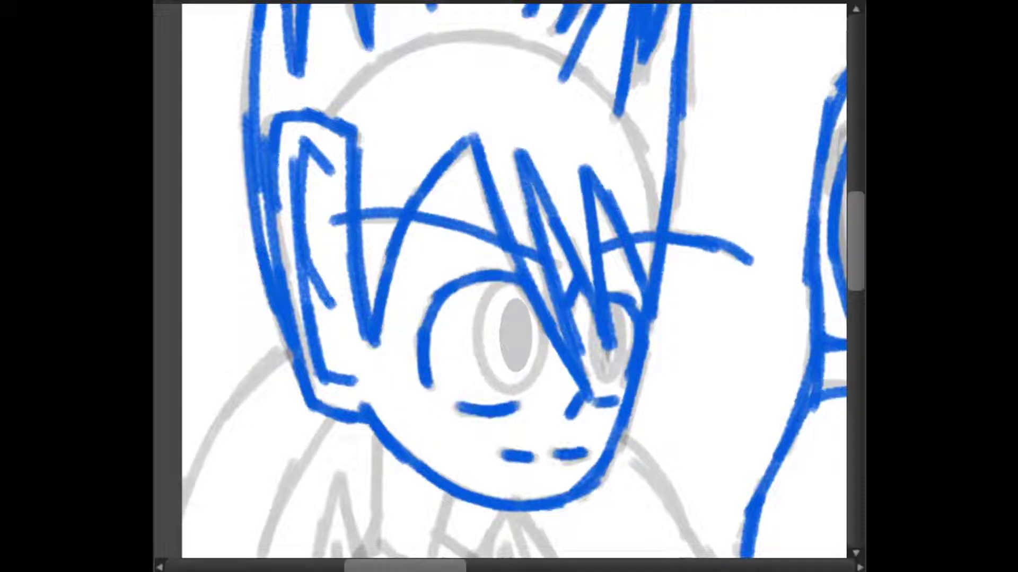
# Step: Outline the left figure's irises with a wide oval in the near eye and a narrow oval in the far eye
pyautogui.moveTo(472, 280); pyautogui.dragTo(546, 392)
pyautogui.moveTo(544, 323)
pyautogui.mouseDown()
pyautogui.moveTo(512, 391)
pyautogui.moveTo(480, 297)
pyautogui.mouseUp()
pyautogui.hotkey('ctrl', 'd')
pyautogui.moveTo(590, 295)
pyautogui.mouseDown()
pyautogui.moveTo(623, 384)
pyautogui.moveTo(644, 383)
pyautogui.mouseUp()
pyautogui.moveTo(627, 339); pyautogui.dragTo(609, 340)
pyautogui.moveTo(610, 298); pyautogui.dragTo(608, 379)
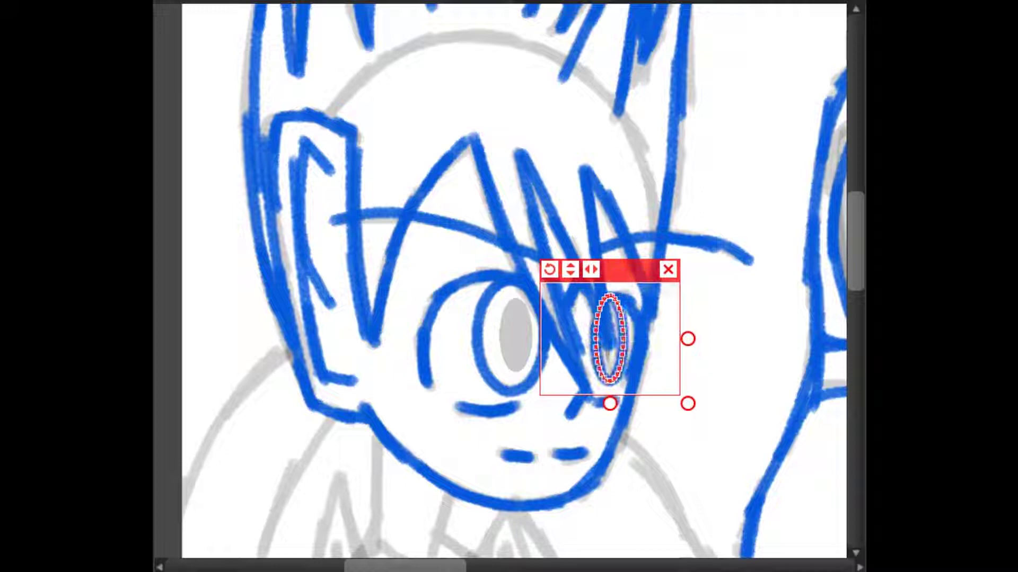
pyautogui.hotkey('ctrl', 'd')
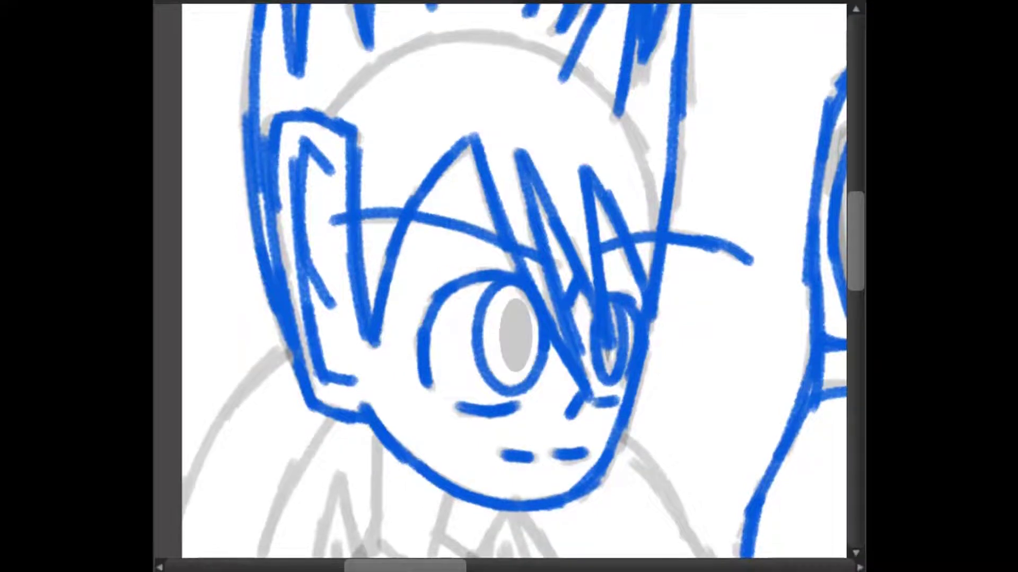
# Step: Add a solid oval pupil inside each of the left figure's irises
pyautogui.moveTo(515, 295)
pyautogui.mouseDown()
pyautogui.moveTo(509, 379)
pyautogui.moveTo(517, 297)
pyautogui.mouseUp()
pyautogui.moveTo(609, 315); pyautogui.dragTo(608, 363)
pyautogui.hotkey('ctrl', 'd')
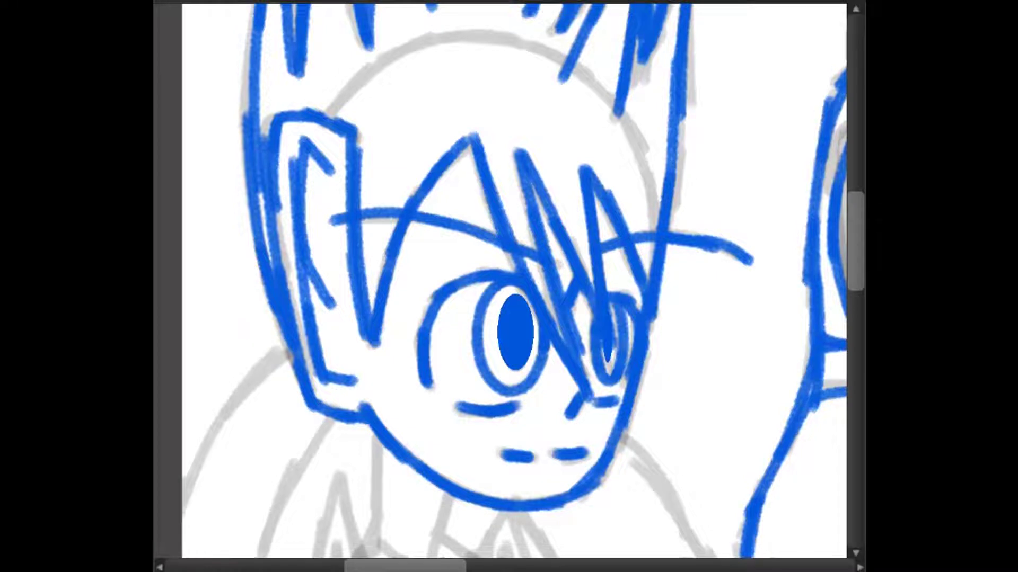
# Step: Trace the left figure's neck and collar together with the hair and lapel edges beside them
pyautogui.press('-')
pyautogui.scroll(-5, 508, 287)
pyautogui.moveTo(379, 100)
pyautogui.mouseDown()
pyautogui.moveTo(432, 231)
pyautogui.moveTo(461, 392)
pyautogui.mouseUp()
pyautogui.moveTo(508, 133)
pyautogui.mouseDown()
pyautogui.moveTo(491, 169)
pyautogui.moveTo(553, 377)
pyautogui.mouseUp()
pyautogui.moveTo(411, 77); pyautogui.dragTo(406, 153)
pyautogui.moveTo(463, 121)
pyautogui.mouseDown()
pyautogui.moveTo(450, 161)
pyautogui.moveTo(487, 177)
pyautogui.mouseUp()
pyautogui.moveTo(406, 151)
pyautogui.mouseDown()
pyautogui.moveTo(479, 204)
pyautogui.moveTo(483, 259)
pyautogui.mouseUp()
# Step: Trace the knotted tie with its pointed tails on the left figure's chest and the inner lines of both lapels
pyautogui.moveTo(485, 315)
pyautogui.mouseDown()
pyautogui.moveTo(530, 342)
pyautogui.moveTo(490, 313)
pyautogui.moveTo(474, 429)
pyautogui.moveTo(502, 410)
pyautogui.moveTo(488, 456)
pyautogui.mouseUp()
pyautogui.moveTo(553, 342); pyautogui.dragTo(543, 419)
pyautogui.moveTo(557, 360); pyautogui.dragTo(546, 450)
pyautogui.moveTo(515, 360)
pyautogui.mouseDown()
pyautogui.moveTo(530, 430)
pyautogui.moveTo(546, 445)
pyautogui.mouseUp()
pyautogui.moveTo(375, 151); pyautogui.dragTo(464, 334)
pyautogui.moveTo(374, 155); pyautogui.dragTo(430, 302)
pyautogui.moveTo(502, 155); pyautogui.dragTo(560, 310)
# Step: Trace the left figure's long hair flowing behind the near shoulder, including its pointed ends, and the cloak edge below it
pyautogui.hotkey('ctrl', '-')
pyautogui.moveTo(419, 134)
pyautogui.mouseDown()
pyautogui.moveTo(393, 273)
pyautogui.moveTo(461, 498)
pyautogui.mouseUp()
pyautogui.moveTo(356, 332); pyautogui.dragTo(434, 499)
pyautogui.moveTo(408, 430); pyautogui.dragTo(358, 333)
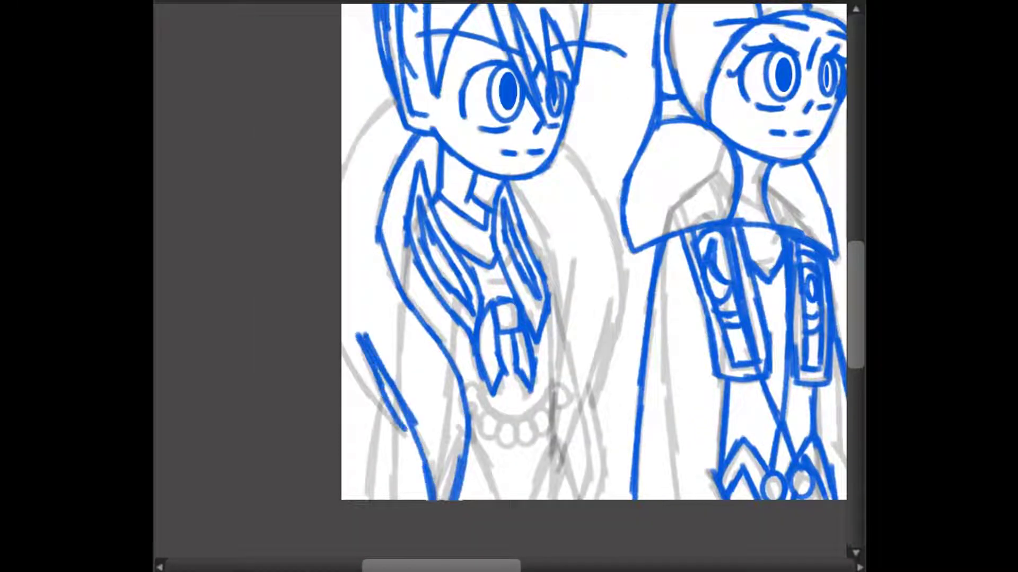
pyautogui.moveTo(403, 431); pyautogui.dragTo(341, 355)
pyautogui.moveTo(395, 102); pyautogui.dragTo(342, 177)
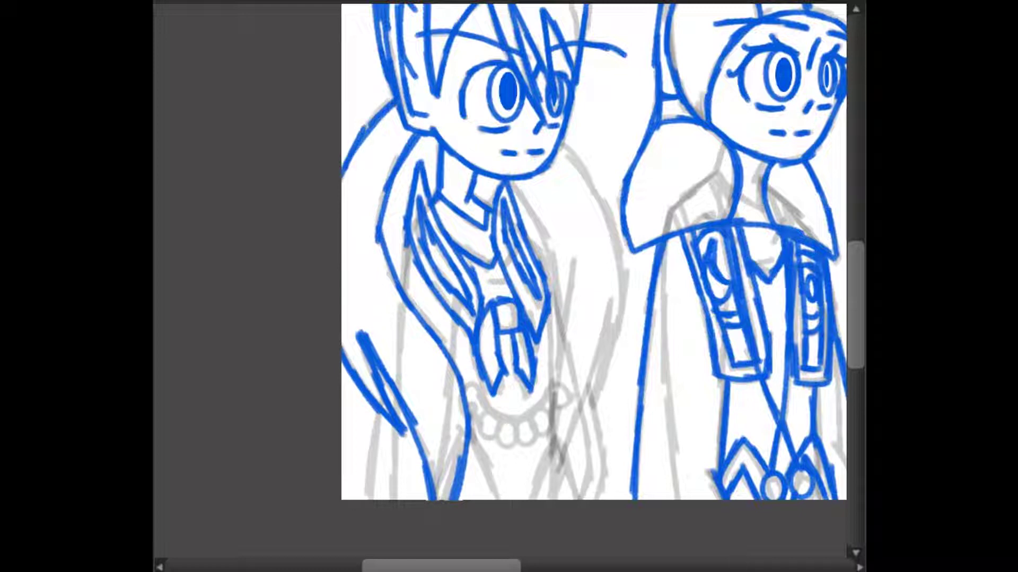
pyautogui.moveTo(381, 411); pyautogui.dragTo(371, 500)
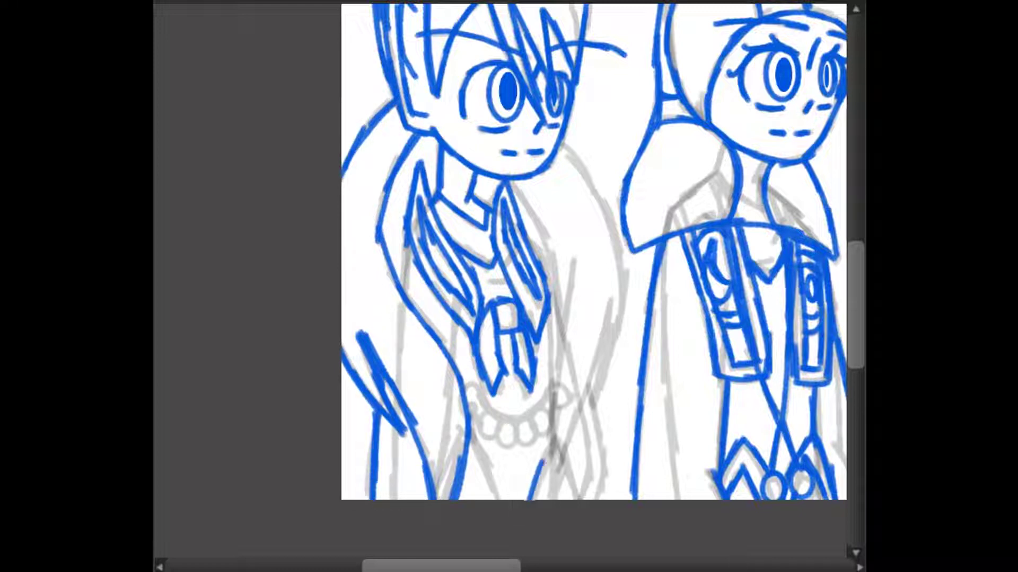
# Step: Trace the pointed, double-lined sleeve cuffs at the bottom of the left figure
pyautogui.moveTo(530, 501); pyautogui.dragTo(577, 500)
pyautogui.moveTo(498, 501); pyautogui.dragTo(464, 429)
pyautogui.moveTo(540, 500); pyautogui.dragTo(570, 501)
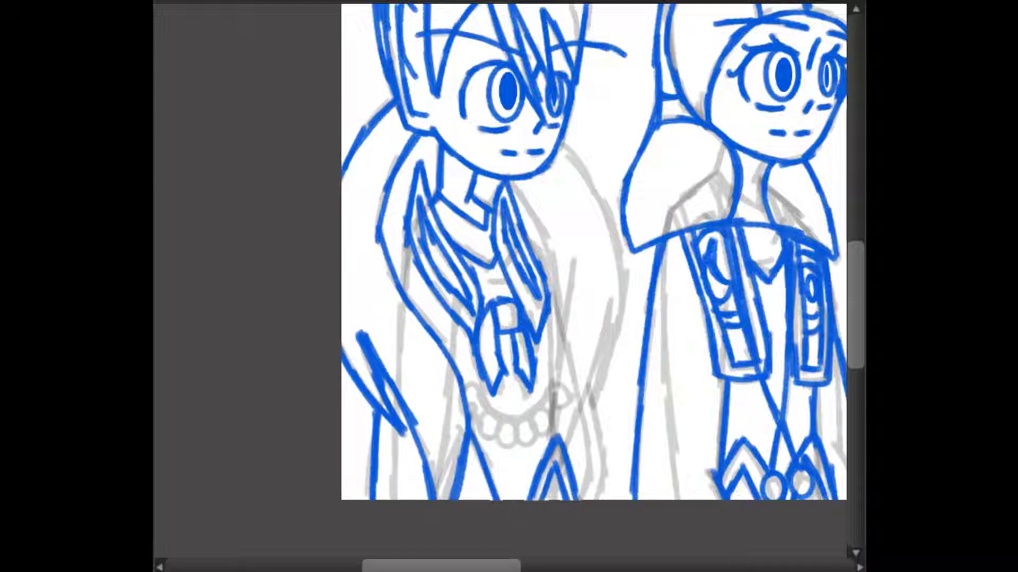
pyautogui.moveTo(465, 457); pyautogui.dragTo(487, 500)
pyautogui.moveTo(465, 476); pyautogui.dragTo(455, 501)
# Step: Trace the left figure's long hair on the far side with its inner strands, and the cloak edge beneath it
pyautogui.hotkey('ctrl', '+')
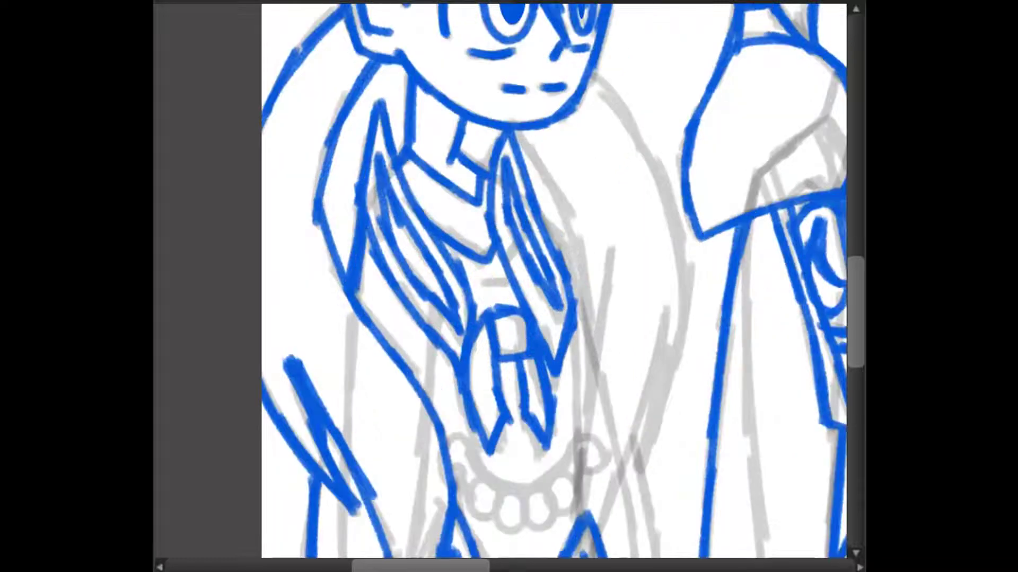
pyautogui.moveTo(517, 135); pyautogui.dragTo(583, 398)
pyautogui.moveTo(618, 239); pyautogui.dragTo(594, 347)
pyautogui.moveTo(604, 90)
pyautogui.mouseDown()
pyautogui.moveTo(697, 223)
pyautogui.moveTo(660, 430)
pyautogui.mouseUp()
pyautogui.moveTo(671, 297); pyautogui.dragTo(628, 485)
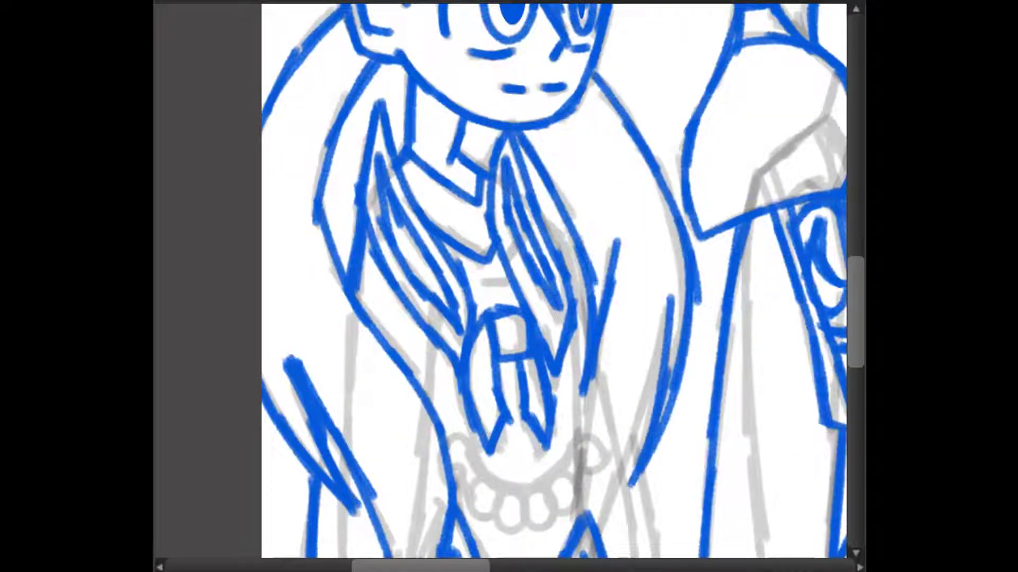
pyautogui.scroll(-3, 554, 281)
pyautogui.moveTo(593, 390); pyautogui.dragTo(672, 144)
pyautogui.moveTo(631, 292)
pyautogui.mouseDown()
pyautogui.moveTo(653, 449)
pyautogui.moveTo(644, 464)
pyautogui.mouseUp()
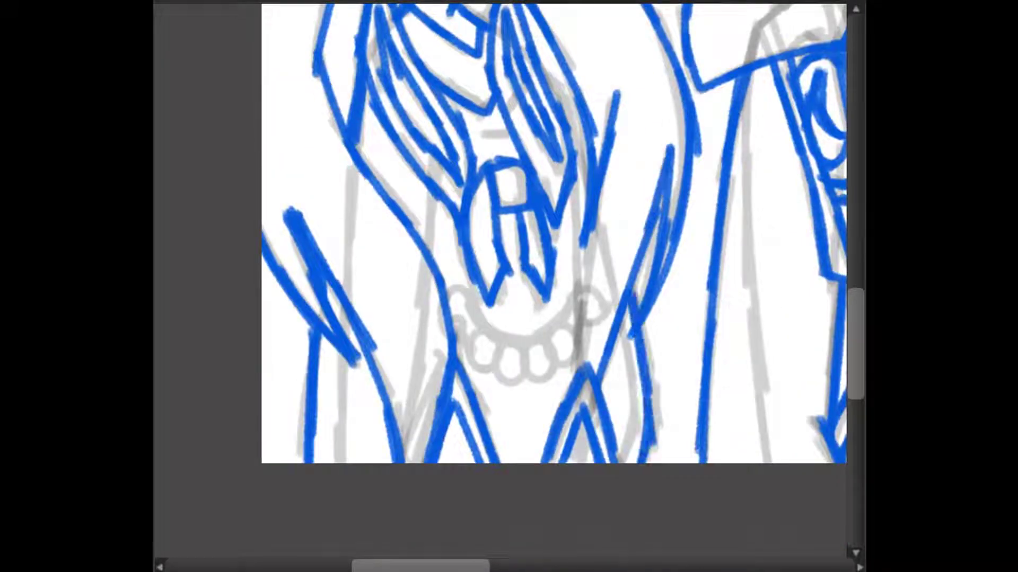
# Step: Trace the curved band at the left figure's waist and the row of round beads hanging beneath it
pyautogui.moveTo(464, 291); pyautogui.dragTo(592, 327)
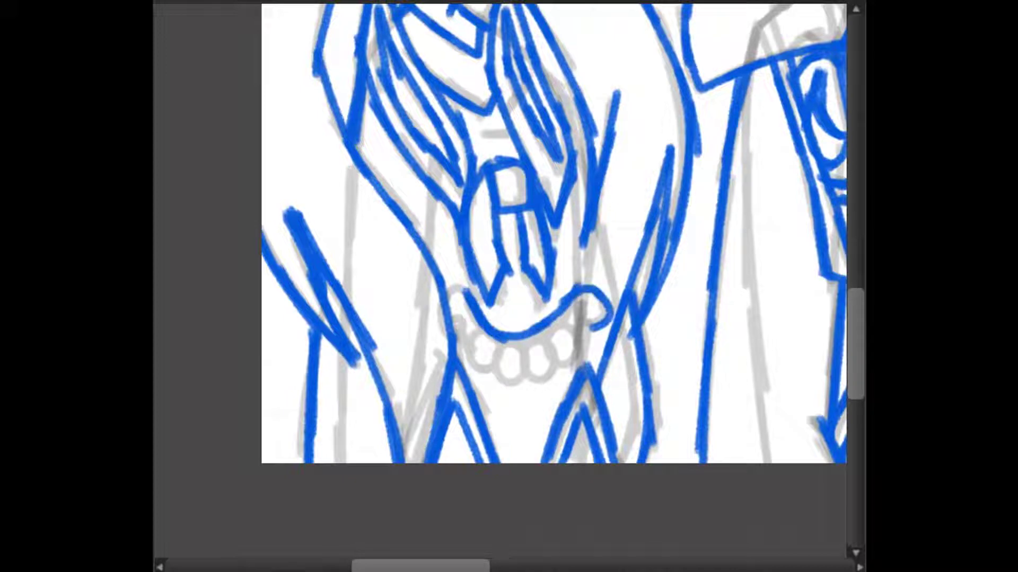
pyautogui.moveTo(455, 293)
pyautogui.mouseDown()
pyautogui.moveTo(467, 371)
pyautogui.moveTo(477, 350)
pyautogui.moveTo(480, 364)
pyautogui.moveTo(508, 374)
pyautogui.moveTo(546, 368)
pyautogui.moveTo(580, 341)
pyautogui.mouseUp()
pyautogui.hotkey('ctrl', 'd')
# Step: Trace both sides of the left figure's torso down to the beaded band
pyautogui.moveTo(585, 286); pyautogui.dragTo(570, 180)
pyautogui.moveTo(541, 70); pyautogui.dragTo(588, 191)
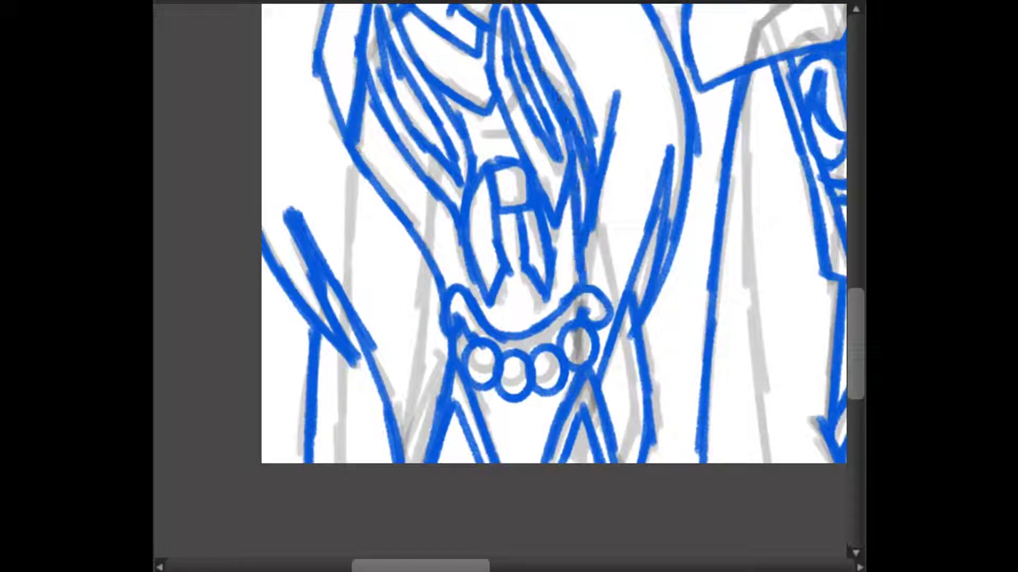
pyautogui.moveTo(439, 192); pyautogui.dragTo(427, 258)
# Step: Fade the traced sketch of all three figures to pale blue and set up a new layer for inking
pyautogui.hotkey('ctrl', '0')
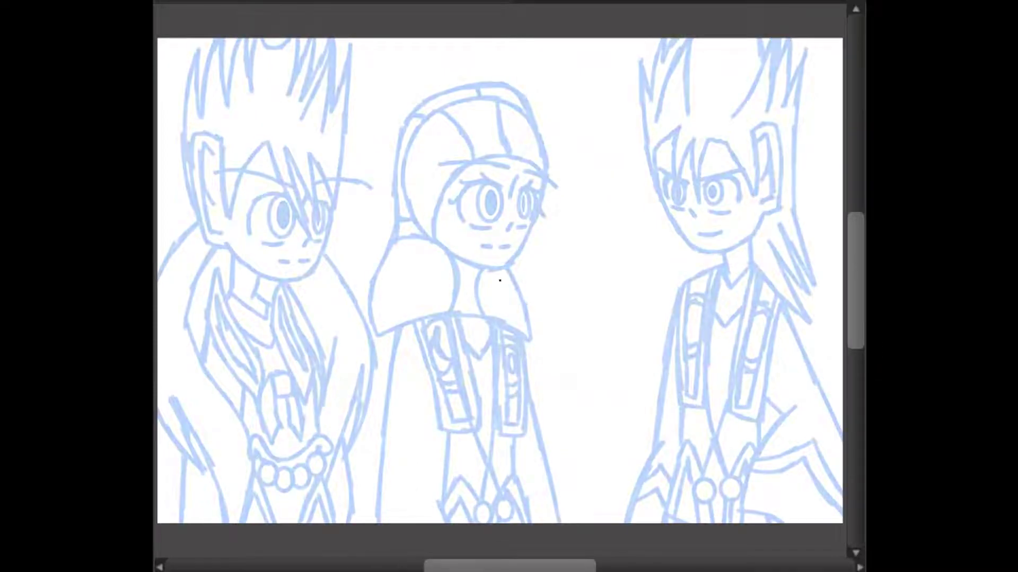
pyautogui.press('BackSpace')
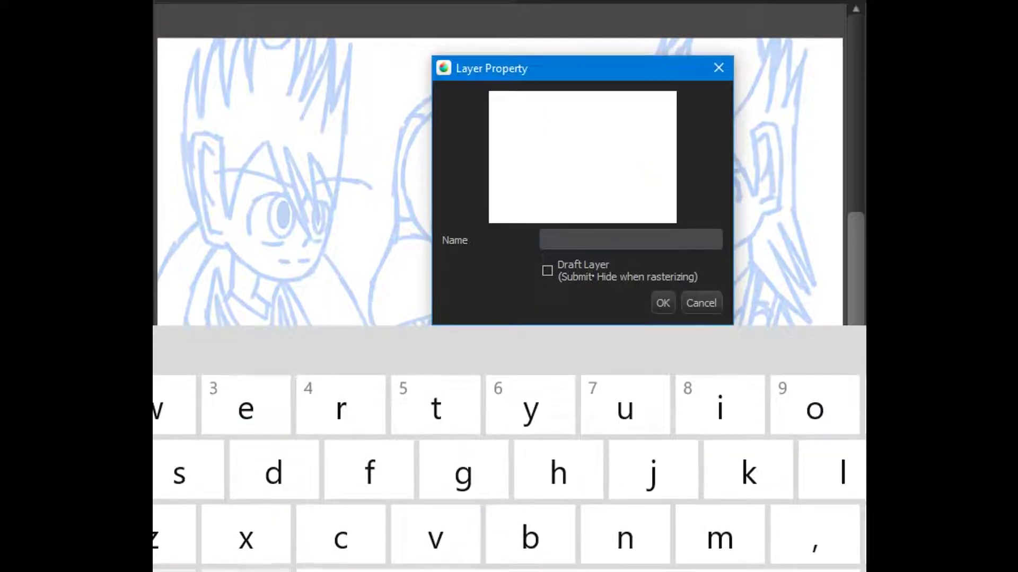
pyautogui.press('Return')
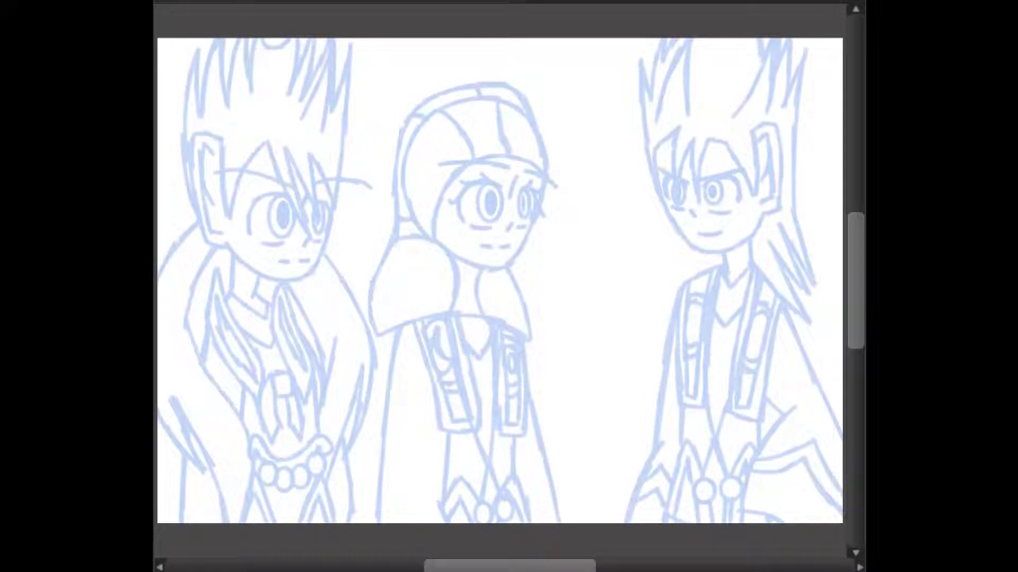
pyautogui.moveTo(428, 100); pyautogui.dragTo(558, 332)
pyautogui.scroll(3, 463, 253)
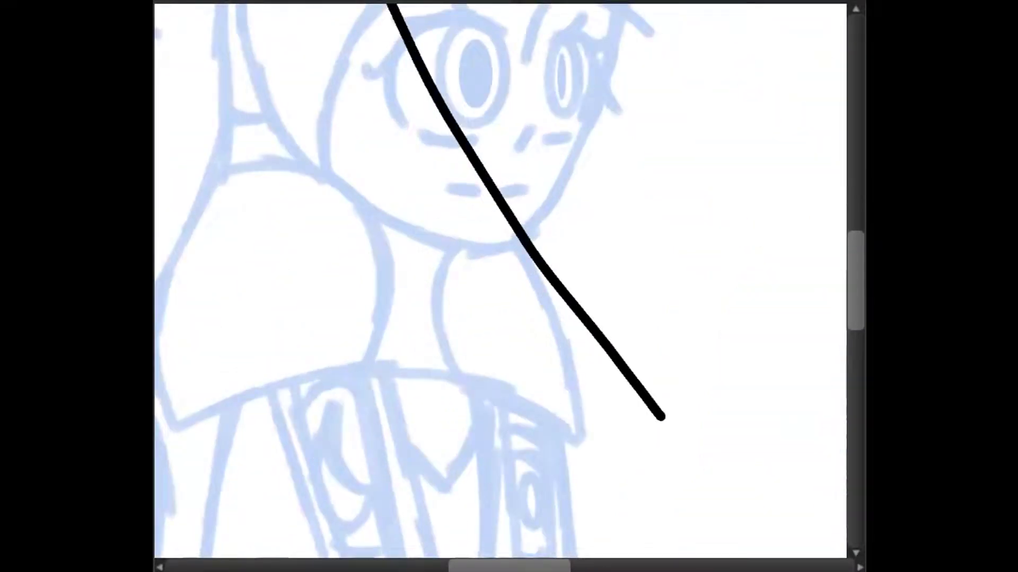
pyautogui.scroll(2, 493, 281)
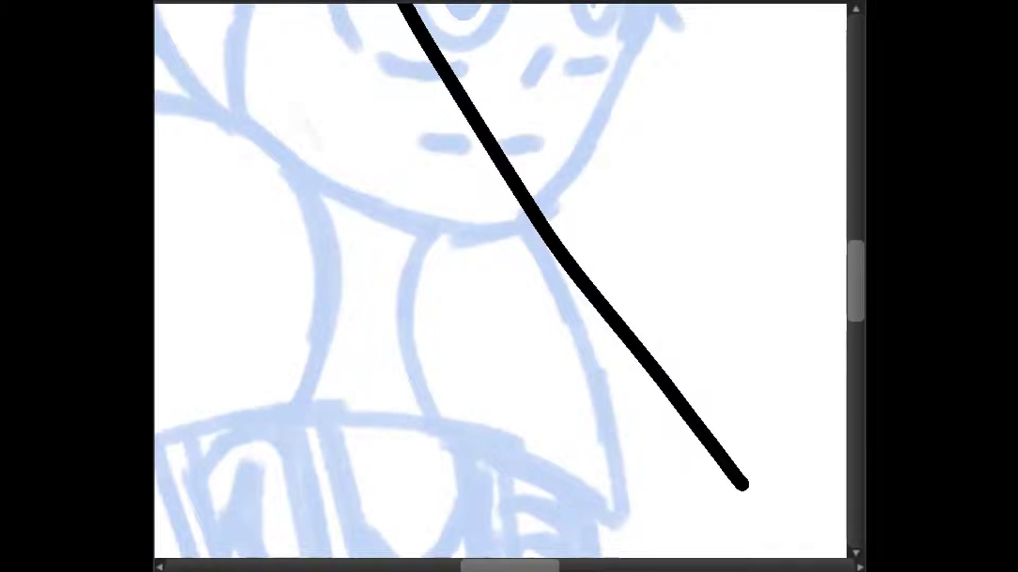
pyautogui.moveTo(269, 56); pyautogui.dragTo(602, 511)
pyautogui.moveTo(200, 129)
pyautogui.mouseDown()
pyautogui.moveTo(307, 318)
pyautogui.moveTo(473, 540)
pyautogui.mouseUp()
pyautogui.scroll(-5, 501, 281)
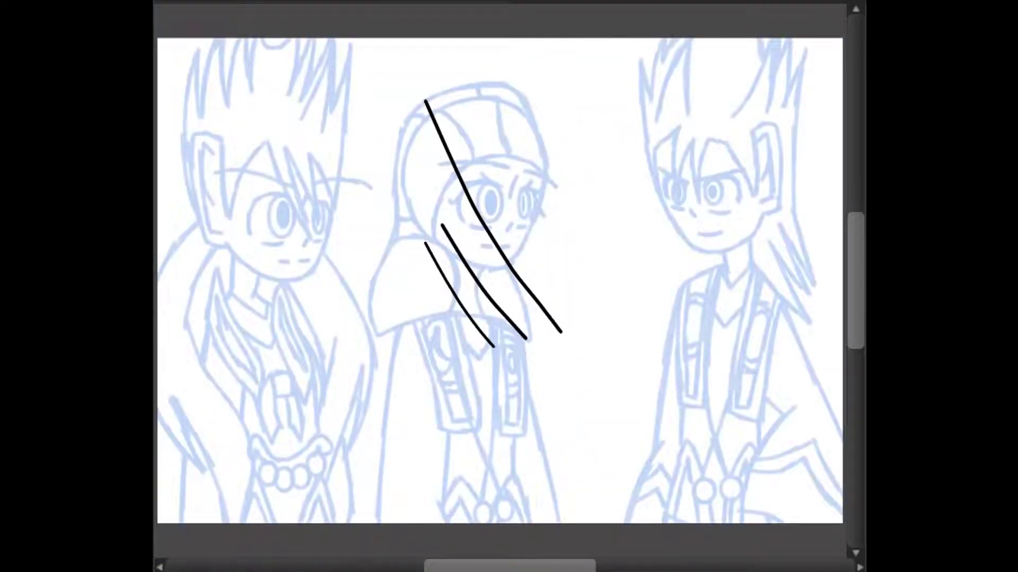
pyautogui.hotkey('ctrl', 'z')
pyautogui.hotkey('ctrl', 'z')
pyautogui.hotkey('ctrl', 'z')
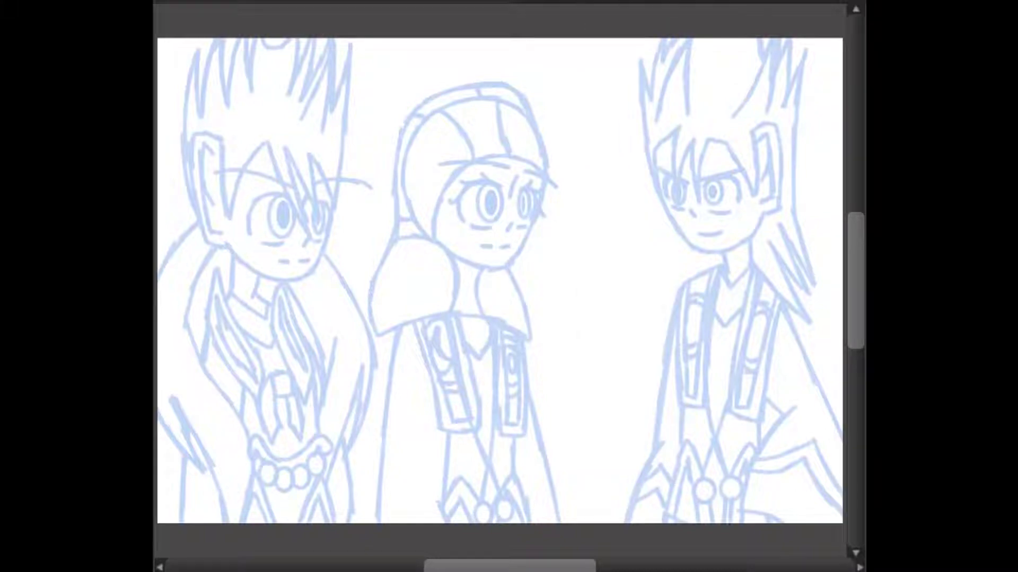
# Step: Ink the middle figure's two eyebrows, the crease between them and the nose mark in black
pyautogui.scroll(5, 501, 223)
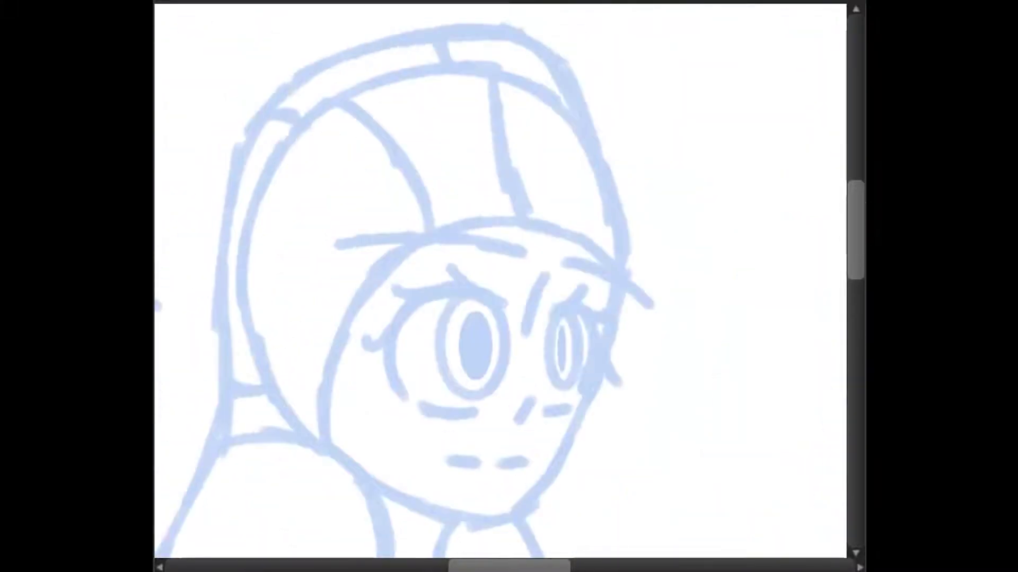
pyautogui.moveTo(561, 267); pyautogui.dragTo(653, 309)
pyautogui.moveTo(336, 244)
pyautogui.mouseDown()
pyautogui.moveTo(526, 252)
pyautogui.moveTo(524, 338)
pyautogui.mouseUp()
pyautogui.moveTo(530, 402); pyautogui.dragTo(517, 422)
# Step: Ink thickened upper eyelid curves around both of the middle figure's eyes and add the short under-eye lines
pyautogui.scroll(2, 499, 284)
pyautogui.scroll(2, 498, 284)
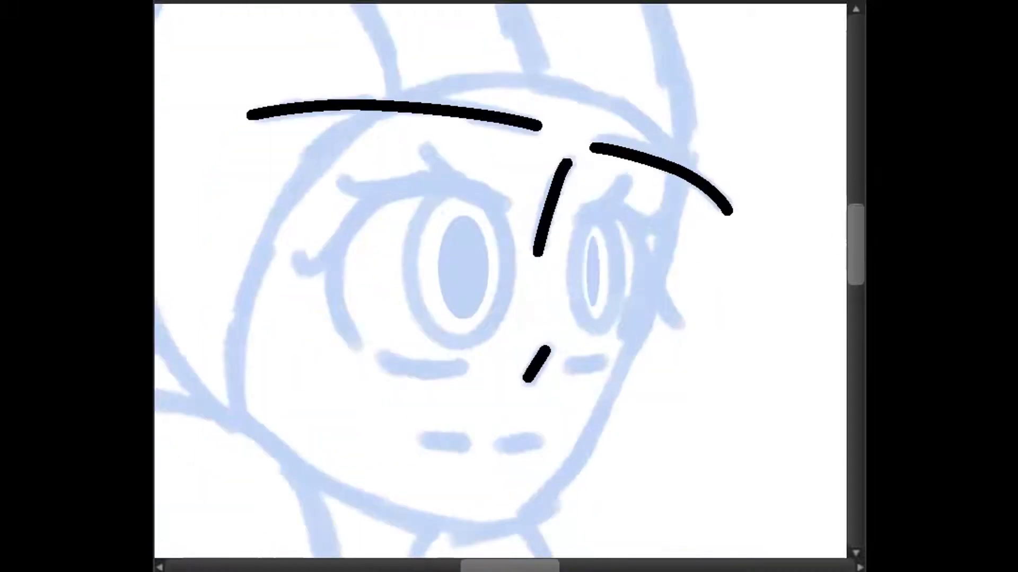
pyautogui.moveTo(618, 181)
pyautogui.mouseDown()
pyautogui.moveTo(644, 177)
pyautogui.moveTo(703, 297)
pyautogui.mouseUp()
pyautogui.hotkey('ctrl', 'z')
pyautogui.moveTo(286, 371)
pyautogui.mouseDown()
pyautogui.moveTo(254, 273)
pyautogui.moveTo(480, 151)
pyautogui.moveTo(506, 170)
pyautogui.mouseUp()
pyautogui.moveTo(622, 186)
pyautogui.mouseDown()
pyautogui.moveTo(633, 176)
pyautogui.moveTo(683, 364)
pyautogui.mouseUp()
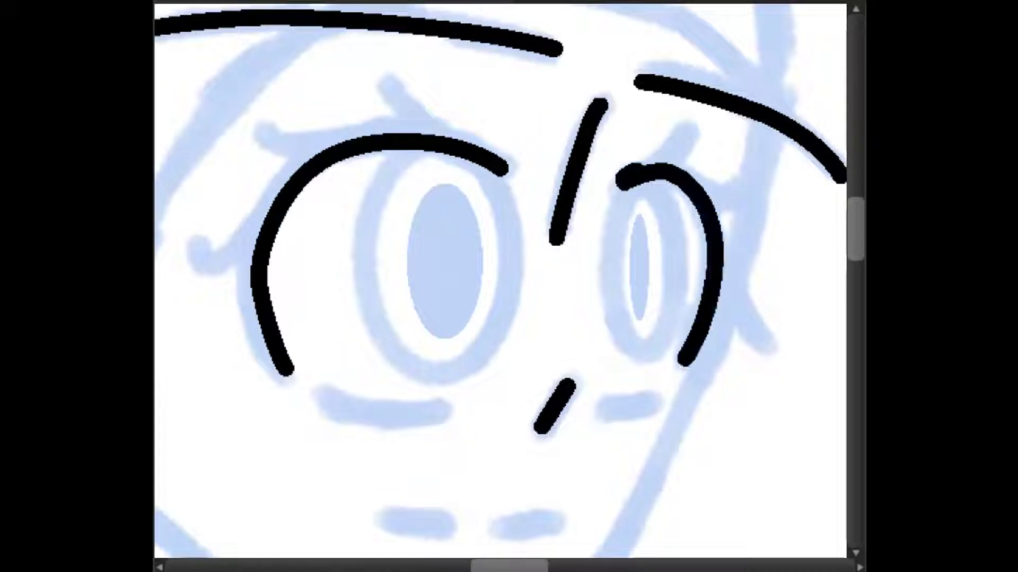
pyautogui.moveTo(625, 179); pyautogui.dragTo(687, 360)
pyautogui.moveTo(280, 372)
pyautogui.mouseDown()
pyautogui.moveTo(248, 234)
pyautogui.moveTo(471, 138)
pyautogui.mouseUp()
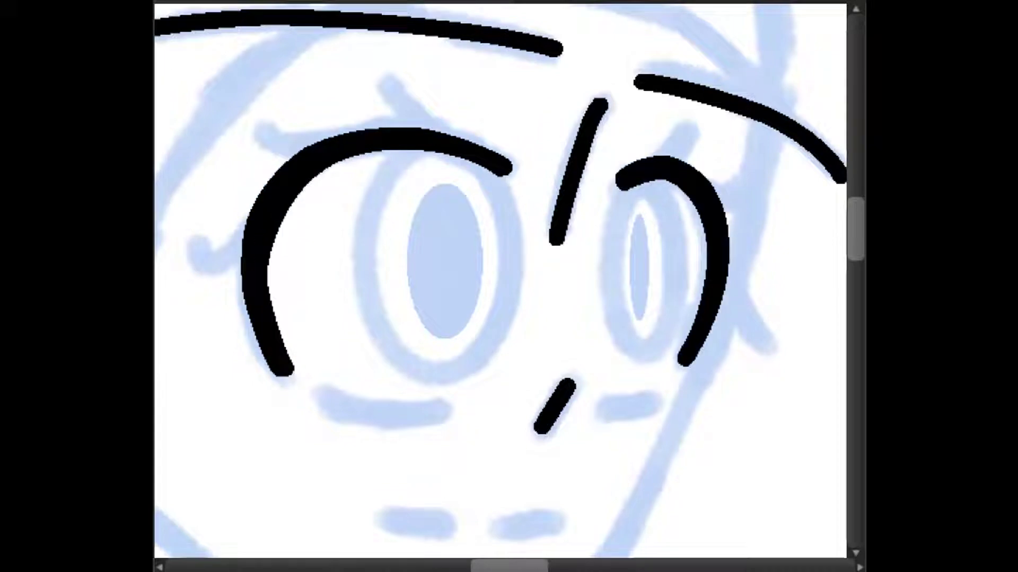
pyautogui.moveTo(319, 392); pyautogui.dragTo(444, 411)
pyautogui.moveTo(605, 409); pyautogui.dragTo(659, 397)
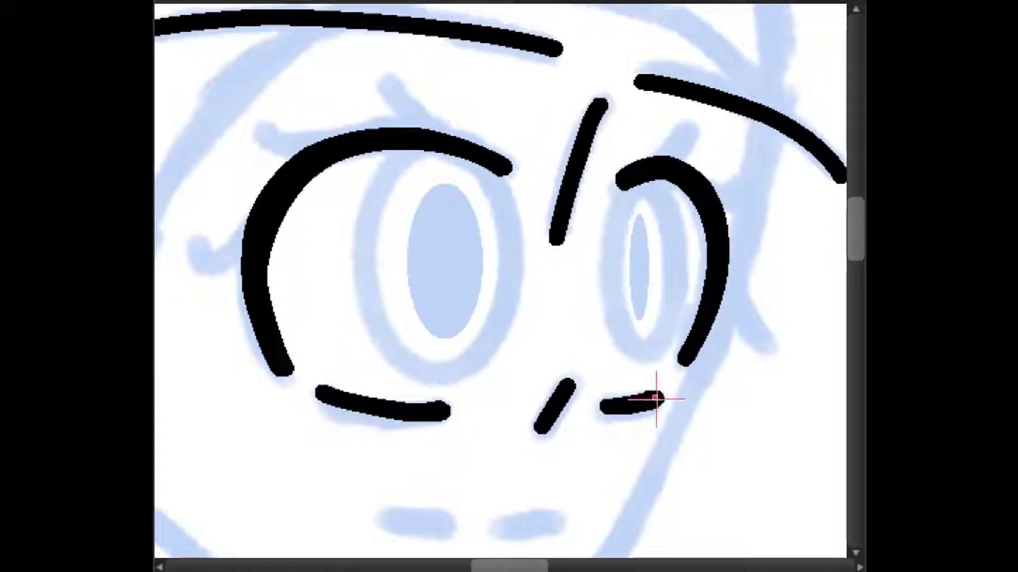
# Step: Ink oval iris outlines and solid black oval pupils in both of the middle figure's eyes
pyautogui.moveTo(375, 143); pyautogui.dragTo(525, 381)
pyautogui.moveTo(448, 259); pyautogui.dragTo(440, 265)
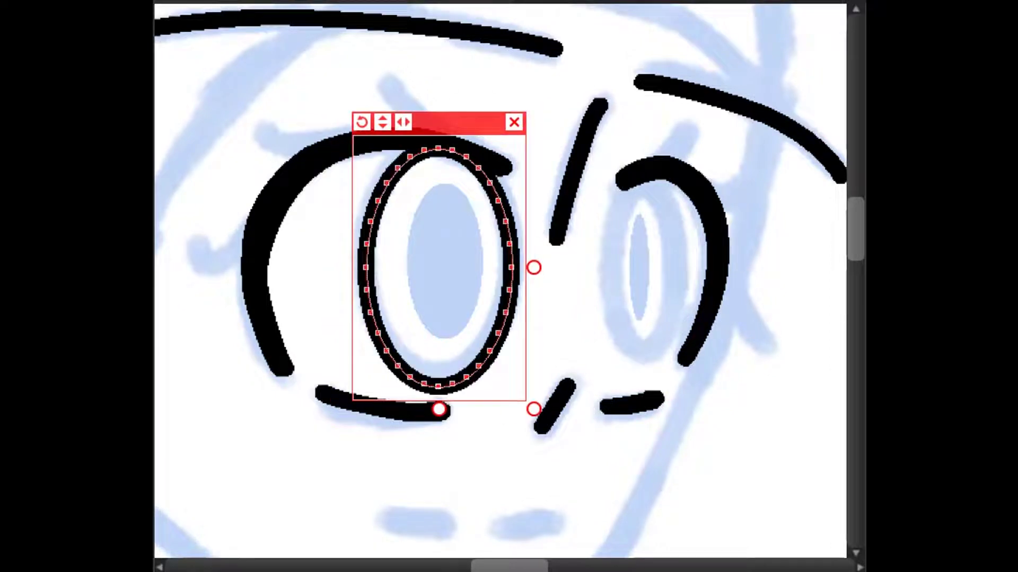
pyautogui.moveTo(607, 177); pyautogui.dragTo(680, 357)
pyautogui.press('Return')
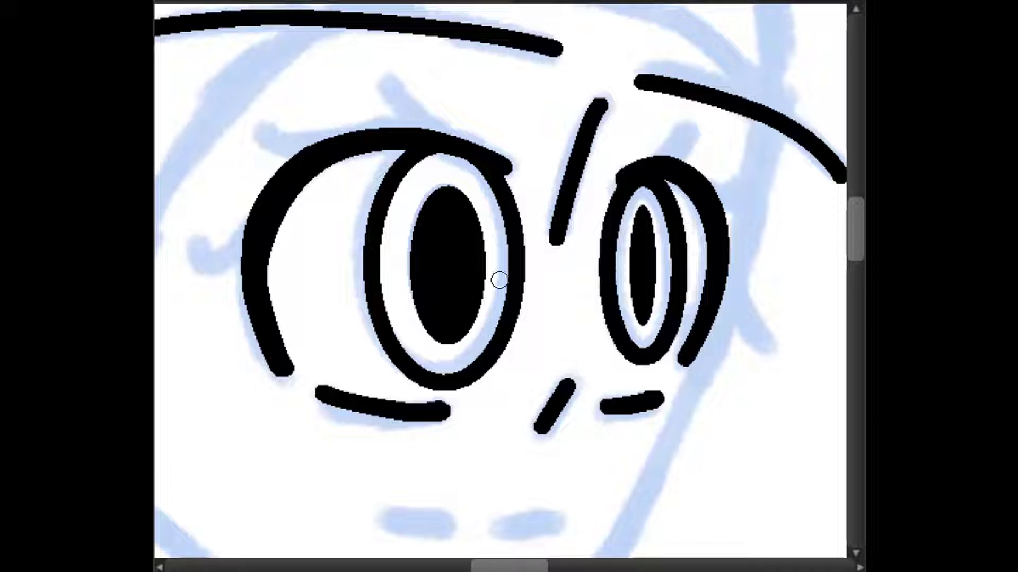
# Step: Add tapered upper and outer eyelashes to both of the middle figure's eyes, three on each
pyautogui.moveTo(416, 126); pyautogui.dragTo(386, 76)
pyautogui.moveTo(296, 147); pyautogui.dragTo(252, 133)
pyautogui.moveTo(248, 223); pyautogui.dragTo(187, 278)
pyautogui.hotkey('ctrl', 'z')
pyautogui.moveTo(248, 222); pyautogui.dragTo(188, 276)
pyautogui.moveTo(653, 157); pyautogui.dragTo(687, 125)
pyautogui.moveTo(713, 204); pyautogui.dragTo(755, 186)
pyautogui.moveTo(723, 297); pyautogui.dragTo(750, 325)
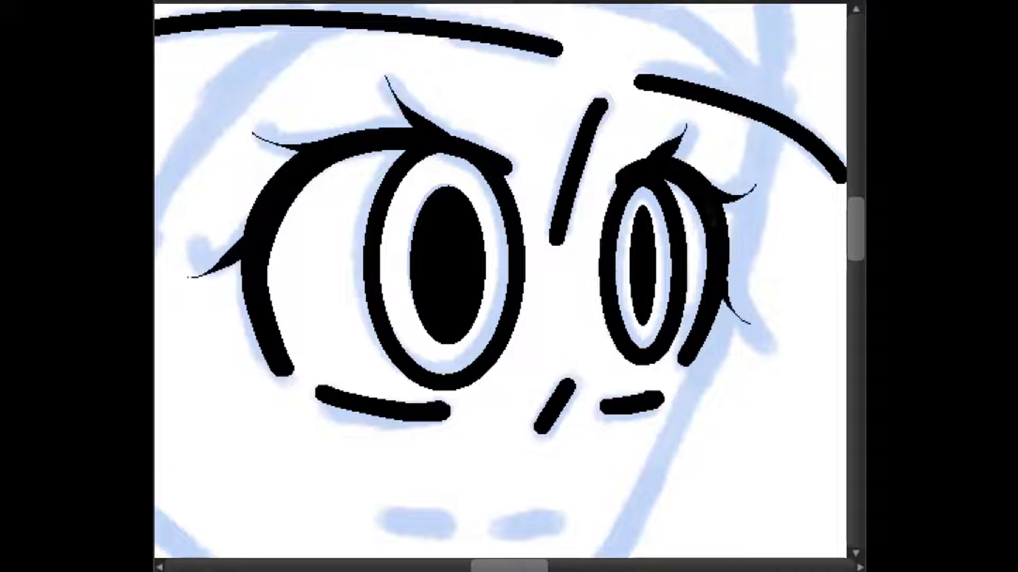
# Step: Add tapered lower lashes to the middle figure's under-eye lines and ink the two mouth dashes
pyautogui.moveTo(634, 408); pyautogui.dragTo(673, 424)
pyautogui.moveTo(392, 419)
pyautogui.mouseDown()
pyautogui.moveTo(332, 435)
pyautogui.moveTo(302, 426)
pyautogui.mouseUp()
pyautogui.moveTo(379, 517); pyautogui.dragTo(444, 520)
pyautogui.moveTo(503, 527); pyautogui.dragTo(560, 521)
# Step: Ink the middle figure's jawline, the curved face opening of the hood and the rounded hood outline above it
pyautogui.scroll(-3, 499, 280)
pyautogui.scroll(-2, 500, 286)
pyautogui.moveTo(323, 485)
pyautogui.mouseDown()
pyautogui.moveTo(325, 374)
pyautogui.moveTo(622, 314)
pyautogui.mouseUp()
pyautogui.moveTo(306, 467)
pyautogui.mouseDown()
pyautogui.moveTo(324, 484)
pyautogui.moveTo(276, 169)
pyautogui.moveTo(562, 133)
pyautogui.moveTo(625, 316)
pyautogui.mouseUp()
pyautogui.scroll(-4, 499, 280)
pyautogui.moveTo(324, 333)
pyautogui.mouseDown()
pyautogui.moveTo(421, 397)
pyautogui.moveTo(578, 308)
pyautogui.moveTo(625, 173)
pyautogui.mouseUp()
pyautogui.hotkey('ctrl', '-')
# Step: Ink the outer edge of the middle figure's headdress and its shoulder drape, including the inner edges beside the neck
pyautogui.moveTo(510, 371); pyautogui.dragTo(558, 520)
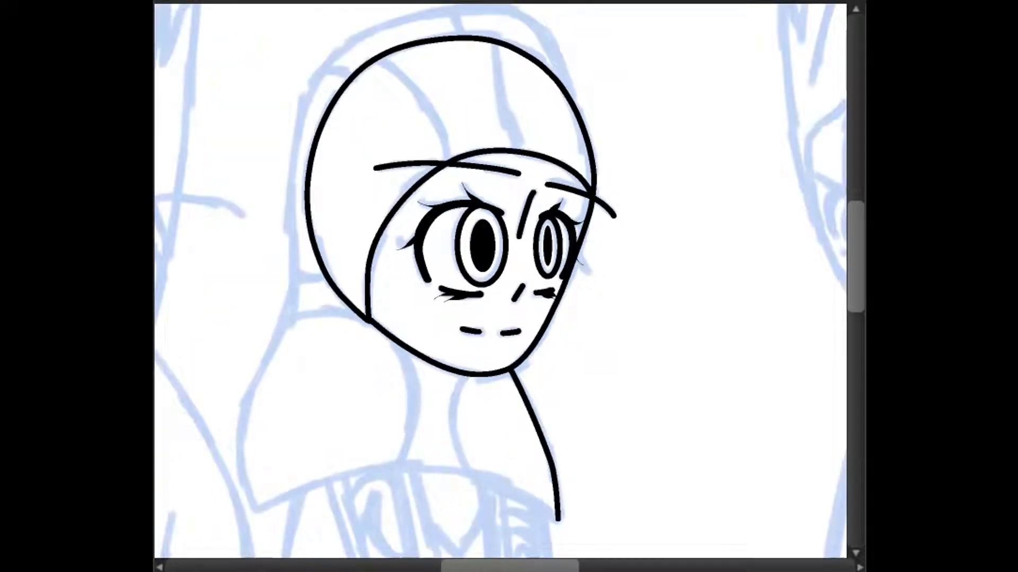
pyautogui.moveTo(557, 81)
pyautogui.mouseDown()
pyautogui.moveTo(381, 23)
pyautogui.moveTo(263, 357)
pyautogui.moveTo(256, 505)
pyautogui.moveTo(529, 494)
pyautogui.moveTo(557, 522)
pyautogui.mouseUp()
pyautogui.moveTo(474, 472)
pyautogui.mouseDown()
pyautogui.moveTo(455, 403)
pyautogui.moveTo(466, 377)
pyautogui.mouseUp()
pyautogui.moveTo(401, 463)
pyautogui.mouseDown()
pyautogui.moveTo(416, 403)
pyautogui.moveTo(393, 342)
pyautogui.mouseUp()
pyautogui.moveTo(278, 321); pyautogui.dragTo(363, 318)
# Step: Ink the seam lines across the middle figure's hood and its outer band
pyautogui.moveTo(376, 61); pyautogui.dragTo(450, 159)
pyautogui.moveTo(492, 44); pyautogui.dragTo(522, 148)
pyautogui.moveTo(456, 9); pyautogui.dragTo(463, 43)
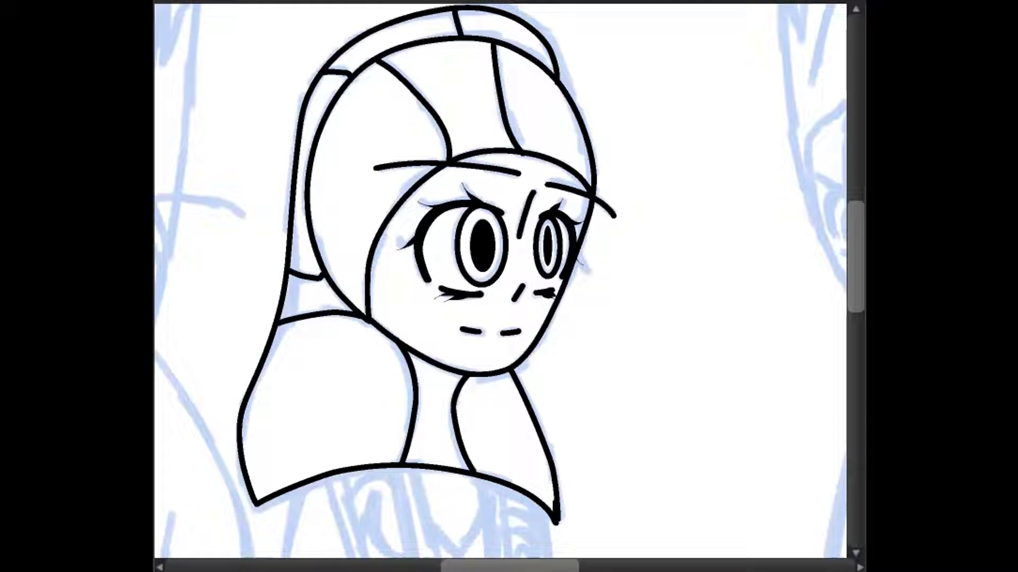
# Step: Ink two crossing cords hanging below the middle figure's shoulder drape, with an oval bead at each end
pyautogui.scroll(-8, 500, 281)
pyautogui.moveTo(397, 61); pyautogui.dragTo(477, 365)
pyautogui.moveTo(486, 74); pyautogui.dragTo(487, 333)
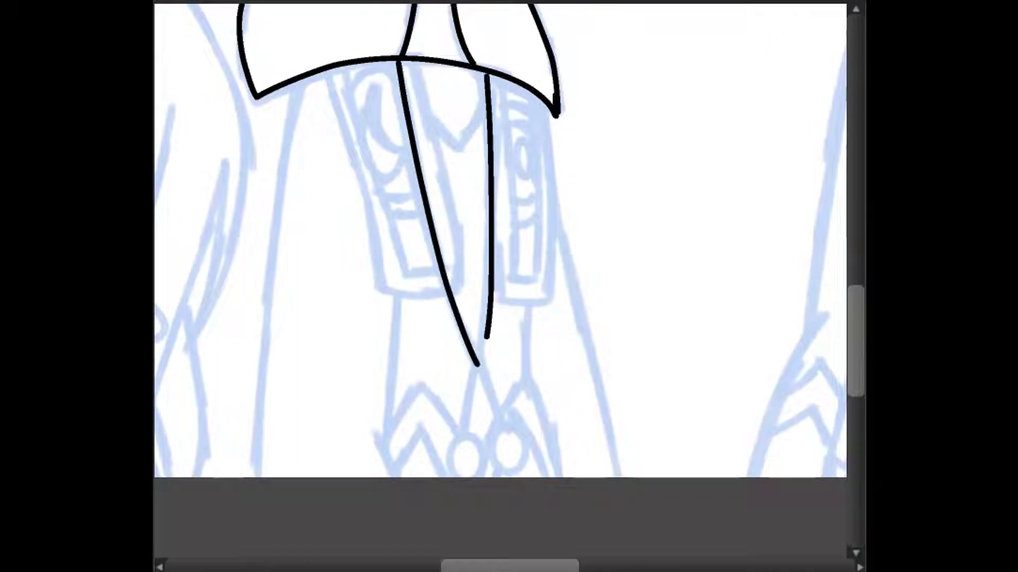
pyautogui.moveTo(468, 443); pyautogui.dragTo(511, 452)
pyautogui.press('Return')
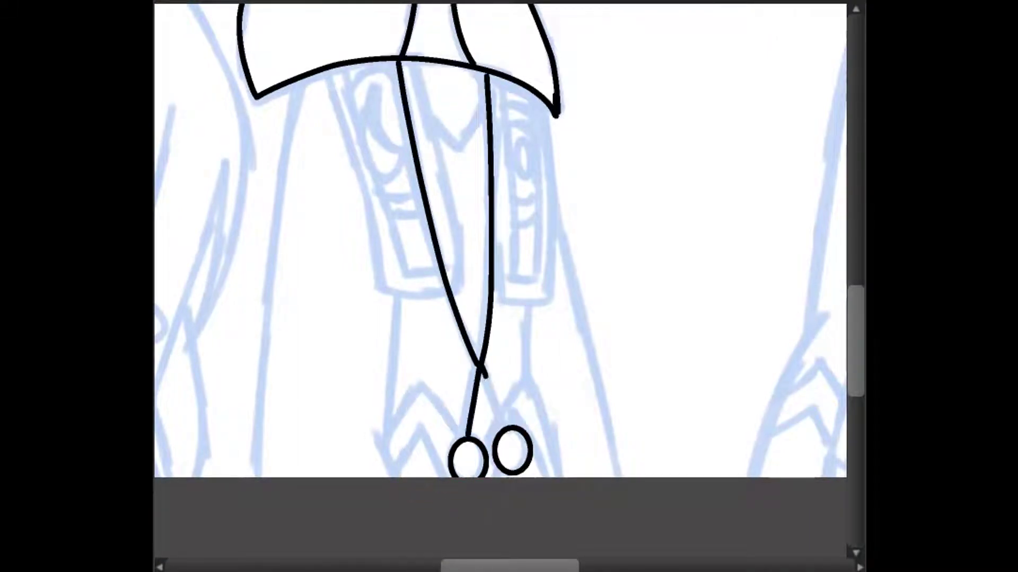
pyautogui.moveTo(482, 368); pyautogui.dragTo(508, 427)
# Step: Ink the outlines of the two long vertical panels hanging below the middle figure's shoulder drape
pyautogui.moveTo(326, 69)
pyautogui.mouseDown()
pyautogui.moveTo(387, 294)
pyautogui.moveTo(460, 288)
pyautogui.mouseUp()
pyautogui.moveTo(413, 61); pyautogui.dragTo(461, 292)
pyautogui.moveTo(491, 93)
pyautogui.mouseDown()
pyautogui.moveTo(497, 305)
pyautogui.moveTo(554, 301)
pyautogui.mouseUp()
pyautogui.moveTo(544, 102); pyautogui.dragTo(554, 299)
# Step: Ink the outer sides of the middle figure's robe and the zigzag waistband with the lines linking it to the two panels
pyautogui.moveTo(297, 82); pyautogui.dragTo(252, 477)
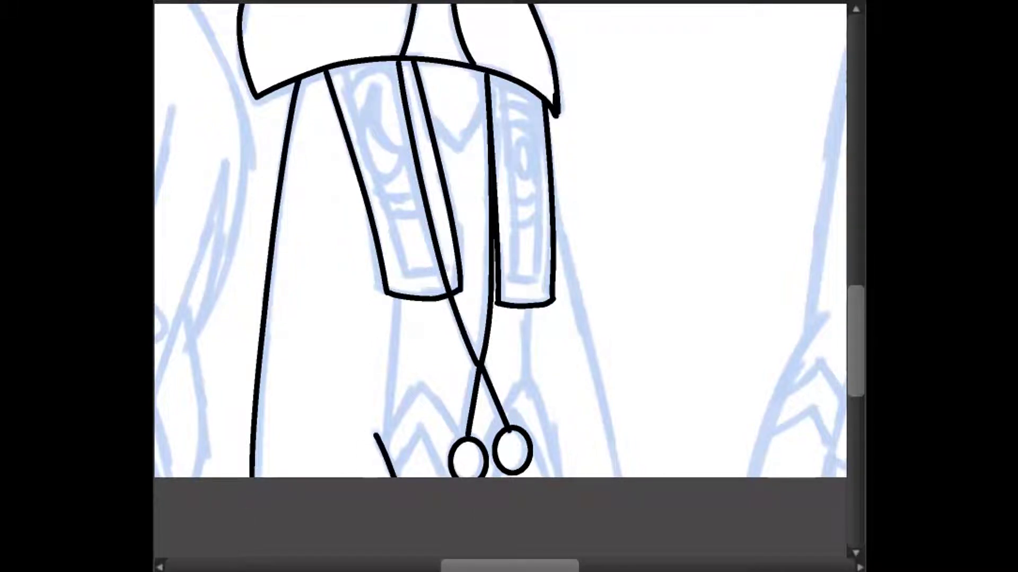
pyautogui.moveTo(380, 447)
pyautogui.mouseDown()
pyautogui.moveTo(421, 385)
pyautogui.moveTo(462, 438)
pyautogui.moveTo(559, 476)
pyautogui.mouseUp()
pyautogui.hotkey('ctrl', 'z')
pyautogui.moveTo(548, 108)
pyautogui.mouseDown()
pyautogui.moveTo(556, 215)
pyautogui.moveTo(617, 477)
pyautogui.mouseUp()
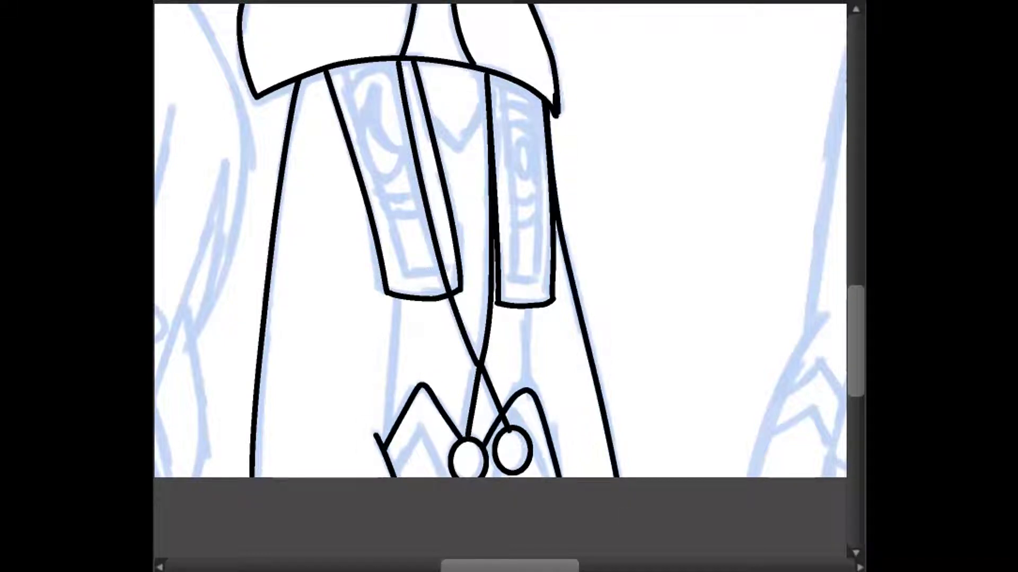
pyautogui.moveTo(401, 298); pyautogui.dragTo(380, 444)
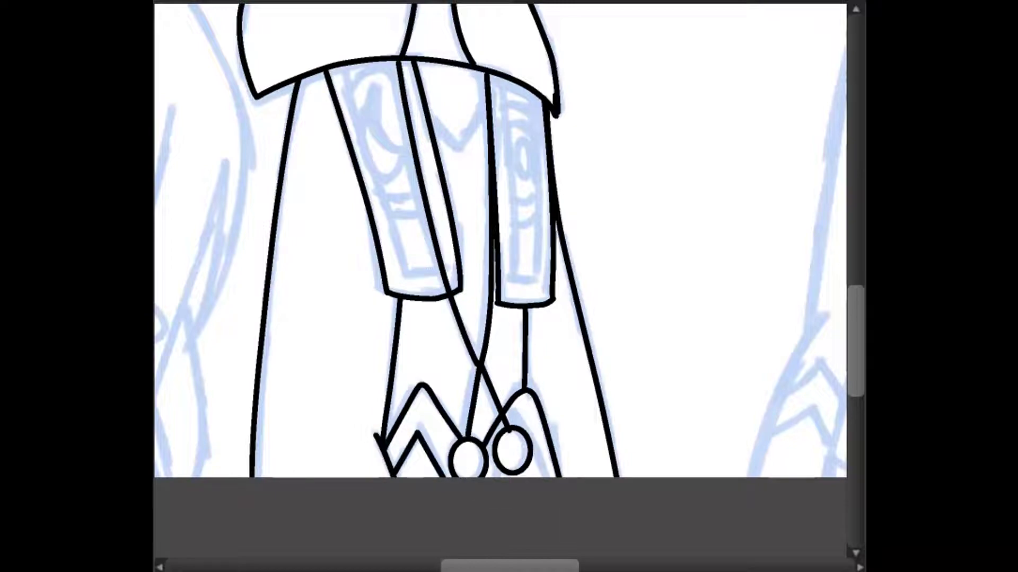
# Step: Ink the inner zigzag peak of the waistband behind the middle figure's right-hand bead
pyautogui.scroll(-3, 500, 265)
pyautogui.scroll(-3, 501, 265)
pyautogui.scroll(3, 477, 180)
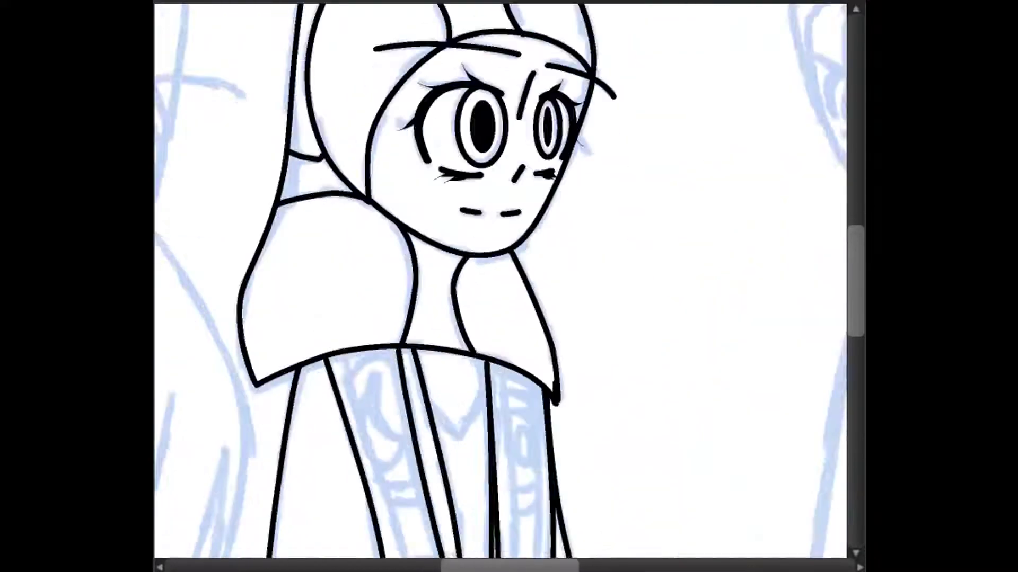
pyautogui.scroll(-6, 500, 265)
pyautogui.scroll(3, 500, 286)
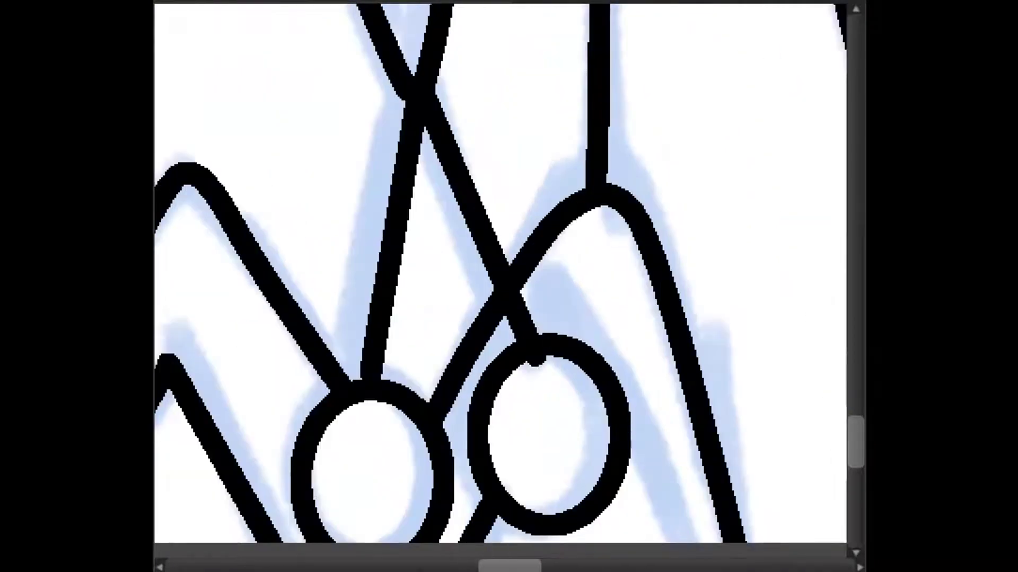
pyautogui.moveTo(543, 336); pyautogui.dragTo(684, 543)
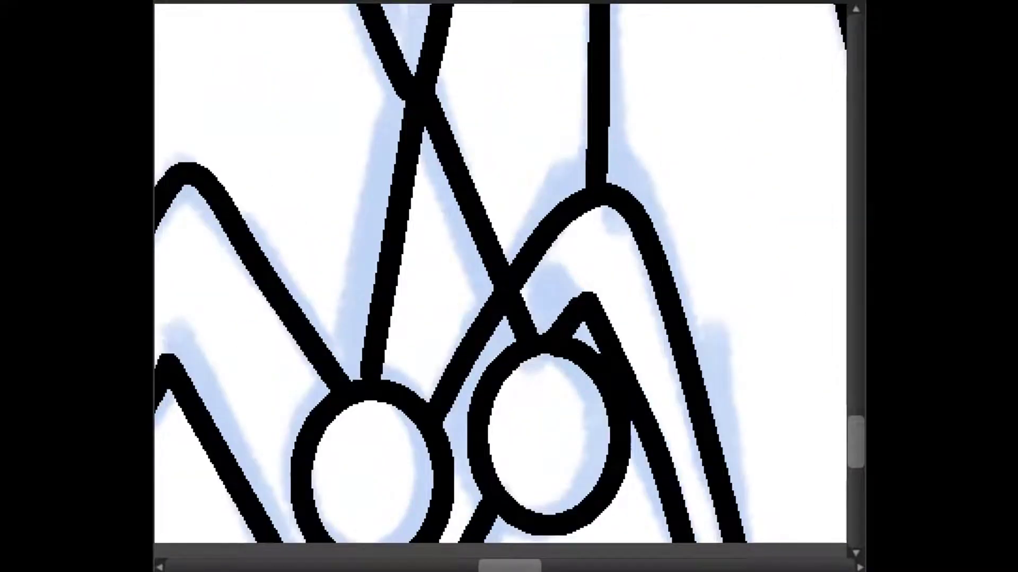
# Step: Ink the pointed V neckline between the middle figure's two chest panels
pyautogui.scroll(-3, 500, 281)
pyautogui.scroll(3, 500, 281)
pyautogui.scroll(1, 500, 281)
pyautogui.moveTo(362, 207)
pyautogui.mouseDown()
pyautogui.moveTo(369, 225)
pyautogui.moveTo(471, 164)
pyautogui.mouseUp()
# Step: Ink the inner rectangular borders inside both of the middle figure's chest panels
pyautogui.moveTo(188, 103)
pyautogui.mouseDown()
pyautogui.moveTo(313, 530)
pyautogui.moveTo(383, 513)
pyautogui.mouseUp()
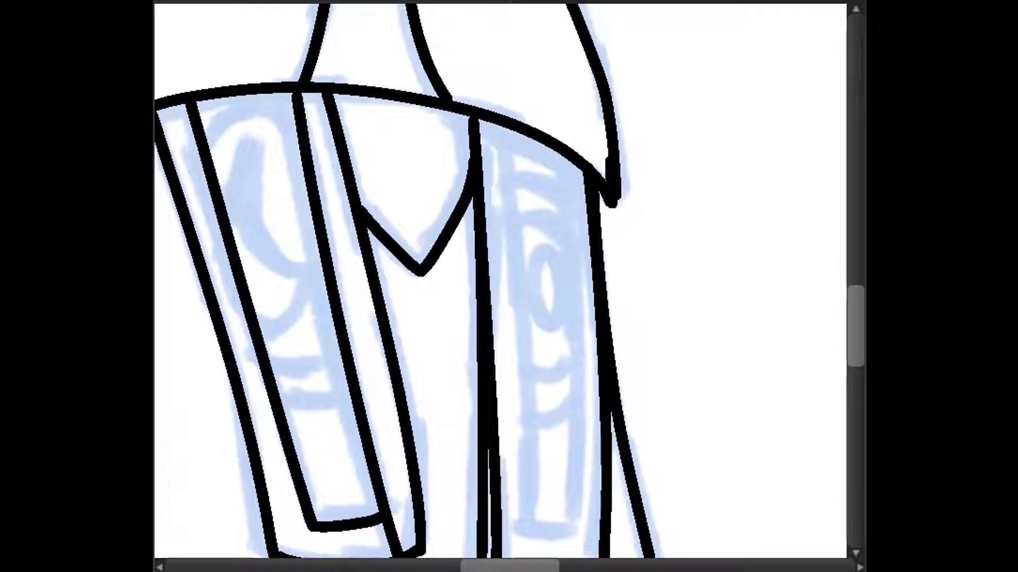
pyautogui.moveTo(501, 127); pyautogui.dragTo(517, 536)
pyautogui.moveTo(562, 157); pyautogui.dragTo(554, 539)
pyautogui.hotkey('ctrl', 'z')
pyautogui.moveTo(559, 155); pyautogui.dragTo(570, 543)
pyautogui.moveTo(517, 178)
pyautogui.mouseDown()
pyautogui.moveTo(559, 183)
pyautogui.moveTo(565, 207)
pyautogui.mouseUp()
pyautogui.hotkey('ctrl', 'z')
# Step: Ink the crescent with the arch above it and the two curved bands below it in the middle figure's left-hand panel
pyautogui.moveTo(253, 136)
pyautogui.mouseDown()
pyautogui.moveTo(303, 254)
pyautogui.moveTo(302, 313)
pyautogui.moveTo(304, 257)
pyautogui.mouseUp()
pyautogui.moveTo(208, 159)
pyautogui.mouseDown()
pyautogui.moveTo(255, 108)
pyautogui.moveTo(300, 155)
pyautogui.mouseUp()
pyautogui.moveTo(196, 106); pyautogui.dragTo(276, 96)
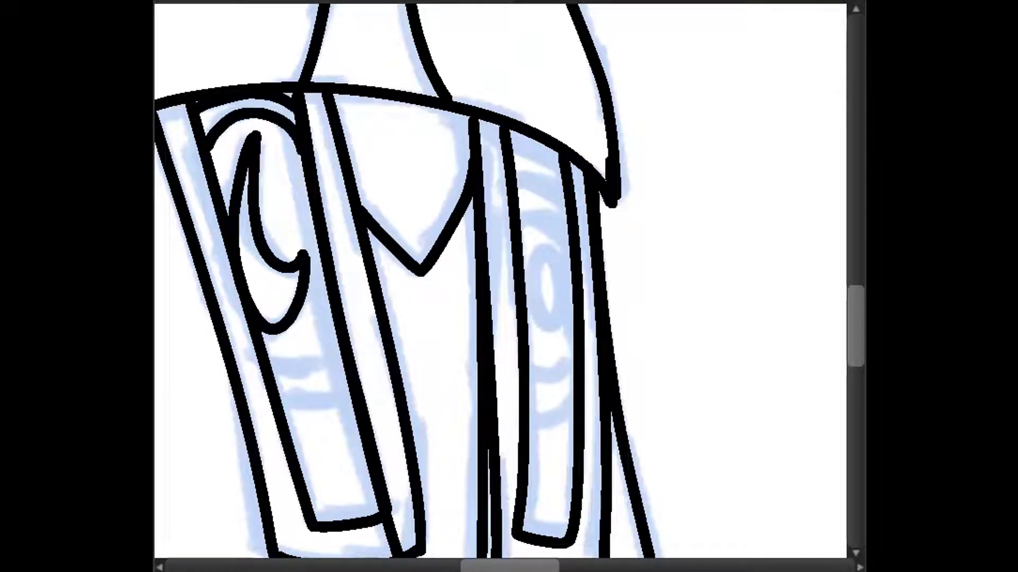
pyautogui.moveTo(270, 371); pyautogui.dragTo(340, 353)
pyautogui.moveTo(279, 398)
pyautogui.mouseDown()
pyautogui.moveTo(299, 406)
pyautogui.moveTo(342, 385)
pyautogui.mouseUp()
# Step: Ink the curved bands across the middle figure's right-hand panel and a small oval at its centre
pyautogui.moveTo(520, 235)
pyautogui.mouseDown()
pyautogui.moveTo(562, 227)
pyautogui.moveTo(568, 260)
pyautogui.mouseUp()
pyautogui.moveTo(518, 188); pyautogui.dragTo(575, 196)
pyautogui.moveTo(529, 362); pyautogui.dragTo(573, 343)
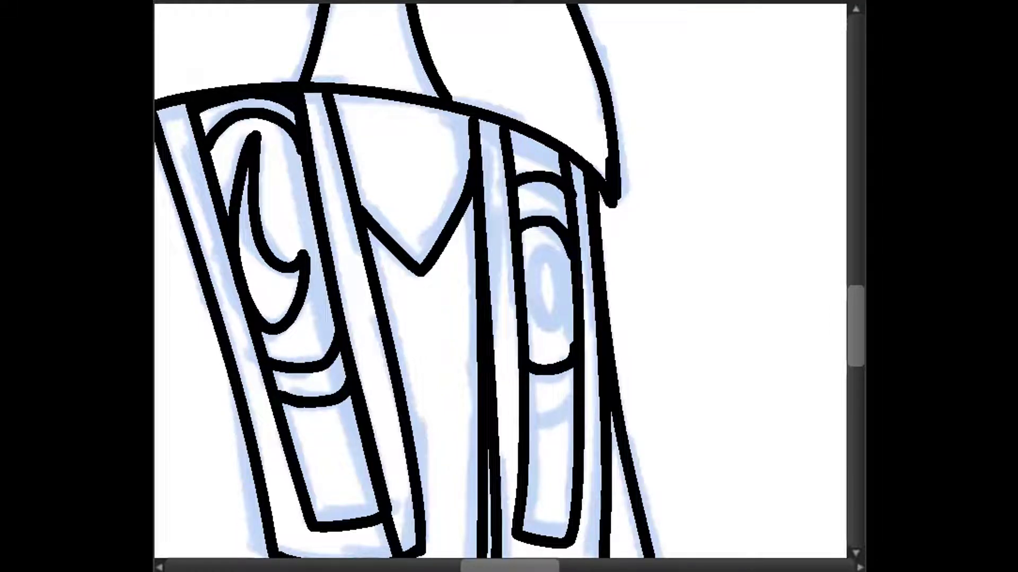
pyautogui.moveTo(529, 411); pyautogui.dragTo(572, 389)
pyautogui.moveTo(533, 243); pyautogui.dragTo(564, 323)
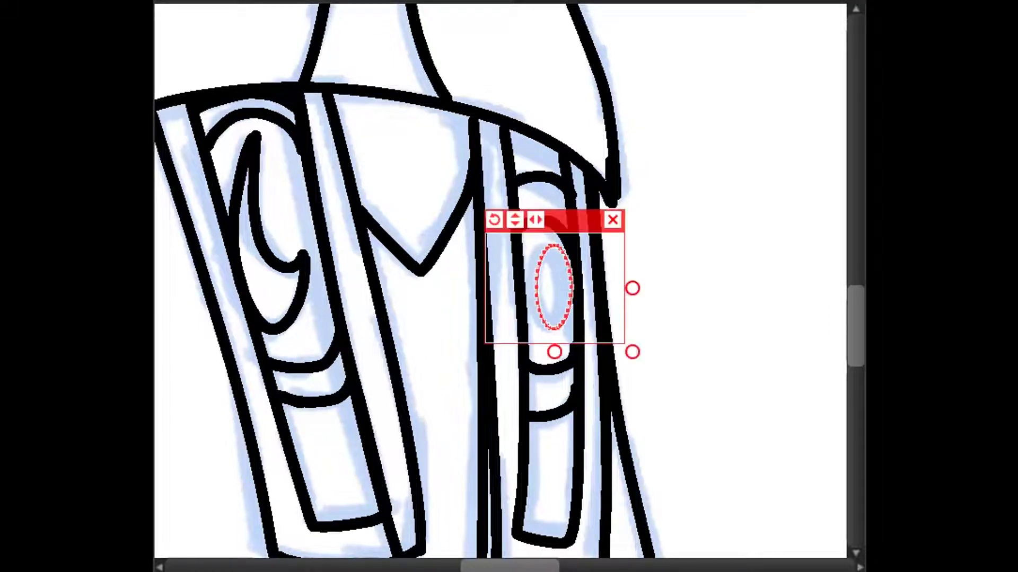
pyautogui.press('Return')
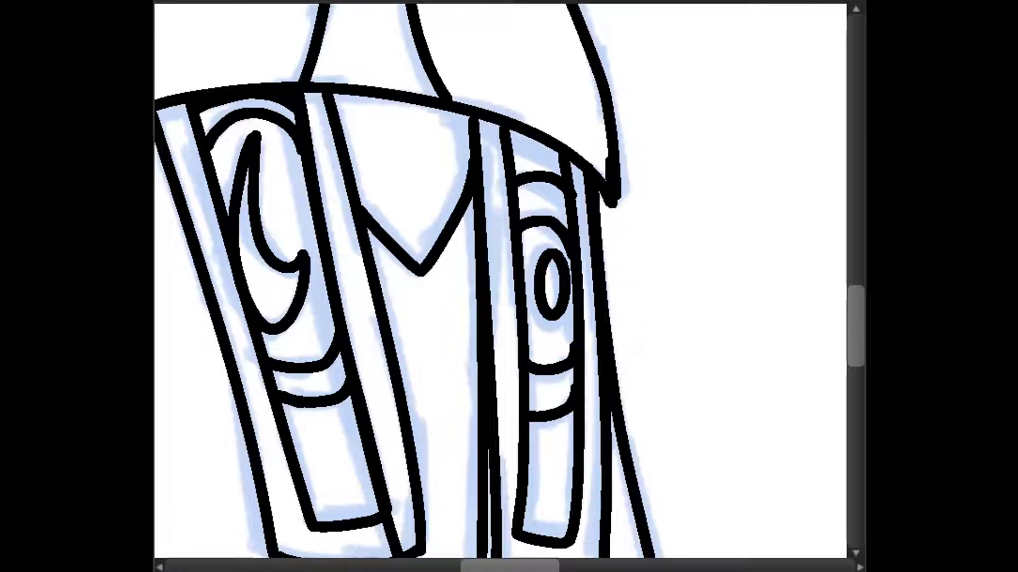
pyautogui.hotkey('ctrl', '0')
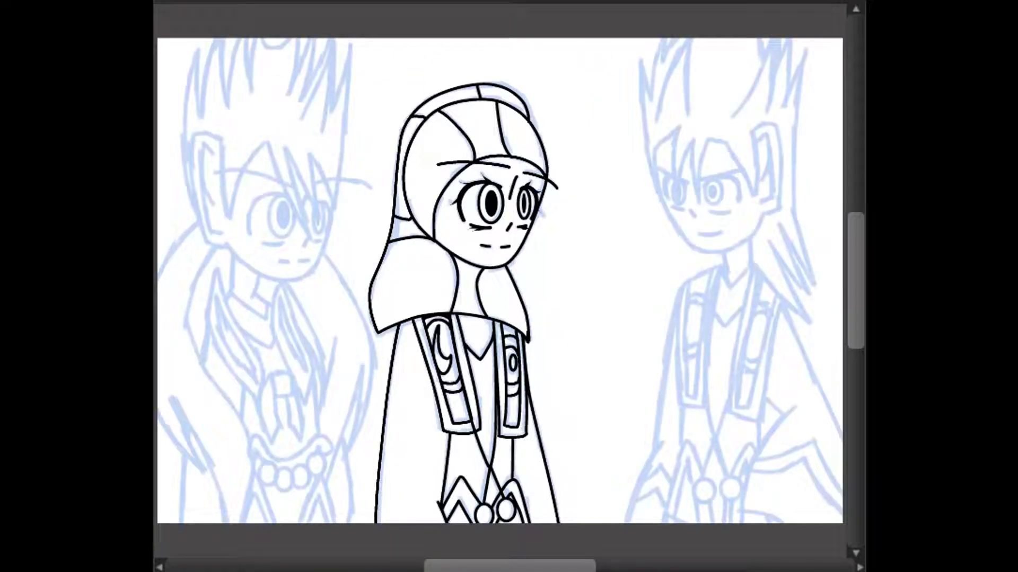
# Step: Name the middle figure's line art layer "maryam" and add a new layer named "issa"
pyautogui.press('BackSpace')
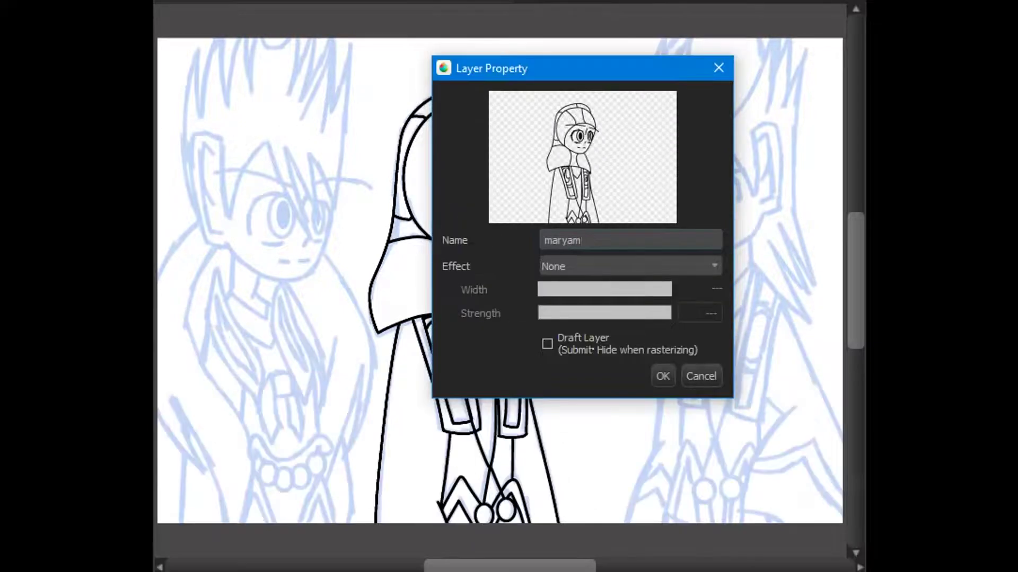
pyautogui.press('Return')
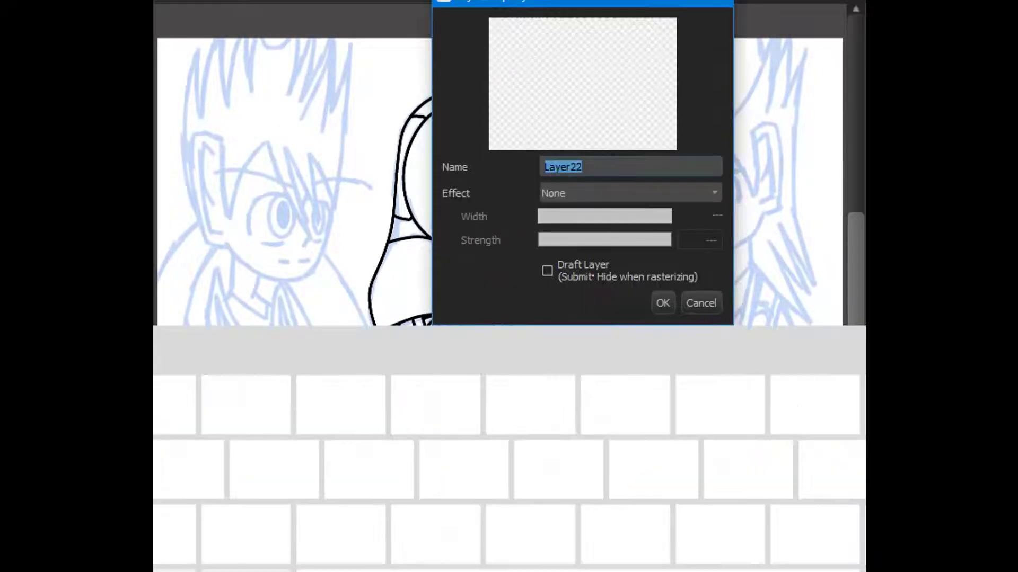
pyautogui.press('BackSpace')
pyautogui.write('issa')
pyautogui.press('Return')
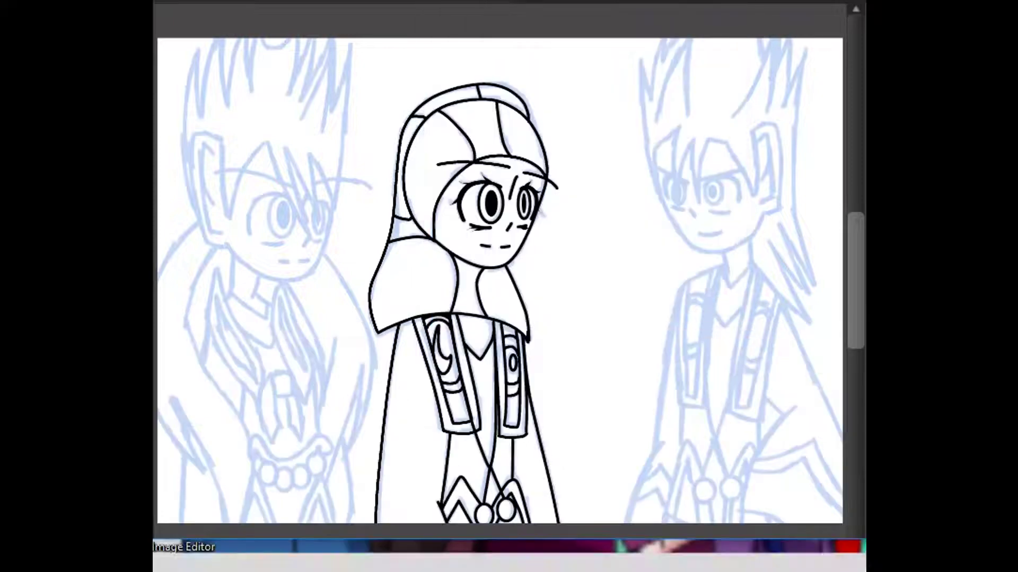
# Step: Ink the jagged fringe of hair across the right figure's forehead, up to the top of the ear
pyautogui.scroll(5, 689, 239)
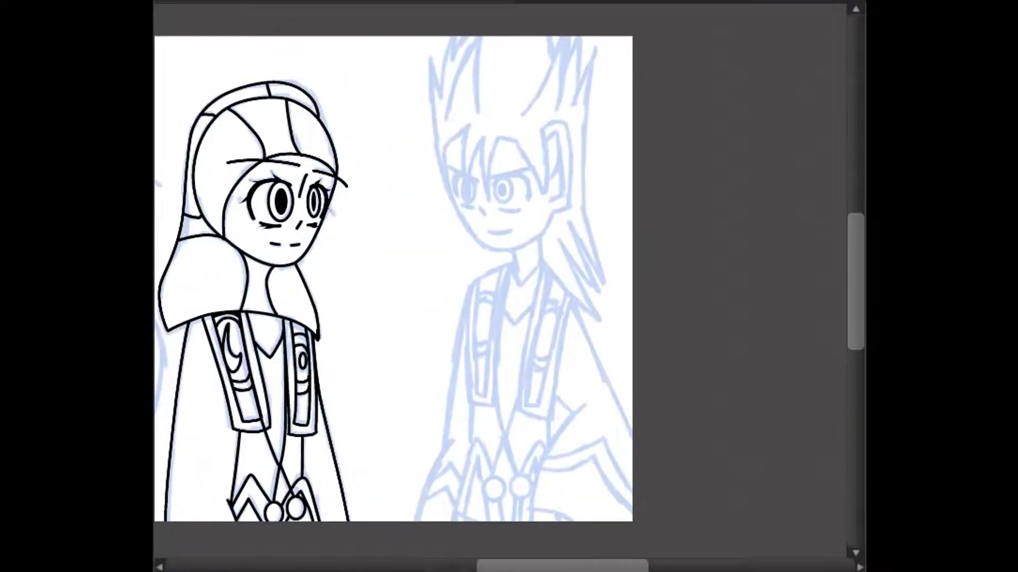
pyautogui.scroll(3, 509, 265)
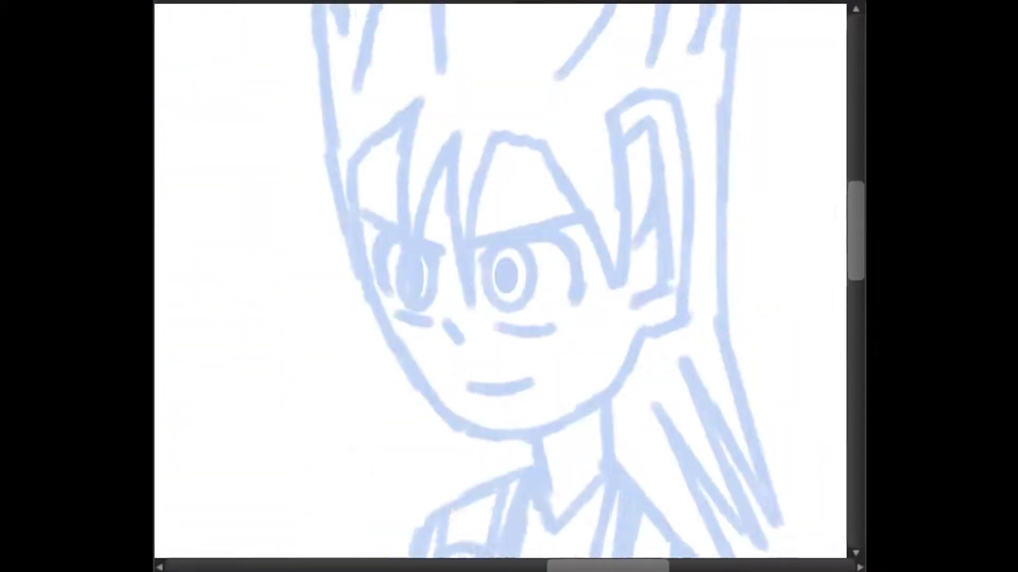
pyautogui.moveTo(422, 153)
pyautogui.mouseDown()
pyautogui.moveTo(404, 291)
pyautogui.moveTo(413, 342)
pyautogui.moveTo(441, 216)
pyautogui.moveTo(459, 189)
pyautogui.moveTo(470, 359)
pyautogui.moveTo(498, 191)
pyautogui.moveTo(602, 303)
pyautogui.moveTo(616, 340)
pyautogui.mouseUp()
pyautogui.moveTo(612, 172); pyautogui.dragTo(621, 340)
pyautogui.moveTo(496, 190); pyautogui.dragTo(526, 198)
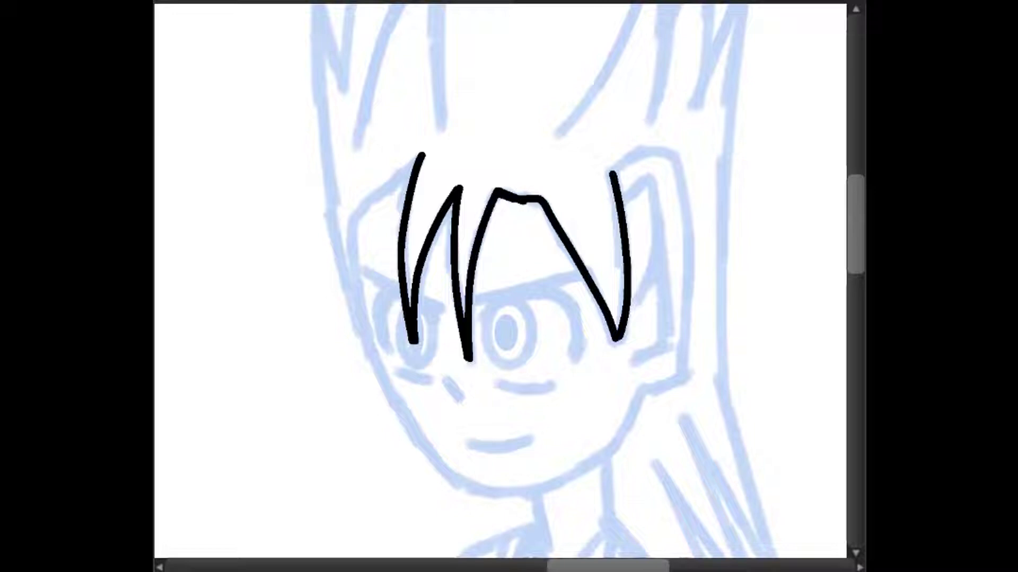
# Step: Ink the right figure's hairline at the far temple and the face contour around the chin to the base of the ear
pyautogui.moveTo(353, 220)
pyautogui.mouseDown()
pyautogui.moveTo(363, 337)
pyautogui.moveTo(356, 281)
pyautogui.moveTo(375, 203)
pyautogui.moveTo(409, 180)
pyautogui.mouseUp()
pyautogui.hotkey('ctrl', 'z')
pyautogui.hotkey('ctrl', 'z')
pyautogui.hotkey('ctrl', 'z')
pyautogui.moveTo(352, 215)
pyautogui.mouseDown()
pyautogui.moveTo(390, 194)
pyautogui.moveTo(419, 155)
pyautogui.mouseUp()
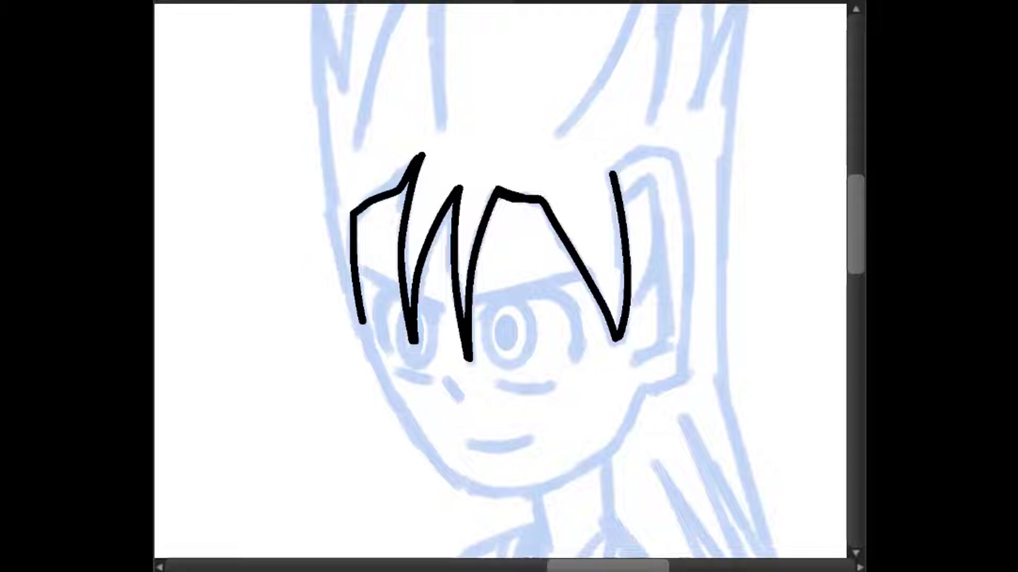
pyautogui.hotkey('ctrl', 'z')
pyautogui.hotkey('ctrl', 'z')
pyautogui.moveTo(406, 178)
pyautogui.mouseDown()
pyautogui.moveTo(351, 226)
pyautogui.moveTo(353, 274)
pyautogui.moveTo(392, 395)
pyautogui.moveTo(460, 482)
pyautogui.moveTo(580, 469)
pyautogui.moveTo(639, 392)
pyautogui.mouseUp()
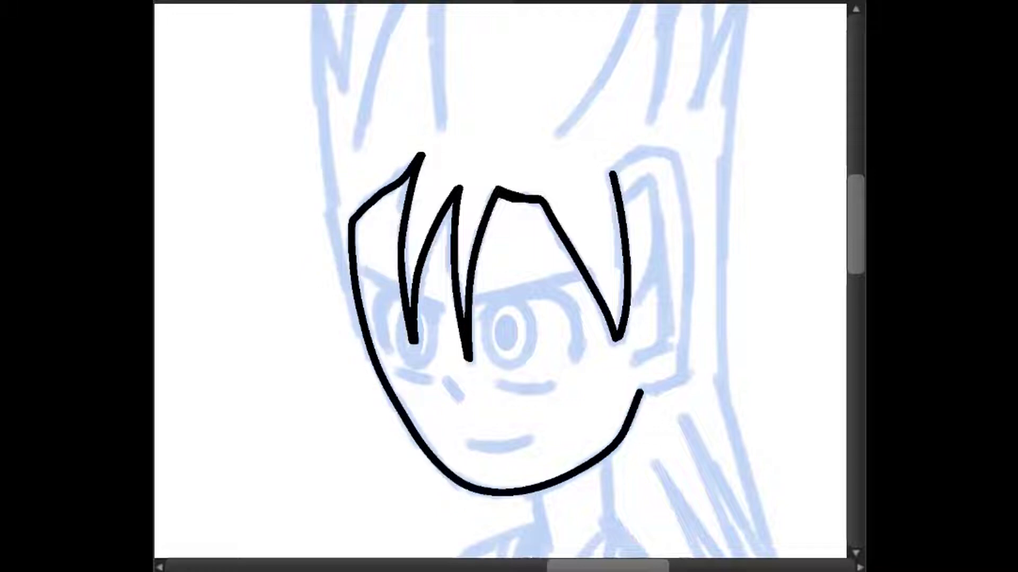
# Step: Ink the right figure's ear outline and the folds inside the ear
pyautogui.hotkey('ctrl', 'z')
pyautogui.moveTo(610, 174); pyautogui.dragTo(659, 150)
pyautogui.hotkey('ctrl', 'z')
pyautogui.moveTo(612, 172)
pyautogui.mouseDown()
pyautogui.moveTo(688, 332)
pyautogui.moveTo(665, 388)
pyautogui.moveTo(639, 392)
pyautogui.mouseUp()
pyautogui.moveTo(623, 207)
pyautogui.mouseDown()
pyautogui.moveTo(651, 175)
pyautogui.moveTo(627, 362)
pyautogui.mouseUp()
pyautogui.moveTo(648, 286); pyautogui.dragTo(640, 305)
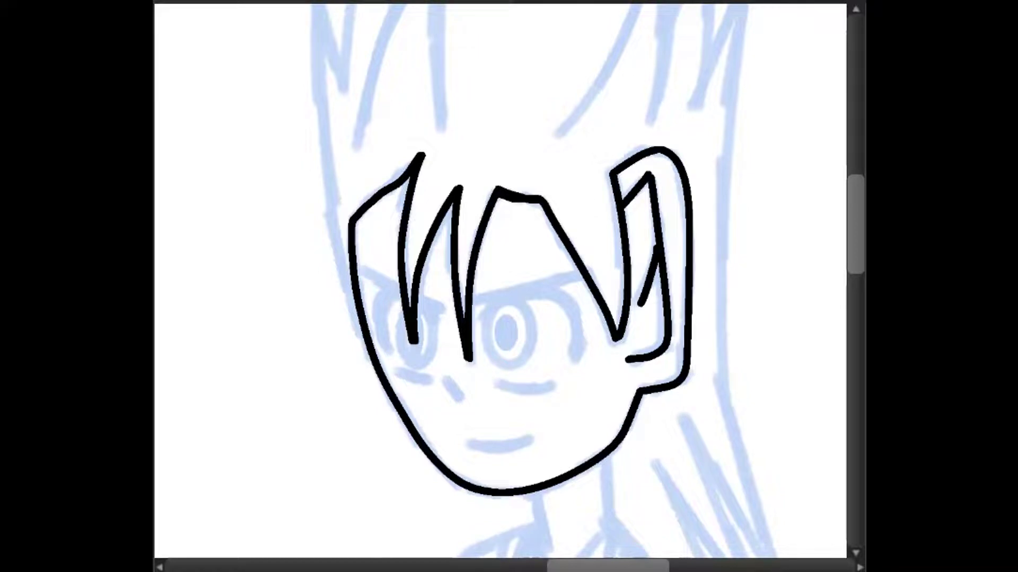
# Step: Ink the right figure's slanted eyebrows and the thick curved upper eyelids of both eyes
pyautogui.hotkey('ctrl', '+')
pyautogui.hotkey('ctrl', '+')
pyautogui.moveTo(435, 334); pyautogui.dragTo(687, 260)
pyautogui.moveTo(457, 375)
pyautogui.mouseDown()
pyautogui.moveTo(596, 318)
pyautogui.moveTo(663, 453)
pyautogui.mouseUp()
pyautogui.moveTo(561, 307)
pyautogui.mouseDown()
pyautogui.moveTo(618, 299)
pyautogui.moveTo(671, 454)
pyautogui.moveTo(671, 403)
pyautogui.mouseUp()
pyautogui.moveTo(180, 249)
pyautogui.mouseDown()
pyautogui.moveTo(371, 346)
pyautogui.moveTo(353, 383)
pyautogui.mouseUp()
pyautogui.moveTo(316, 331); pyautogui.dragTo(345, 358)
pyautogui.moveTo(254, 440)
pyautogui.mouseDown()
pyautogui.moveTo(233, 350)
pyautogui.moveTo(253, 304)
pyautogui.moveTo(223, 390)
pyautogui.moveTo(249, 302)
pyautogui.moveTo(250, 312)
pyautogui.mouseUp()
# Step: Ink the lines under both of the right figure's eyes and the short slanted nose stroke
pyautogui.moveTo(267, 473); pyautogui.dragTo(337, 503)
pyautogui.moveTo(488, 509)
pyautogui.mouseDown()
pyautogui.moveTo(530, 523)
pyautogui.moveTo(612, 515)
pyautogui.mouseUp()
pyautogui.moveTo(375, 498); pyautogui.dragTo(410, 546)
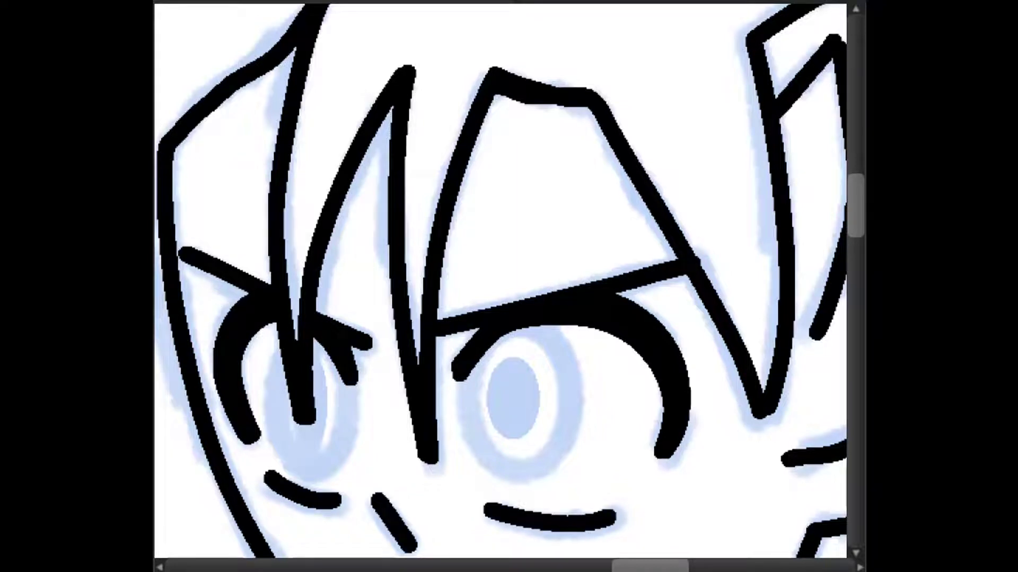
# Step: Ink oval iris outlines in both of the right figure's eyes
pyautogui.moveTo(459, 331); pyautogui.dragTo(567, 477)
pyautogui.moveTo(517, 331)
pyautogui.mouseDown()
pyautogui.moveTo(459, 371)
pyautogui.moveTo(467, 345)
pyautogui.mouseUp()
pyautogui.hotkey('ctrl', 'z')
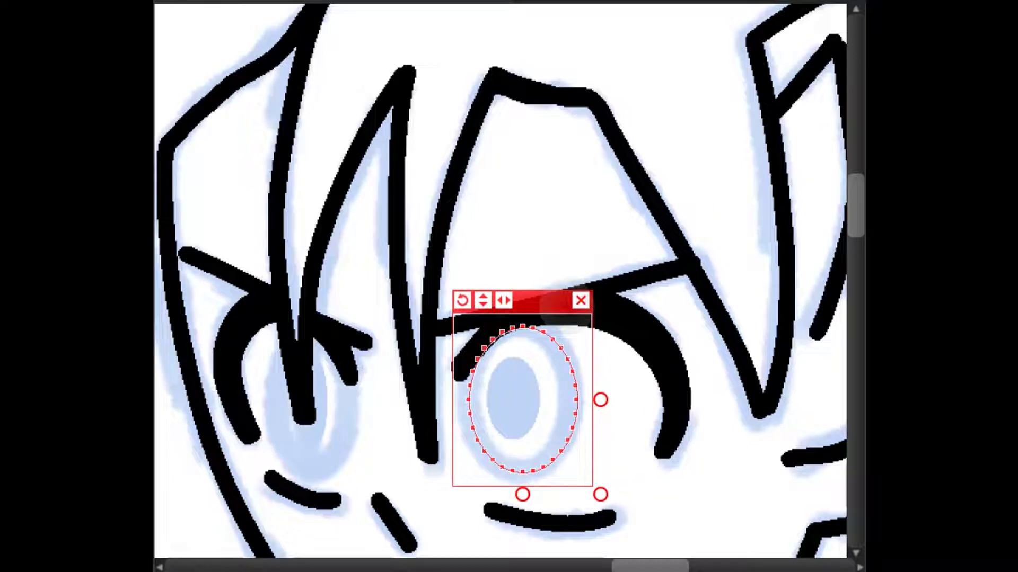
pyautogui.hotkey('ctrl', 'y')
pyautogui.click(577, 300)
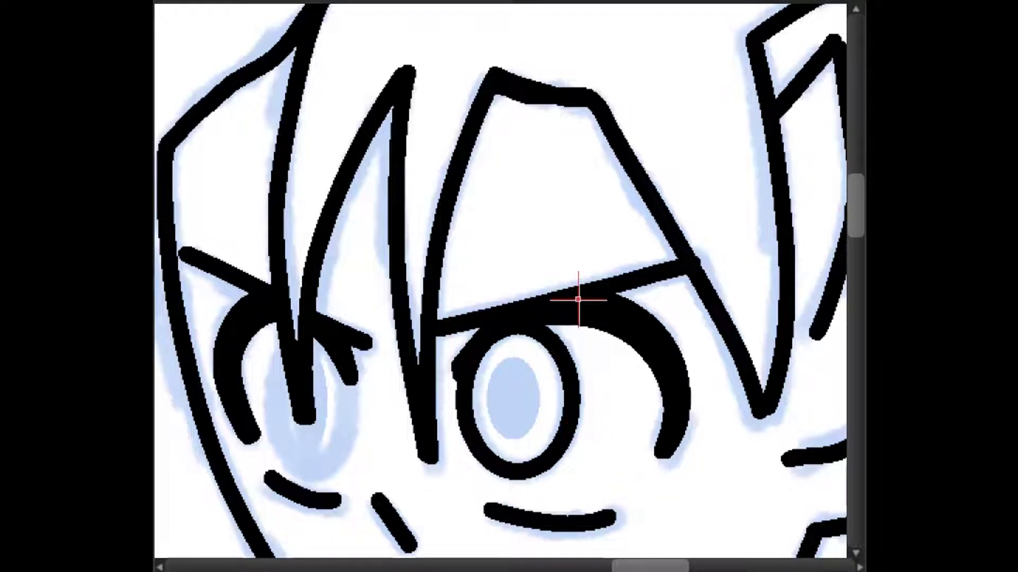
pyautogui.moveTo(273, 318); pyautogui.dragTo(352, 491)
pyautogui.moveTo(313, 324)
pyautogui.mouseDown()
pyautogui.moveTo(281, 435)
pyautogui.moveTo(297, 340)
pyautogui.mouseUp()
pyautogui.click(371, 295)
# Step: Add solid black oval pupils inside both of the right figure's irises
pyautogui.moveTo(512, 371)
pyautogui.mouseDown()
pyautogui.moveTo(503, 418)
pyautogui.moveTo(522, 382)
pyautogui.mouseUp()
pyautogui.moveTo(310, 365); pyautogui.dragTo(313, 424)
pyautogui.hotkey('ctrl', 'z')
pyautogui.hotkey('ctrl', 'z')
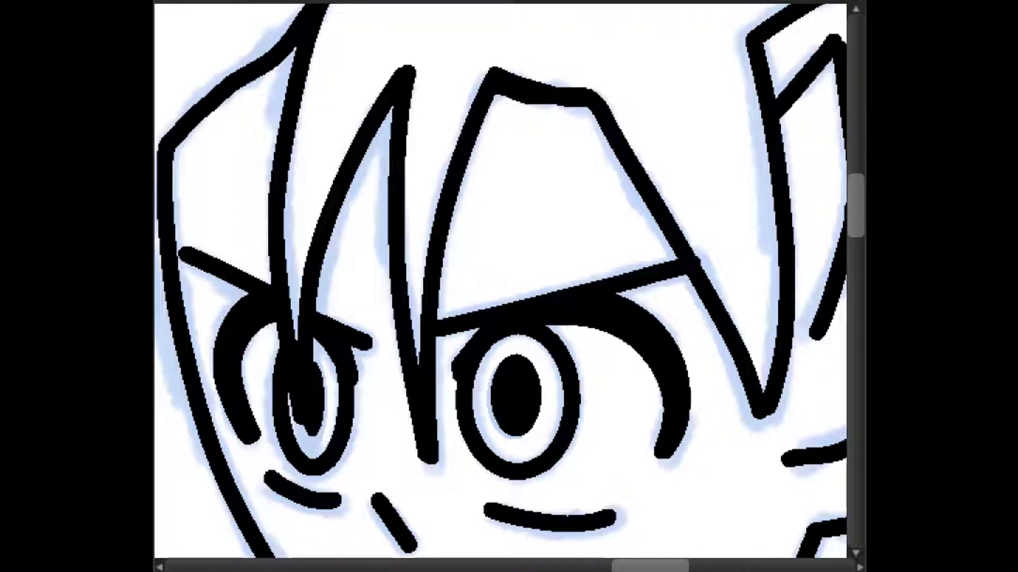
# Step: Ink the right figure's mouth as a slight curved smile
pyautogui.hotkey('ctrl', '-')
pyautogui.hotkey('ctrl', '-')
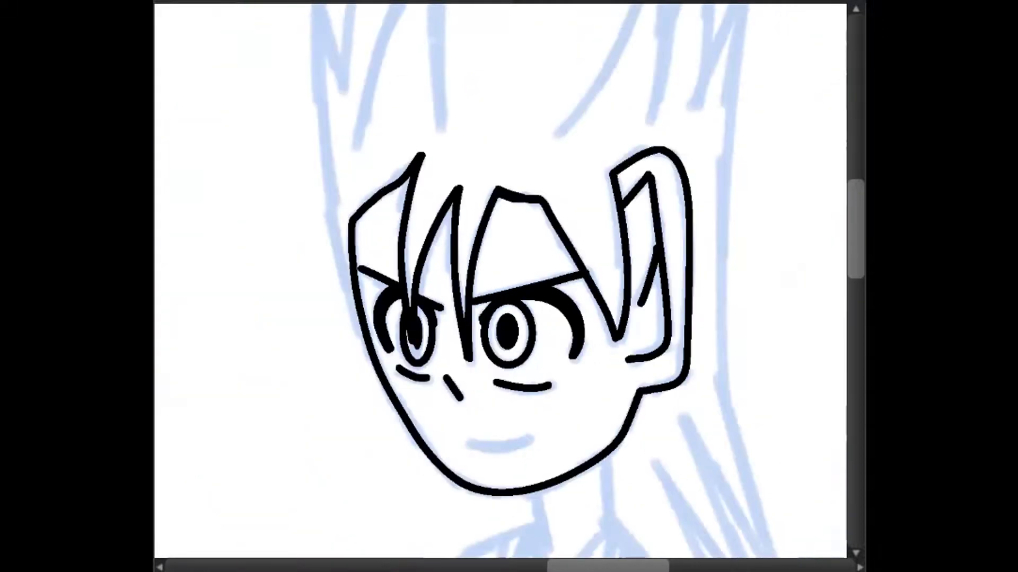
pyautogui.moveTo(482, 443); pyautogui.dragTo(530, 439)
pyautogui.hotkey('ctrl', 'z')
pyautogui.scroll(-2, 500, 286)
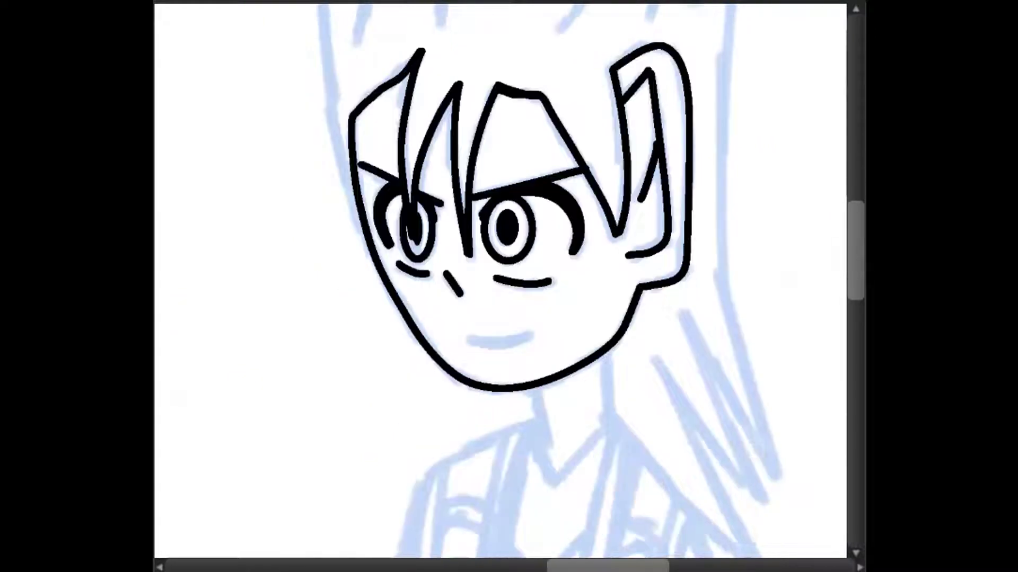
pyautogui.hotkey('ctrl', '+')
pyautogui.moveTo(451, 371); pyautogui.dragTo(544, 365)
pyautogui.hotkey('ctrl', 'z')
pyautogui.moveTo(447, 371); pyautogui.dragTo(551, 357)
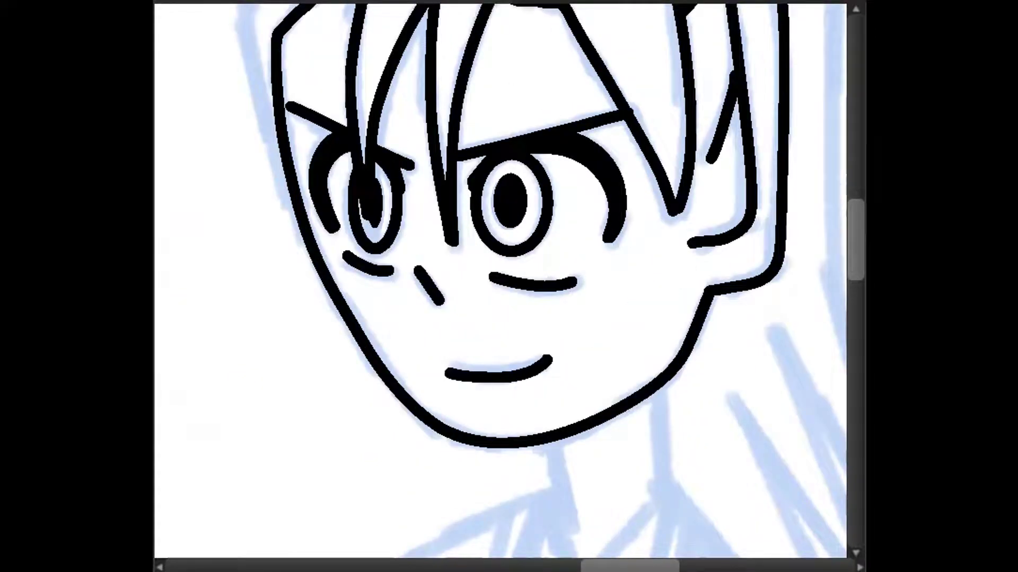
# Step: Ink the long inner hair strands rising from the right figure's forehead to the canvas edge on both sides
pyautogui.scroll(3, 500, 286)
pyautogui.scroll(3, 500, 286)
pyautogui.hotkey('ctrl', '-')
pyautogui.moveTo(351, 302); pyautogui.dragTo(442, 79)
pyautogui.hotkey('ctrl', 'z')
pyautogui.moveTo(359, 302)
pyautogui.mouseDown()
pyautogui.moveTo(449, 81)
pyautogui.moveTo(365, 272)
pyautogui.moveTo(426, 113)
pyautogui.moveTo(452, 79)
pyautogui.mouseUp()
pyautogui.hotkey('ctrl', 'z')
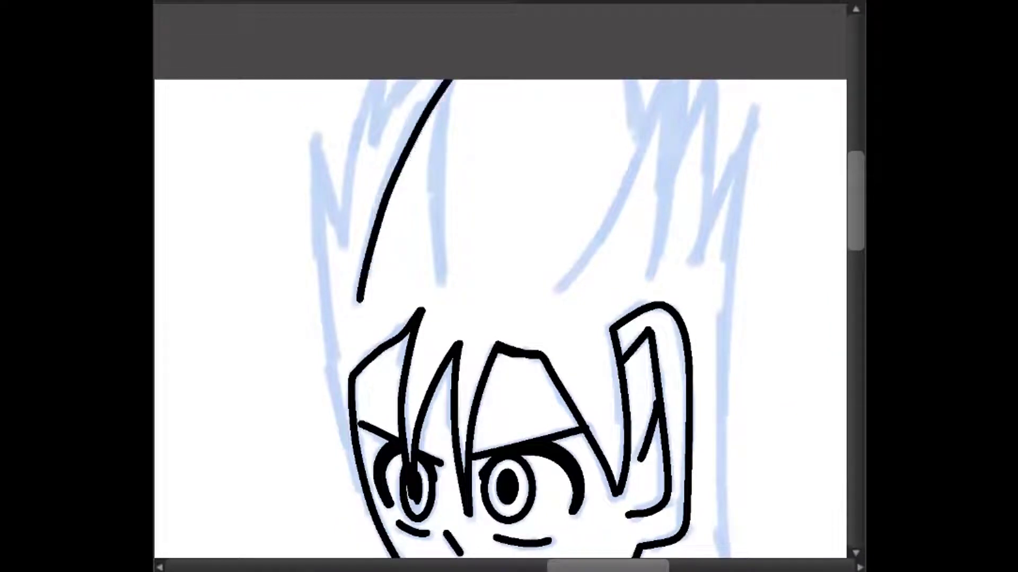
pyautogui.moveTo(446, 287); pyautogui.dragTo(453, 80)
pyautogui.moveTo(555, 297)
pyautogui.mouseDown()
pyautogui.moveTo(659, 94)
pyautogui.moveTo(654, 275)
pyautogui.mouseUp()
pyautogui.moveTo(625, 81); pyautogui.dragTo(646, 130)
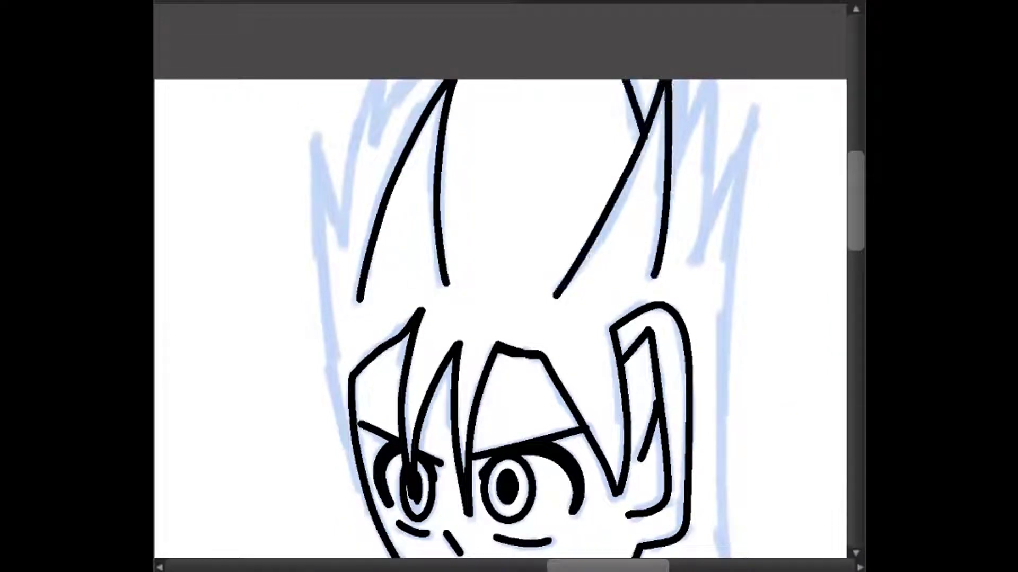
# Step: Ink the outer hair spikes on the far side of the right figure's head, down to the temple
pyautogui.moveTo(313, 137)
pyautogui.mouseDown()
pyautogui.moveTo(355, 471)
pyautogui.moveTo(336, 199)
pyautogui.moveTo(371, 80)
pyautogui.mouseUp()
pyautogui.hotkey('ctrl', 'z')
pyautogui.moveTo(345, 246)
pyautogui.mouseDown()
pyautogui.moveTo(373, 80)
pyautogui.moveTo(389, 106)
pyautogui.moveTo(400, 81)
pyautogui.moveTo(401, 137)
pyautogui.moveTo(440, 80)
pyautogui.mouseUp()
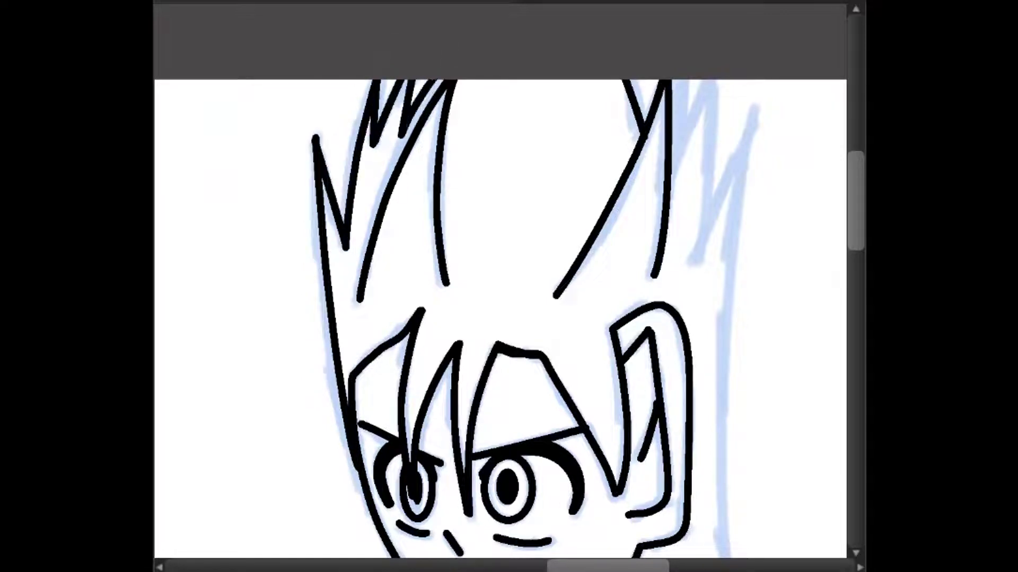
pyautogui.hotkey('ctrl', 'z')
# Step: Ink the jagged hair spikes above the right figure's ear, running up to the canvas edge, redoing the strokes that miss the sketch
pyautogui.moveTo(688, 81)
pyautogui.mouseDown()
pyautogui.moveTo(671, 183)
pyautogui.moveTo(694, 263)
pyautogui.moveTo(754, 109)
pyautogui.moveTo(716, 459)
pyautogui.mouseUp()
pyautogui.hotkey('ctrl', 'z')
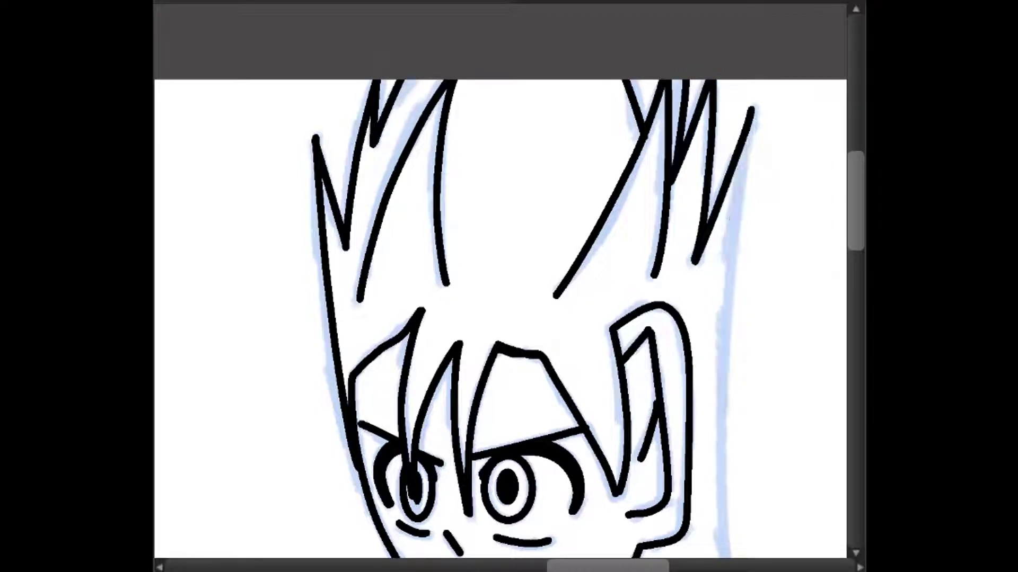
pyautogui.hotkey('ctrl', 'z')
pyautogui.hotkey('ctrl', 'z')
pyautogui.hotkey('ctrl', 'z')
pyautogui.moveTo(671, 180)
pyautogui.mouseDown()
pyautogui.moveTo(703, 213)
pyautogui.moveTo(695, 262)
pyautogui.mouseUp()
pyautogui.moveTo(680, 81); pyautogui.dragTo(671, 169)
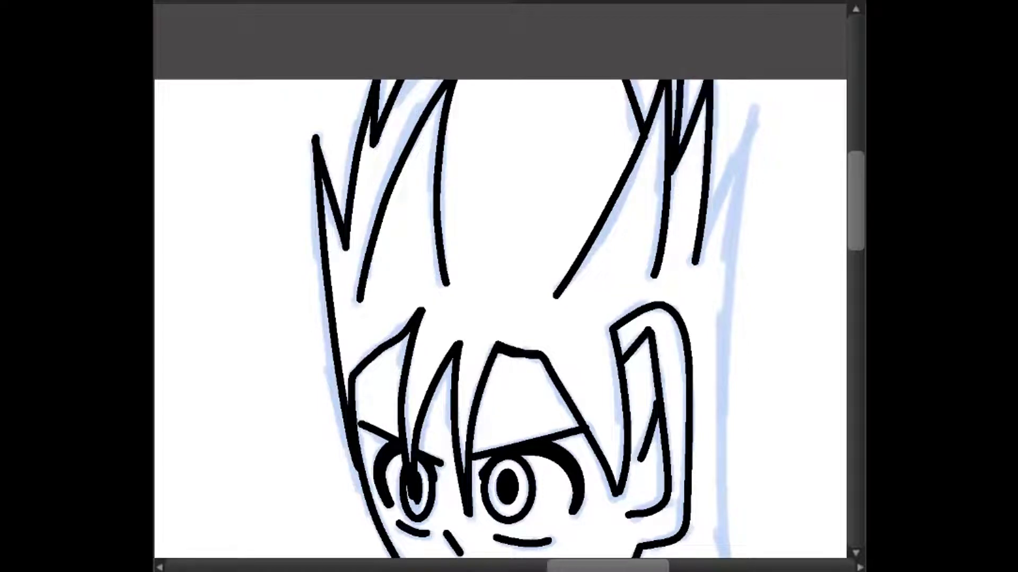
pyautogui.hotkey('ctrl', 'z')
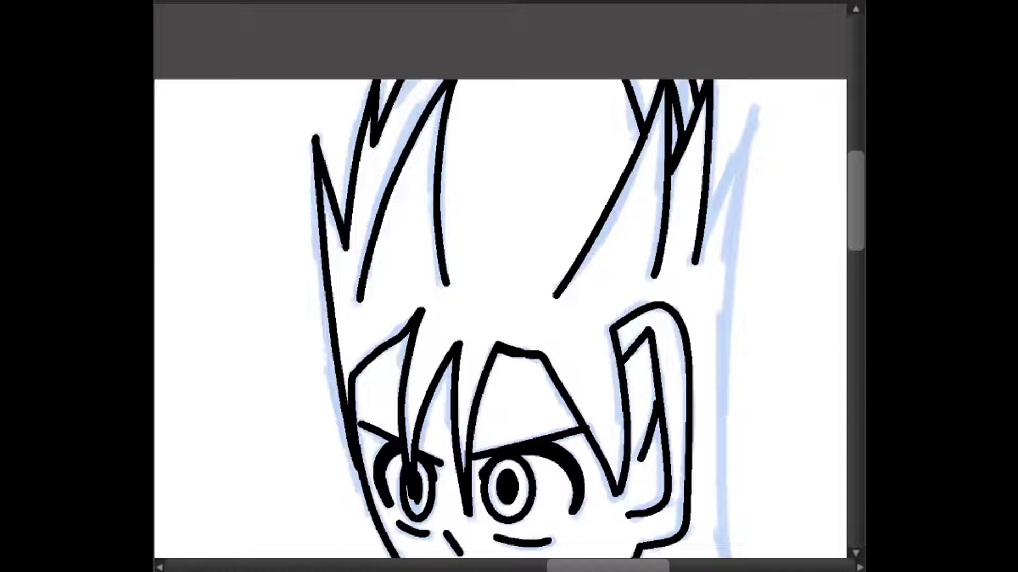
# Step: Ink the long outer hair line from the last spike down behind the right figure's ear to below the neck
pyautogui.scroll(-3, 500, 318)
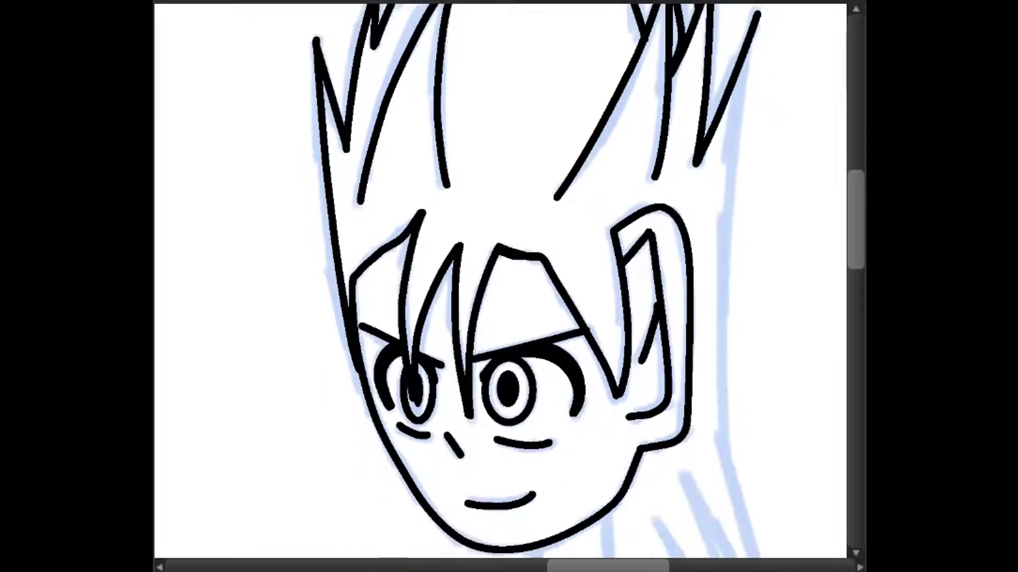
pyautogui.scroll(-1, 500, 318)
pyautogui.moveTo(694, 74)
pyautogui.mouseDown()
pyautogui.moveTo(670, 180)
pyautogui.moveTo(671, 477)
pyautogui.moveTo(700, 540)
pyautogui.mouseUp()
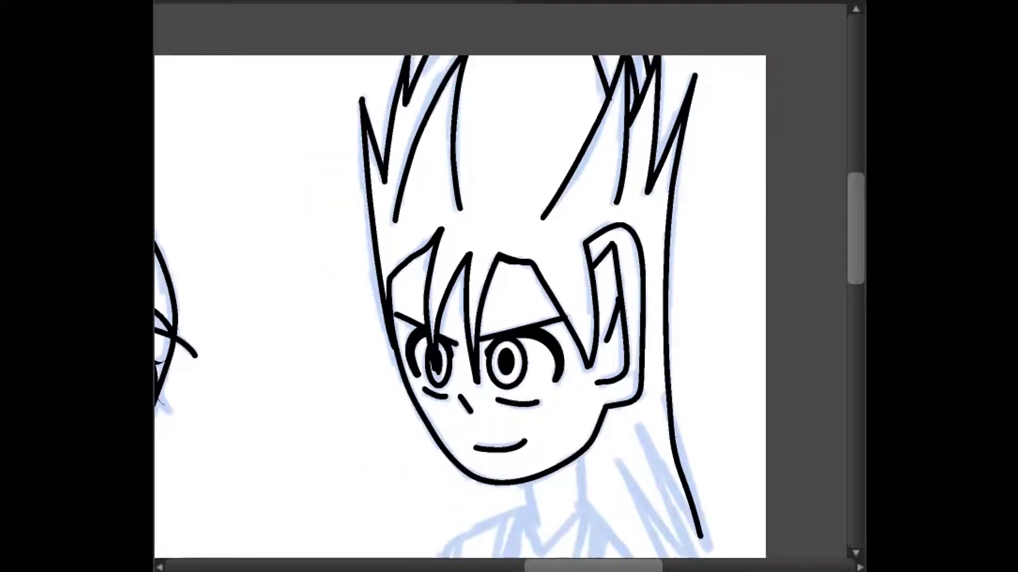
pyautogui.hotkey('ctrl', 'z')
pyautogui.moveTo(695, 74)
pyautogui.mouseDown()
pyautogui.moveTo(669, 178)
pyautogui.moveTo(713, 540)
pyautogui.mouseUp()
# Step: Ink both sides of the right figure's neck and the V-shaped collar beneath it
pyautogui.scroll(-4, 500, 318)
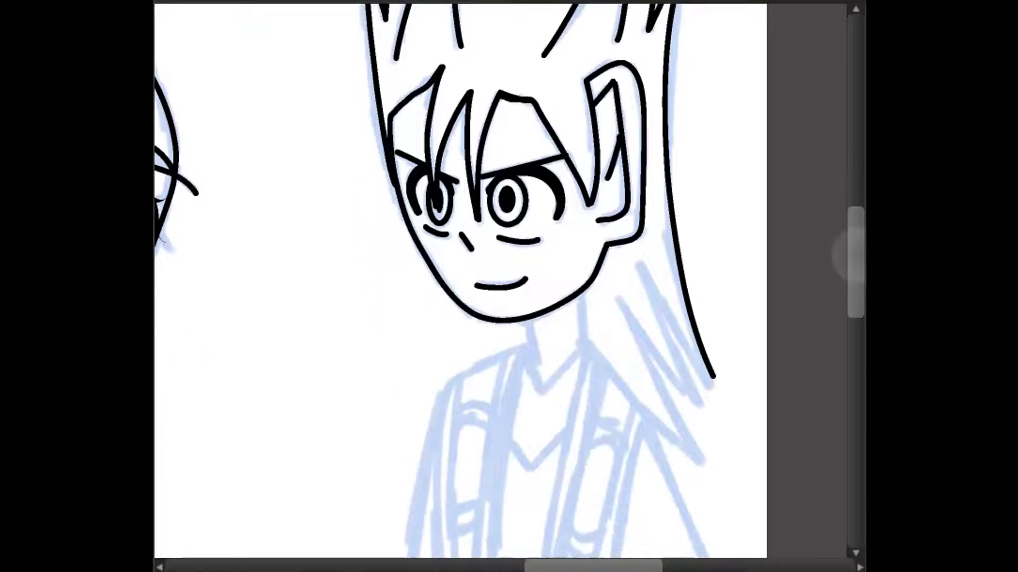
pyautogui.scroll(1, 500, 318)
pyautogui.moveTo(523, 260); pyautogui.dragTo(537, 306)
pyautogui.moveTo(607, 253); pyautogui.dragTo(612, 292)
pyautogui.moveTo(530, 281); pyautogui.dragTo(557, 352)
pyautogui.hotkey('ctrl', 'z')
pyautogui.moveTo(540, 288)
pyautogui.mouseDown()
pyautogui.moveTo(541, 326)
pyautogui.moveTo(557, 348)
pyautogui.moveTo(614, 289)
pyautogui.mouseUp()
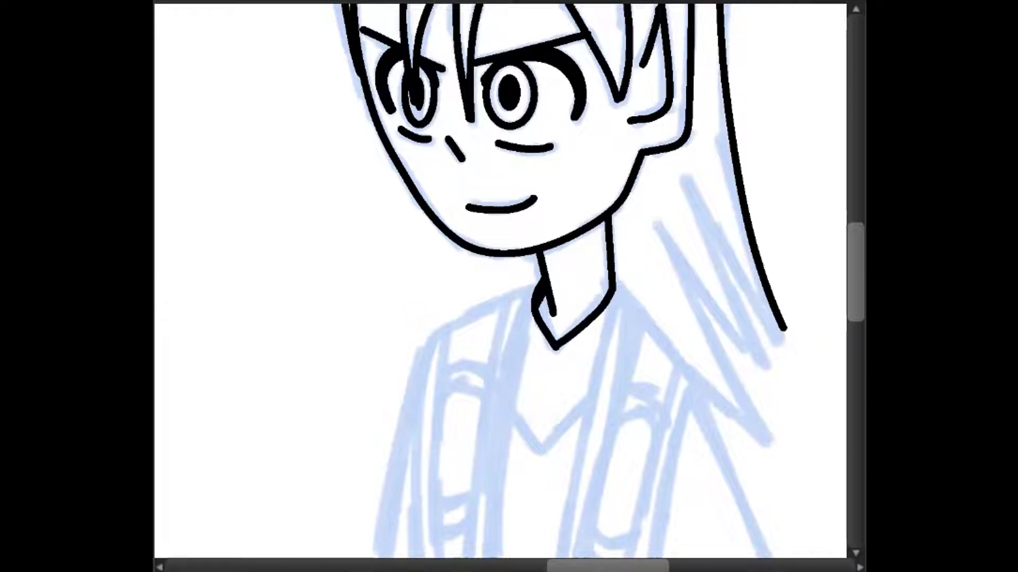
# Step: Ink the right figure's shoulder lines and the outer outlines of the two long bands hanging down the chest
pyautogui.scroll(-3, 500, 281)
pyautogui.moveTo(615, 75)
pyautogui.mouseDown()
pyautogui.moveTo(695, 168)
pyautogui.moveTo(546, 404)
pyautogui.moveTo(554, 469)
pyautogui.moveTo(572, 273)
pyautogui.moveTo(555, 468)
pyautogui.moveTo(648, 399)
pyautogui.moveTo(695, 169)
pyautogui.mouseUp()
pyautogui.hotkey('ctrl', 'z')
pyautogui.moveTo(533, 86)
pyautogui.mouseDown()
pyautogui.moveTo(487, 452)
pyautogui.moveTo(480, 98)
pyautogui.moveTo(429, 124)
pyautogui.moveTo(413, 331)
pyautogui.moveTo(424, 454)
pyautogui.mouseUp()
# Step: Ink the inner border lines of both chest bands and the shirt's V neckline between them
pyautogui.moveTo(635, 97)
pyautogui.mouseDown()
pyautogui.moveTo(582, 397)
pyautogui.moveTo(616, 463)
pyautogui.moveTo(672, 151)
pyautogui.mouseUp()
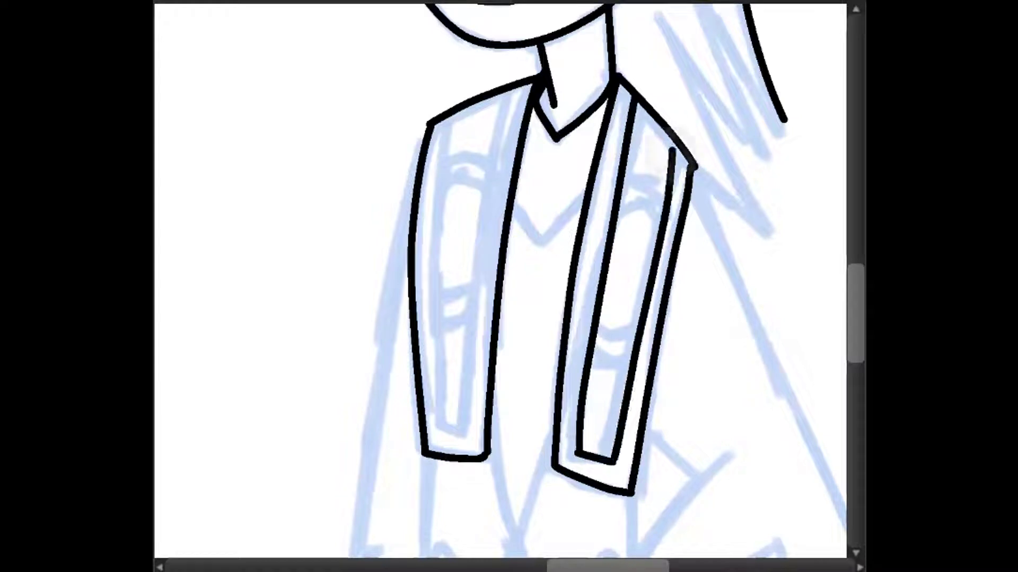
pyautogui.moveTo(448, 116); pyautogui.dragTo(439, 436)
pyautogui.moveTo(513, 89); pyautogui.dragTo(463, 438)
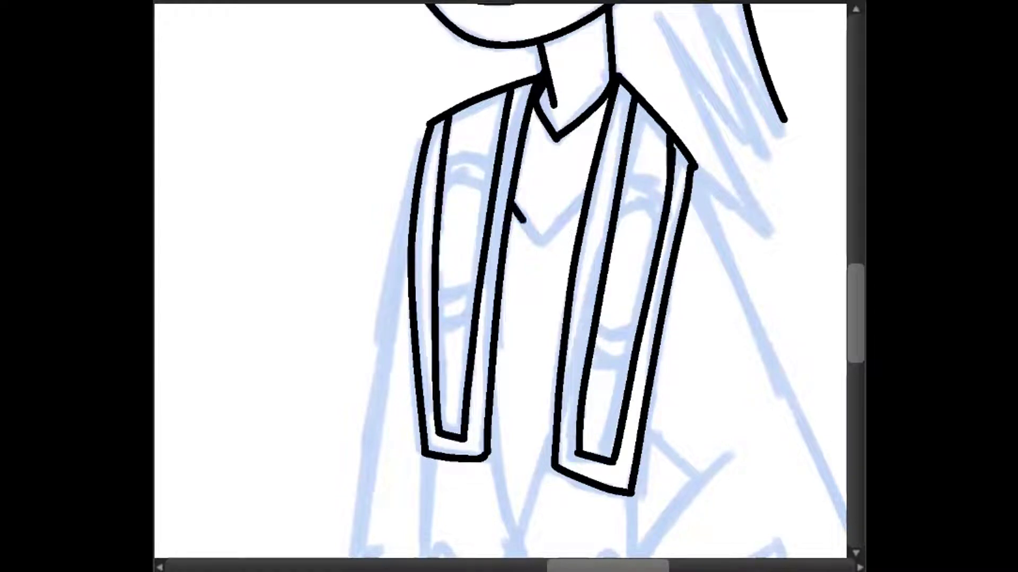
pyautogui.moveTo(525, 222); pyautogui.dragTo(586, 188)
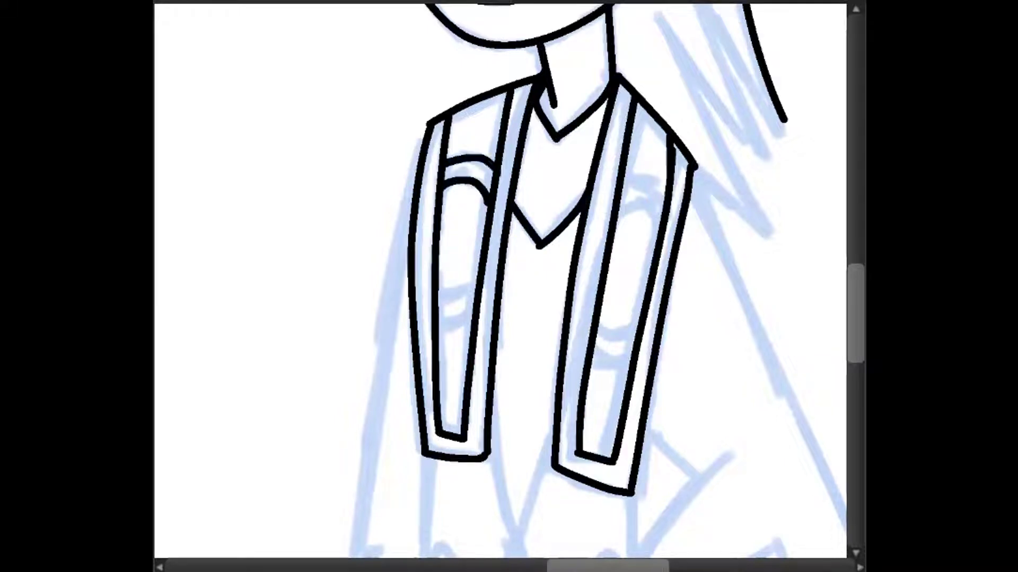
# Step: Ink the paired curved lines that frame a rounded emblem area at the top and bottom on both chest bands
pyautogui.moveTo(618, 212); pyautogui.dragTo(657, 228)
pyautogui.moveTo(623, 190)
pyautogui.mouseDown()
pyautogui.moveTo(660, 185)
pyautogui.moveTo(666, 210)
pyautogui.mouseUp()
pyautogui.moveTo(596, 335); pyautogui.dragTo(639, 319)
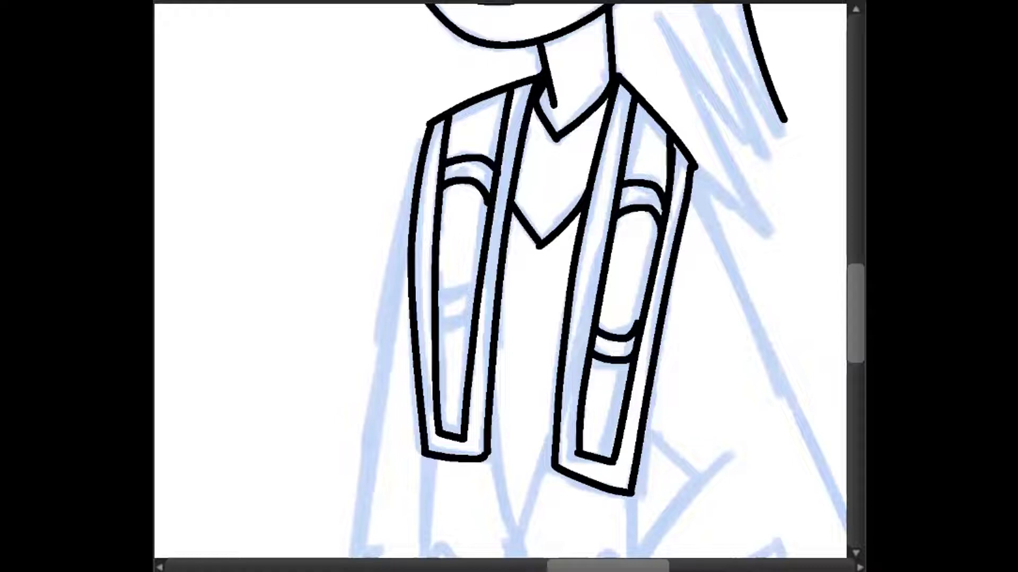
pyautogui.moveTo(439, 294); pyautogui.dragTo(478, 265)
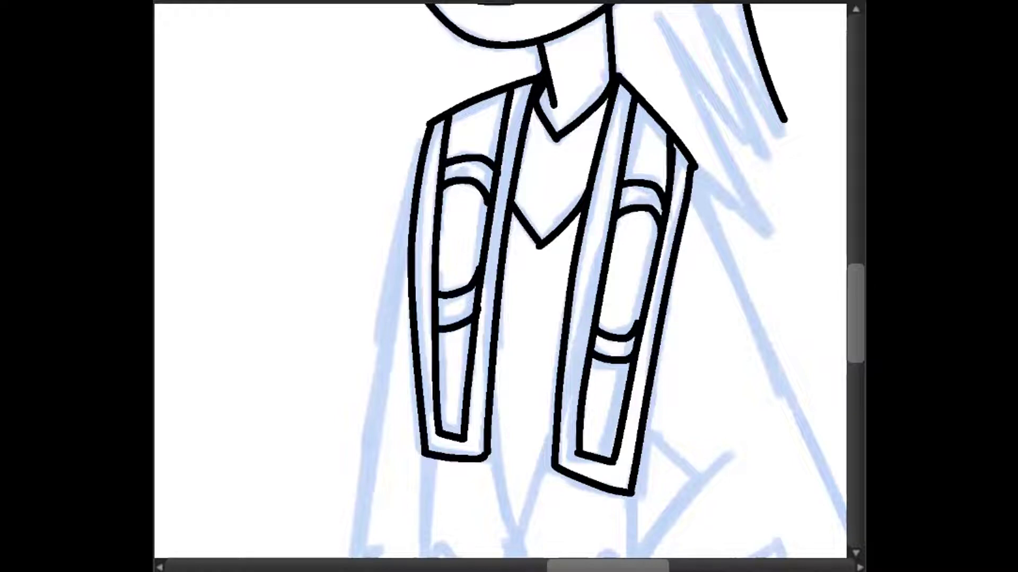
# Step: Ink a crescent flame emblem in one chest band and a tall narrow oval in the other band's emblem area
pyautogui.moveTo(454, 200); pyautogui.dragTo(456, 198)
pyautogui.moveTo(466, 234)
pyautogui.mouseDown()
pyautogui.moveTo(446, 254)
pyautogui.moveTo(467, 212)
pyautogui.mouseUp()
pyautogui.hotkey('ctrl', 'd')
pyautogui.moveTo(639, 239)
pyautogui.mouseDown()
pyautogui.moveTo(625, 290)
pyautogui.moveTo(614, 289)
pyautogui.moveTo(644, 279)
pyautogui.mouseUp()
pyautogui.scroll(2, 508, 287)
pyautogui.hotkey('ctrl', 't')
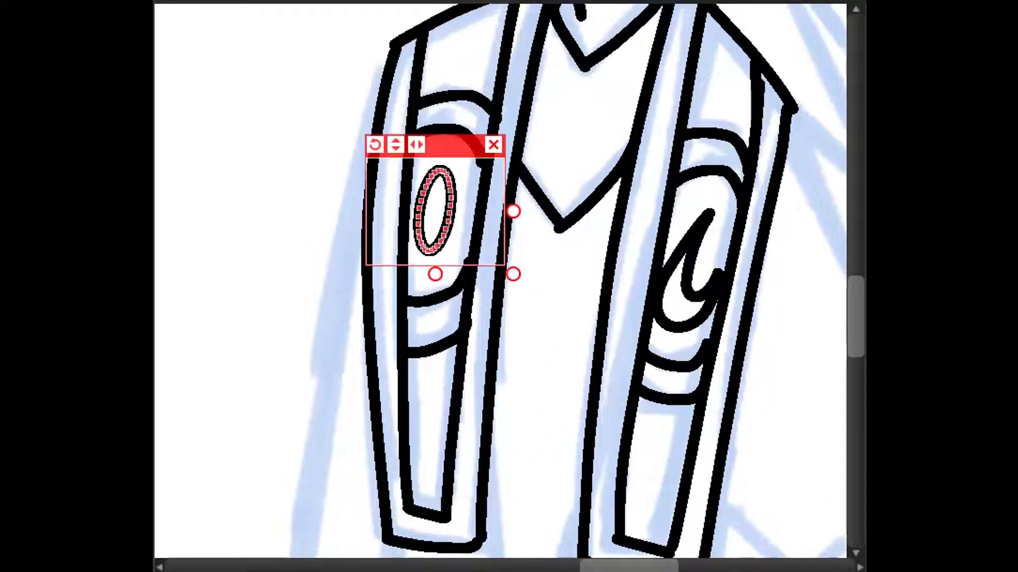
pyautogui.press('Return')
# Step: Place small black-outlined ovals around the tall oval in the chest band's emblem
pyautogui.hotkey('ctrl', 't')
pyautogui.moveTo(460, 162); pyautogui.dragTo(467, 176)
pyautogui.moveTo(477, 175); pyautogui.dragTo(413, 275)
pyautogui.click(443, 270)
pyautogui.click(413, 275)
pyautogui.press('Return')
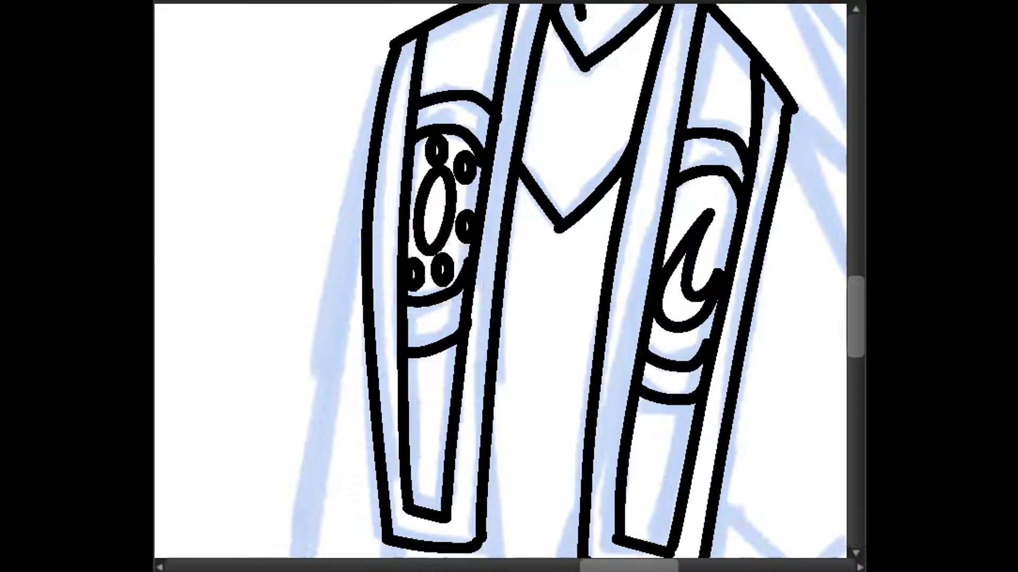
pyautogui.hotkey('ctrl', '-')
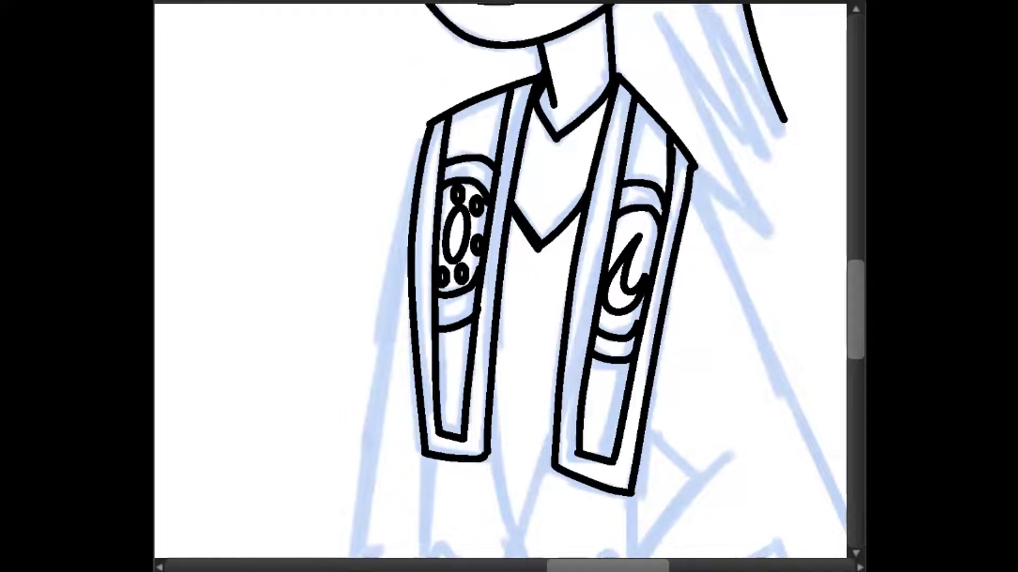
# Step: Ink the right figure's outer sleeve line from the shoulder to the canvas edge and the zigzag hair tips behind the neck
pyautogui.hotkey('ctrl', '-')
pyautogui.moveTo(644, 195); pyautogui.dragTo(765, 504)
pyautogui.moveTo(641, 45); pyautogui.dragTo(711, 160)
pyautogui.moveTo(615, 87); pyautogui.dragTo(702, 195)
pyautogui.moveTo(639, 42); pyautogui.dragTo(701, 199)
pyautogui.hotkey('ctrl', 'z')
pyautogui.moveTo(639, 42); pyautogui.dragTo(697, 201)
pyautogui.hotkey('ctrl', 'z')
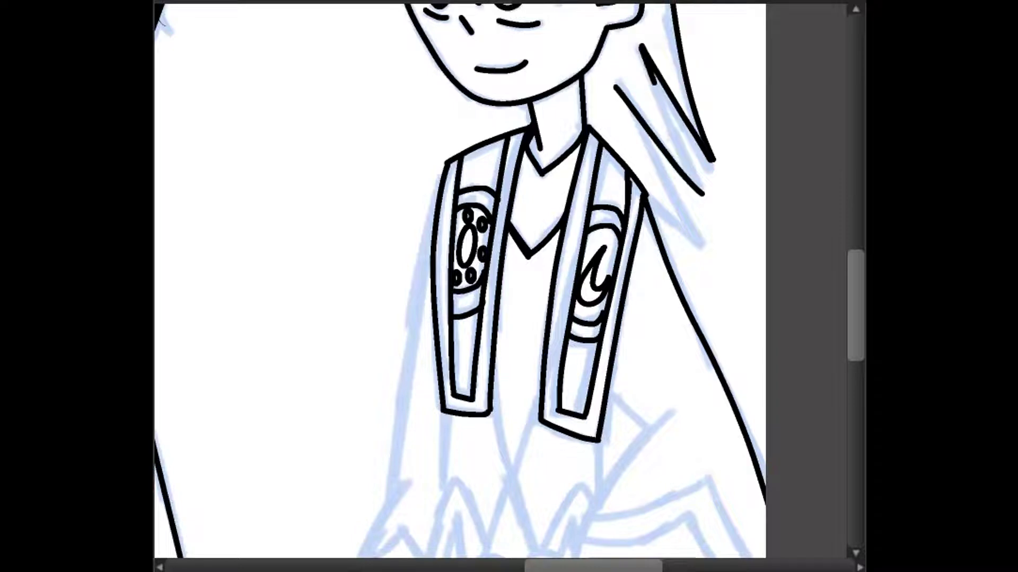
pyautogui.moveTo(641, 45); pyautogui.dragTo(702, 195)
pyautogui.moveTo(615, 86); pyautogui.dragTo(704, 254)
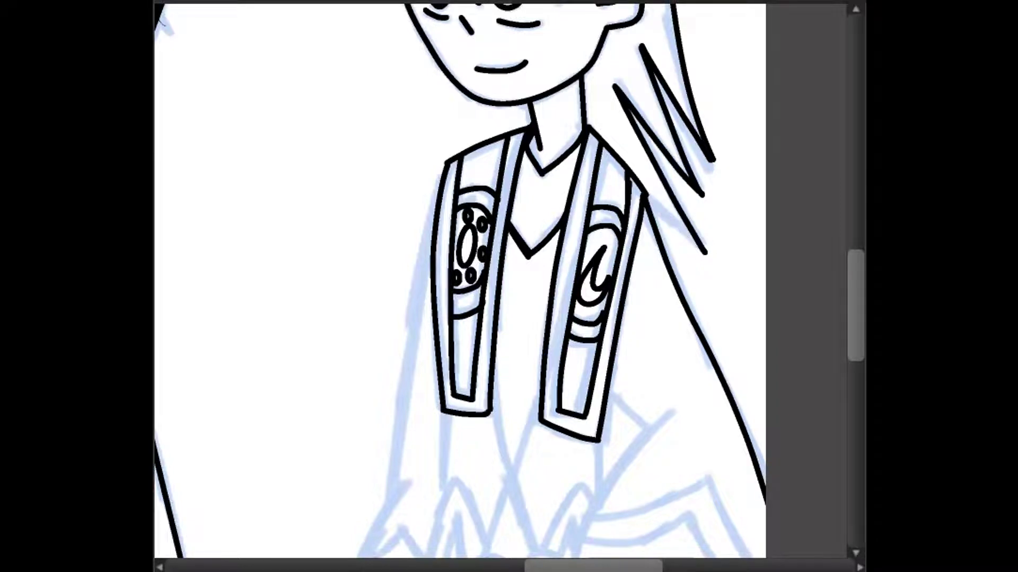
# Step: Ink the curved front edge of the right figure's near sleeve, its pointed double trim and the fold lines at the bottom
pyautogui.scroll(-3, 461, 280)
pyautogui.moveTo(564, 449)
pyautogui.mouseDown()
pyautogui.moveTo(568, 418)
pyautogui.moveTo(683, 233)
pyautogui.mouseUp()
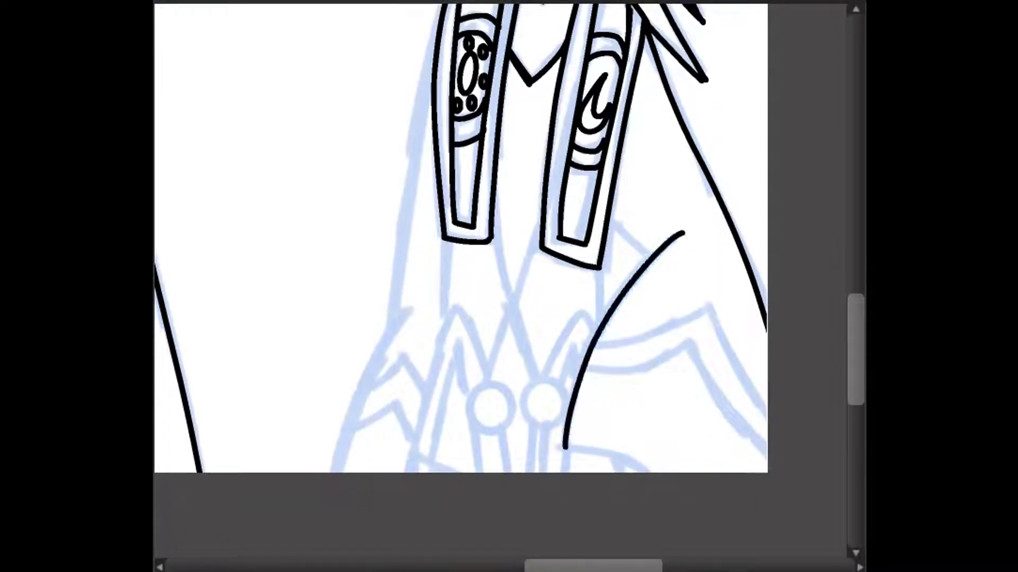
pyautogui.moveTo(567, 448); pyautogui.dragTo(655, 472)
pyautogui.moveTo(586, 371); pyautogui.dragTo(766, 444)
pyautogui.moveTo(594, 343)
pyautogui.mouseDown()
pyautogui.moveTo(712, 304)
pyautogui.moveTo(766, 401)
pyautogui.mouseUp()
pyautogui.moveTo(565, 449); pyautogui.dragTo(567, 472)
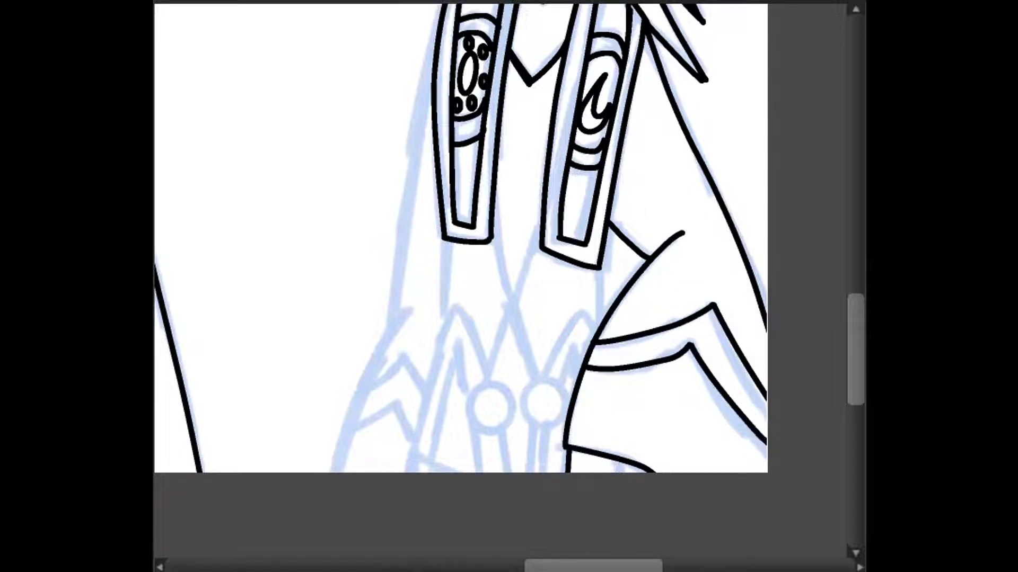
# Step: Ink the crossing front edges of the right figure's robe and two round beads where they end at the waist
pyautogui.scroll(2, 461, 265)
pyautogui.moveTo(522, 87); pyautogui.dragTo(514, 425)
pyautogui.moveTo(585, 82); pyautogui.dragTo(514, 425)
pyautogui.scroll(-3, 461, 281)
pyautogui.moveTo(467, 333)
pyautogui.mouseDown()
pyautogui.moveTo(513, 389)
pyautogui.moveTo(543, 360)
pyautogui.mouseUp()
pyautogui.press('Return')
pyautogui.moveTo(488, 332)
pyautogui.mouseDown()
pyautogui.moveTo(514, 258)
pyautogui.moveTo(535, 333)
pyautogui.mouseUp()
pyautogui.moveTo(451, 423); pyautogui.dragTo(481, 426)
pyautogui.hotkey('ctrl', 'z')
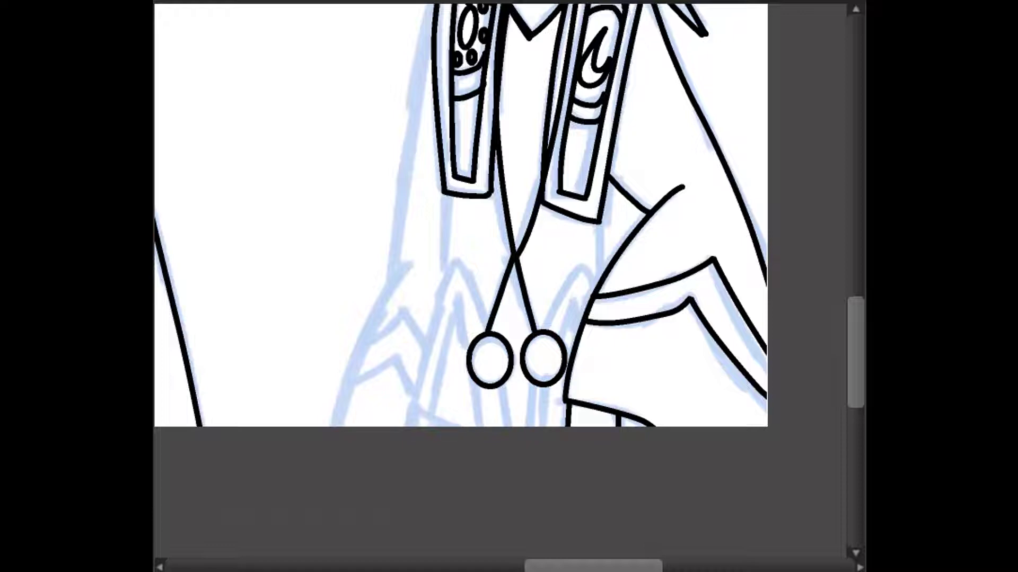
# Step: Ink the pointed loops beside the waist beads with their inner lines, the hanging cords and the robe's side line
pyautogui.moveTo(412, 377); pyautogui.dragTo(486, 404)
pyautogui.moveTo(537, 424); pyautogui.dragTo(566, 397)
pyautogui.moveTo(419, 385)
pyautogui.mouseDown()
pyautogui.moveTo(459, 264)
pyautogui.moveTo(492, 330)
pyautogui.mouseUp()
pyautogui.moveTo(542, 330); pyautogui.dragTo(597, 281)
pyautogui.moveTo(601, 222); pyautogui.dragTo(599, 280)
pyautogui.moveTo(535, 383); pyautogui.dragTo(524, 427)
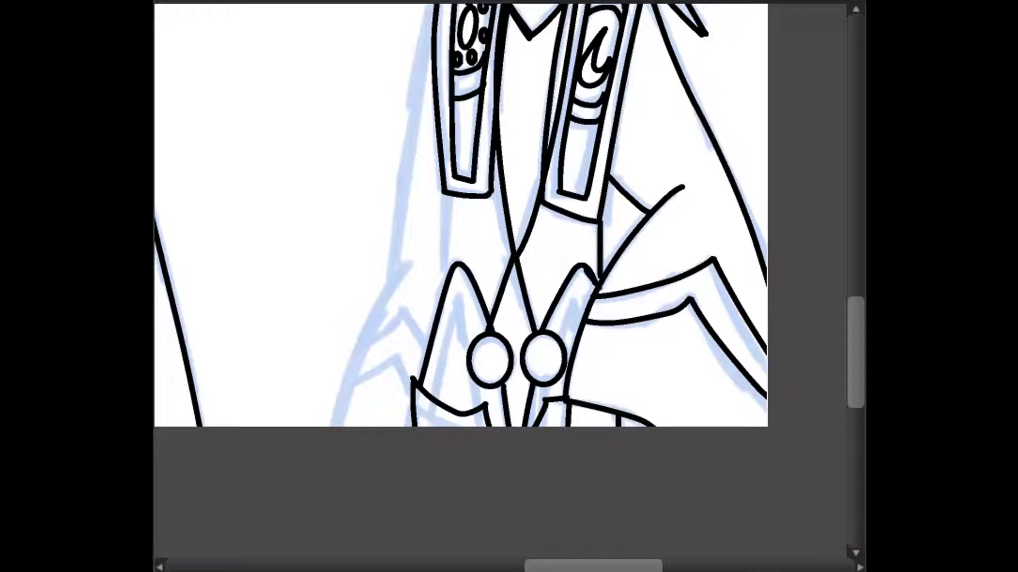
pyautogui.moveTo(557, 338); pyautogui.dragTo(585, 307)
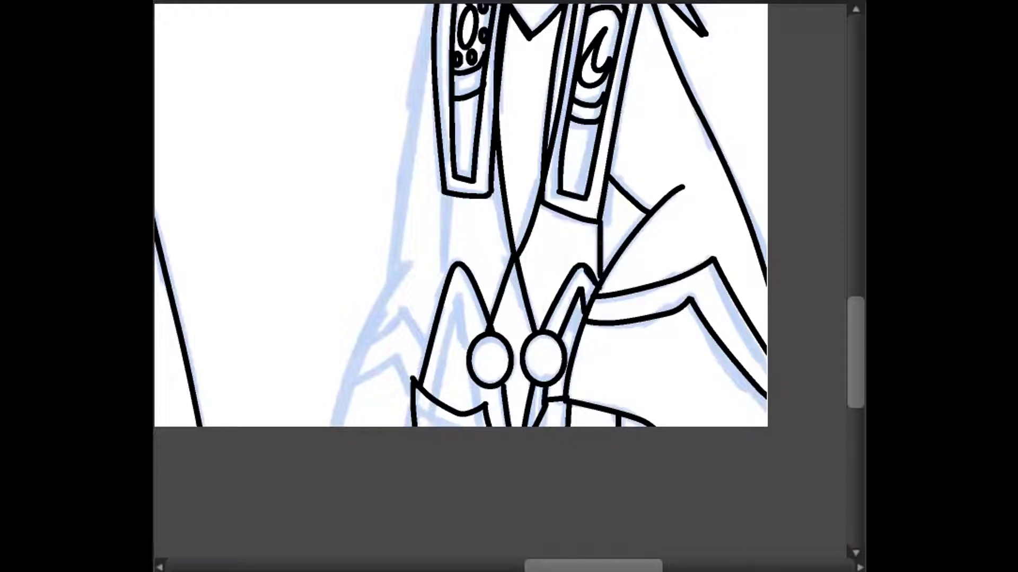
pyautogui.moveTo(430, 396)
pyautogui.mouseDown()
pyautogui.moveTo(450, 331)
pyautogui.moveTo(481, 407)
pyautogui.mouseUp()
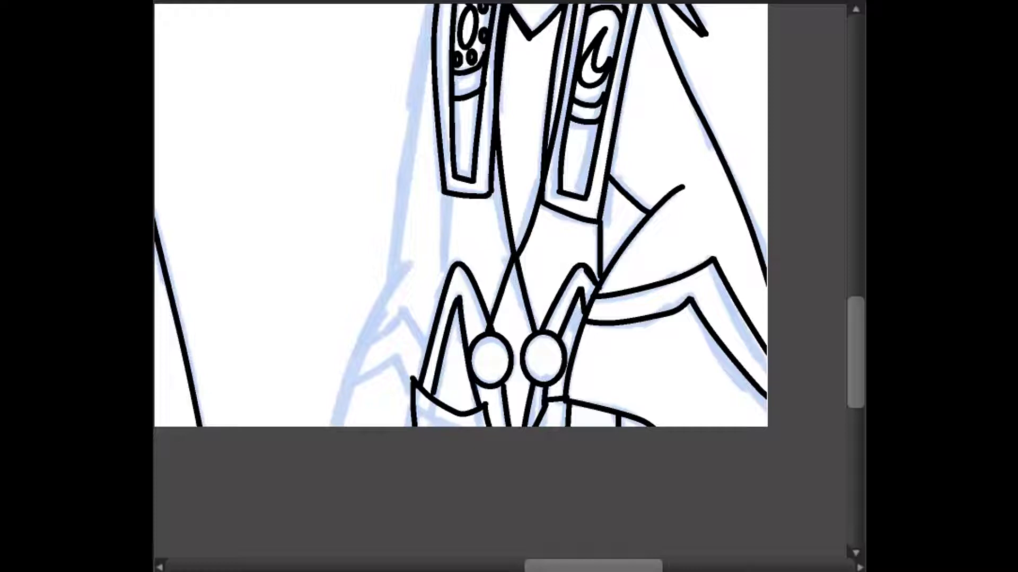
# Step: Ink the right figure's far arm and sleeve outline with its two zigzag trim lines, plus the torso side line
pyautogui.scroll(3, 460, 270)
pyautogui.moveTo(445, 308)
pyautogui.mouseDown()
pyautogui.moveTo(445, 395)
pyautogui.moveTo(350, 488)
pyautogui.moveTo(334, 537)
pyautogui.mouseUp()
pyautogui.moveTo(436, 112); pyautogui.dragTo(393, 404)
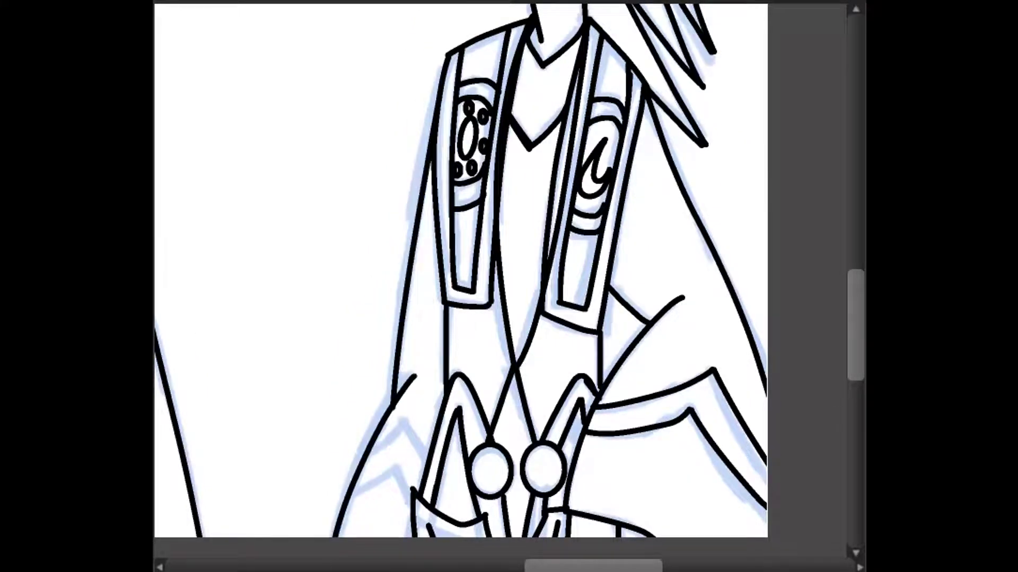
pyautogui.moveTo(369, 454); pyautogui.dragTo(408, 420)
pyautogui.moveTo(351, 491); pyautogui.dragTo(402, 479)
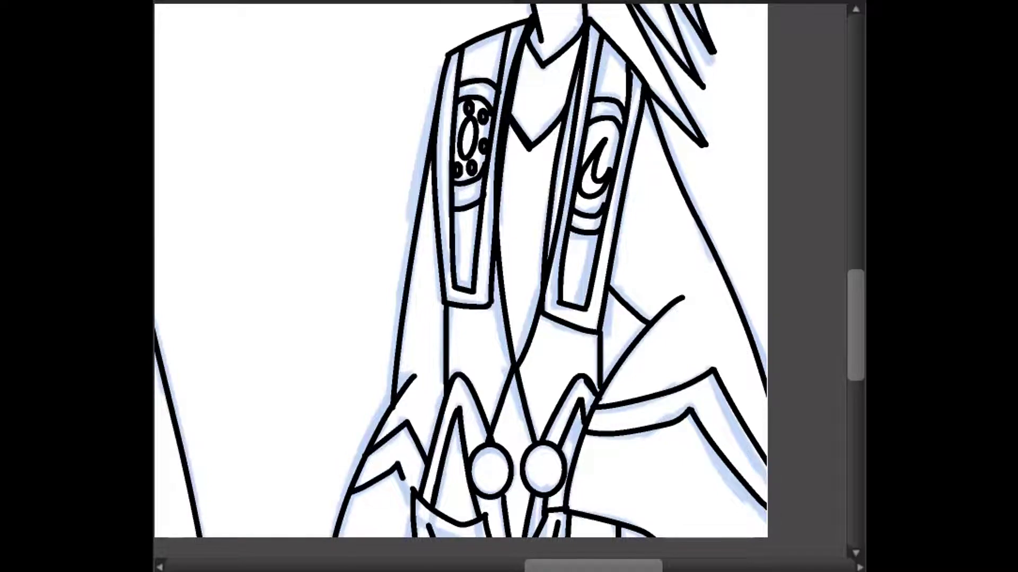
# Step: Replace the default name of the new layer for the left figure's line art
pyautogui.scroll(5, 460, 280)
pyautogui.scroll(-2, 498, 281)
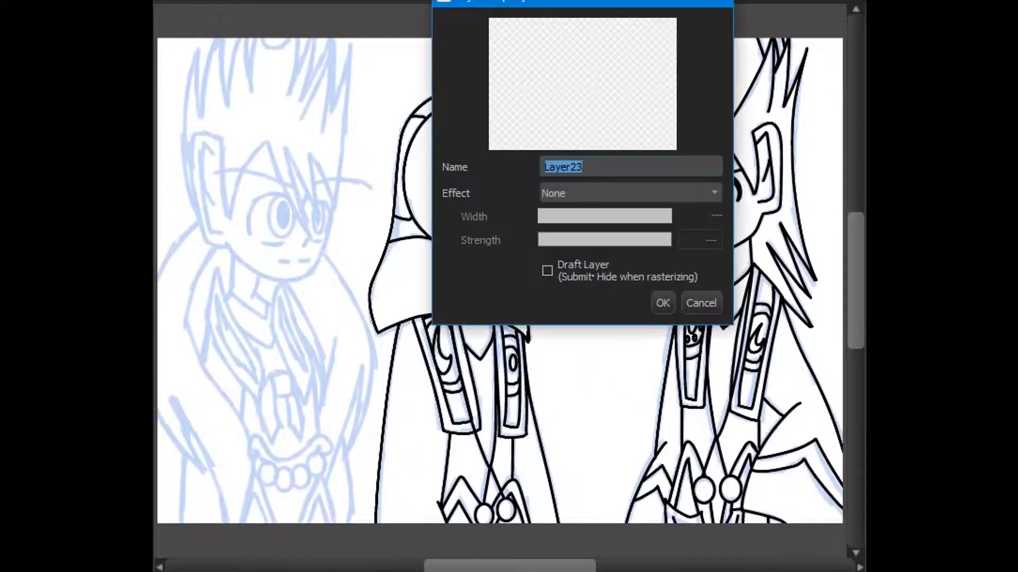
pyautogui.press('BackSpace')
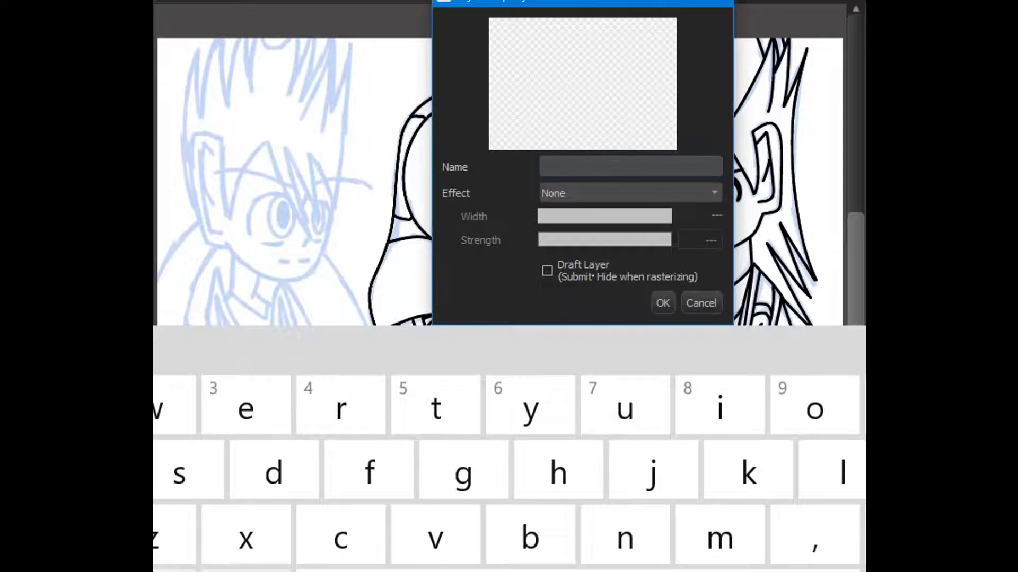
pyautogui.press('Return')
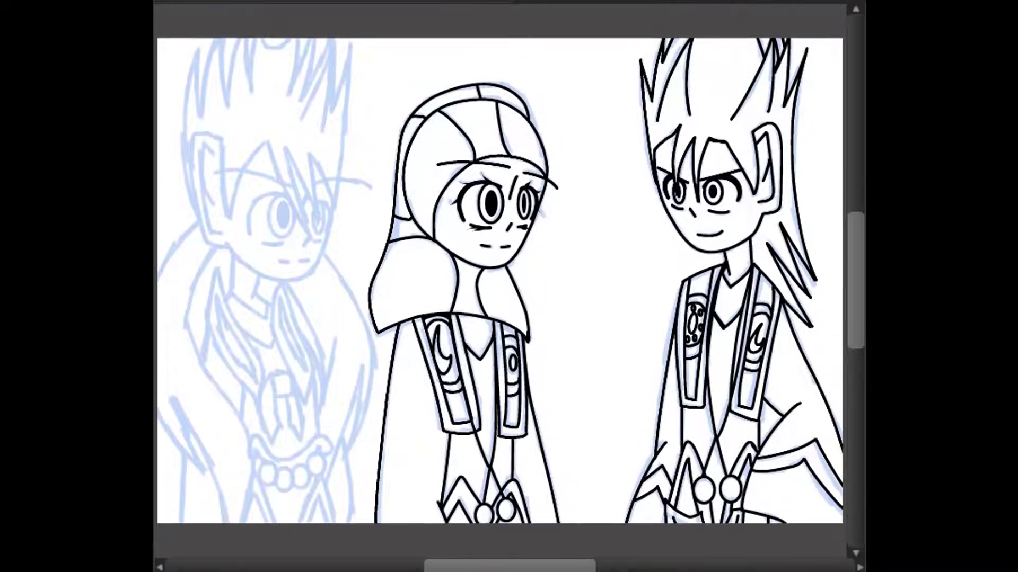
# Step: Ink both of the left figure's arched eyebrows
pyautogui.scroll(-2, 477, 265)
pyautogui.scroll(5, 398, 239)
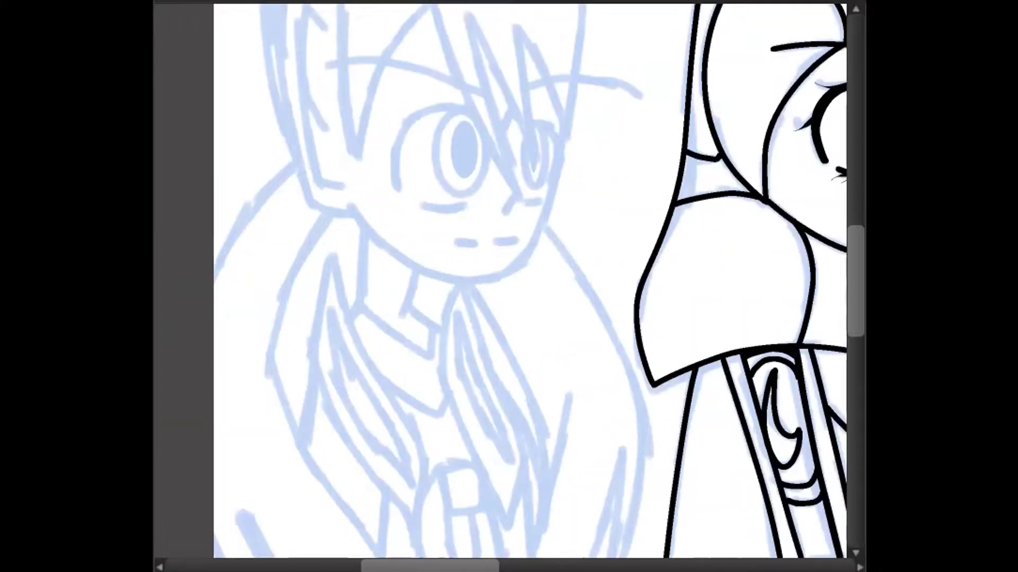
pyautogui.scroll(3, 501, 281)
pyautogui.moveTo(530, 236); pyautogui.dragTo(654, 234)
pyautogui.moveTo(268, 204); pyautogui.dragTo(477, 245)
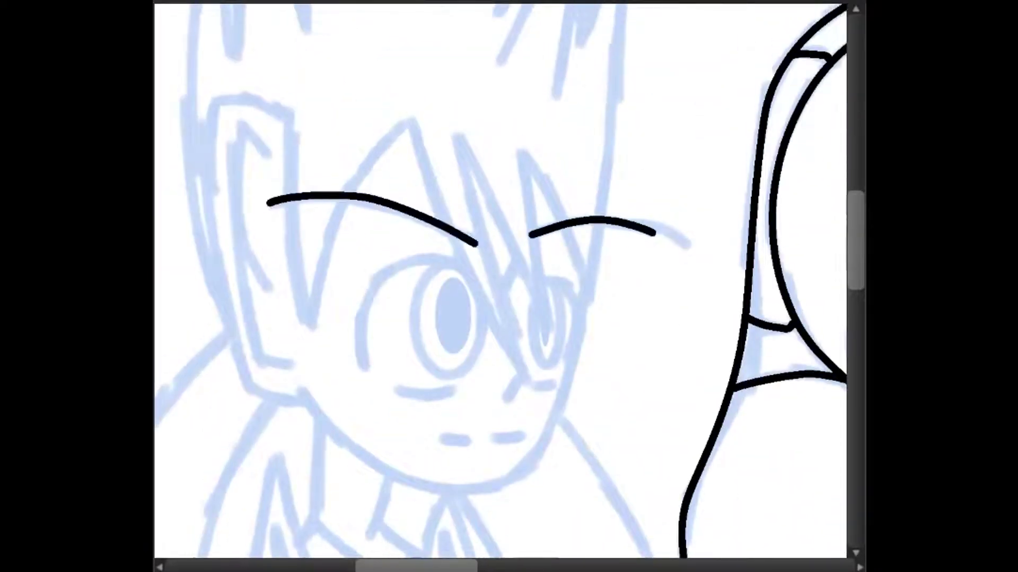
# Step: Ink the left figure's pointed bangs across the forehead and the face contour from ear to temple
pyautogui.scroll(2, 503, 284)
pyautogui.moveTo(366, 39); pyautogui.dragTo(535, 412)
pyautogui.hotkey('ctrl', 'z')
pyautogui.moveTo(435, 61)
pyautogui.mouseDown()
pyautogui.moveTo(536, 409)
pyautogui.moveTo(570, 350)
pyautogui.mouseUp()
pyautogui.moveTo(535, 93)
pyautogui.mouseDown()
pyautogui.moveTo(571, 352)
pyautogui.moveTo(613, 245)
pyautogui.moveTo(631, 292)
pyautogui.mouseUp()
pyautogui.moveTo(356, 42)
pyautogui.mouseDown()
pyautogui.moveTo(289, 111)
pyautogui.moveTo(215, 359)
pyautogui.mouseUp()
pyautogui.scroll(-1, 501, 279)
pyautogui.moveTo(302, 391)
pyautogui.mouseDown()
pyautogui.moveTo(495, 486)
pyautogui.moveTo(585, 289)
pyautogui.mouseUp()
# Step: Ink the tall hair spikes on the far side of the left figure's head, down to the temple, undoing the misplaced strokes
pyautogui.scroll(5, 501, 281)
pyautogui.moveTo(573, 157); pyautogui.dragTo(495, 301)
pyautogui.moveTo(590, 103); pyautogui.dragTo(555, 335)
pyautogui.moveTo(580, 277)
pyautogui.mouseDown()
pyautogui.moveTo(596, 244)
pyautogui.moveTo(618, 312)
pyautogui.moveTo(588, 525)
pyautogui.mouseUp()
pyautogui.moveTo(465, 235)
pyautogui.mouseDown()
pyautogui.moveTo(528, 87)
pyautogui.moveTo(512, 252)
pyautogui.mouseUp()
pyautogui.moveTo(572, 87); pyautogui.dragTo(529, 228)
pyautogui.hotkey('ctrl', 'z')
pyautogui.hotkey('ctrl', 'z')
pyautogui.hotkey('ctrl', 'z')
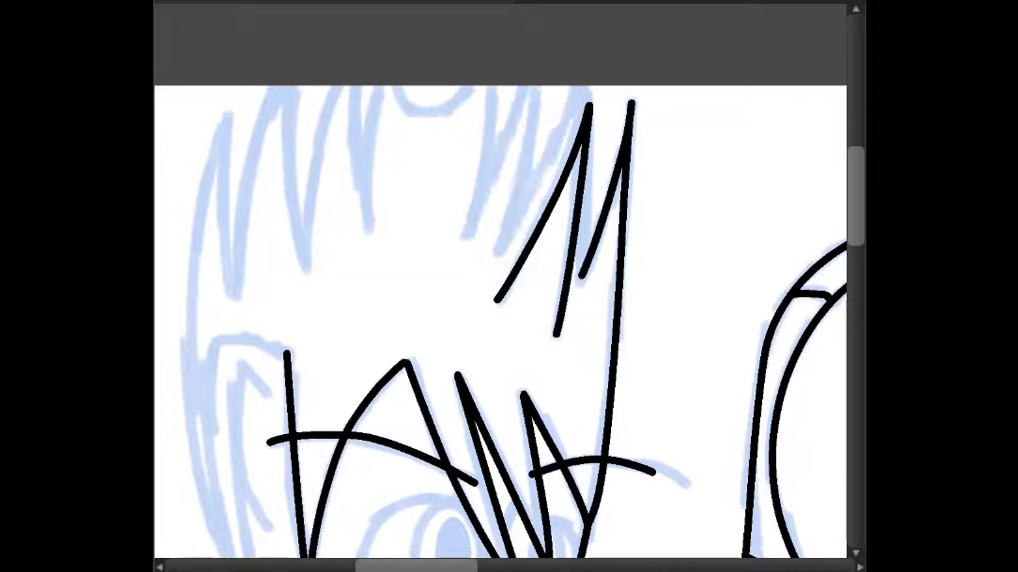
# Step: Ink the remaining upper hair strands across the left figure's head up to the canvas edge, including the curved gap in the middle
pyautogui.moveTo(581, 275); pyautogui.dragTo(585, 87)
pyautogui.moveTo(499, 249)
pyautogui.mouseDown()
pyautogui.moveTo(583, 87)
pyautogui.moveTo(519, 188)
pyautogui.moveTo(540, 86)
pyautogui.mouseUp()
pyautogui.moveTo(465, 229); pyautogui.dragTo(528, 86)
pyautogui.moveTo(301, 269)
pyautogui.mouseDown()
pyautogui.moveTo(336, 87)
pyautogui.moveTo(369, 236)
pyautogui.moveTo(378, 87)
pyautogui.moveTo(407, 109)
pyautogui.moveTo(476, 87)
pyautogui.moveTo(466, 229)
pyautogui.mouseUp()
pyautogui.moveTo(239, 291); pyautogui.dragTo(283, 87)
pyautogui.moveTo(301, 269); pyautogui.dragTo(292, 87)
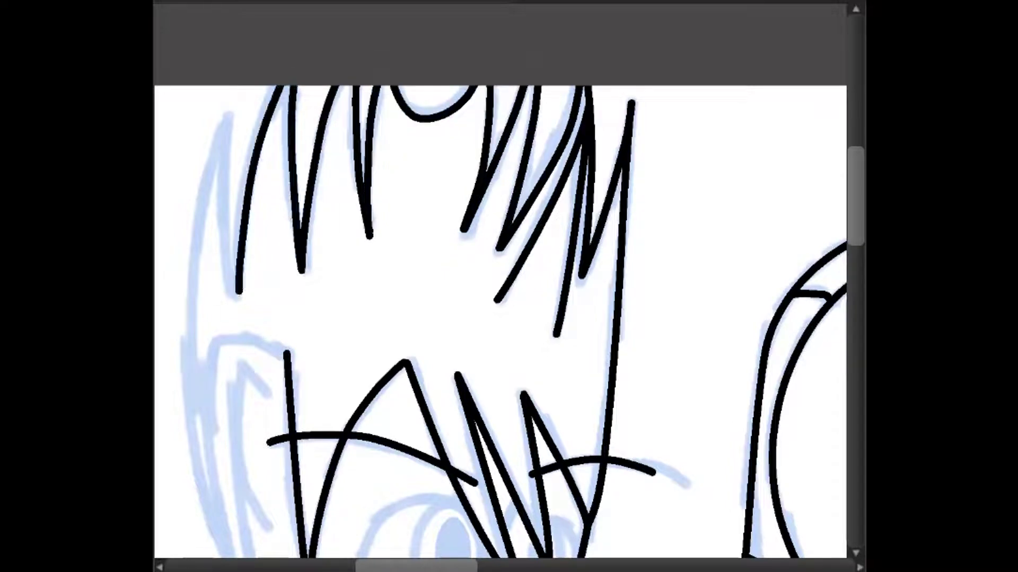
# Step: Ink the left figure's ear outline and its inner fold lines
pyautogui.scroll(-3, 500, 318)
pyautogui.moveTo(287, 155)
pyautogui.mouseDown()
pyautogui.moveTo(238, 137)
pyautogui.moveTo(214, 228)
pyautogui.moveTo(252, 424)
pyautogui.moveTo(305, 435)
pyautogui.mouseUp()
pyautogui.moveTo(235, 168)
pyautogui.mouseDown()
pyautogui.moveTo(247, 313)
pyautogui.moveTo(286, 407)
pyautogui.moveTo(264, 203)
pyautogui.mouseUp()
pyautogui.moveTo(246, 289); pyautogui.dragTo(273, 337)
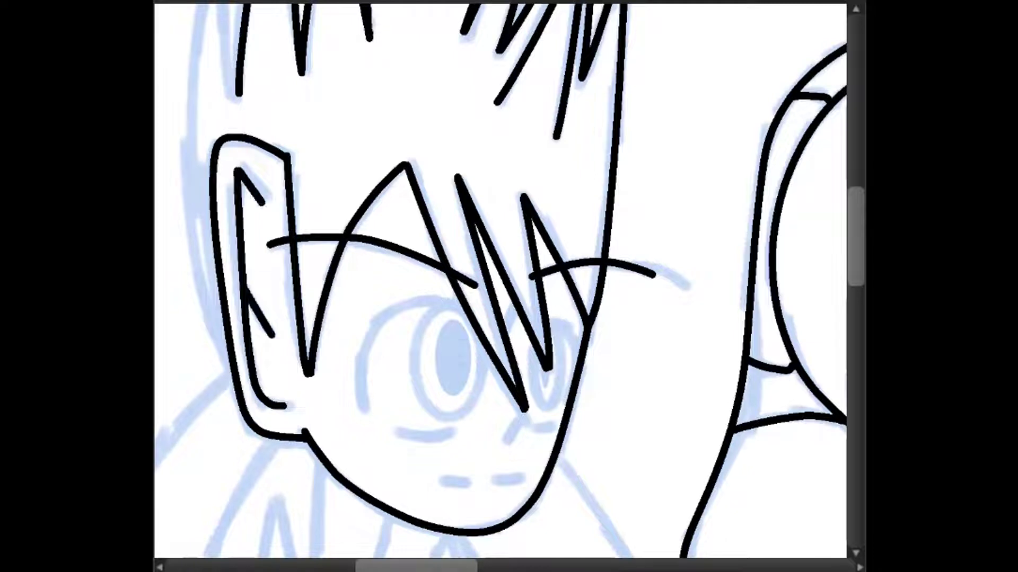
# Step: Ink the outermost hair spike and the hair edge running down behind the left figure's ear
pyautogui.scroll(3, 501, 318)
pyautogui.moveTo(232, 98)
pyautogui.mouseDown()
pyautogui.moveTo(209, 180)
pyautogui.moveTo(233, 553)
pyautogui.mouseUp()
pyautogui.moveTo(231, 97)
pyautogui.mouseDown()
pyautogui.moveTo(237, 273)
pyautogui.moveTo(232, 95)
pyautogui.mouseUp()
pyautogui.hotkey('ctrl', 'z')
pyautogui.scroll(-4, 500, 312)
# Step: Ink thick curved upper lash lines on both of the left figure's eyes
pyautogui.scroll(3, 498, 295)
pyautogui.moveTo(613, 249); pyautogui.dragTo(644, 416)
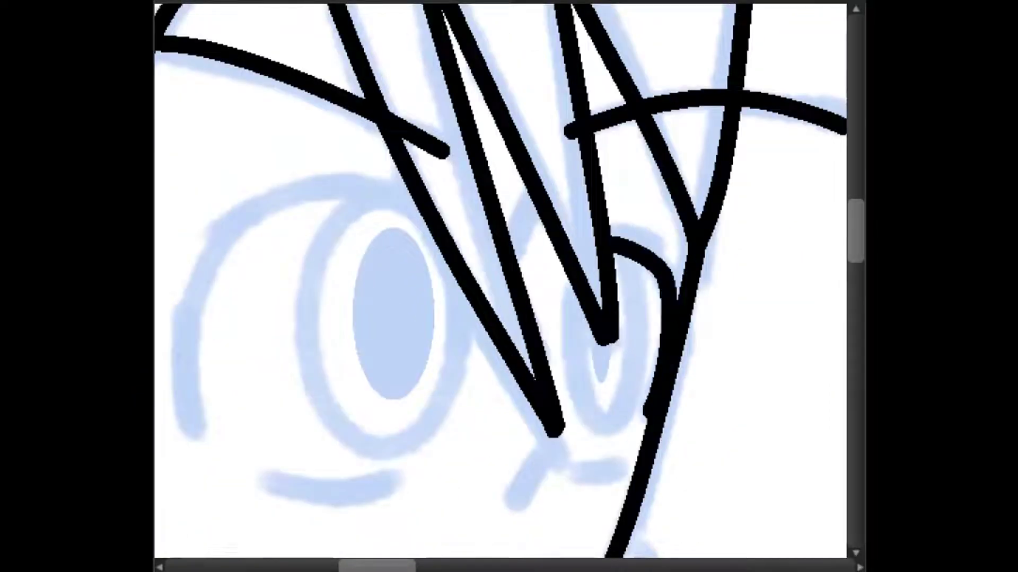
pyautogui.moveTo(608, 225); pyautogui.dragTo(681, 297)
pyautogui.moveTo(200, 428)
pyautogui.mouseDown()
pyautogui.moveTo(421, 186)
pyautogui.moveTo(185, 260)
pyautogui.moveTo(408, 182)
pyautogui.mouseUp()
# Step: Ink the short lines under both of the left figure's eyes and the slanted nose line
pyautogui.moveTo(575, 465); pyautogui.dragTo(625, 470)
pyautogui.click(514, 503)
pyautogui.moveTo(541, 462); pyautogui.dragTo(512, 505)
pyautogui.moveTo(258, 477); pyautogui.dragTo(384, 480)
# Step: Ink the oval iris outlines in both of the left figure's eyes
pyautogui.moveTo(307, 186)
pyautogui.mouseDown()
pyautogui.moveTo(484, 318)
pyautogui.moveTo(318, 202)
pyautogui.mouseUp()
pyautogui.moveTo(568, 247); pyautogui.dragTo(644, 435)
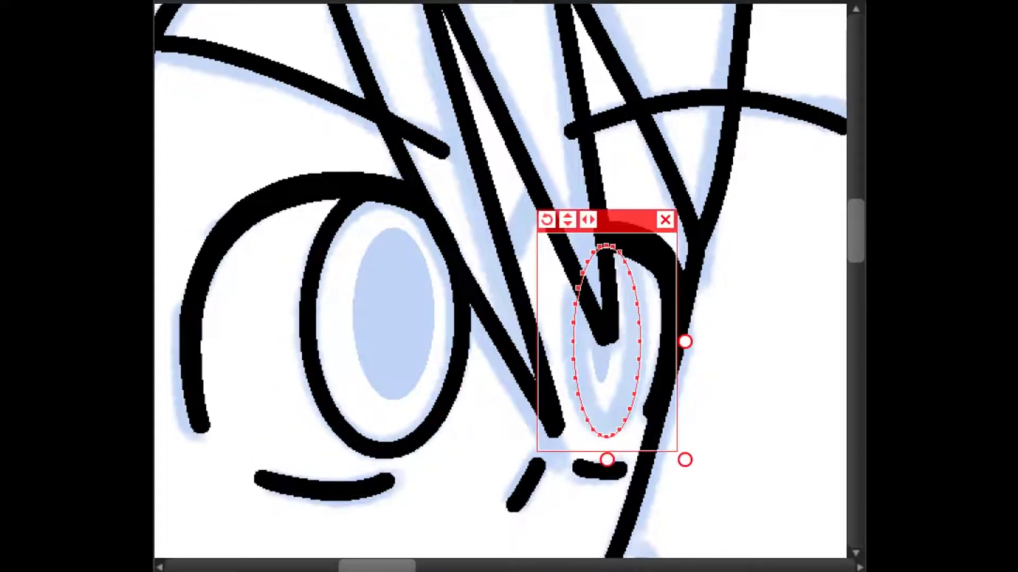
pyautogui.hotkey('ctrl', 'z')
pyautogui.moveTo(604, 335)
pyautogui.mouseDown()
pyautogui.moveTo(604, 412)
pyautogui.moveTo(604, 334)
pyautogui.mouseUp()
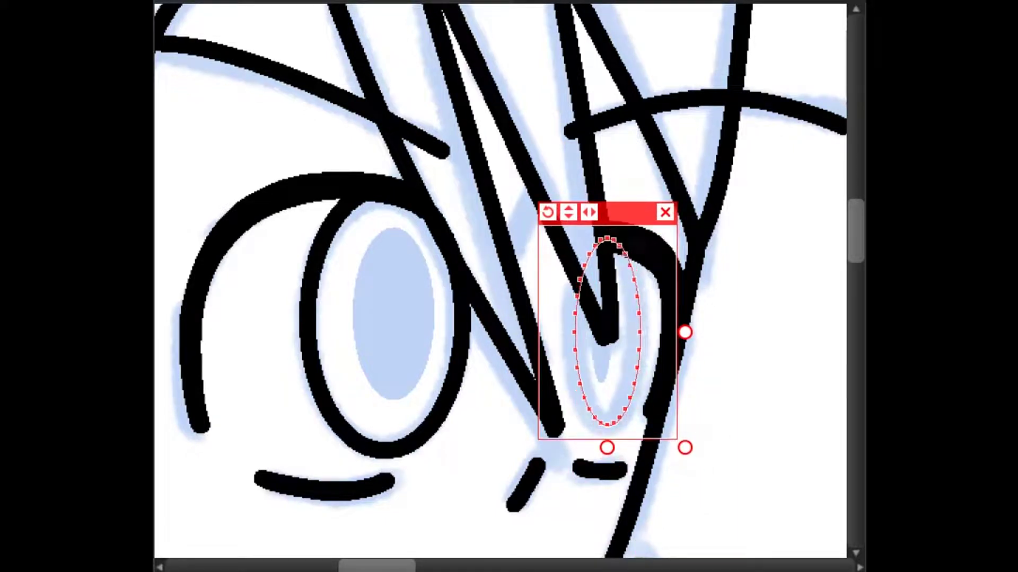
pyautogui.press('Return')
# Step: Add solid black oval pupils inside both of the left figure's irises
pyautogui.click(394, 324)
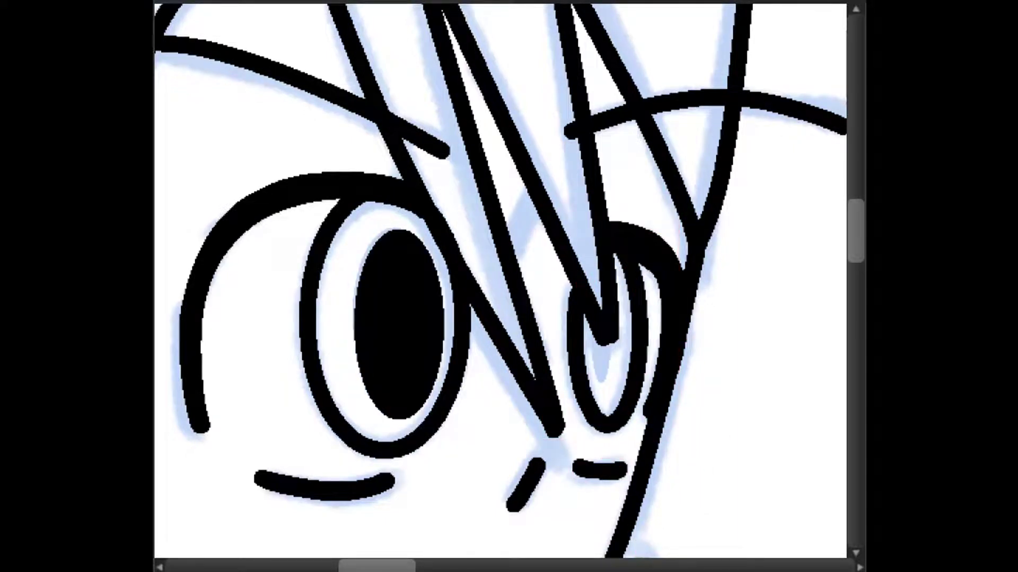
pyautogui.click(603, 339)
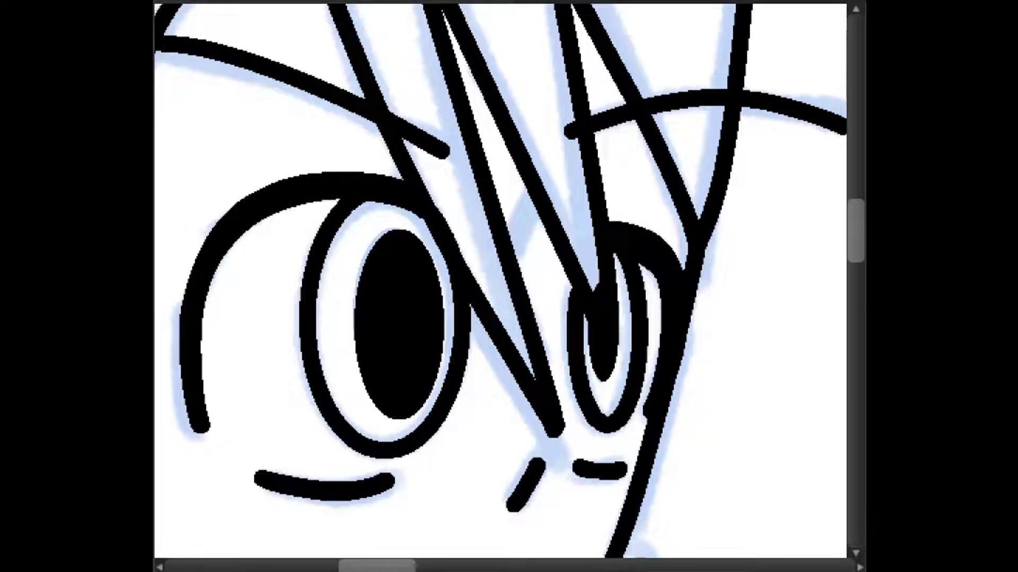
pyautogui.hotkey('ctrl', '-')
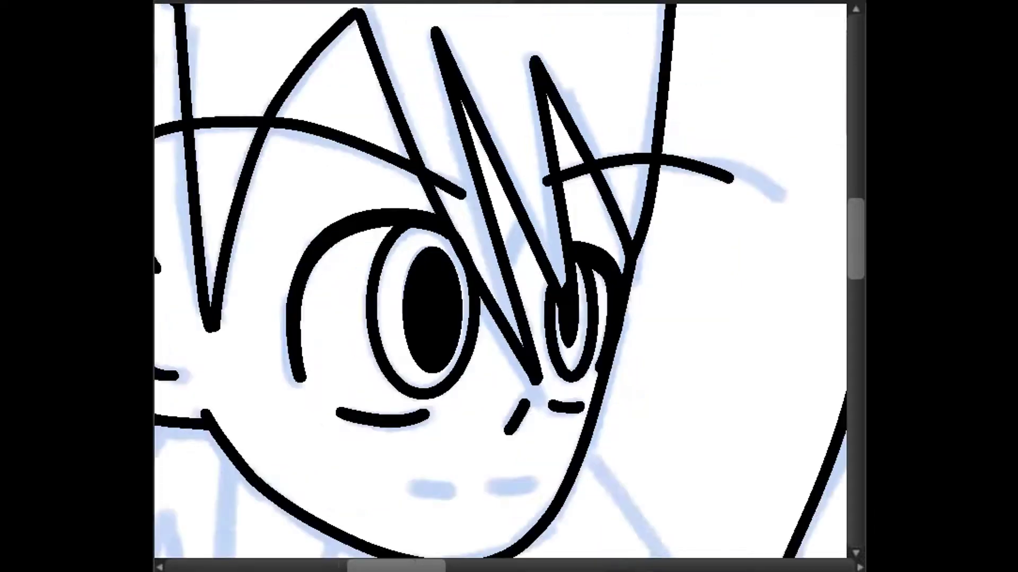
# Step: Ink the left figure's two short mouth dashes and the neck and collar lines below the chin
pyautogui.scroll(-5, 501, 280)
pyautogui.moveTo(412, 258); pyautogui.dragTo(454, 265)
pyautogui.moveTo(488, 261); pyautogui.dragTo(534, 255)
pyautogui.moveTo(337, 316); pyautogui.dragTo(303, 403)
pyautogui.moveTo(234, 242)
pyautogui.mouseDown()
pyautogui.moveTo(226, 302)
pyautogui.moveTo(355, 489)
pyautogui.moveTo(307, 404)
pyautogui.mouseUp()
# Step: Ink the left figure's two curved, pointed lapels with their inner shapes and the neckline curve between them
pyautogui.hotkey('ctrl', '-')
pyautogui.scroll(-4, 500, 281)
pyautogui.moveTo(277, 86)
pyautogui.mouseDown()
pyautogui.moveTo(404, 366)
pyautogui.moveTo(384, 457)
pyautogui.mouseUp()
pyautogui.moveTo(277, 87)
pyautogui.mouseDown()
pyautogui.moveTo(256, 236)
pyautogui.moveTo(382, 456)
pyautogui.mouseUp()
pyautogui.moveTo(448, 125)
pyautogui.mouseDown()
pyautogui.moveTo(507, 448)
pyautogui.moveTo(525, 399)
pyautogui.moveTo(508, 447)
pyautogui.mouseUp()
pyautogui.moveTo(450, 171)
pyautogui.mouseDown()
pyautogui.moveTo(510, 365)
pyautogui.moveTo(506, 392)
pyautogui.mouseUp()
pyautogui.moveTo(276, 155); pyautogui.dragTo(381, 395)
pyautogui.moveTo(334, 237); pyautogui.dragTo(419, 301)
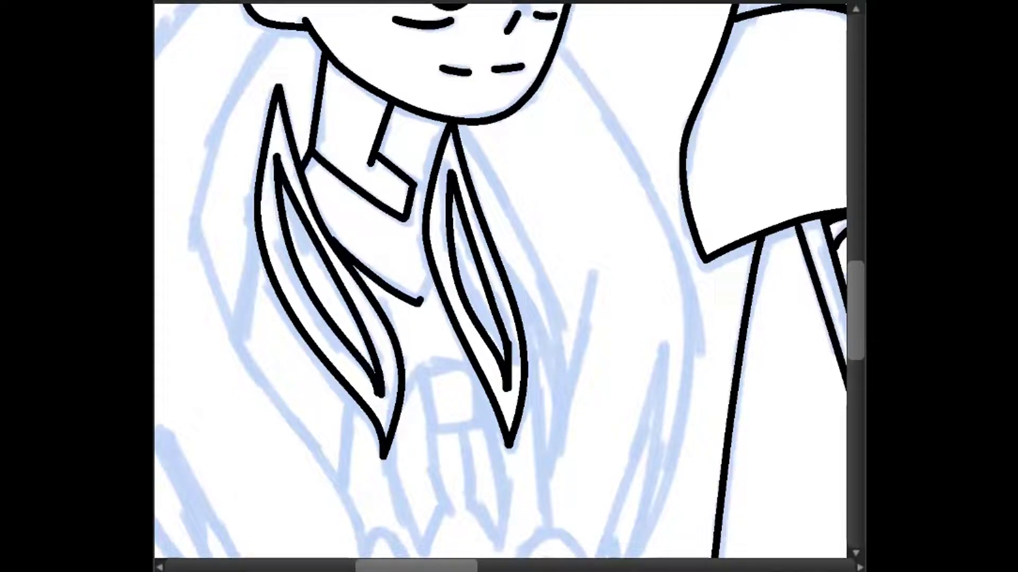
pyautogui.moveTo(291, 212); pyautogui.dragTo(331, 295)
pyautogui.moveTo(286, 199); pyautogui.dragTo(337, 307)
pyautogui.hotkey('ctrl', 'z')
pyautogui.hotkey('ctrl', 'z')
# Step: Ink the left figure's outer cloak edge, its zigzag notch and the long inner edge running down beside the lapel
pyautogui.scroll(-2, 509, 286)
pyautogui.scroll(-3, 509, 286)
pyautogui.scroll(3, 509, 286)
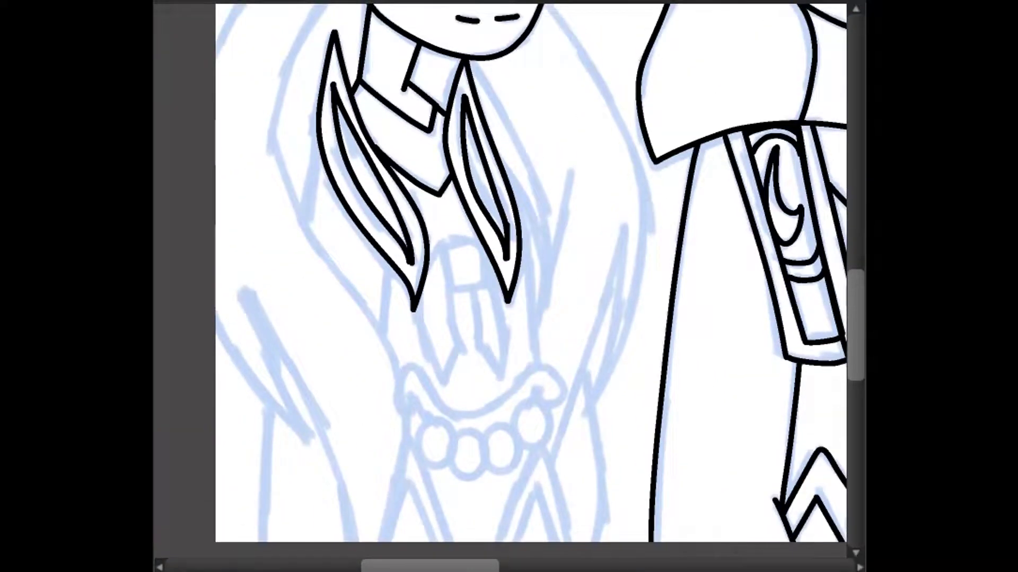
pyautogui.scroll(-3, 509, 286)
pyautogui.scroll(3, 508, 286)
pyautogui.hscroll(-3, 509, 287)
pyautogui.scroll(-2, 509, 286)
pyautogui.scroll(2, 509, 287)
pyautogui.scroll(-2, 508, 286)
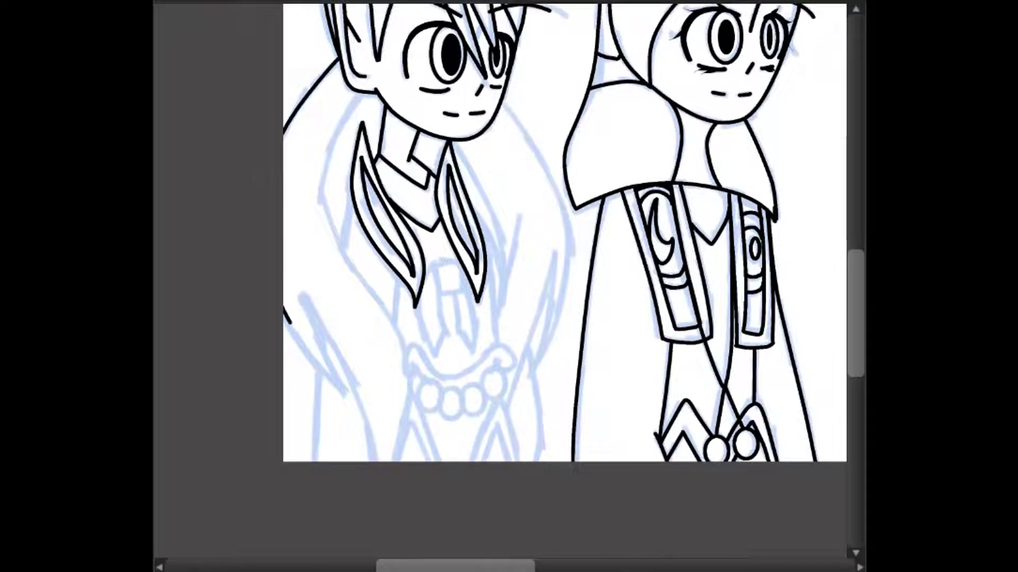
pyautogui.moveTo(290, 322); pyautogui.dragTo(348, 404)
pyautogui.moveTo(366, 93)
pyautogui.mouseDown()
pyautogui.moveTo(349, 267)
pyautogui.moveTo(394, 461)
pyautogui.mouseUp()
pyautogui.moveTo(300, 295); pyautogui.dragTo(344, 394)
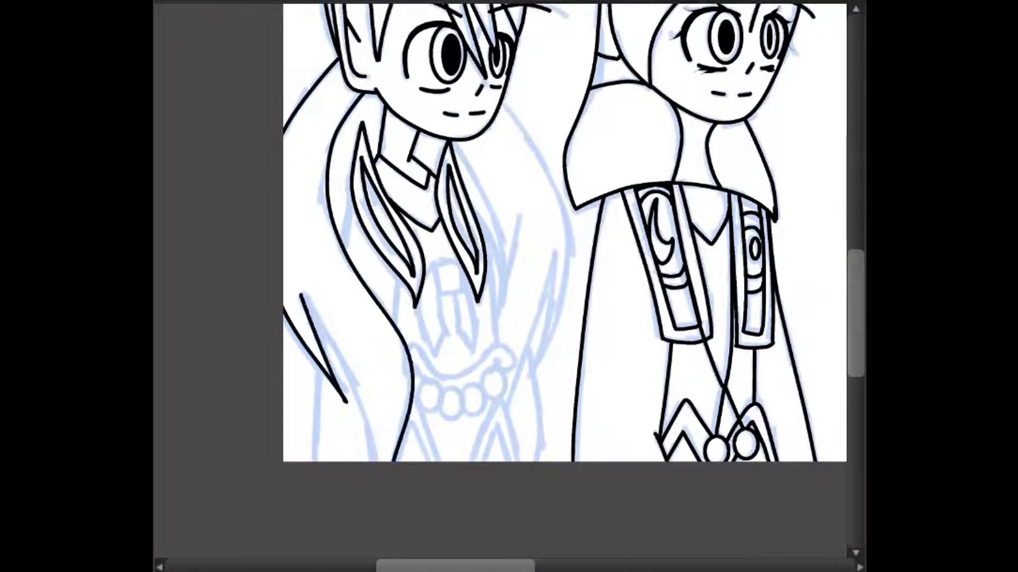
# Step: Ink the fold line from the cloak's zigzag notch and the sleeve edge below it to the canvas bottom
pyautogui.scroll(2, 508, 286)
pyautogui.moveTo(206, 176); pyautogui.dragTo(308, 427)
pyautogui.moveTo(233, 290); pyautogui.dragTo(211, 426)
pyautogui.hotkey('ctrl', 'z')
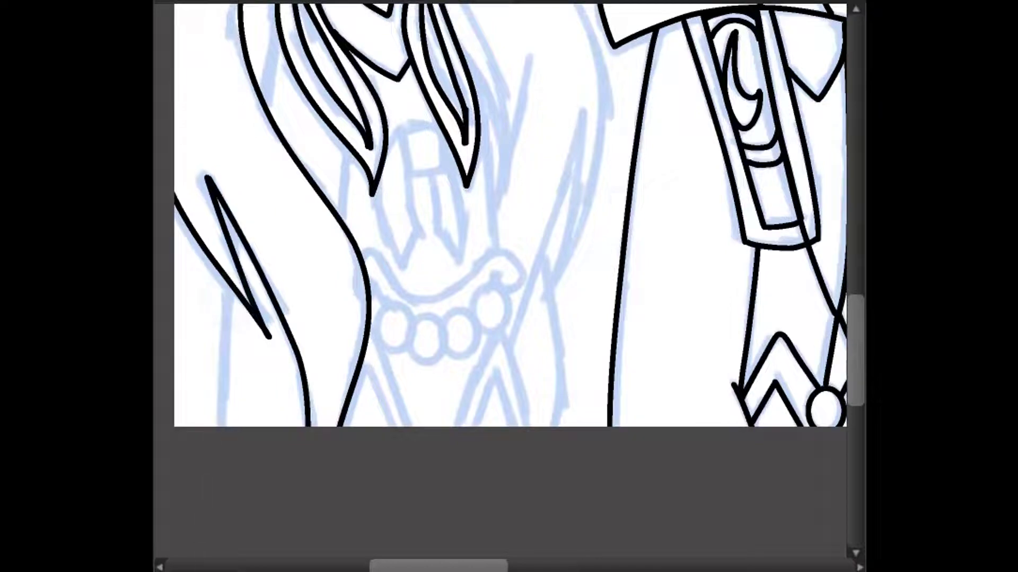
pyautogui.moveTo(233, 290); pyautogui.dragTo(223, 427)
pyautogui.scroll(3, 508, 287)
pyautogui.scroll(-3, 509, 286)
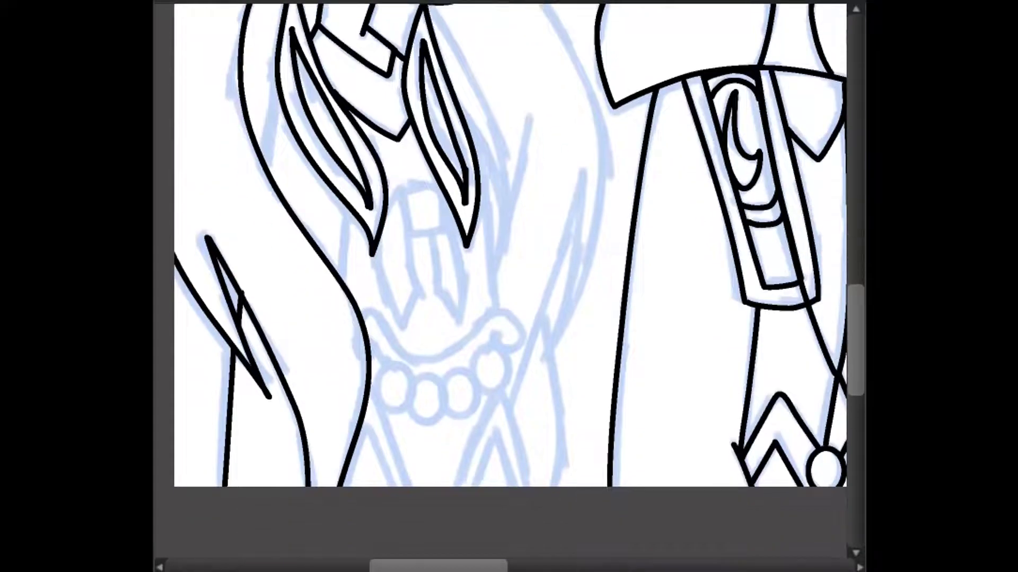
pyautogui.scroll(1, 508, 287)
pyautogui.hotkey('ctrl', 'z')
# Step: Ink the wavy band with curled ends across the left figure's waist and the four round beads beneath it
pyautogui.moveTo(318, 326)
pyautogui.mouseDown()
pyautogui.moveTo(363, 374)
pyautogui.moveTo(318, 330)
pyautogui.moveTo(369, 366)
pyautogui.moveTo(498, 328)
pyautogui.moveTo(512, 371)
pyautogui.moveTo(507, 345)
pyautogui.mouseUp()
pyautogui.moveTo(358, 416)
pyautogui.mouseDown()
pyautogui.moveTo(387, 451)
pyautogui.moveTo(341, 438)
pyautogui.moveTo(365, 419)
pyautogui.moveTo(402, 431)
pyautogui.moveTo(452, 427)
pyautogui.moveTo(493, 404)
pyautogui.mouseUp()
pyautogui.hotkey('ctrl', 'd')
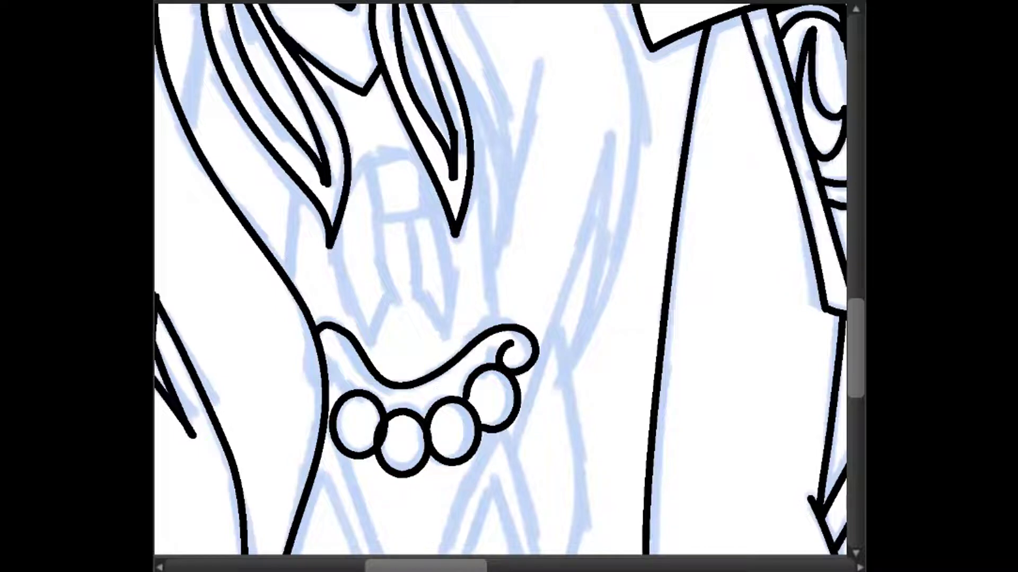
pyautogui.moveTo(330, 357); pyautogui.dragTo(348, 392)
# Step: Ink the rounded clasp with its hanging pointed strips, plus the short straight lines between the lapel and cloak edge
pyautogui.moveTo(374, 156)
pyautogui.mouseDown()
pyautogui.moveTo(378, 199)
pyautogui.moveTo(424, 183)
pyautogui.moveTo(372, 154)
pyautogui.moveTo(376, 350)
pyautogui.mouseUp()
pyautogui.moveTo(400, 296); pyautogui.dragTo(374, 347)
pyautogui.hotkey('ctrl', 'z')
pyautogui.moveTo(380, 217)
pyautogui.mouseDown()
pyautogui.moveTo(390, 296)
pyautogui.moveTo(375, 347)
pyautogui.mouseUp()
pyautogui.moveTo(429, 176); pyautogui.dragTo(446, 345)
pyautogui.moveTo(414, 220); pyautogui.dragTo(422, 302)
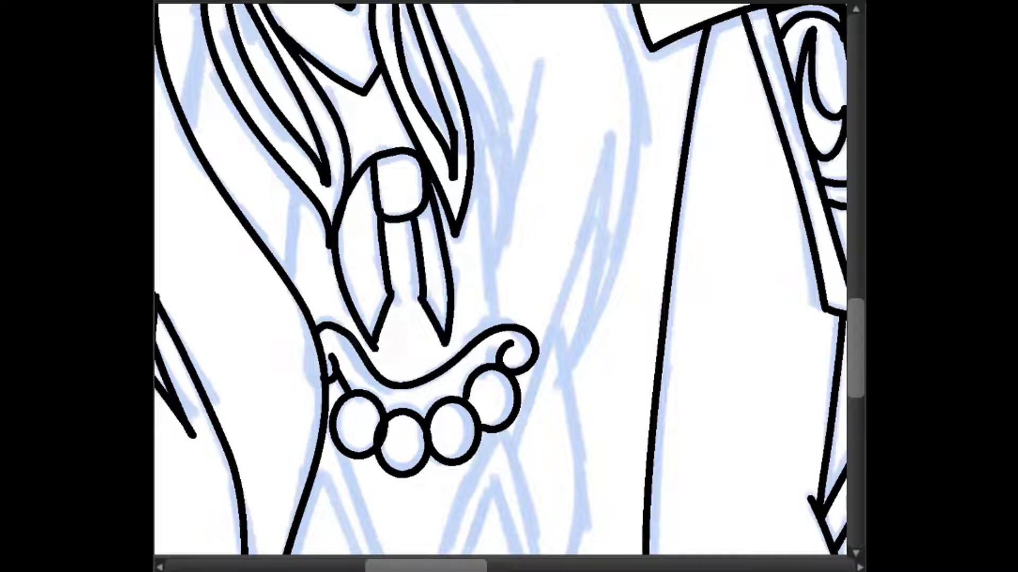
pyautogui.moveTo(291, 284); pyautogui.dragTo(299, 188)
pyautogui.moveTo(204, 24); pyautogui.dragTo(183, 120)
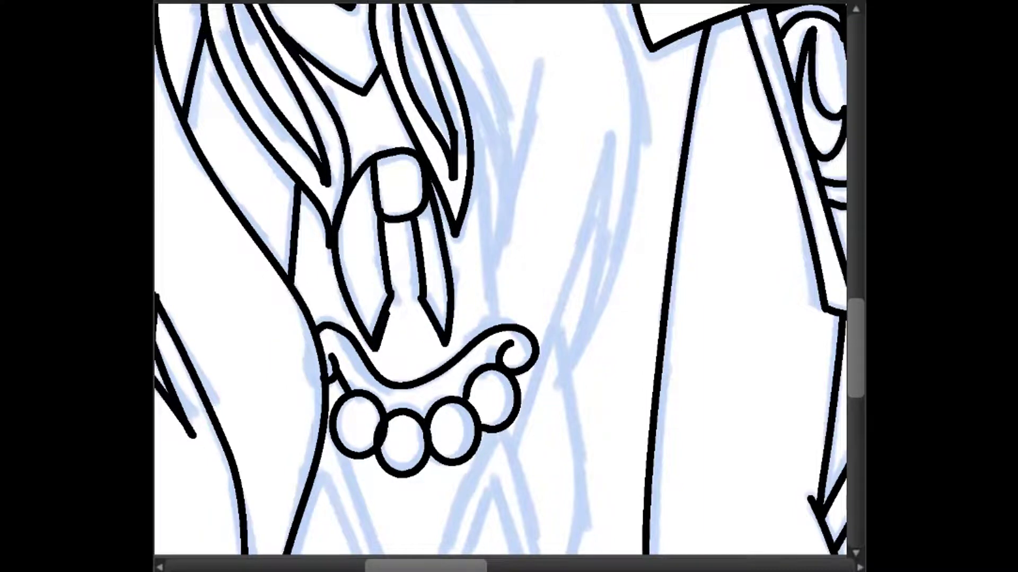
# Step: Ink the left figure's cloak edges and long pointed folds beside the lapel nearest the middle figure
pyautogui.hotkey('ctrl', '-')
pyautogui.scroll(3, 509, 279)
pyautogui.moveTo(427, 151); pyautogui.dragTo(490, 413)
pyautogui.moveTo(533, 253); pyautogui.dragTo(489, 416)
pyautogui.moveTo(501, 87)
pyautogui.mouseDown()
pyautogui.moveTo(565, 170)
pyautogui.moveTo(544, 501)
pyautogui.mouseUp()
pyautogui.moveTo(586, 310)
pyautogui.mouseDown()
pyautogui.moveTo(546, 498)
pyautogui.moveTo(530, 482)
pyautogui.moveTo(506, 545)
pyautogui.mouseUp()
pyautogui.moveTo(490, 457); pyautogui.dragTo(536, 259)
pyautogui.scroll(1, 530, 265)
pyautogui.moveTo(487, 515); pyautogui.dragTo(470, 292)
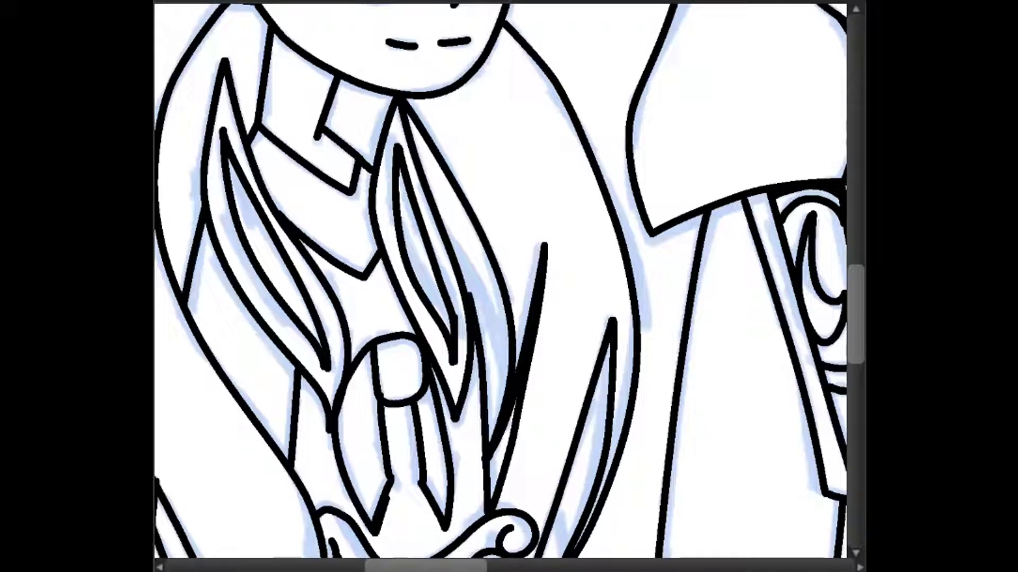
pyautogui.moveTo(506, 366); pyautogui.dragTo(438, 223)
# Step: Ink the inverted V-shaped trims below the beads and the lower cloak and sleeve edge beside them
pyautogui.scroll(-5, 498, 286)
pyautogui.moveTo(498, 204)
pyautogui.mouseDown()
pyautogui.moveTo(440, 324)
pyautogui.moveTo(546, 323)
pyautogui.mouseUp()
pyautogui.moveTo(384, 323); pyautogui.dragTo(329, 188)
pyautogui.moveTo(291, 324)
pyautogui.mouseDown()
pyautogui.moveTo(339, 289)
pyautogui.moveTo(352, 323)
pyautogui.mouseUp()
pyautogui.moveTo(466, 324)
pyautogui.mouseDown()
pyautogui.moveTo(504, 299)
pyautogui.moveTo(516, 323)
pyautogui.mouseUp()
pyautogui.moveTo(556, 96)
pyautogui.mouseDown()
pyautogui.moveTo(581, 230)
pyautogui.moveTo(565, 323)
pyautogui.mouseUp()
# Step: Ink nested curled crescent motifs inside both of the left figure's lapels
pyautogui.scroll(4, 498, 286)
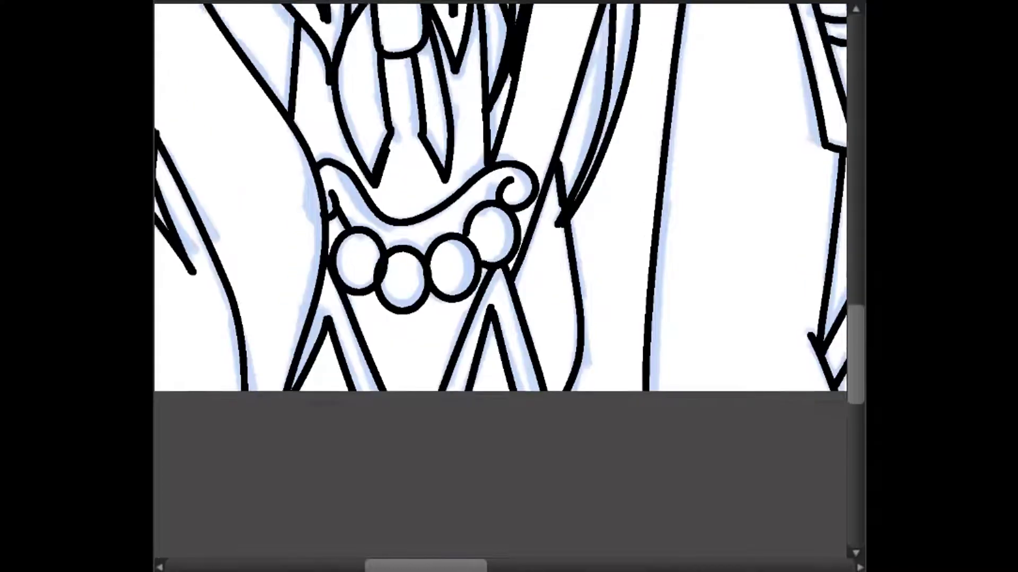
pyautogui.scroll(3, 499, 286)
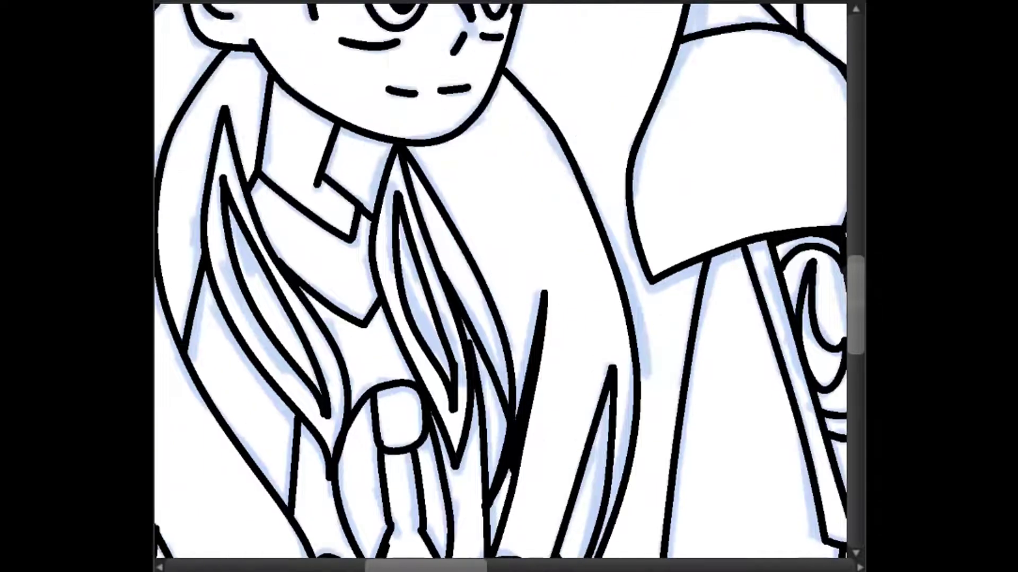
pyautogui.scroll(2, 498, 286)
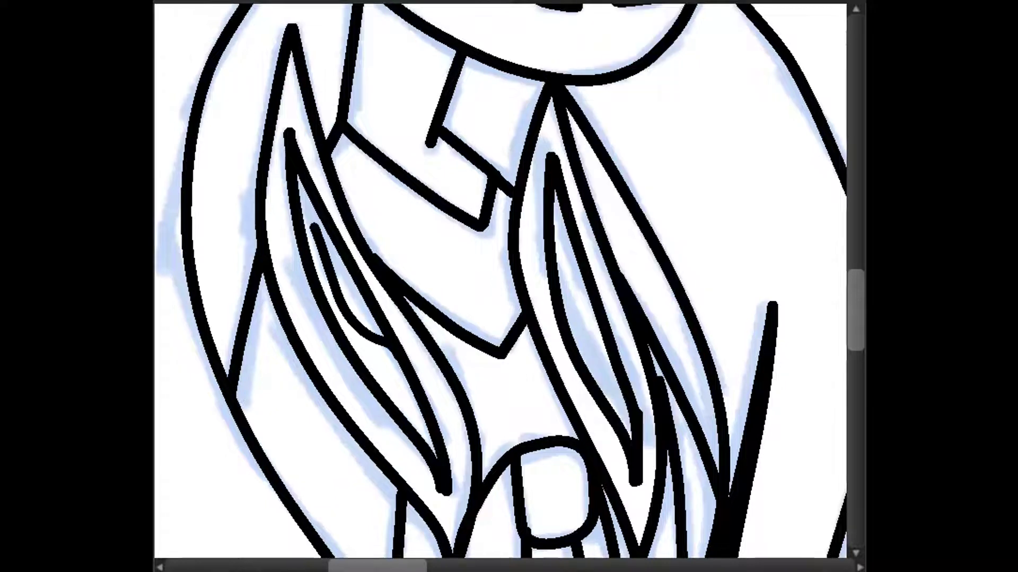
pyautogui.moveTo(320, 229); pyautogui.dragTo(377, 318)
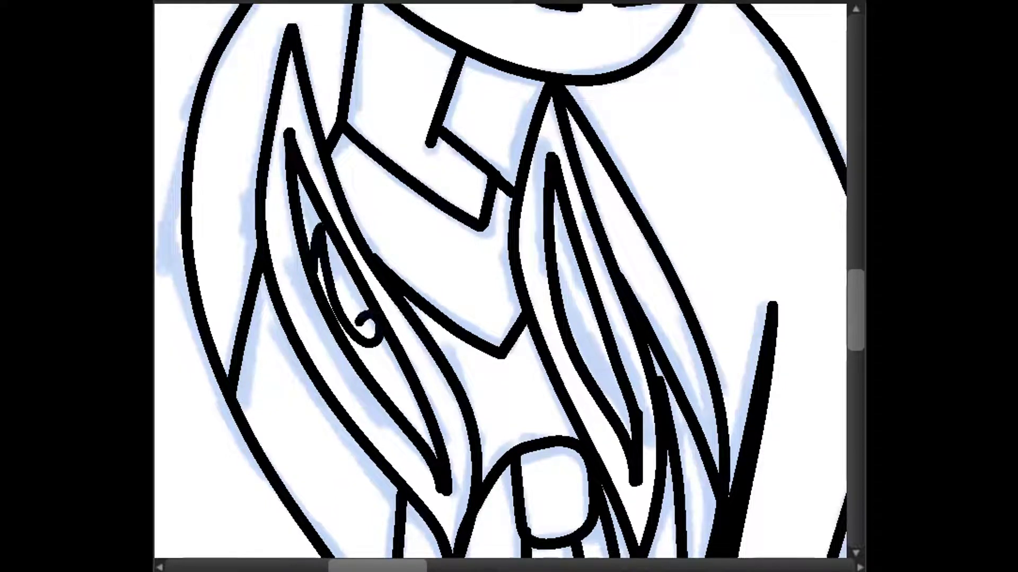
pyautogui.moveTo(314, 295); pyautogui.dragTo(395, 354)
pyautogui.moveTo(557, 227); pyautogui.dragTo(588, 306)
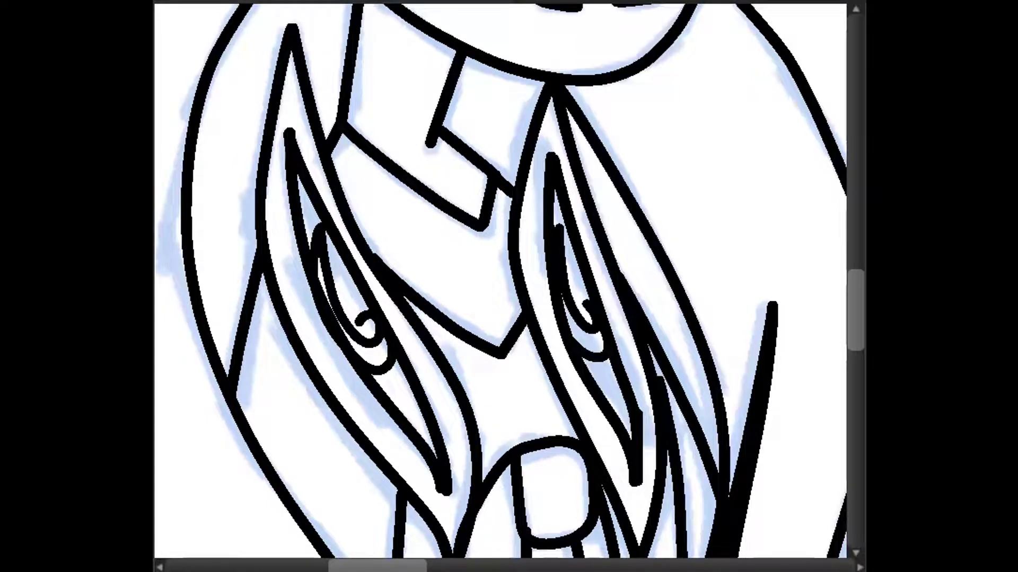
# Step: Examine the inked line art of the whole drawing and the left figure's bead ornament up close
pyautogui.press('Home')
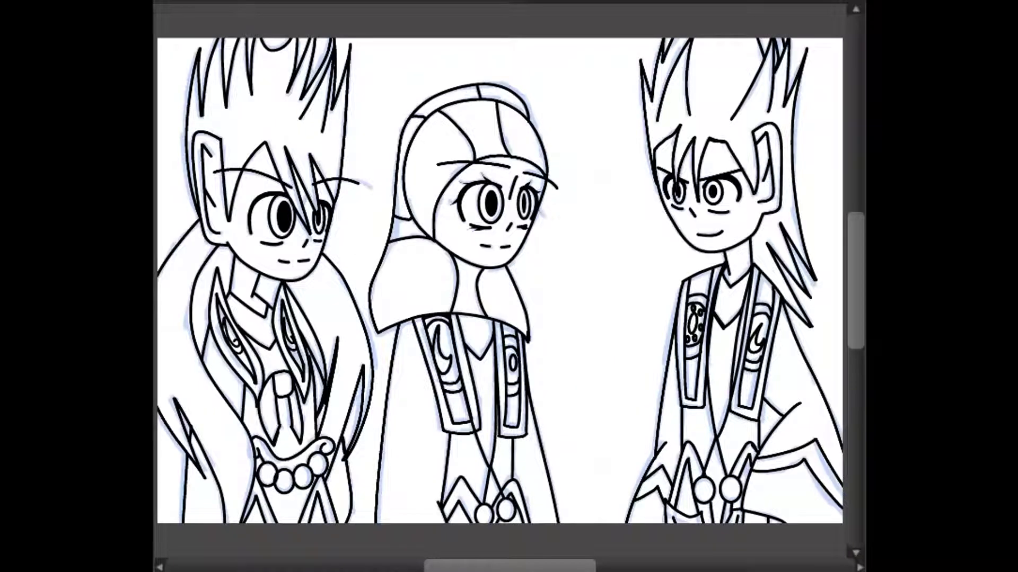
pyautogui.scroll(3, 498, 281)
pyautogui.hscroll(-5, 499, 281)
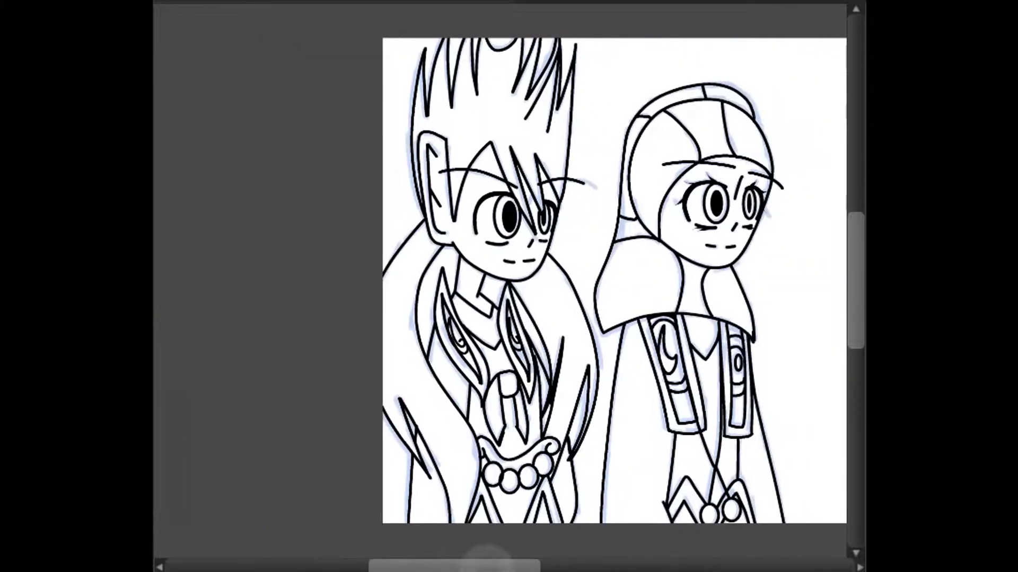
pyautogui.scroll(1, 578, 281)
pyautogui.scroll(1, 530, 281)
pyautogui.scroll(-5, 530, 280)
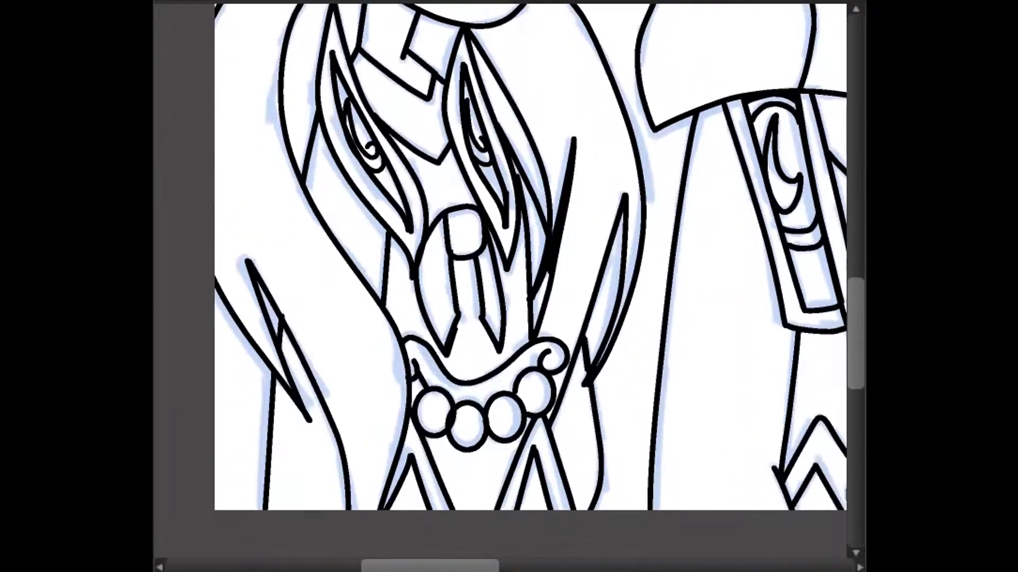
pyautogui.scroll(1, 509, 280)
pyautogui.scroll(1, 508, 281)
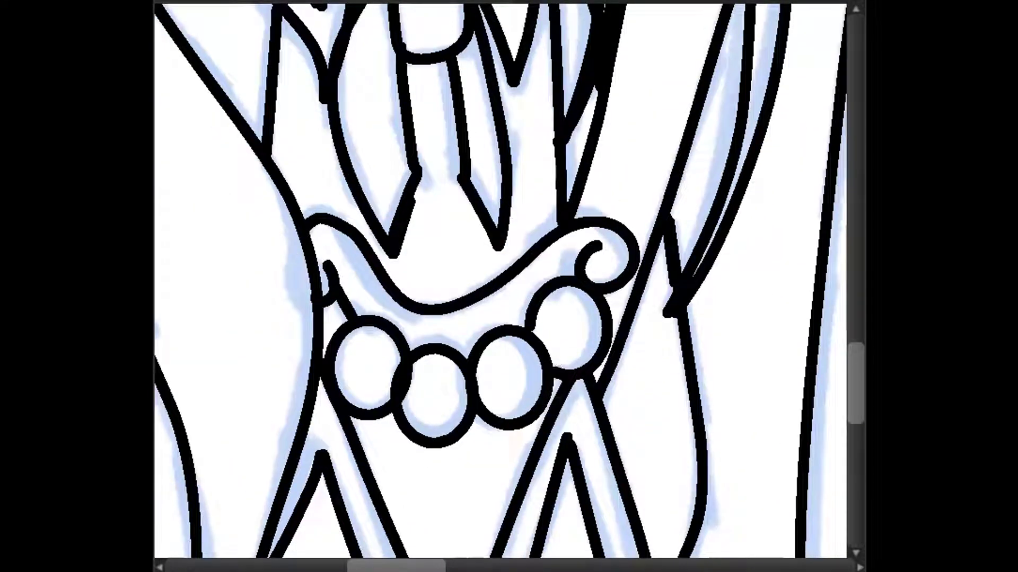
pyautogui.scroll(-5, 509, 281)
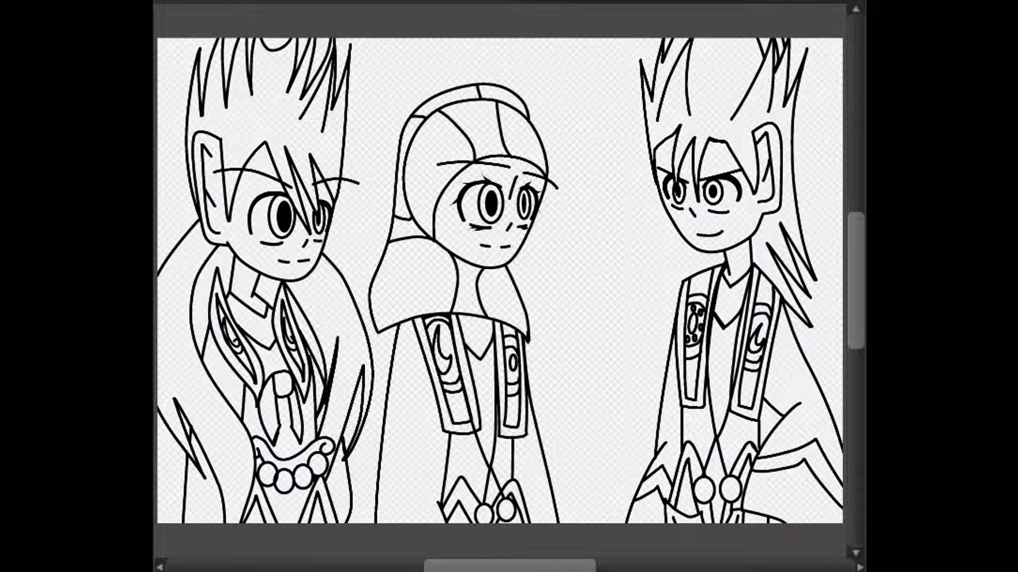
# Step: Name the layer "colour"
pyautogui.press('BackSpace')
pyautogui.write('colour')
pyautogui.press('Return')
# Step: Fill the middle figure's face with pale pink and both irises with purple
pyautogui.scroll(2, 505, 292)
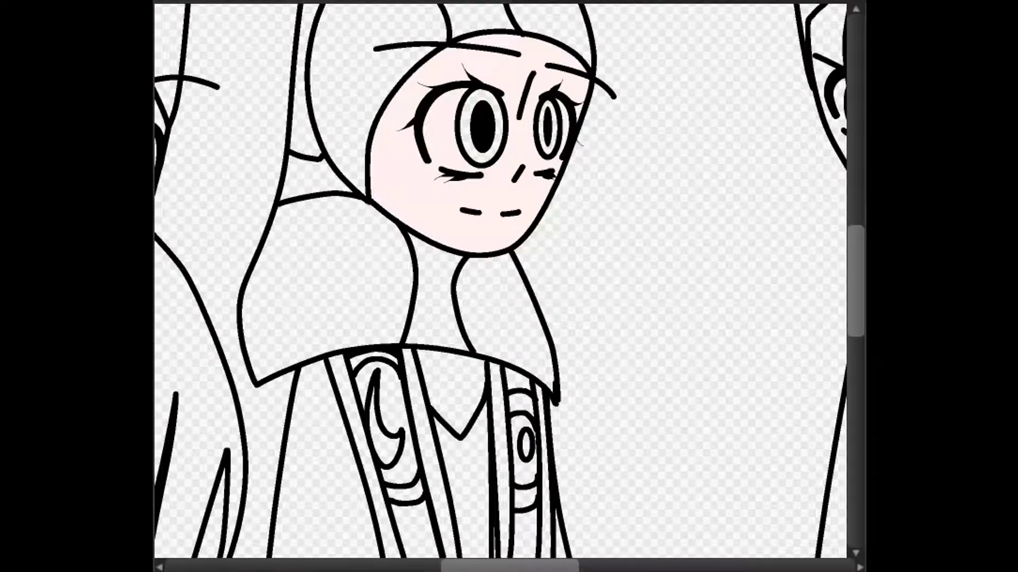
pyautogui.click(465, 127)
pyautogui.click(542, 128)
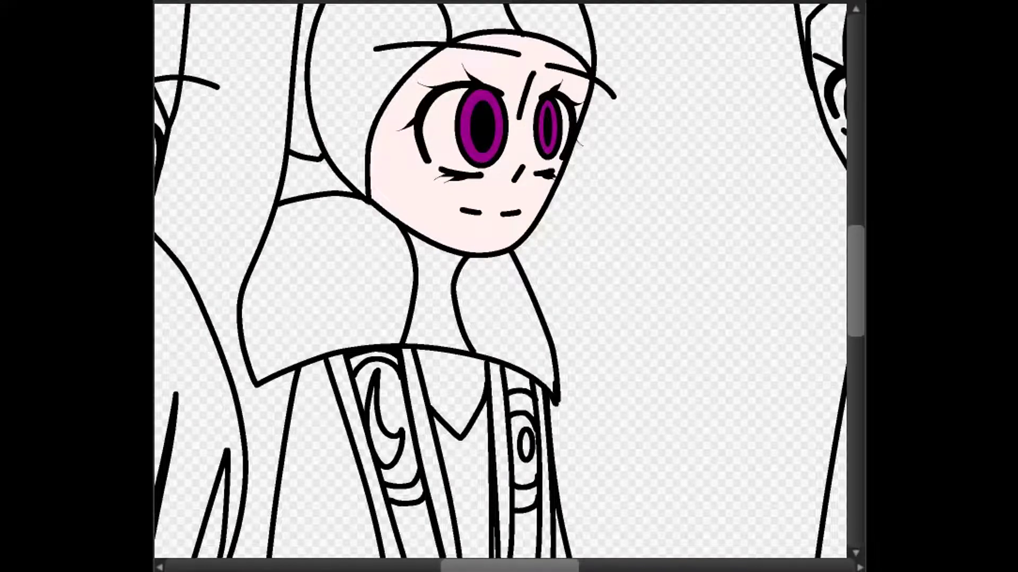
# Step: Fill the middle figure's neck and the central strips and lower side section of the hood with mid grey
pyautogui.click(432, 297)
pyautogui.click(313, 174)
pyautogui.click(477, 21)
pyautogui.scroll(5, 500, 281)
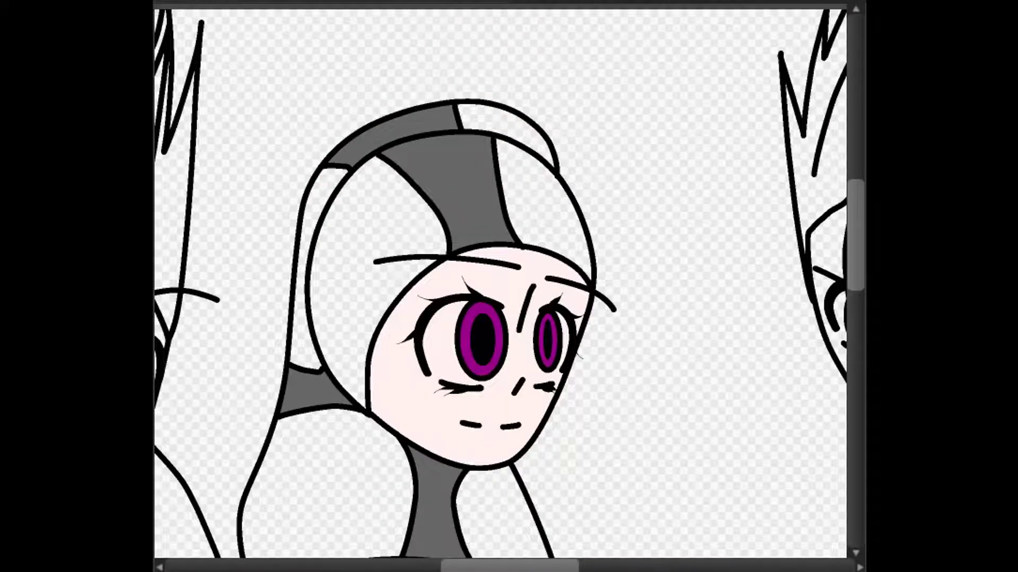
# Step: Fill the middle figure's hood panels and shoulder drapes with magenta
pyautogui.click(323, 498)
pyautogui.click(381, 238)
pyautogui.click(504, 119)
pyautogui.click(546, 206)
pyautogui.click(498, 509)
pyautogui.click(318, 265)
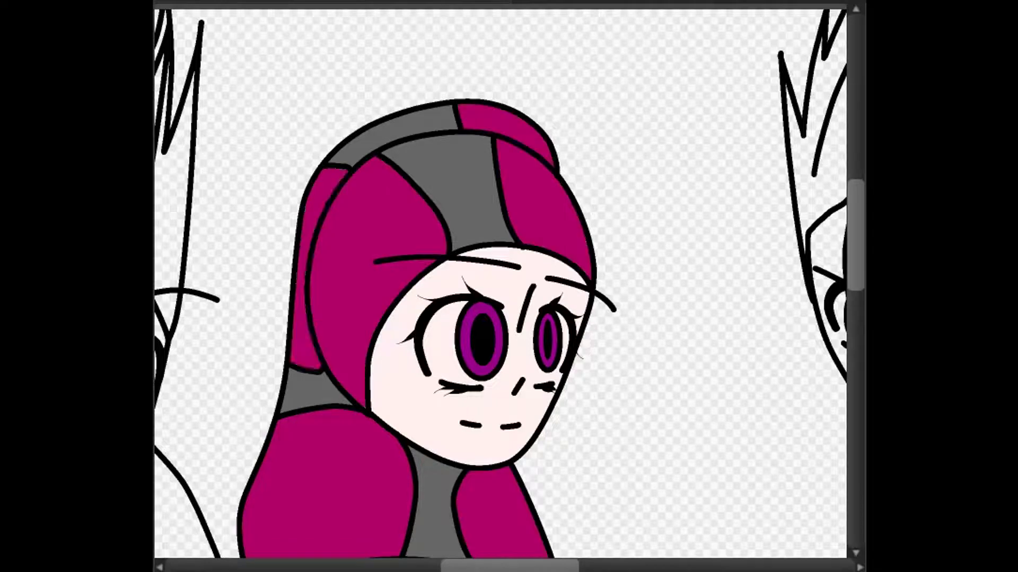
# Step: Fill all sections of the middle figure's robe below the shoulder drapes with magenta
pyautogui.scroll(-12, 480, 339)
pyautogui.click(329, 265)
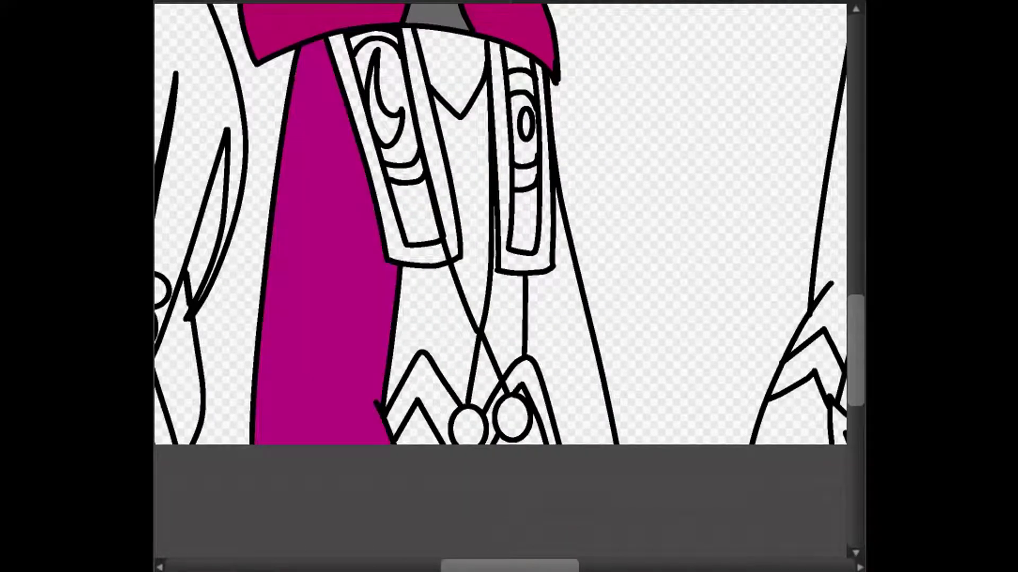
pyautogui.click(475, 376)
pyautogui.click(506, 318)
pyautogui.click(467, 170)
pyautogui.click(573, 344)
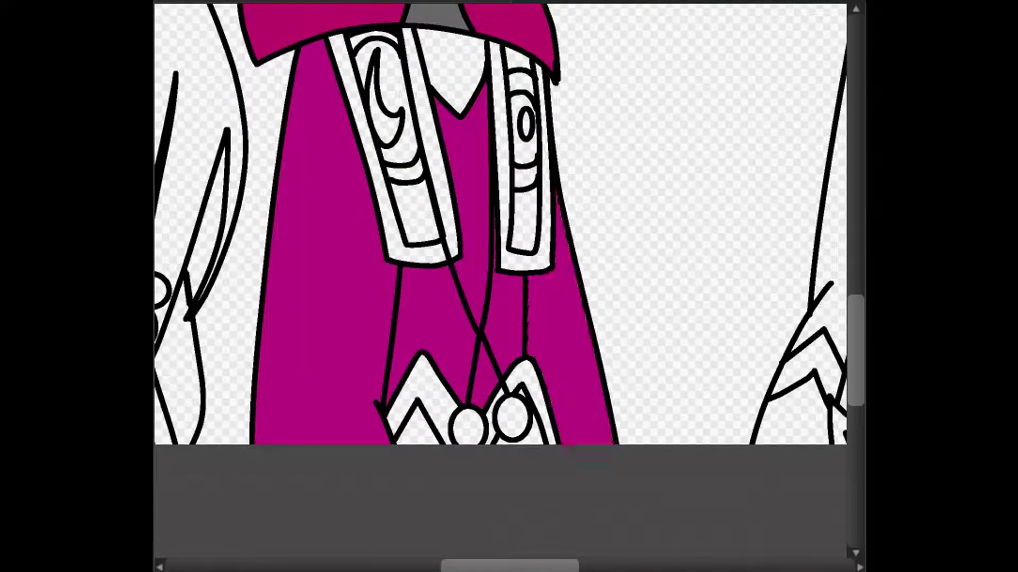
# Step: Fill the insides of the middle figure's two hanging bands, the neckline and the waist triangles with dark grey
pyautogui.click(419, 223)
pyautogui.click(401, 143)
pyautogui.click(451, 59)
pyautogui.click(525, 223)
pyautogui.click(530, 143)
pyautogui.click(517, 58)
pyautogui.click(419, 429)
pyautogui.click(525, 421)
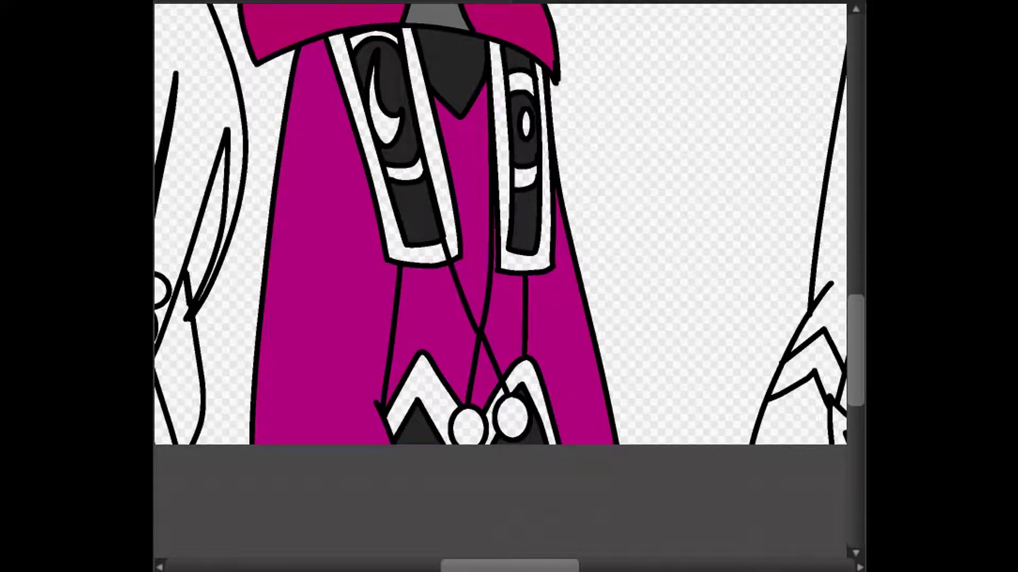
# Step: Fill the frames, crescent, oval and crossbars of the middle figure's two hanging bands with golden yellow
pyautogui.click(370, 159)
pyautogui.click(431, 159)
pyautogui.click(384, 106)
pyautogui.click(374, 39)
pyautogui.click(406, 173)
pyautogui.click(498, 159)
pyautogui.click(523, 178)
pyautogui.click(522, 85)
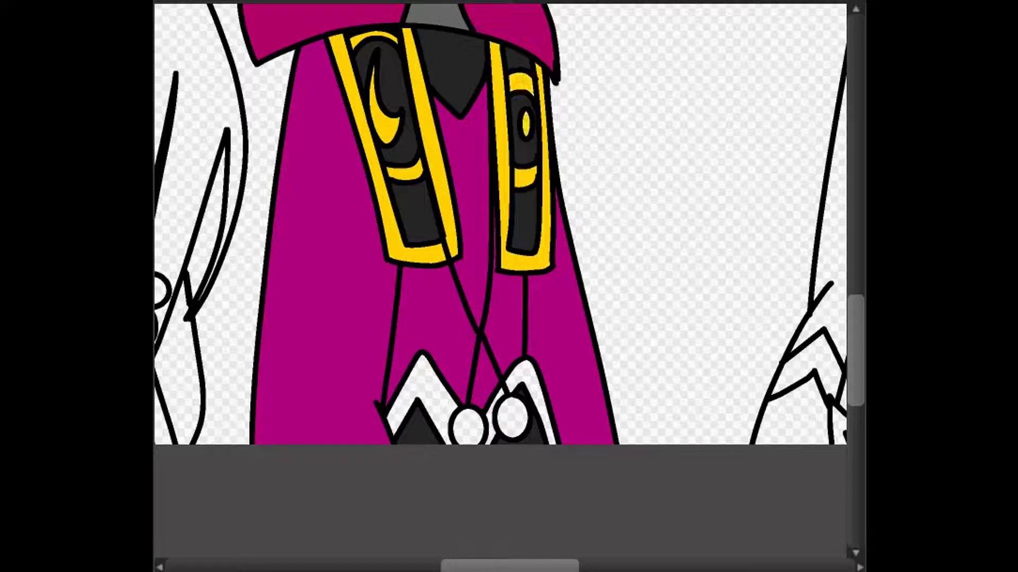
# Step: Fill the middle figure's zigzag waist trim with golden yellow and its two round gems with blue
pyautogui.click(414, 382)
pyautogui.click(530, 382)
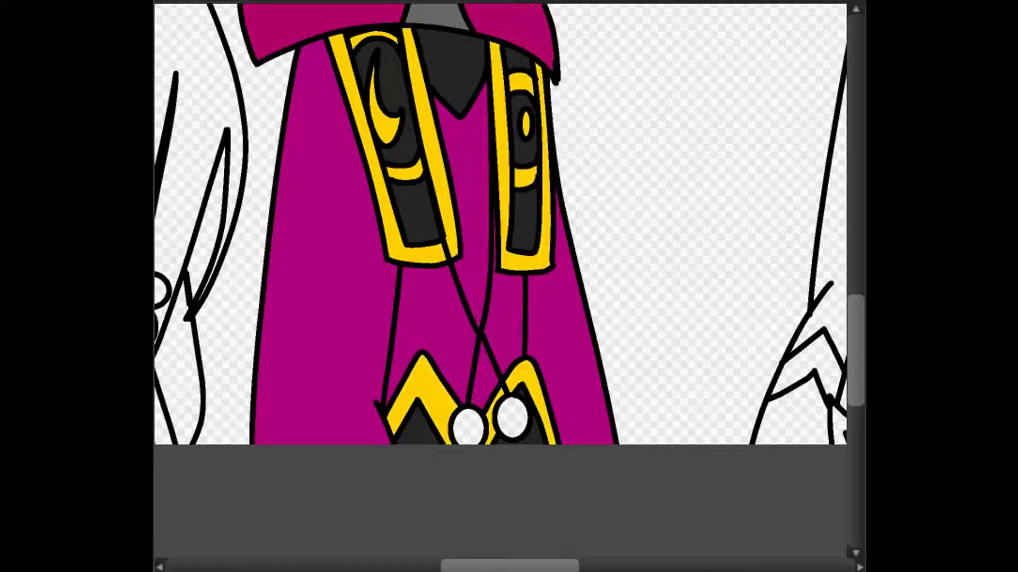
pyautogui.click(468, 426)
pyautogui.click(511, 416)
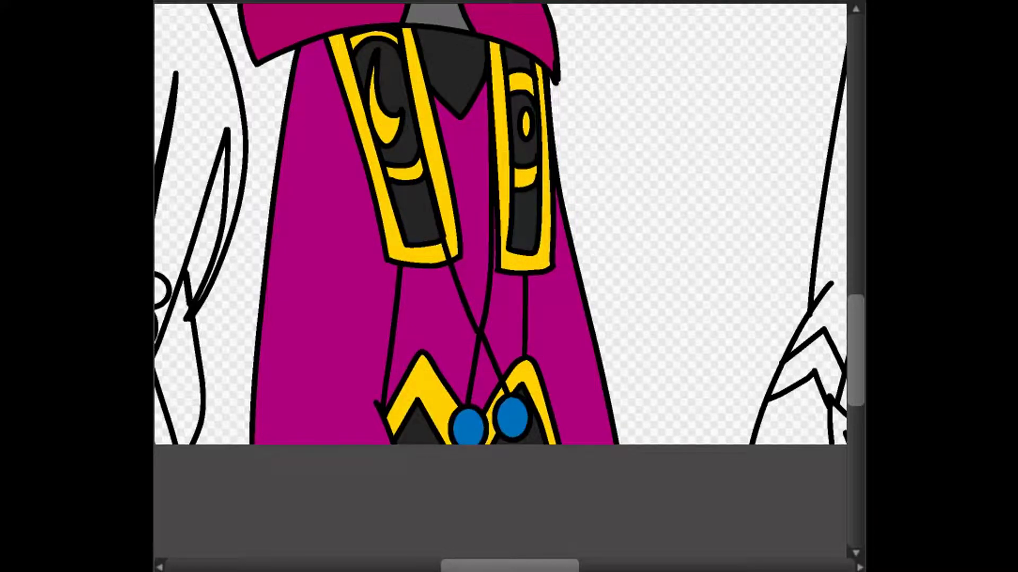
# Step: Rename the layer folder Folder33 as "colou"
pyautogui.hotkey('ctrl', '0')
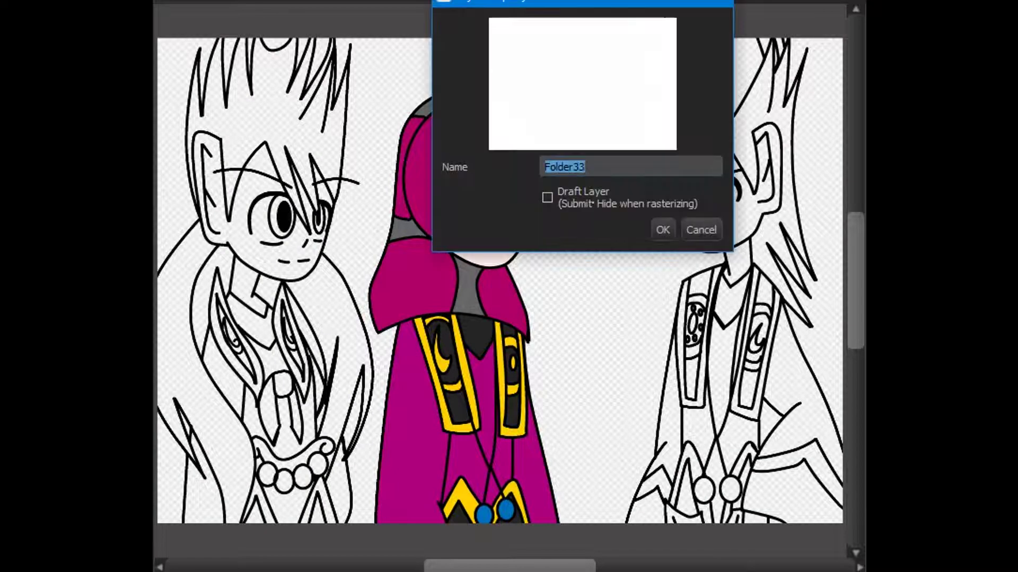
pyautogui.click(631, 166)
pyautogui.press('BackSpace')
pyautogui.write('colou')
pyautogui.click(326, 413)
pyautogui.press('Return')
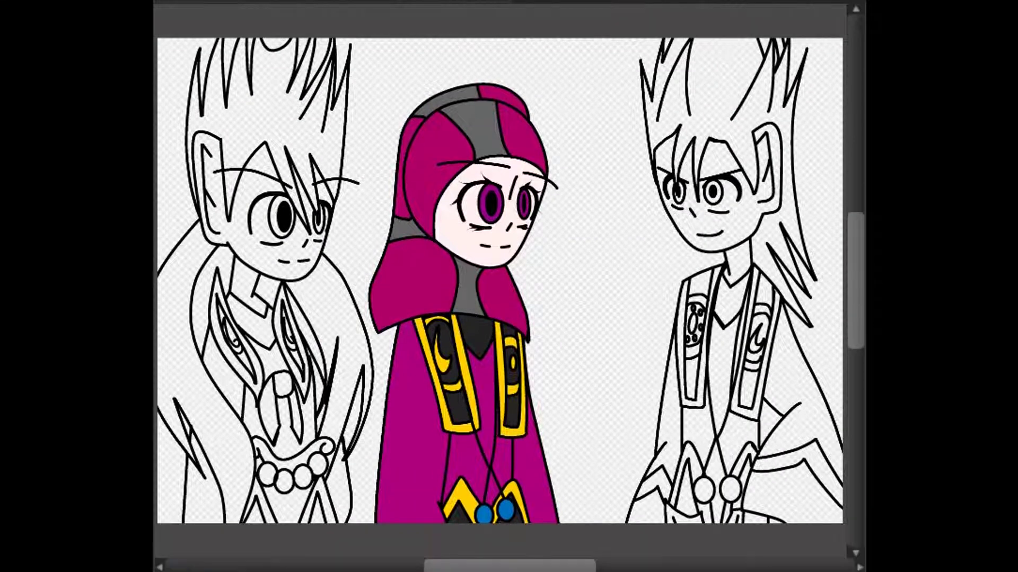
# Step: Fill all sections of the right figure's robe and sleeves with dark red
pyautogui.click(789, 382)
pyautogui.click(699, 424)
pyautogui.click(717, 477)
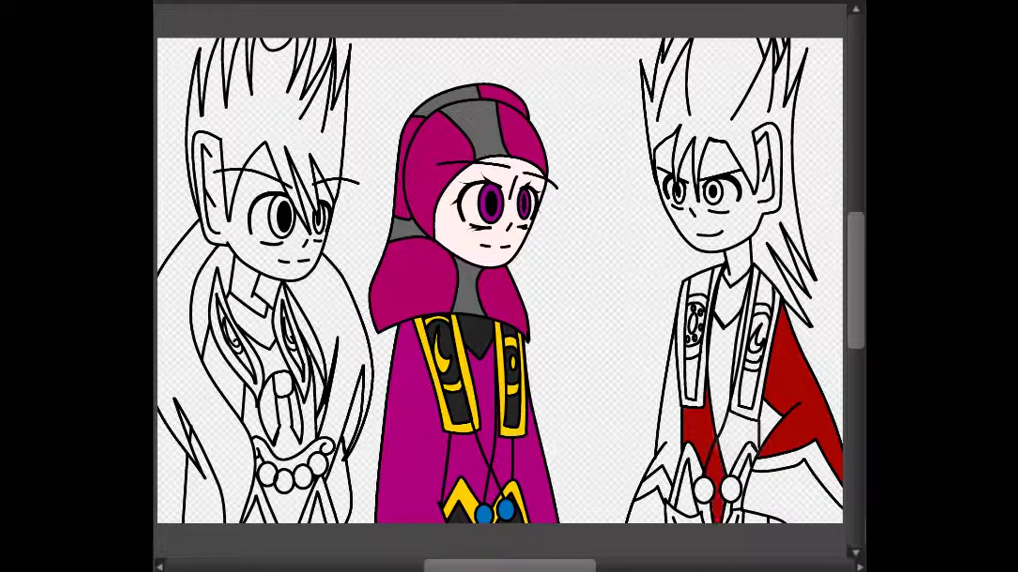
pyautogui.click(738, 440)
pyautogui.click(724, 371)
pyautogui.click(663, 408)
# Step: Fill the right figure's lower sleeve areas and the triangles at the waist with dark grey
pyautogui.hscroll(5, 498, 281)
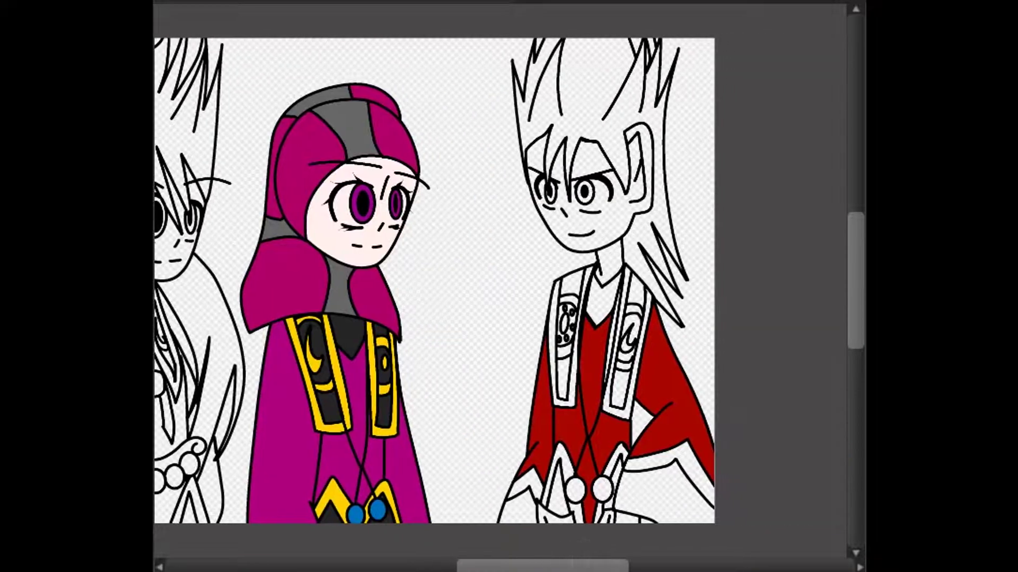
pyautogui.click(673, 501)
pyautogui.click(514, 511)
pyautogui.hotkey('ctrl', 'y')
pyautogui.hotkey('ctrl', 'z')
pyautogui.hotkey('ctrl', 'y')
pyautogui.hotkey('ctrl', 'z')
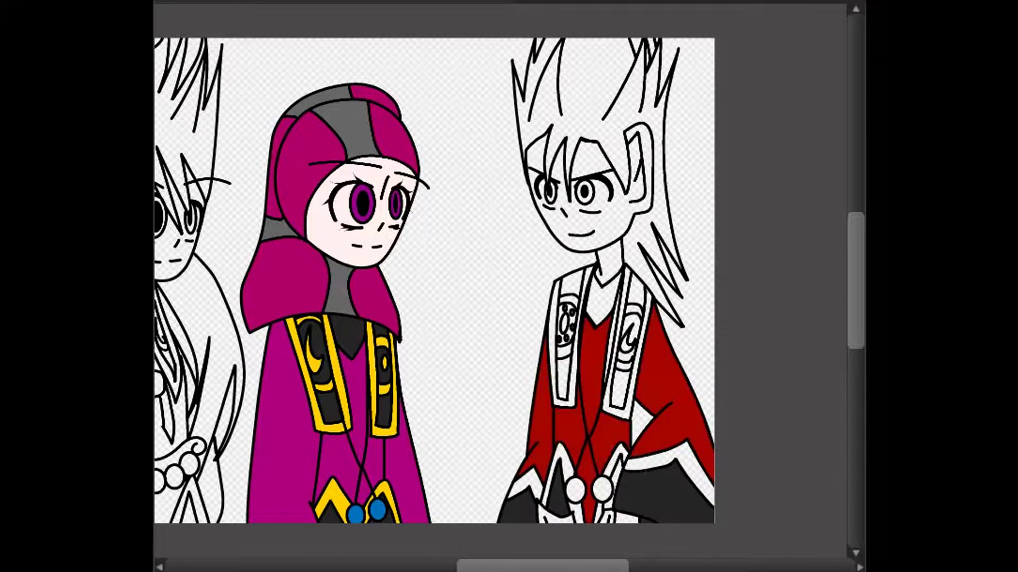
# Step: Fill the right figure's neckline and the insides of both hanging bands with dark grey, including around the small circles
pyautogui.hotkey('ctrl', 'y')
pyautogui.hotkey('ctrl', 'y')
pyautogui.hotkey('ctrl', 'y')
pyautogui.hotkey('ctrl', 'y')
pyautogui.hotkey('ctrl', 'y')
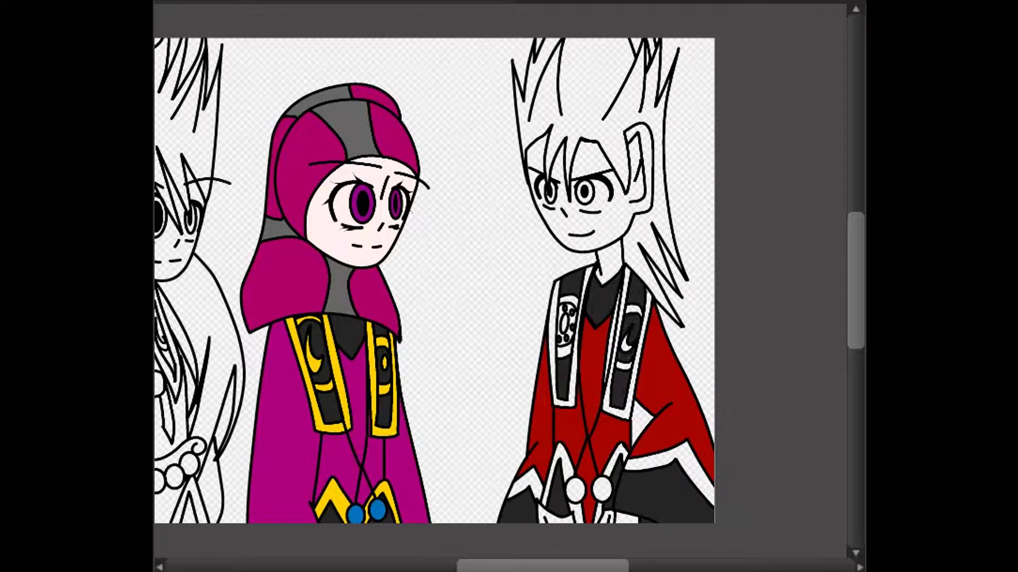
pyautogui.hotkey('ctrl', 'y')
pyautogui.hotkey('ctrl', 'z')
pyautogui.hotkey('ctrl', 'y')
pyautogui.hotkey('ctrl', 'y')
pyautogui.hotkey('ctrl', 'y')
pyautogui.hotkey('ctrl', 'y')
# Step: Fill the zigzag trims on the right figure's sleeves and waist with golden yellow
pyautogui.hotkey('ctrl', 'y')
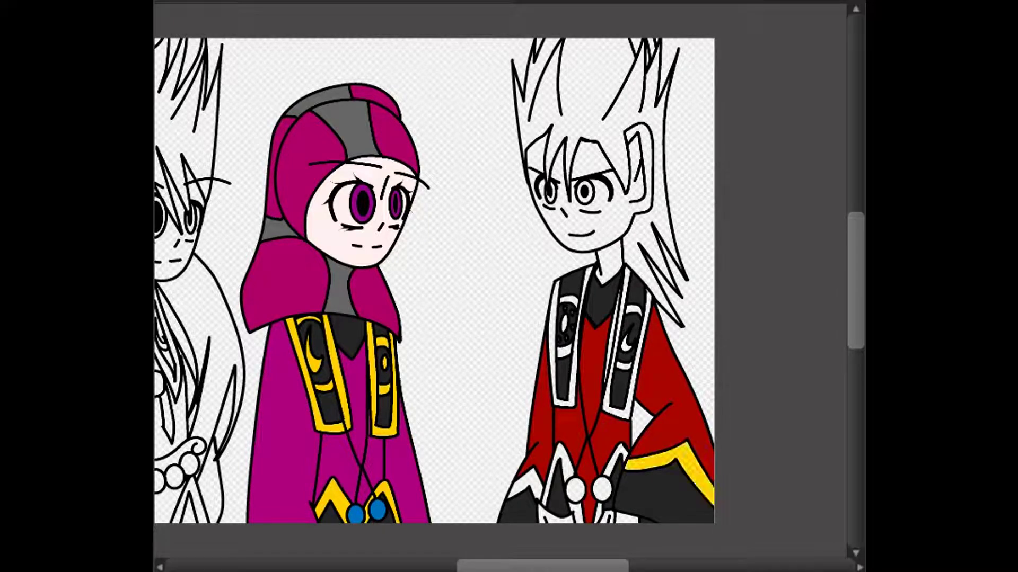
pyautogui.hotkey('ctrl', 'y')
pyautogui.hotkey('ctrl', 'z')
pyautogui.hotkey('ctrl', '+')
pyautogui.scroll(-3, 469, 281)
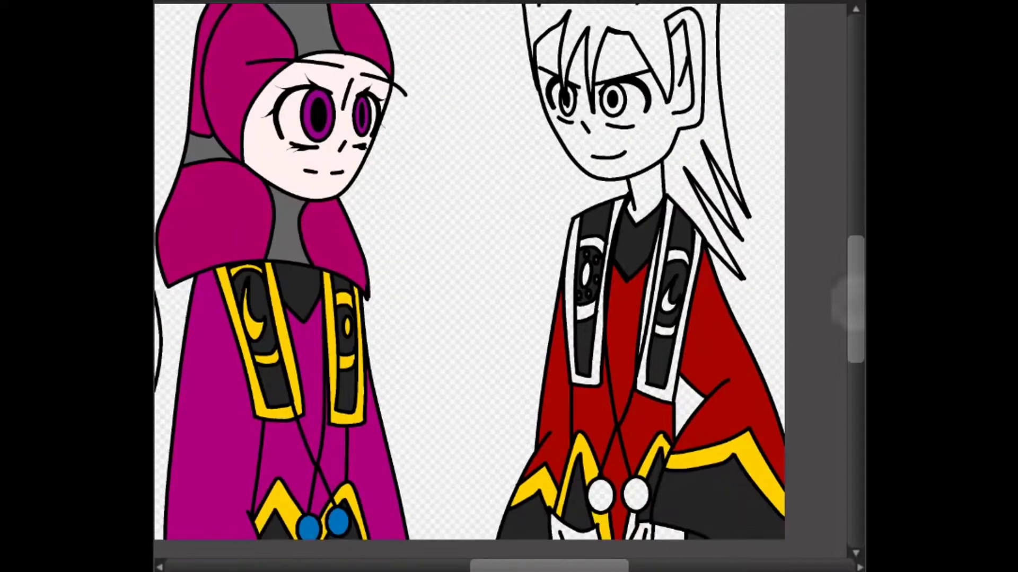
# Step: Fill the frames, crossbars, crescent and oval of the right figure's two hanging bands with golden yellow
pyautogui.hotkey('ctrl', 'y')
pyautogui.hotkey('ctrl', 'y')
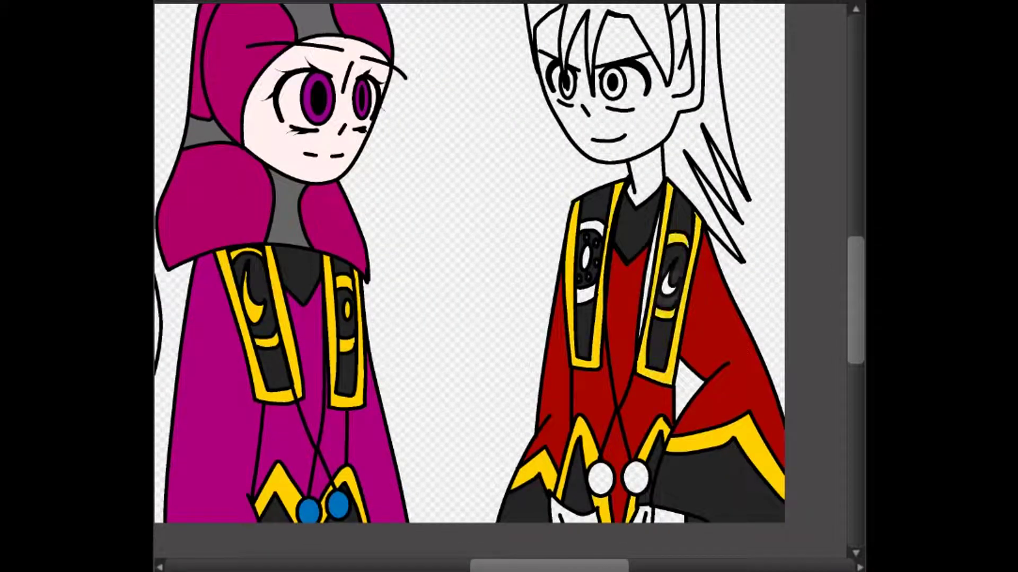
pyautogui.hotkey('ctrl', '+')
pyautogui.hotkey('ctrl', '+')
pyautogui.hotkey('ctrl', 'y')
pyautogui.hotkey('ctrl', 'y')
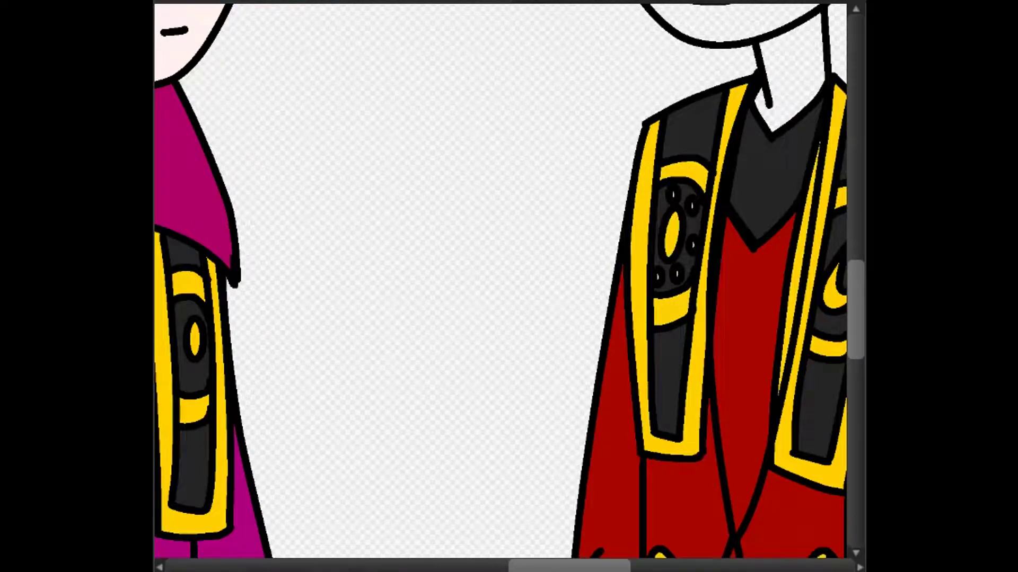
# Step: Fill the tiny circles around the oval on the right figure's band with golden yellow
pyautogui.hotkey('ctrl', '+')
pyautogui.hotkey('ctrl', '+')
pyautogui.hotkey('ctrl', '+')
pyautogui.scroll(5, 501, 281)
pyautogui.hscroll(5, 501, 281)
pyautogui.hotkey('ctrl', '+')
pyautogui.hotkey('ctrl', '+')
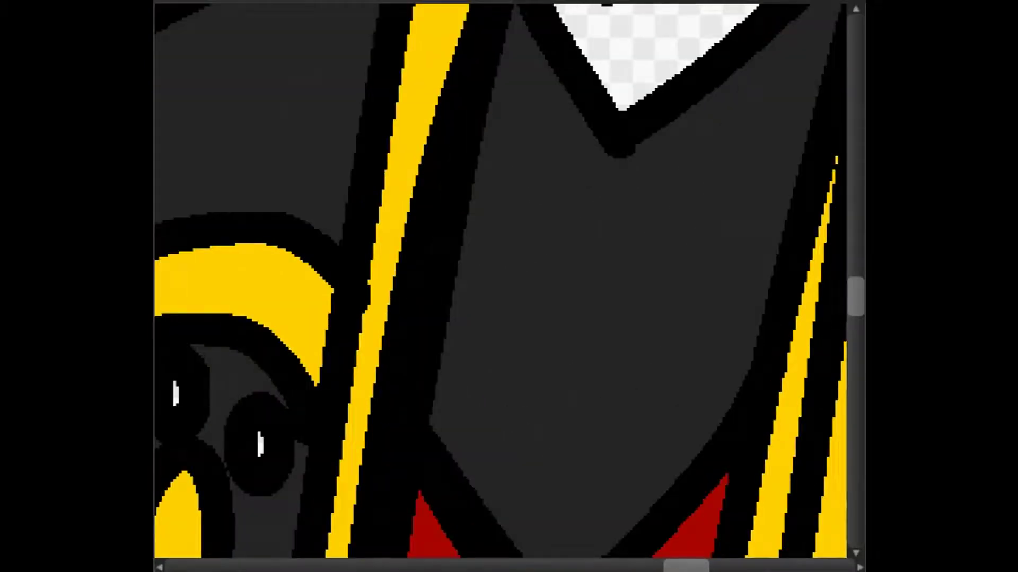
pyautogui.hotkey('ctrl', '-')
pyautogui.scroll(-6, 501, 281)
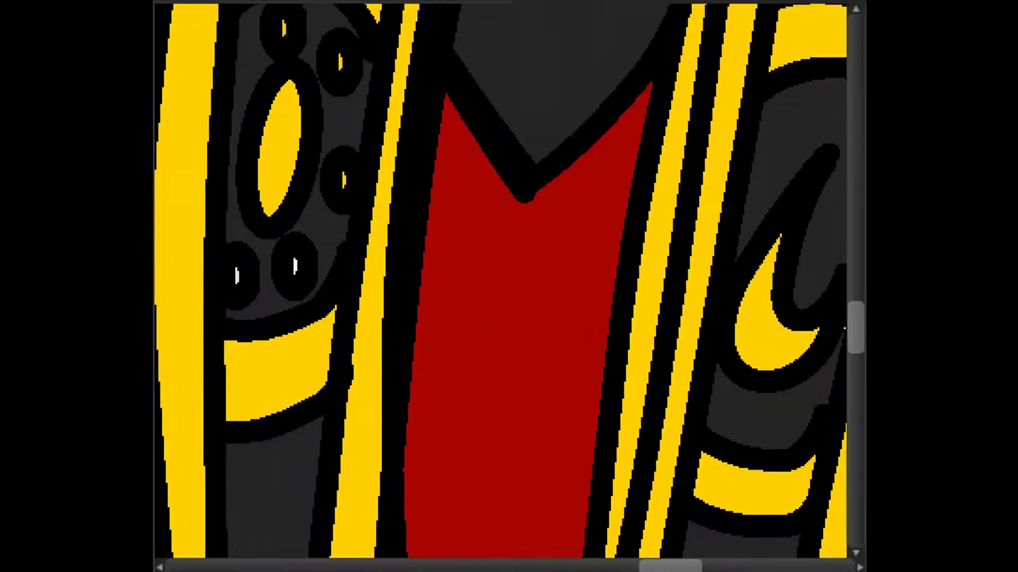
pyautogui.click(236, 275)
pyautogui.scroll(1, 844, 329)
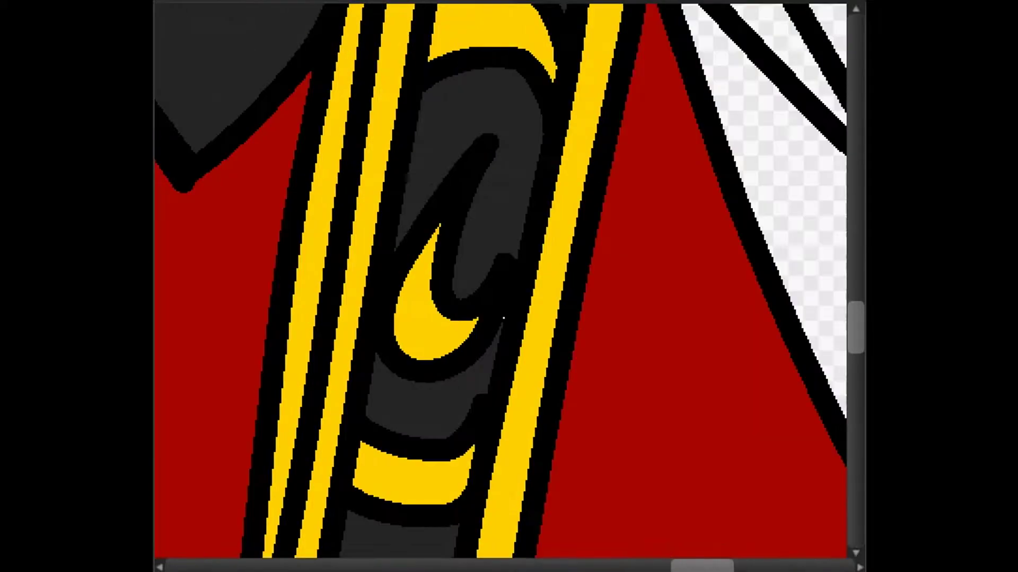
# Step: Fill the two round gems at the right figure's waist with blue
pyautogui.scroll(-1, 844, 328)
pyautogui.scroll(-2, 500, 281)
pyautogui.scroll(-2, 501, 281)
pyautogui.click(344, 443)
pyautogui.click(414, 439)
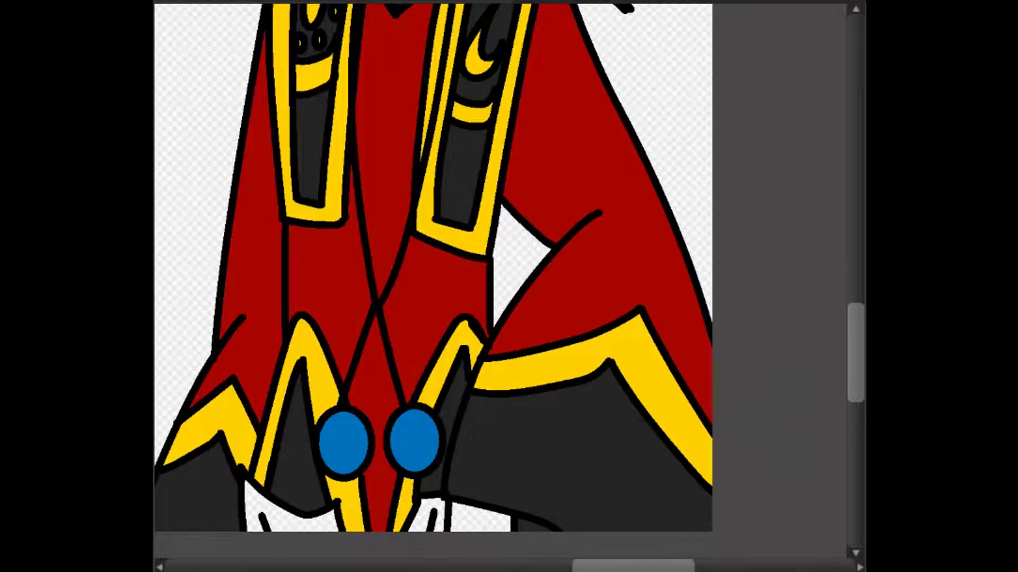
# Step: Fill the right figure's neck, face and ear with pink, the irises with golden yellow and the hair with off-white
pyautogui.scroll(5, 433, 281)
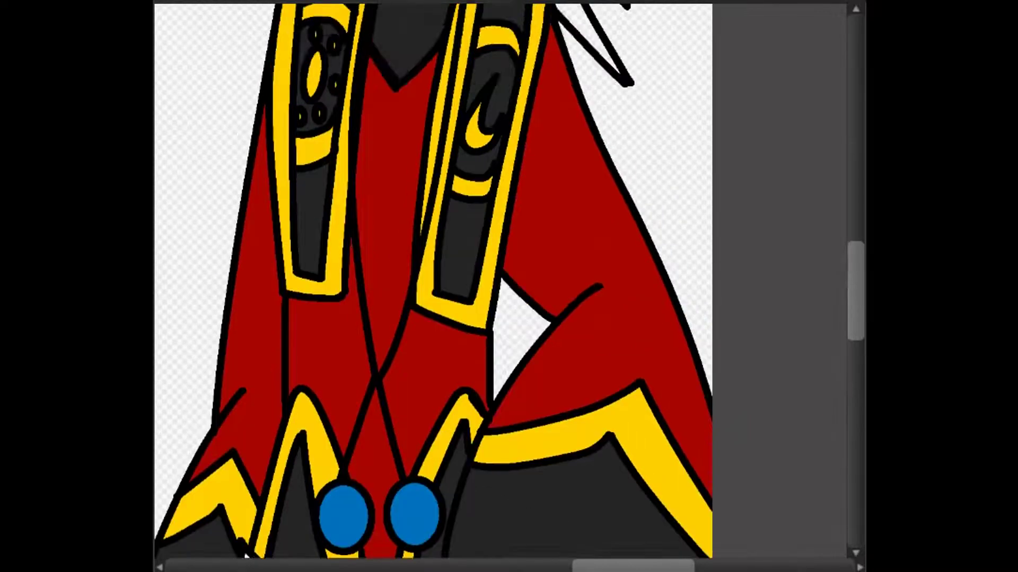
pyautogui.click(432, 413)
pyautogui.click(361, 318)
pyautogui.click(381, 132)
pyautogui.click(238, 122)
pyautogui.click(285, 228)
pyautogui.click(353, 223)
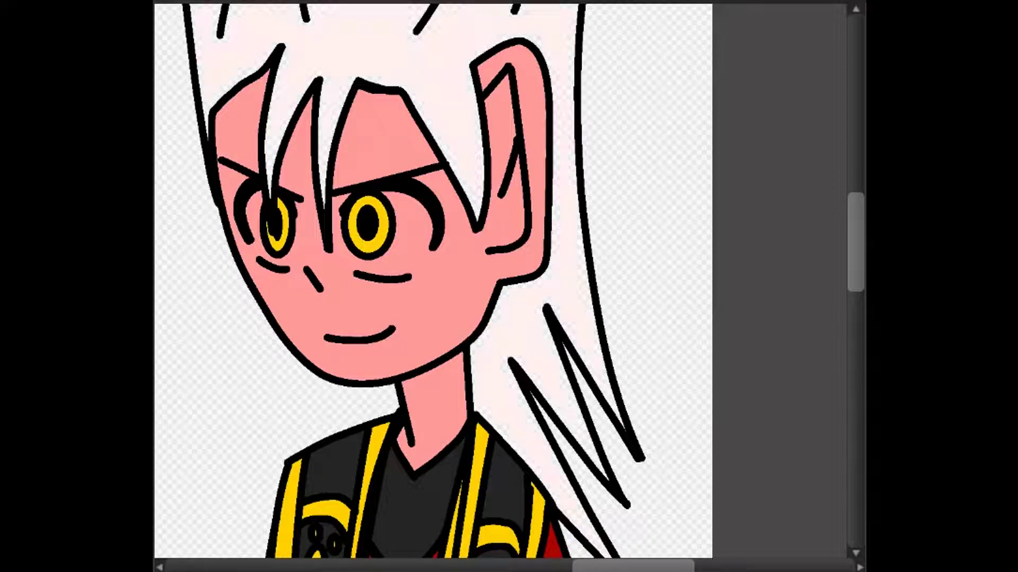
# Step: Fill the right figure's undersleeves with cyan and the hand with pink, and recolour the hair pale cream
pyautogui.scroll(8, 432, 281)
pyautogui.scroll(-10, 432, 281)
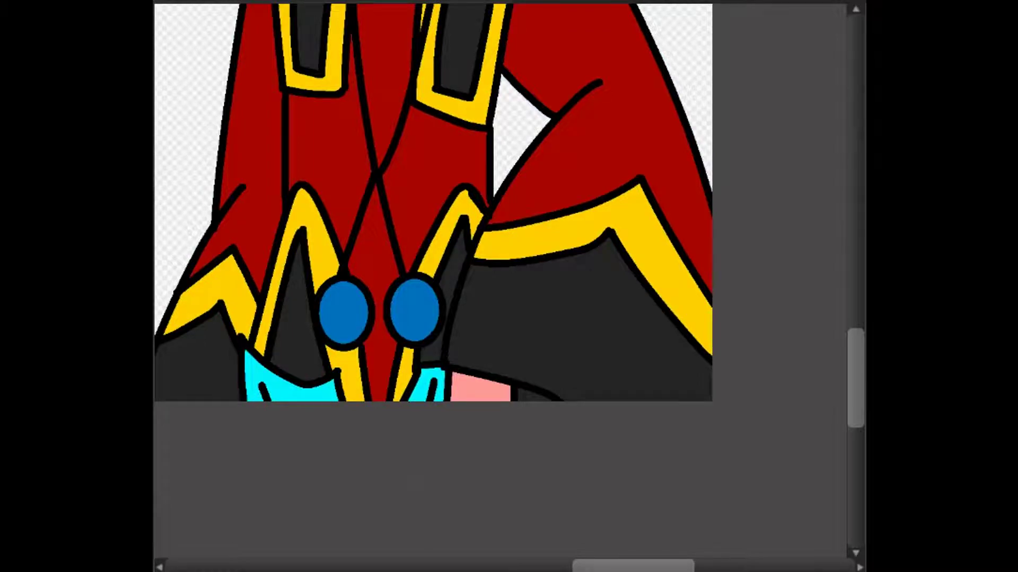
pyautogui.hotkey('ctrl', '0')
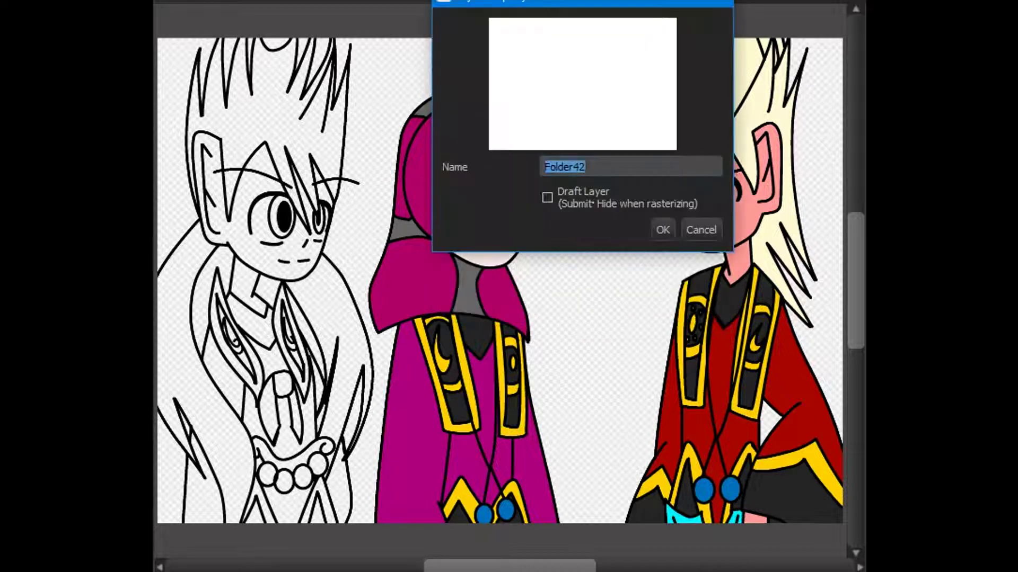
# Step: Rename the layer folder Folder42 as "person"
pyautogui.write('person')
pyautogui.press('Return')
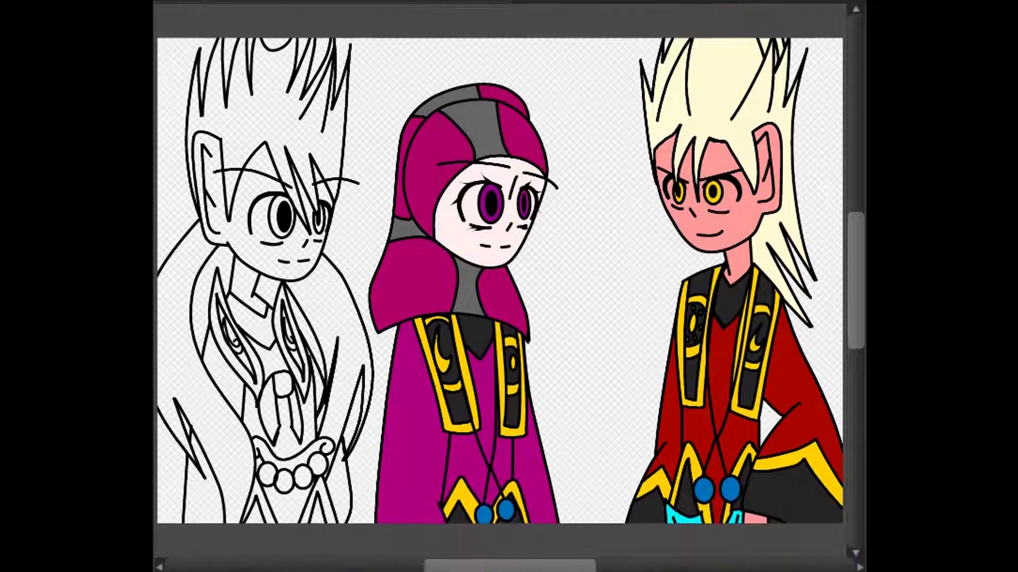
# Step: Fill the left figure's neck, face and ear with light pink and the irises with golden yellow
pyautogui.click(242, 277)
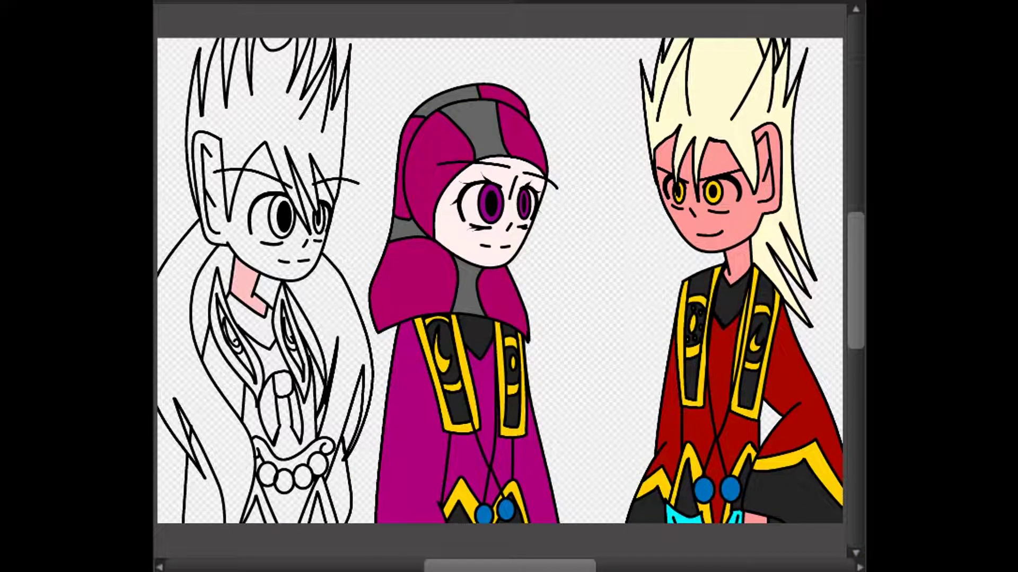
pyautogui.click(249, 249)
pyautogui.click(263, 162)
pyautogui.click(317, 178)
pyautogui.click(275, 218)
pyautogui.click(318, 220)
pyautogui.click(320, 221)
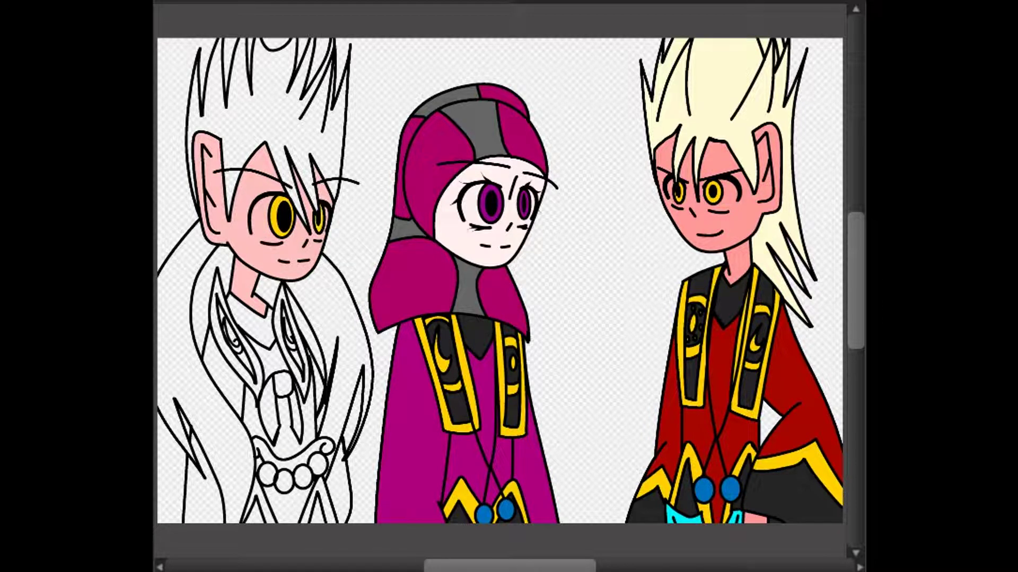
# Step: Fill the left figure's hair with off-white and the neckline piece with lavender
pyautogui.click(256, 311)
pyautogui.click(257, 115)
pyautogui.click(262, 92)
pyautogui.scroll(3, 509, 286)
pyautogui.scroll(5, 455, 318)
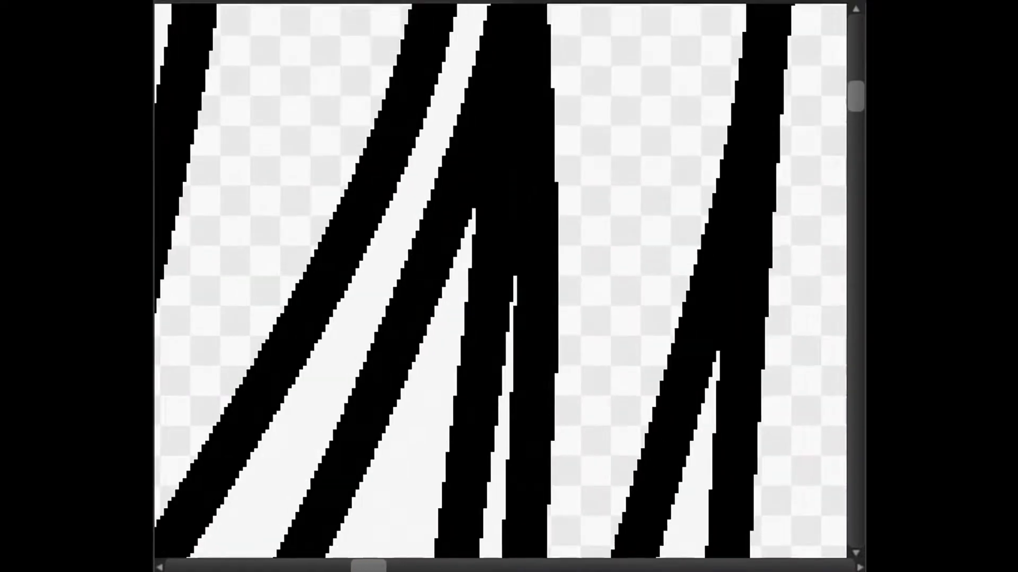
pyautogui.scroll(-10, 509, 286)
pyautogui.click(249, 318)
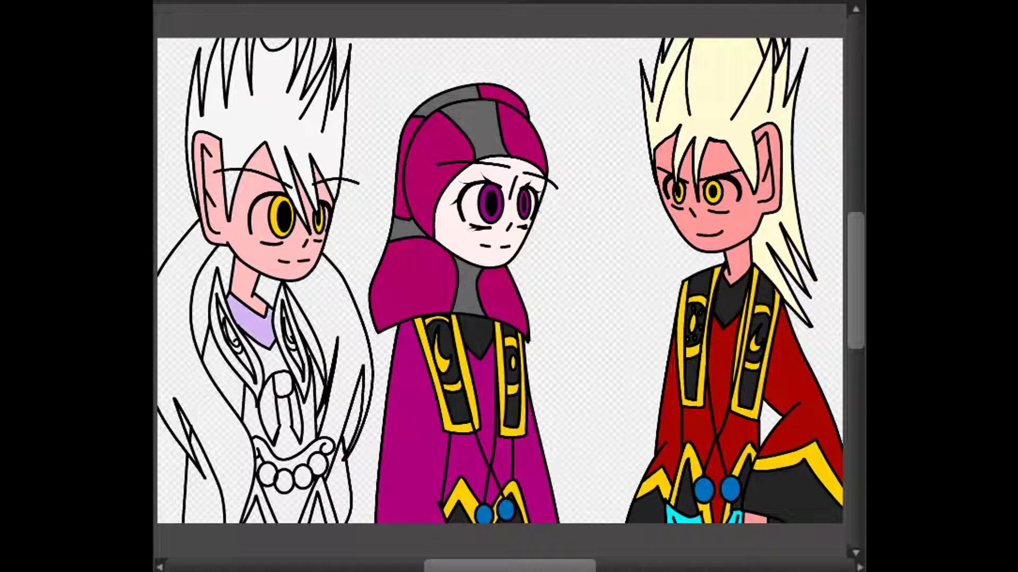
# Step: Fill all sections of the left figure's robe and sleeves with dark blue
pyautogui.click(204, 493)
pyautogui.click(223, 371)
pyautogui.click(297, 418)
pyautogui.click(288, 508)
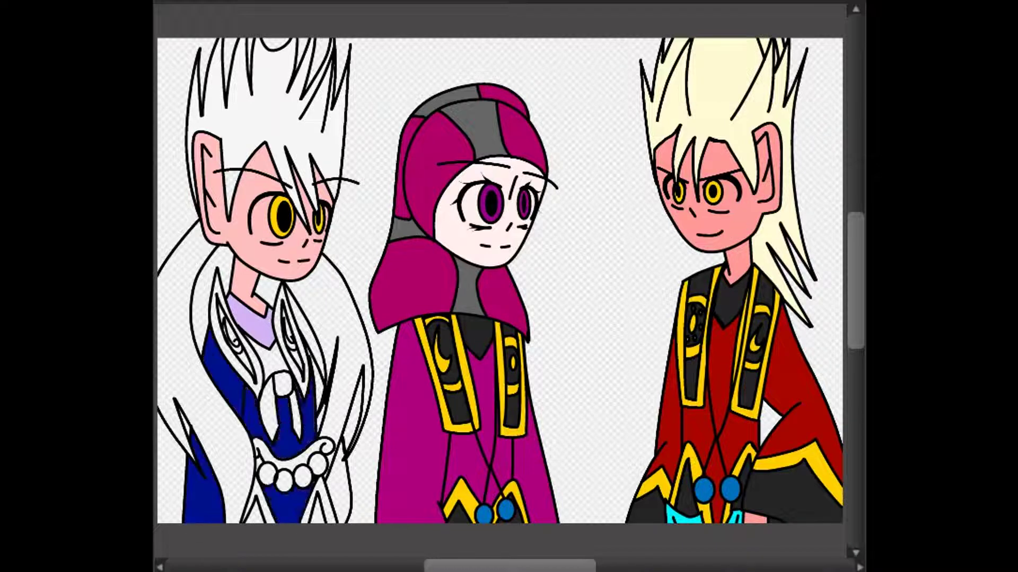
pyautogui.click(339, 493)
pyautogui.click(259, 464)
pyautogui.click(267, 359)
pyautogui.click(315, 380)
pyautogui.click(323, 418)
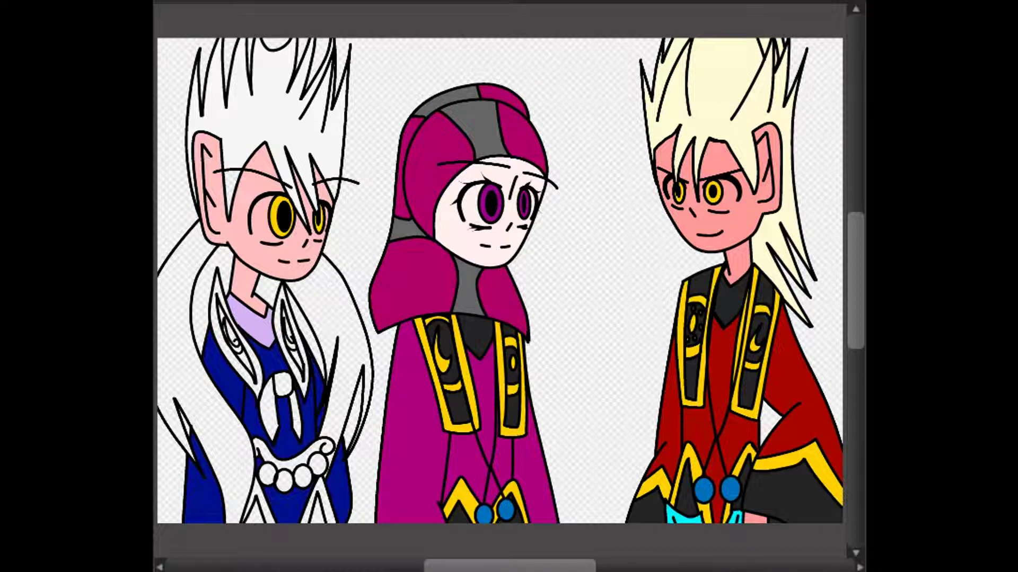
# Step: Fill the left figure's large flowing drape with cyan and the chest ornament with golden yellow
pyautogui.click(175, 329)
pyautogui.click(352, 344)
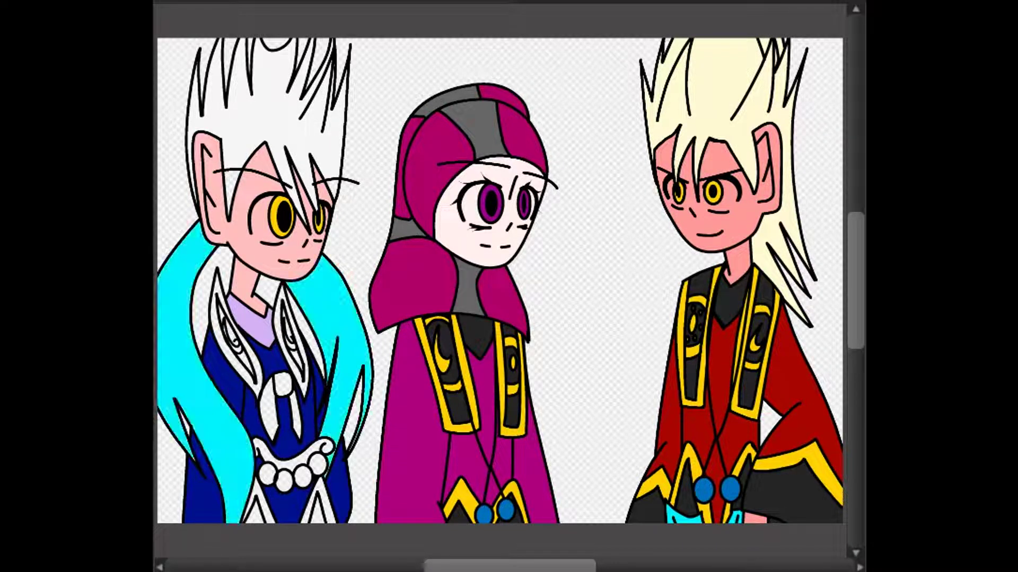
pyautogui.click(267, 408)
pyautogui.click(283, 383)
pyautogui.click(296, 416)
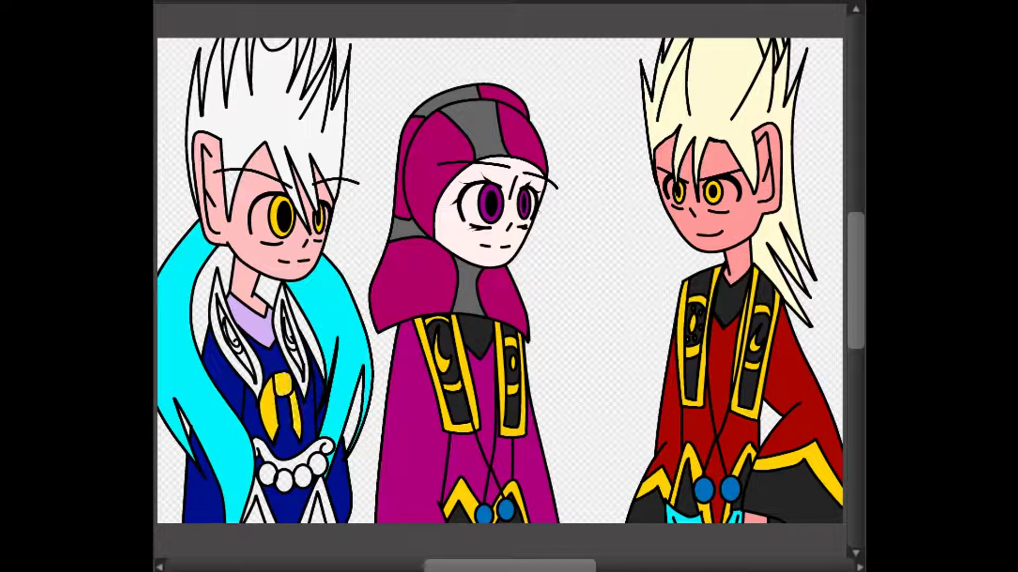
# Step: Fill the left figure's beaded belt and the frames of both pointed lapels with golden yellow
pyautogui.click(318, 454)
pyautogui.click(319, 464)
pyautogui.click(303, 475)
pyautogui.click(285, 481)
pyautogui.click(261, 444)
pyautogui.click(267, 475)
pyautogui.click(218, 318)
pyautogui.click(289, 329)
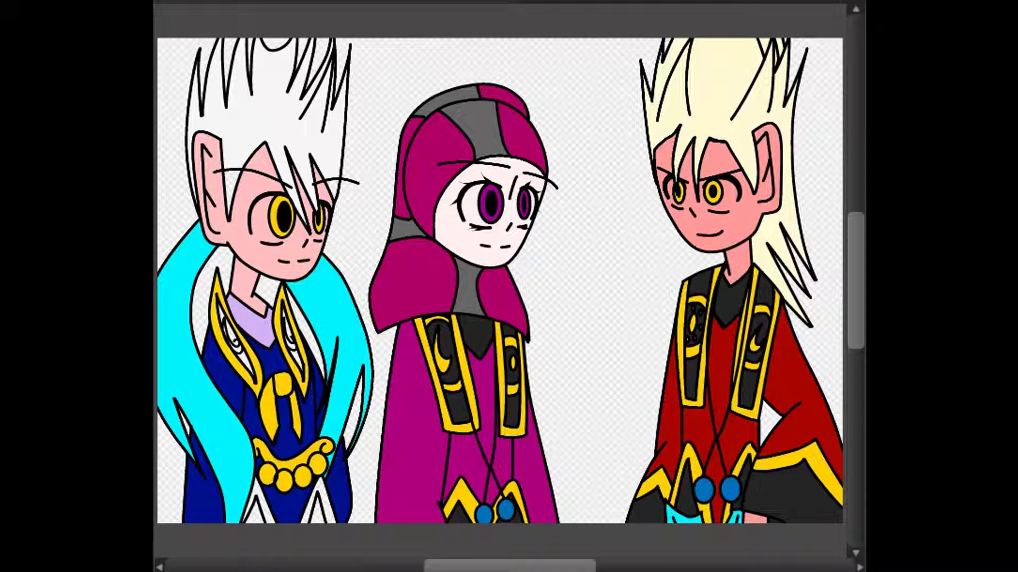
# Step: Fill the left figure's waist triangles with golden yellow borders and pale blue insides
pyautogui.click(283, 506)
pyautogui.hotkey('ctrl', 'z')
pyautogui.click(318, 509)
pyautogui.click(259, 509)
pyautogui.click(255, 516)
pyautogui.click(317, 513)
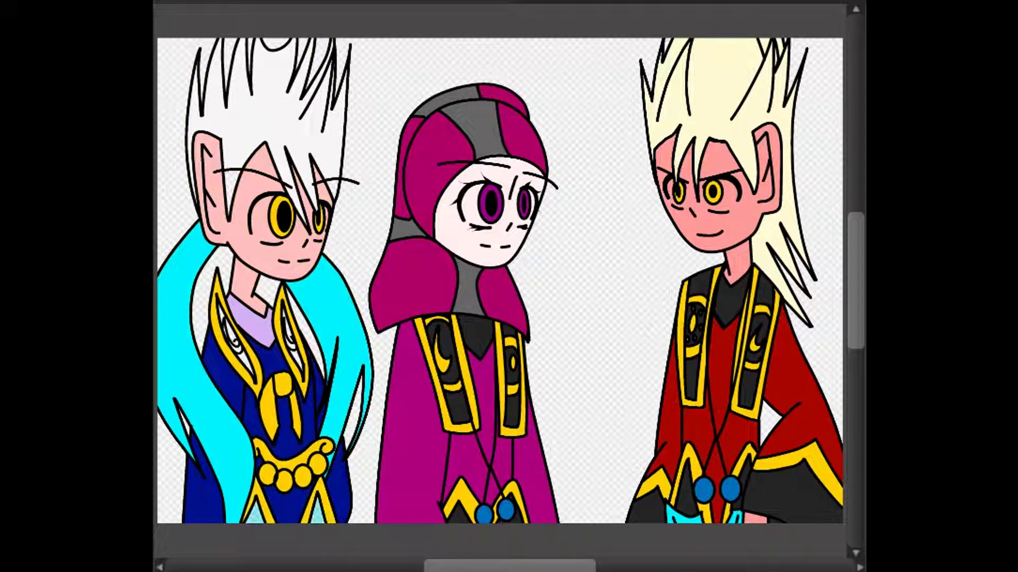
# Step: Fill the insides of the left figure's two pointed lapels with pale blue
pyautogui.scroll(3, 501, 281)
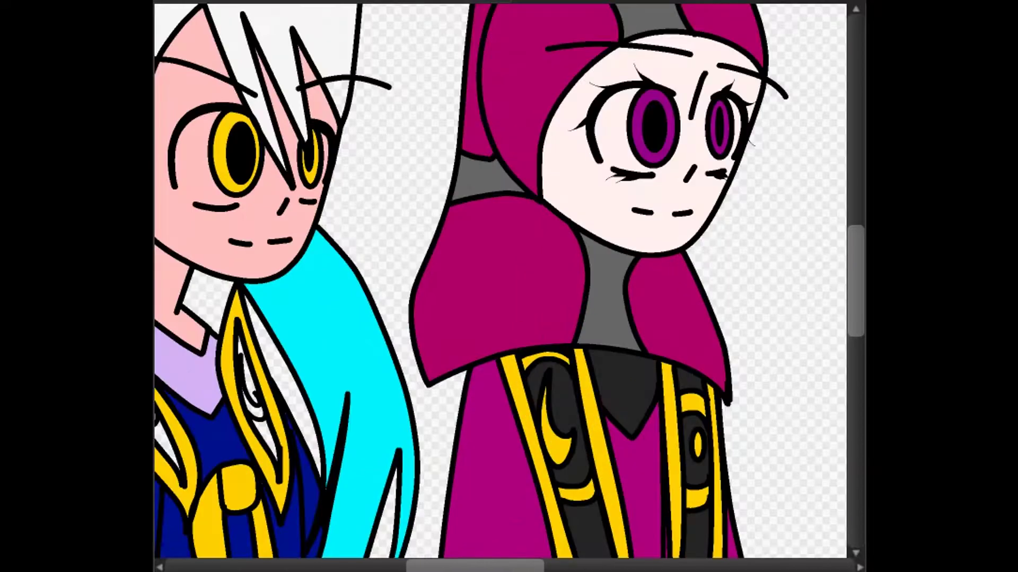
pyautogui.scroll(2, 462, 298)
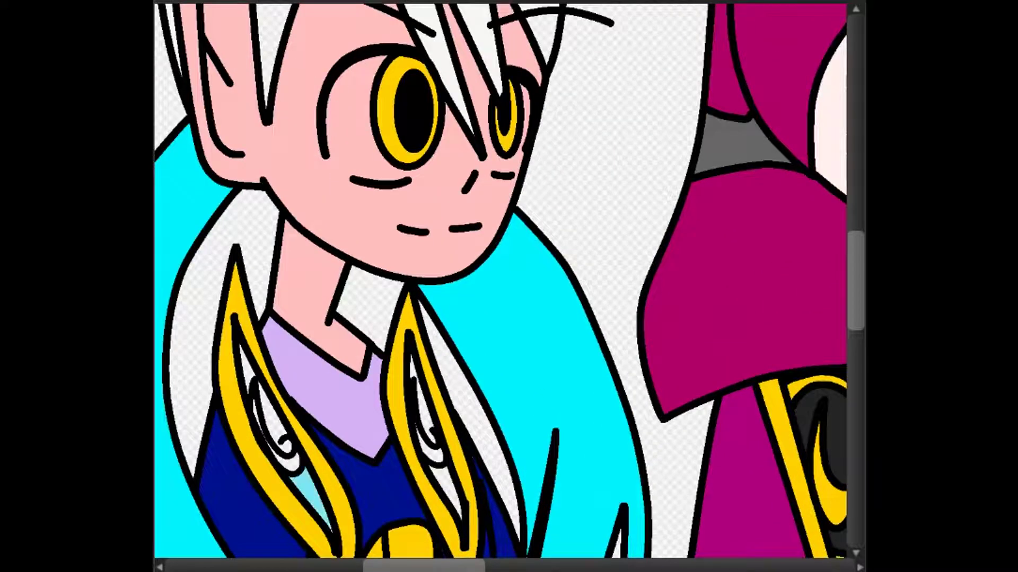
pyautogui.click(270, 419)
pyautogui.click(247, 365)
pyautogui.click(439, 487)
pyautogui.click(419, 403)
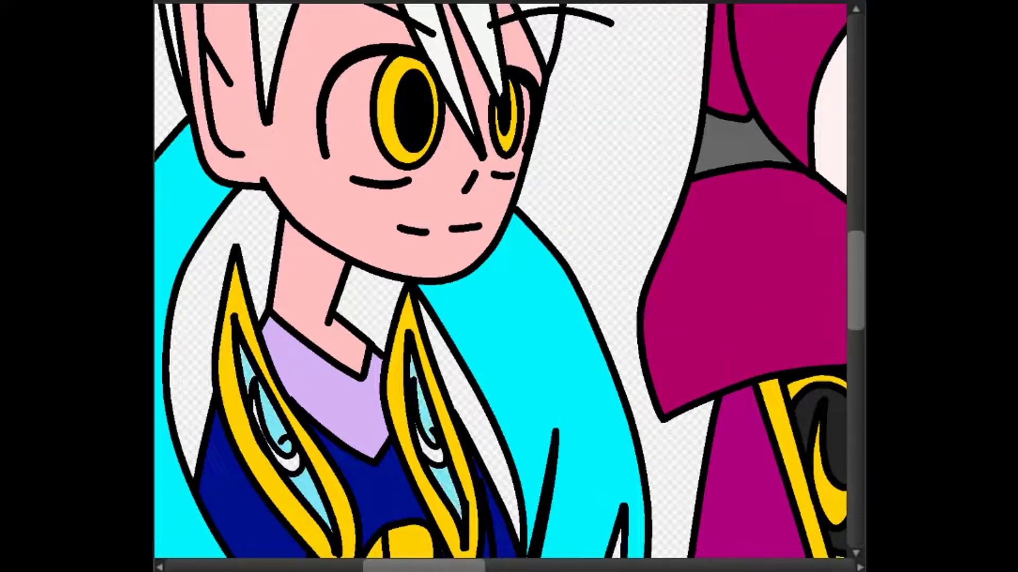
# Step: Fill the small crescents inside the left figure's two pointed lapels with medium blue
pyautogui.click(288, 462)
pyautogui.click(429, 449)
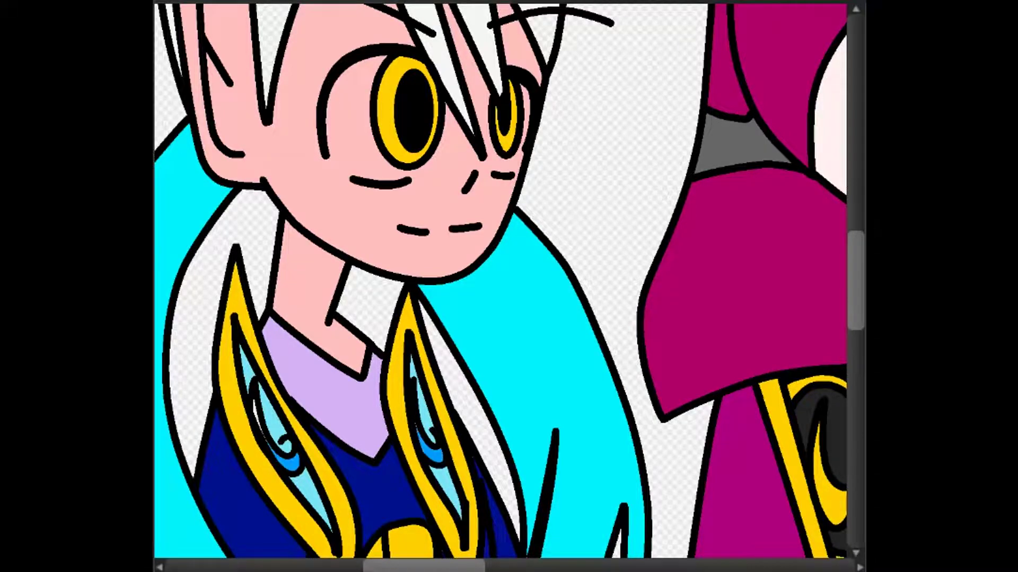
pyautogui.scroll(3, 498, 439)
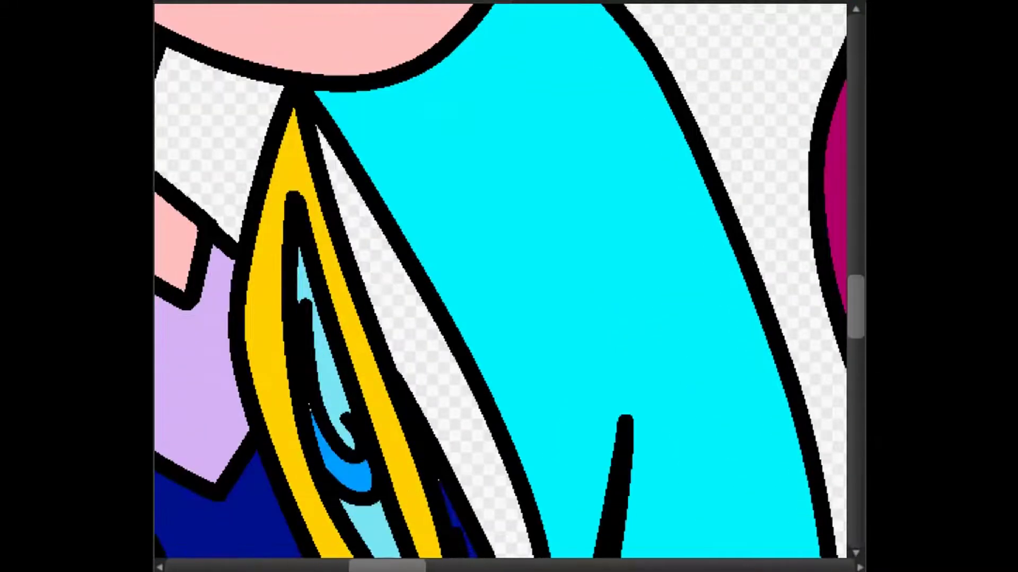
pyautogui.hscroll(-5, 500, 287)
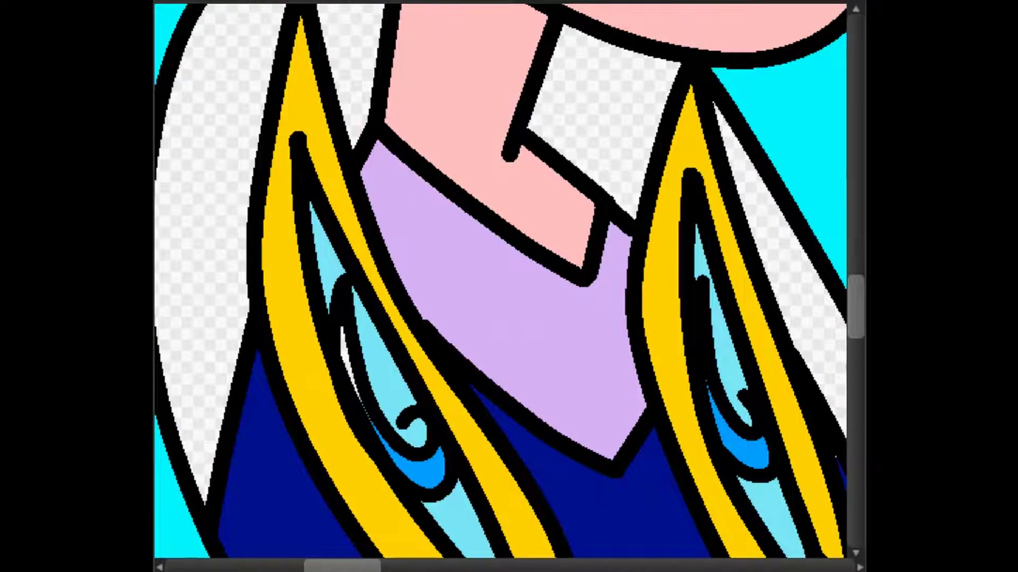
# Step: Try filling the whole empty canvas with solid pink
pyautogui.hotkey('ctrl', '0')
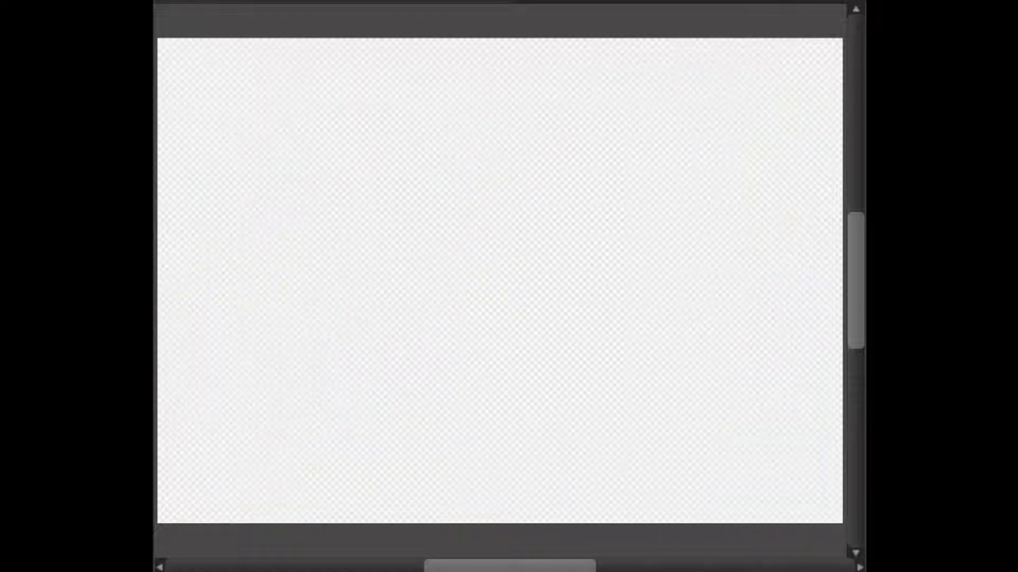
pyautogui.hotkey('alt', 'BackSpace')
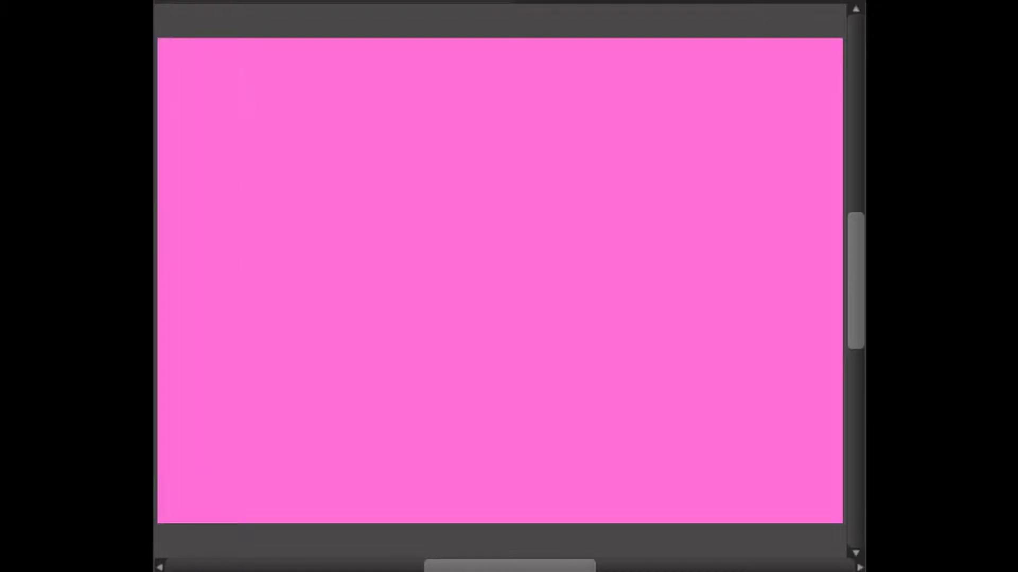
pyautogui.hotkey('ctrl', 'z')
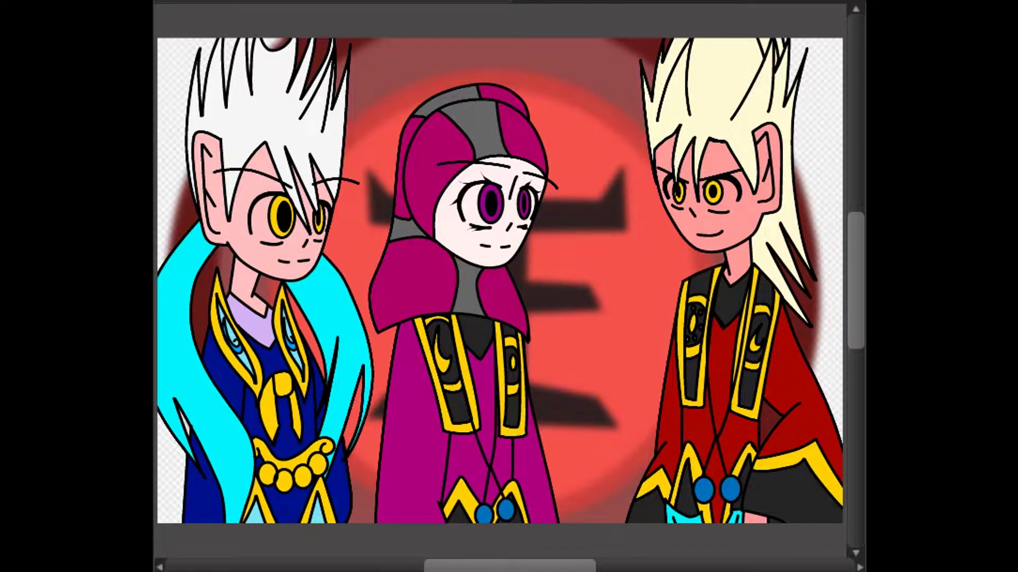
# Step: Shade the middle figure's brow, nose and outer cheek with soft pink and paint the whites of the eyes pure white
pyautogui.scroll(8, 498, 222)
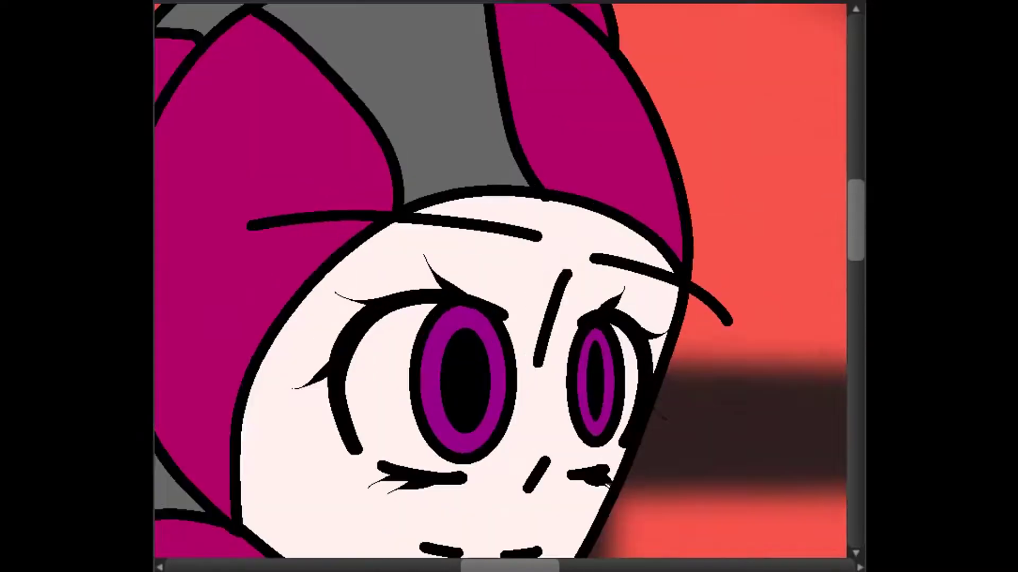
pyautogui.moveTo(565, 266)
pyautogui.mouseDown()
pyautogui.moveTo(523, 322)
pyautogui.moveTo(532, 360)
pyautogui.mouseUp()
pyautogui.moveTo(546, 440)
pyautogui.mouseDown()
pyautogui.moveTo(508, 469)
pyautogui.moveTo(520, 492)
pyautogui.mouseUp()
pyautogui.click(628, 474)
pyautogui.moveTo(318, 287); pyautogui.dragTo(265, 554)
pyautogui.hotkey('ctrl', 'z')
pyautogui.moveTo(252, 377); pyautogui.dragTo(267, 546)
pyautogui.click(249, 477)
pyautogui.click(541, 302)
pyautogui.click(525, 464)
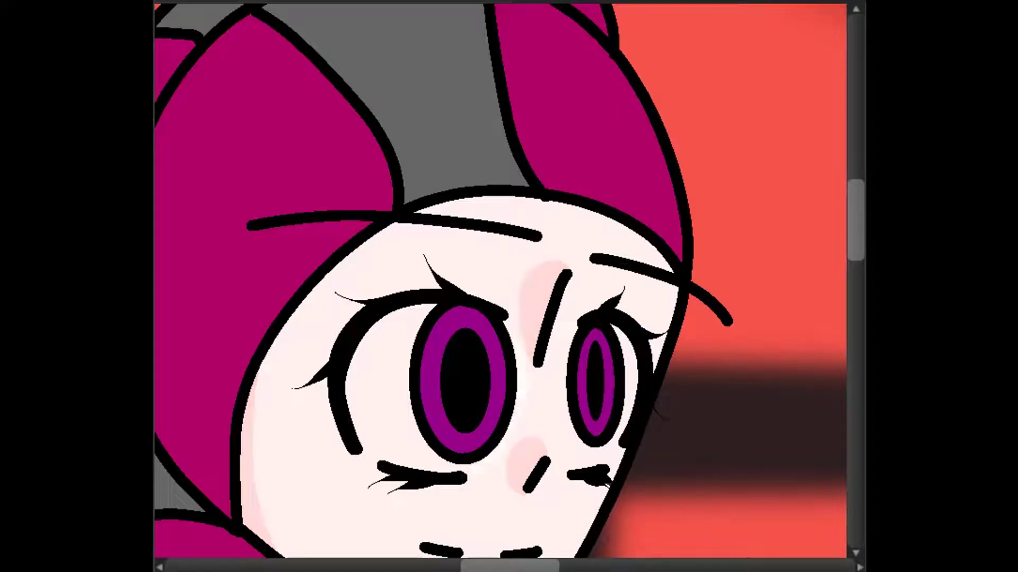
pyautogui.click(382, 381)
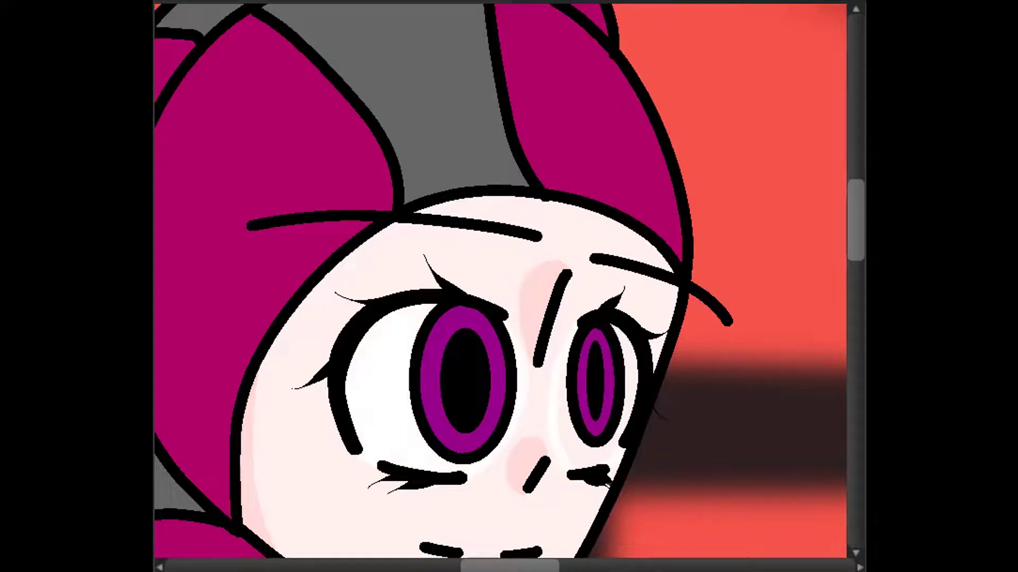
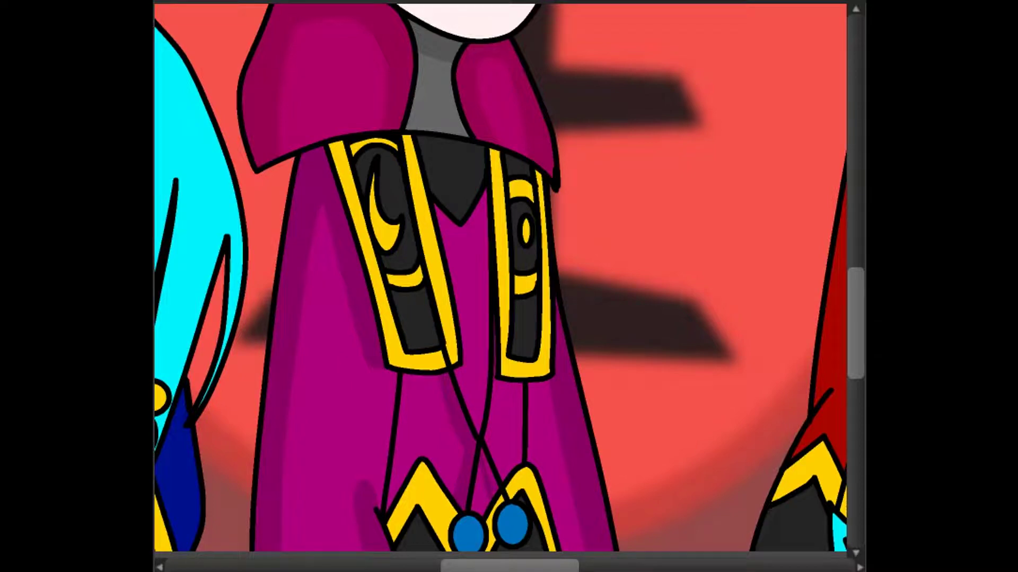
# Step: Add dark magenta shading to the middle figure's robe around the crossed cords and beads at the waist
pyautogui.scroll(-3, 509, 275)
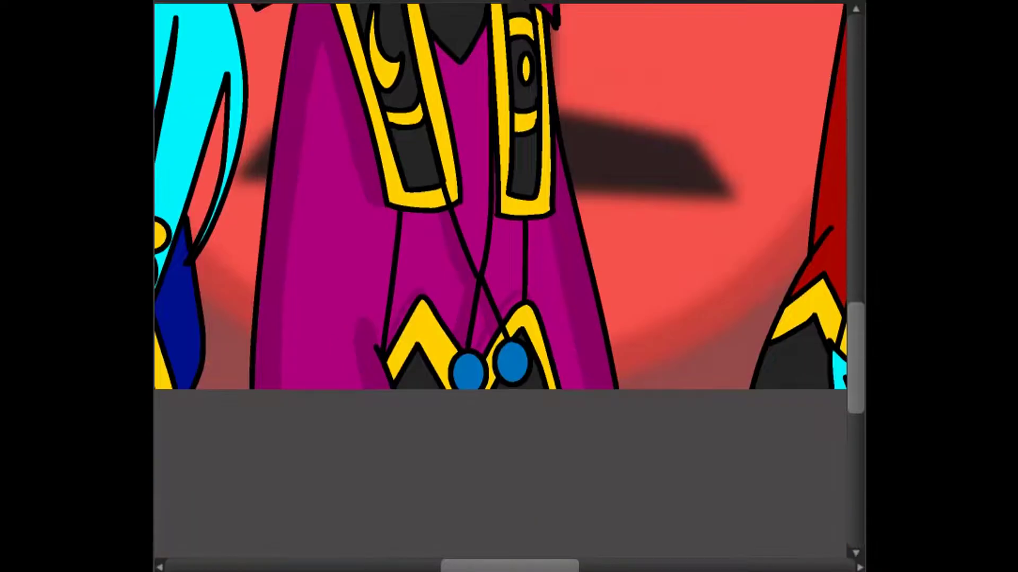
pyautogui.scroll(2, 495, 274)
pyautogui.moveTo(474, 393); pyautogui.dragTo(465, 423)
pyautogui.moveTo(541, 310); pyautogui.dragTo(512, 339)
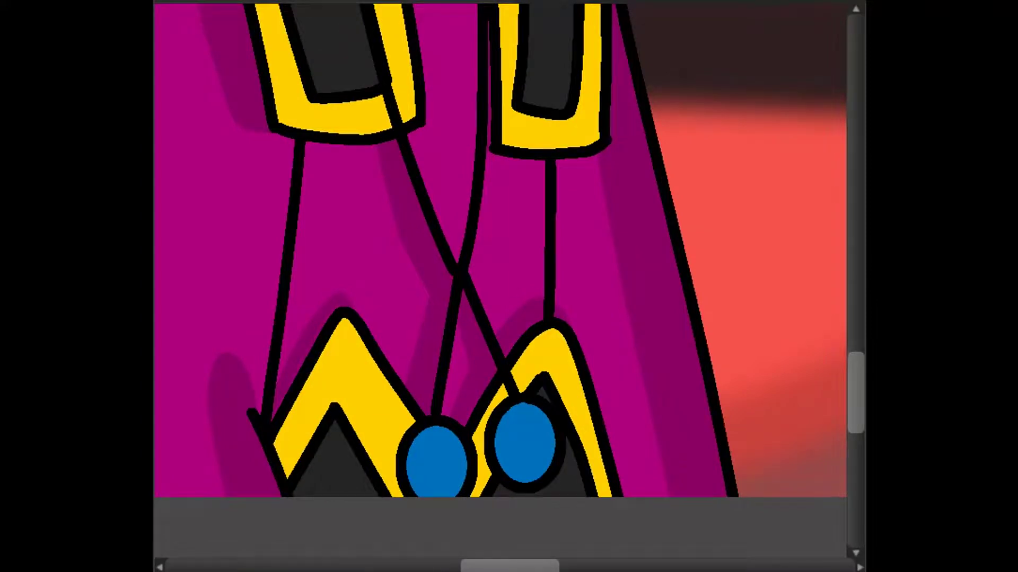
# Step: Shade the upper part of the middle figure's black collar and lapel panels with a darker tone below the hood
pyautogui.scroll(-2, 509, 276)
pyautogui.scroll(2, 509, 212)
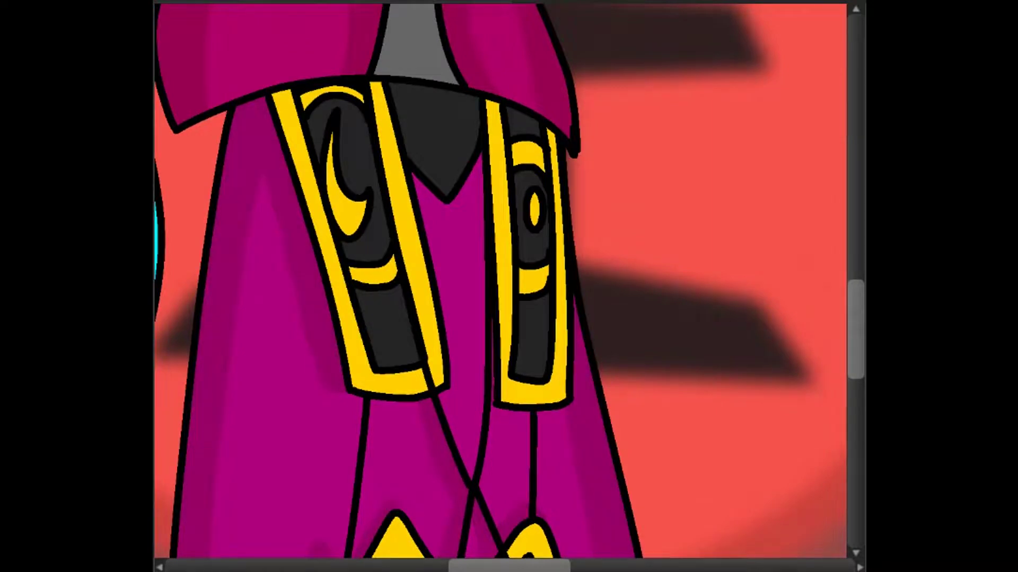
pyautogui.moveTo(308, 126); pyautogui.dragTo(477, 142)
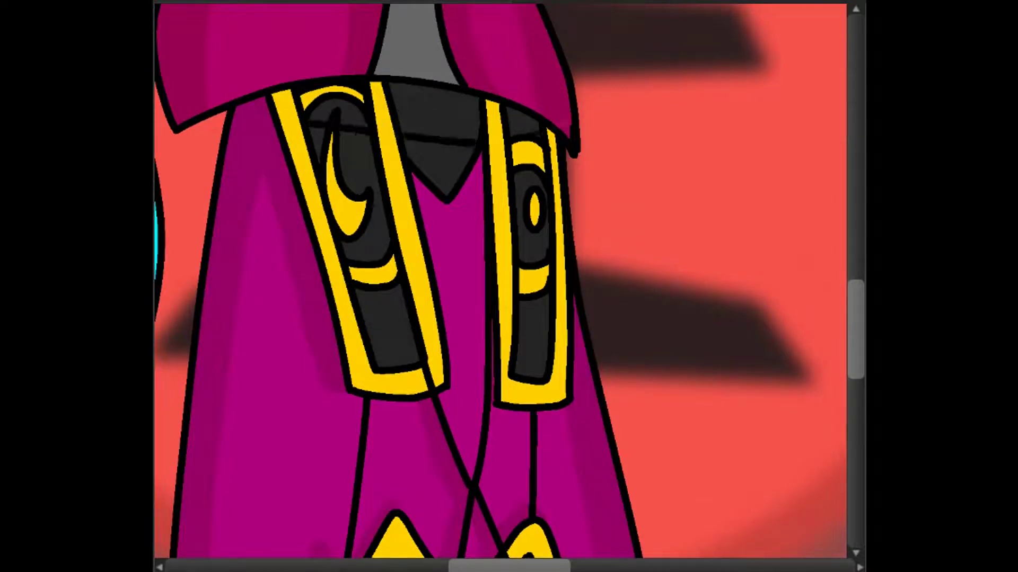
pyautogui.scroll(-5, 500, 281)
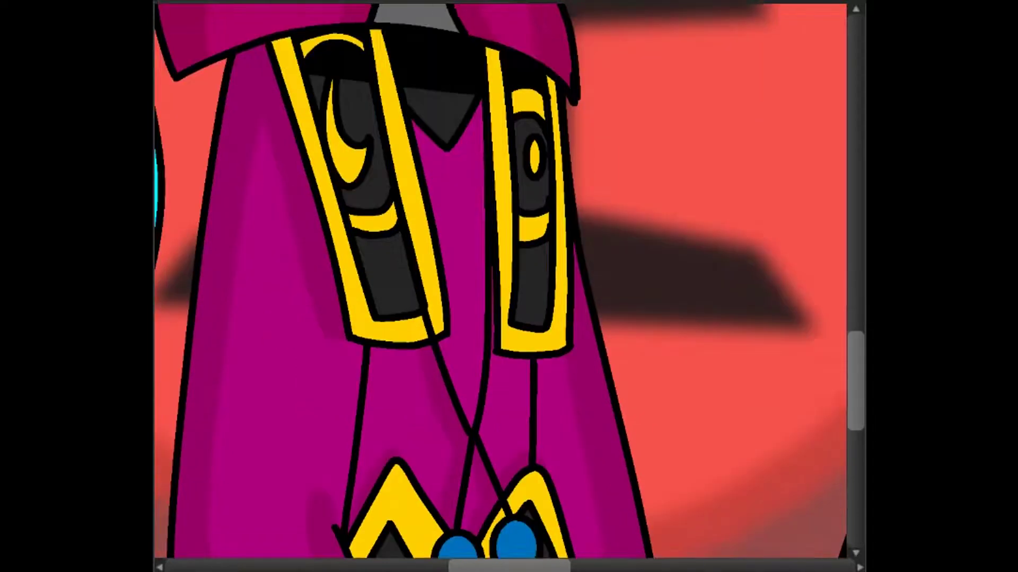
# Step: Shade the black triangles at the middle figure's waist with a darker tone along their inner edges
pyautogui.moveTo(373, 318)
pyautogui.mouseDown()
pyautogui.moveTo(391, 287)
pyautogui.moveTo(406, 318)
pyautogui.mouseUp()
pyautogui.moveTo(539, 297); pyautogui.dragTo(549, 318)
pyautogui.moveTo(373, 317); pyautogui.dragTo(410, 317)
pyautogui.moveTo(546, 283); pyautogui.dragTo(556, 318)
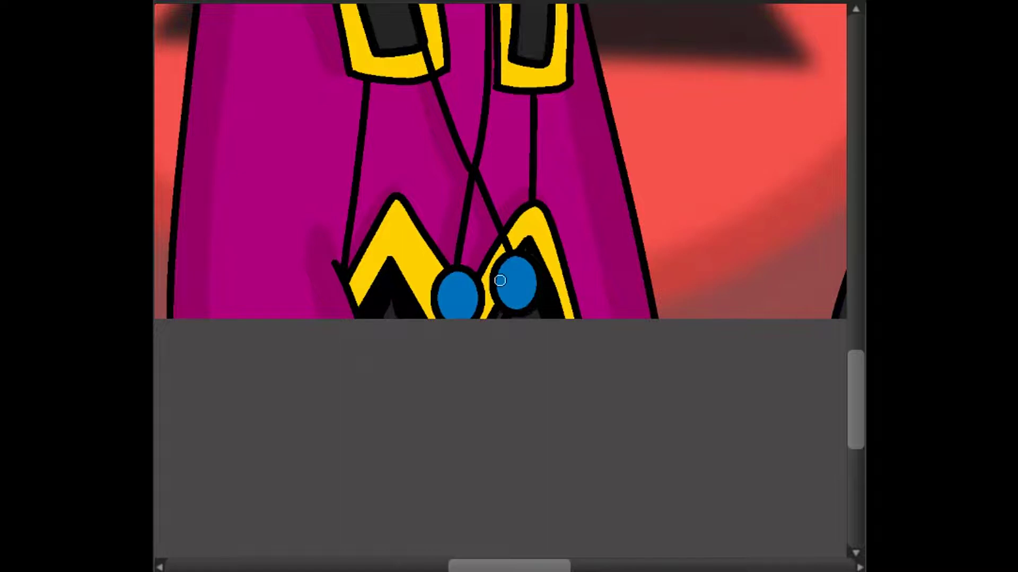
pyautogui.hotkey('ctrl', '+')
pyautogui.hotkey('ctrl', '+')
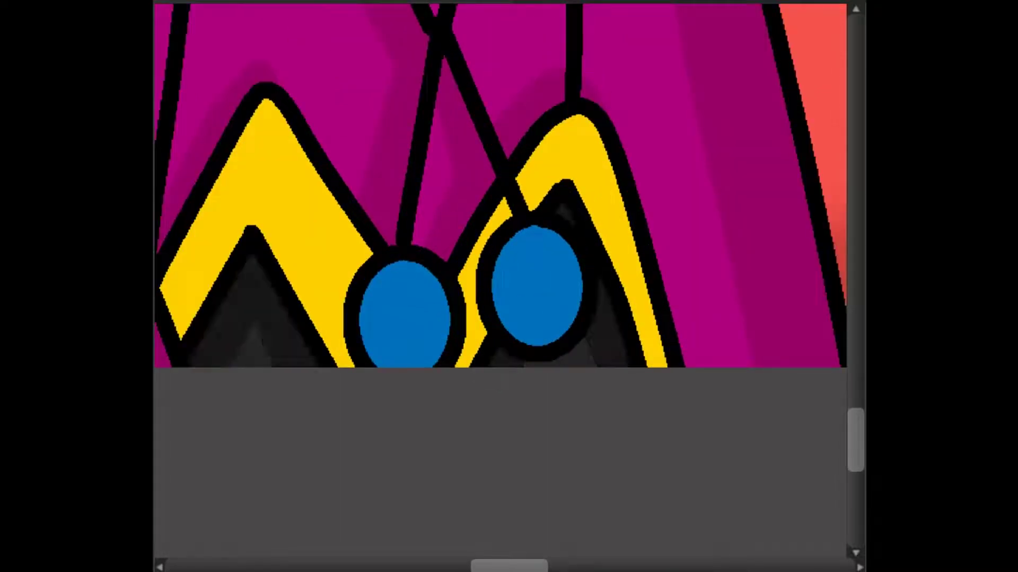
pyautogui.hotkey('ctrl', '-')
pyautogui.scroll(5, 500, 281)
pyautogui.hotkey('ctrl', '+')
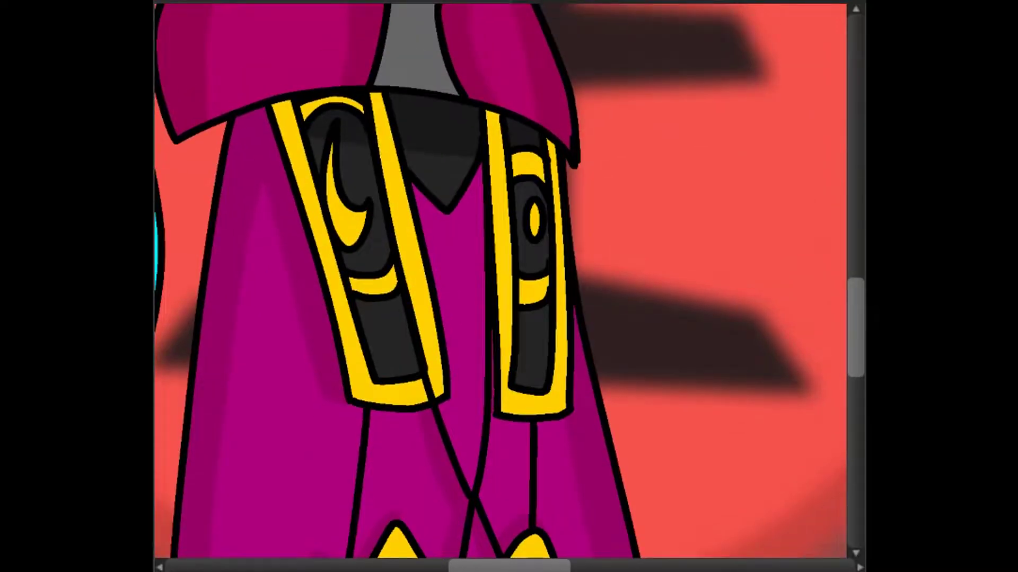
# Step: Paint bright yellow highlights on the gold frames and ornaments in the upper part of the middle figure's two lapels
pyautogui.moveTo(353, 146); pyautogui.dragTo(331, 241)
pyautogui.moveTo(337, 175); pyautogui.dragTo(329, 233)
pyautogui.moveTo(272, 104)
pyautogui.mouseDown()
pyautogui.moveTo(371, 400)
pyautogui.moveTo(432, 289)
pyautogui.moveTo(310, 103)
pyautogui.moveTo(303, 118)
pyautogui.mouseUp()
pyautogui.moveTo(381, 286)
pyautogui.mouseDown()
pyautogui.moveTo(353, 278)
pyautogui.moveTo(377, 289)
pyautogui.mouseUp()
pyautogui.moveTo(513, 166); pyautogui.dragTo(536, 159)
pyautogui.moveTo(534, 208); pyautogui.dragTo(534, 233)
pyautogui.moveTo(525, 289)
pyautogui.mouseDown()
pyautogui.moveTo(540, 291)
pyautogui.moveTo(533, 297)
pyautogui.mouseUp()
pyautogui.moveTo(490, 114)
pyautogui.mouseDown()
pyautogui.moveTo(507, 411)
pyautogui.moveTo(527, 413)
pyautogui.moveTo(562, 296)
pyautogui.moveTo(554, 145)
pyautogui.mouseUp()
# Step: Paint bright yellow highlights on the lower lapel ends and pointed gold waist trim of the middle figure
pyautogui.scroll(-5, 509, 281)
pyautogui.moveTo(352, 361)
pyautogui.mouseDown()
pyautogui.moveTo(397, 276)
pyautogui.moveTo(441, 347)
pyautogui.mouseUp()
pyautogui.moveTo(482, 366)
pyautogui.mouseDown()
pyautogui.moveTo(522, 292)
pyautogui.moveTo(546, 297)
pyautogui.moveTo(574, 390)
pyautogui.mouseUp()
pyautogui.moveTo(391, 288); pyautogui.dragTo(397, 295)
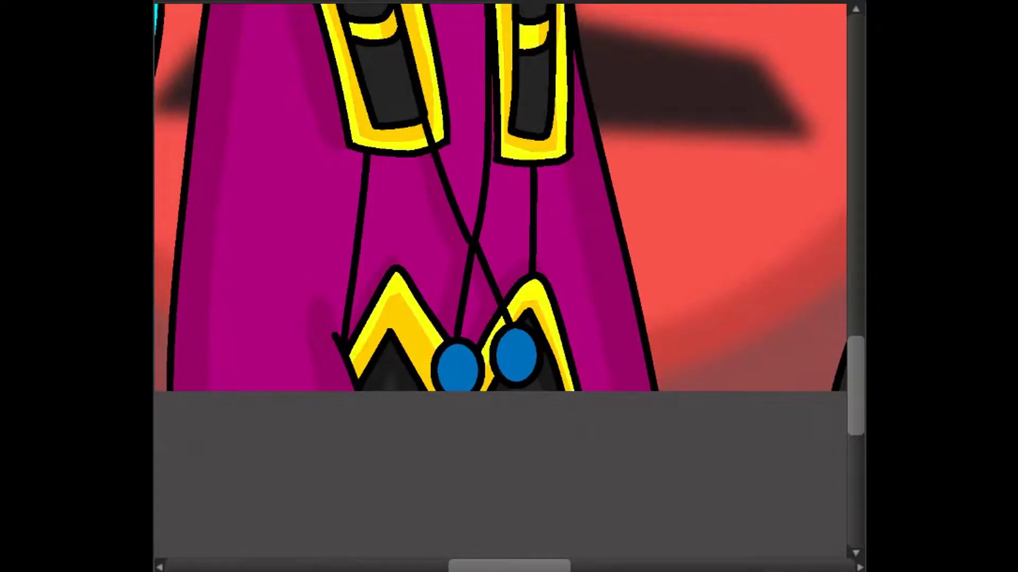
pyautogui.scroll(5, 509, 281)
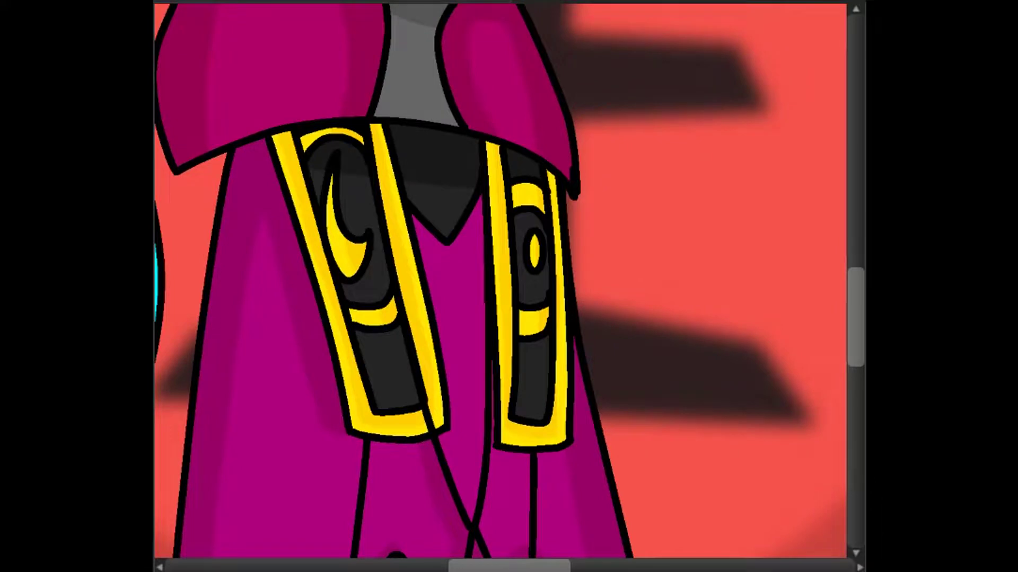
pyautogui.scroll(1, 501, 280)
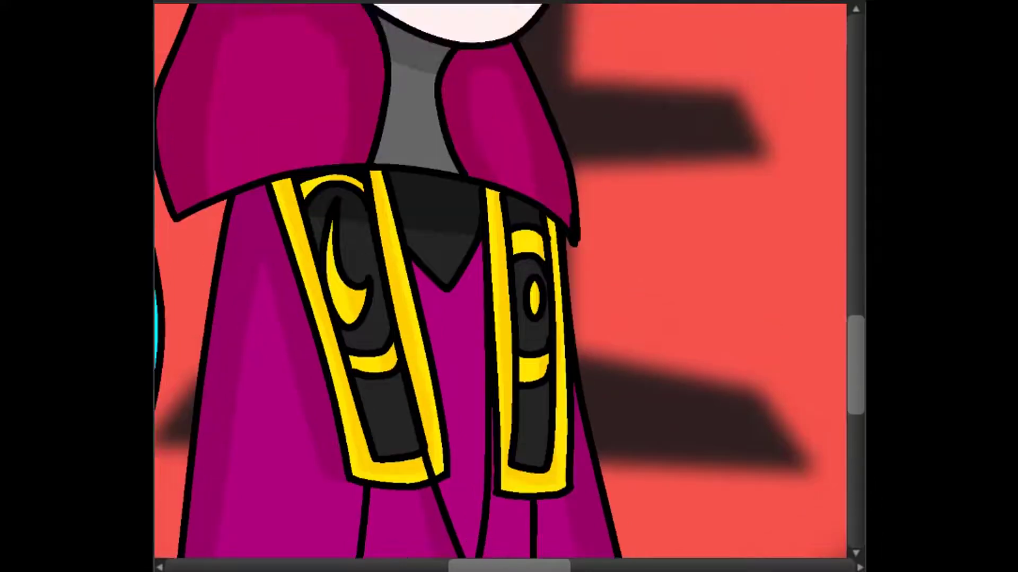
# Step: Shade one side of the middle figure's two blue waist beads with darker blue
pyautogui.scroll(-6, 501, 281)
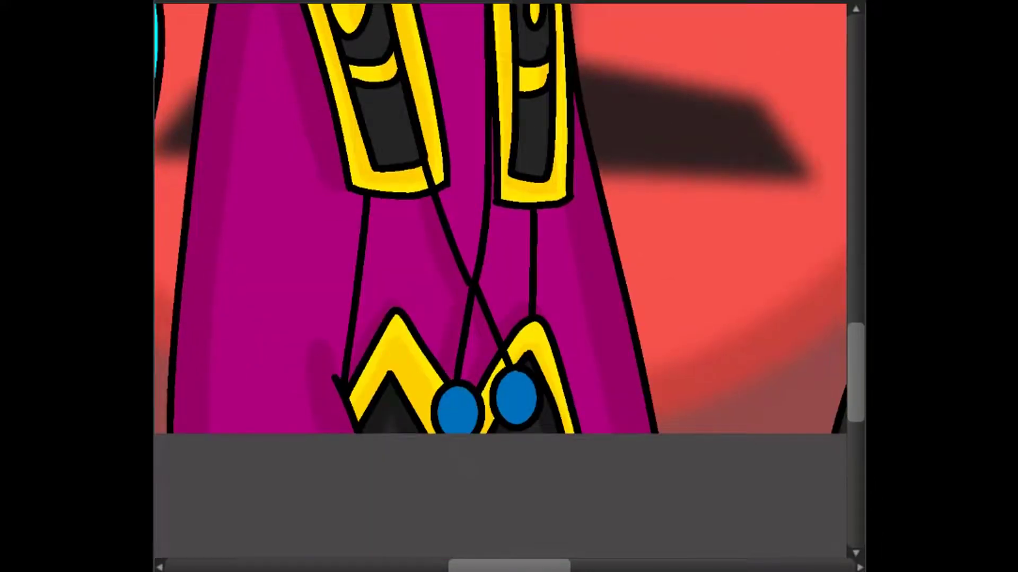
pyautogui.moveTo(460, 390); pyautogui.dragTo(456, 431)
pyautogui.moveTo(513, 375); pyautogui.dragTo(508, 422)
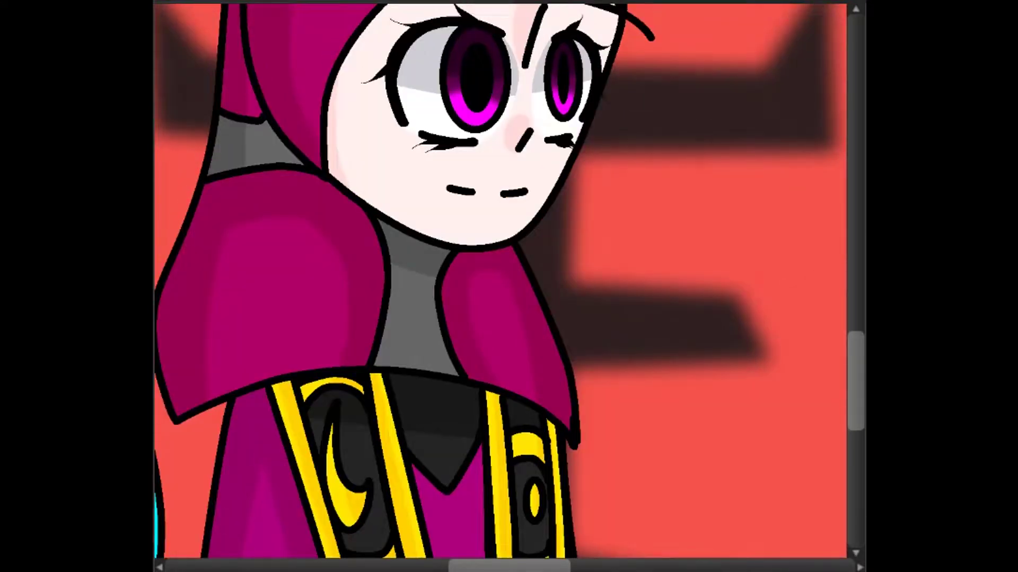
# Step: Add large white oval highlights and small light pink reflections to both of the middle figure's eyes
pyautogui.moveTo(462, 33); pyautogui.dragTo(491, 81)
pyautogui.moveTo(558, 37); pyautogui.dragTo(574, 84)
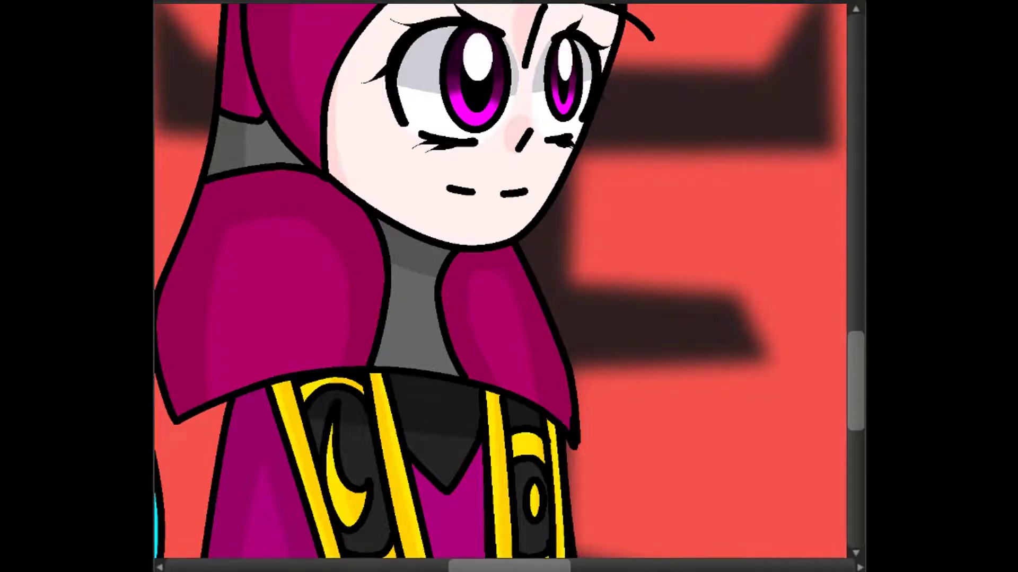
pyautogui.moveTo(476, 100); pyautogui.dragTo(478, 126)
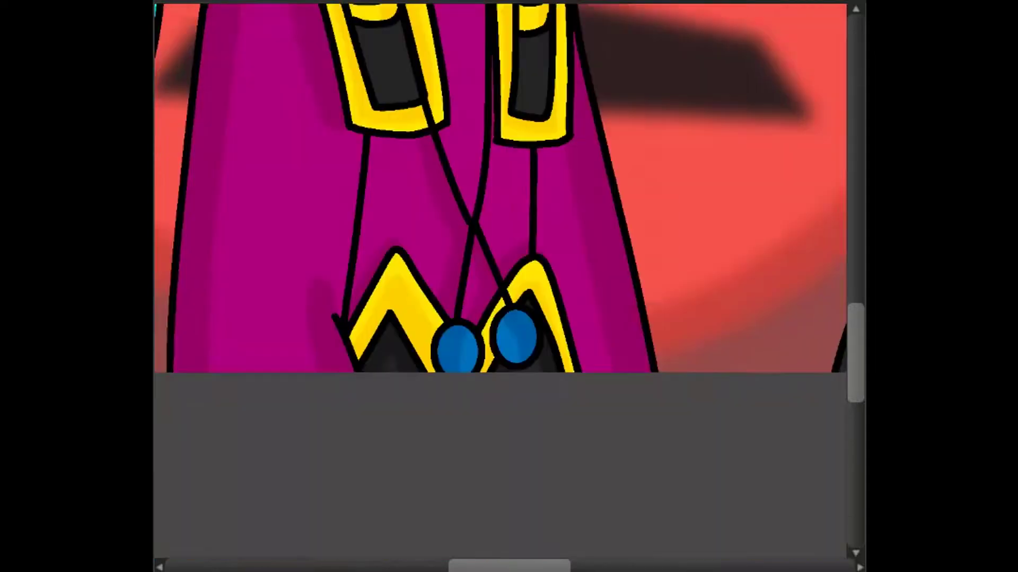
pyautogui.scroll(10, 501, 281)
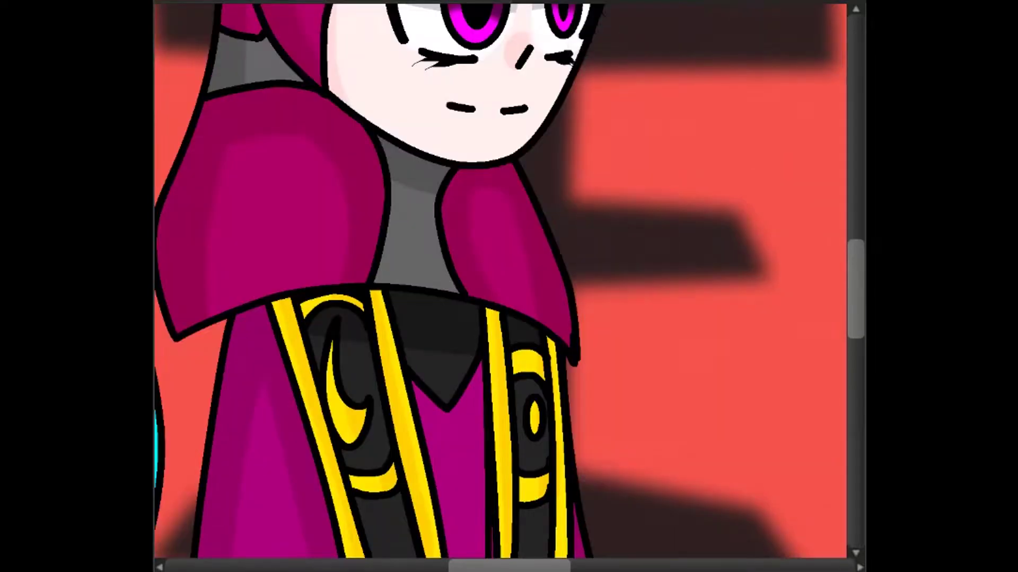
pyautogui.scroll(2, 500, 281)
pyautogui.scroll(4, 500, 281)
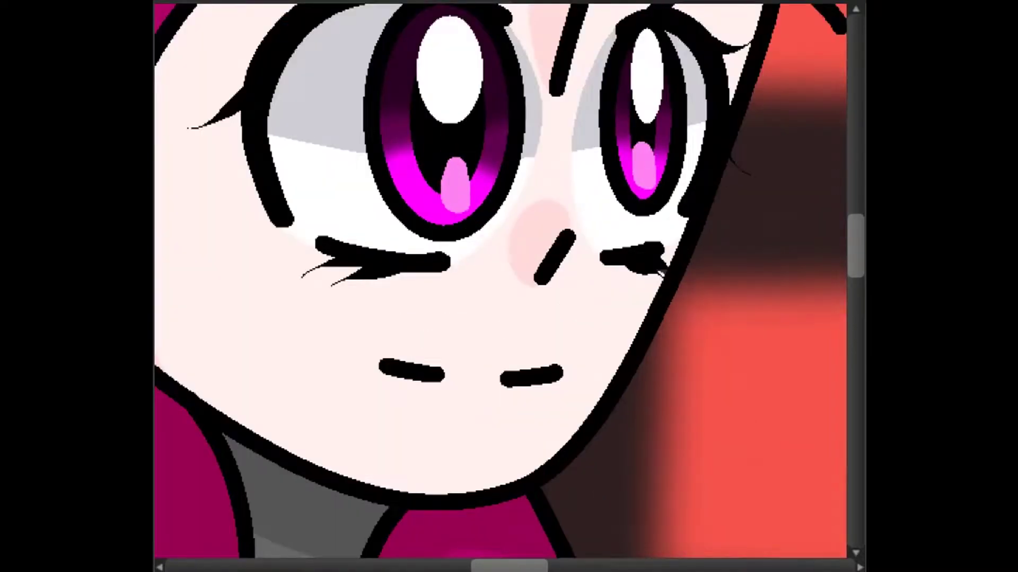
# Step: Outline the skin shadows on the right figure's ear, forehead under the fringe, and nose in a darker red-pink
pyautogui.scroll(-5, 500, 281)
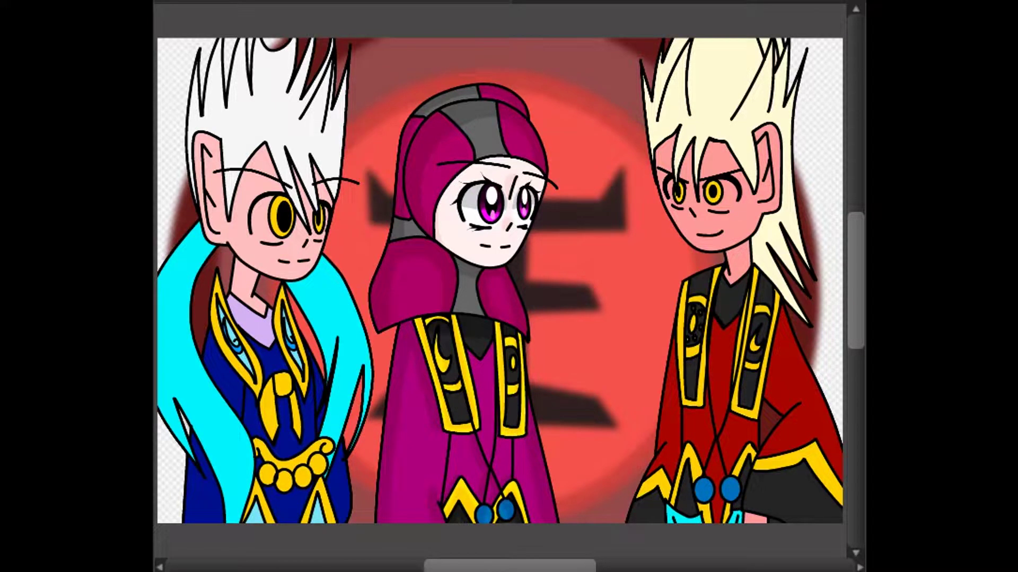
pyautogui.hscroll(5, 500, 281)
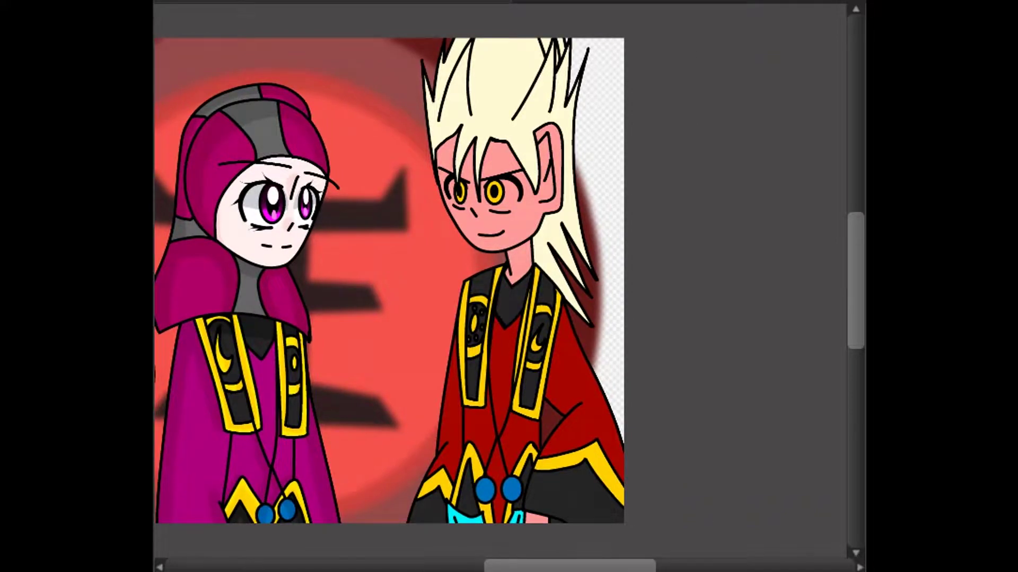
pyautogui.hotkey('ctrl', '+')
pyautogui.hotkey('ctrl', '+')
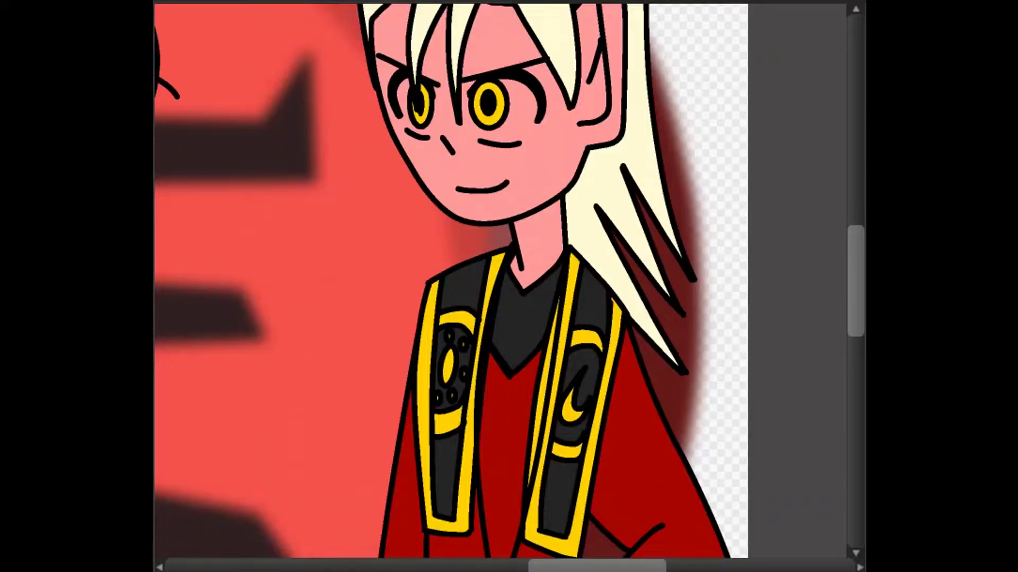
pyautogui.hotkey('ctrl', '+')
pyautogui.hotkey('ctrl', '+')
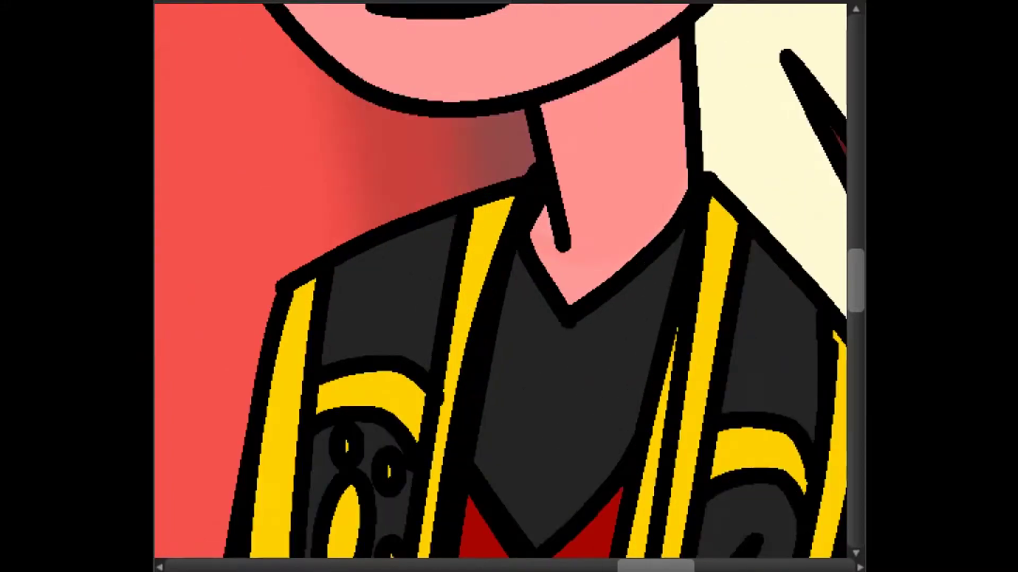
pyautogui.hotkey('ctrl', '-')
pyautogui.hotkey('ctrl', '+')
pyautogui.scroll(-5, 498, 265)
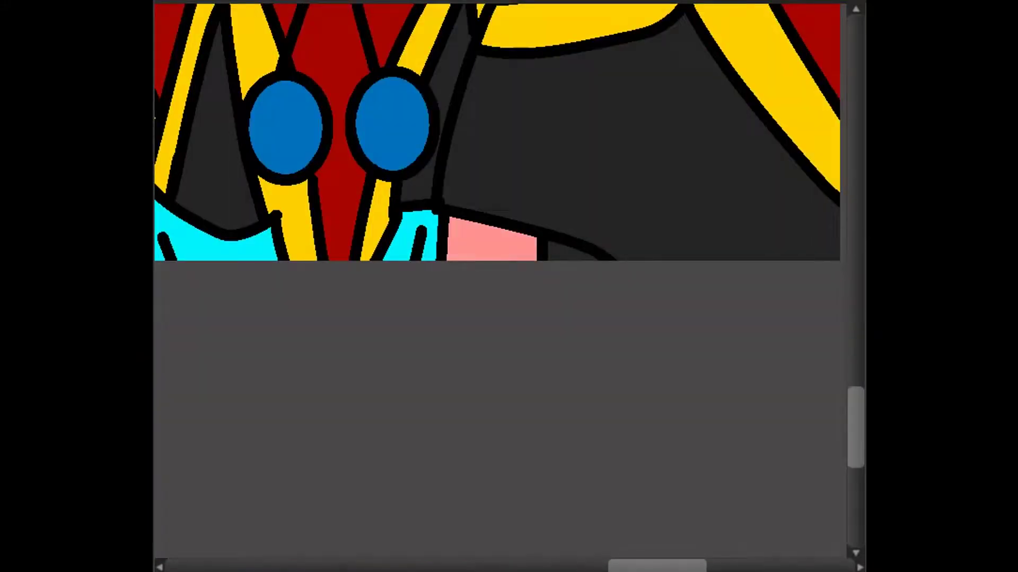
pyautogui.scroll(10, 498, 286)
pyautogui.moveTo(511, 268)
pyautogui.mouseDown()
pyautogui.moveTo(525, 284)
pyautogui.moveTo(506, 353)
pyautogui.mouseUp()
pyautogui.moveTo(504, 75); pyautogui.dragTo(514, 127)
pyautogui.moveTo(271, 360); pyautogui.dragTo(332, 125)
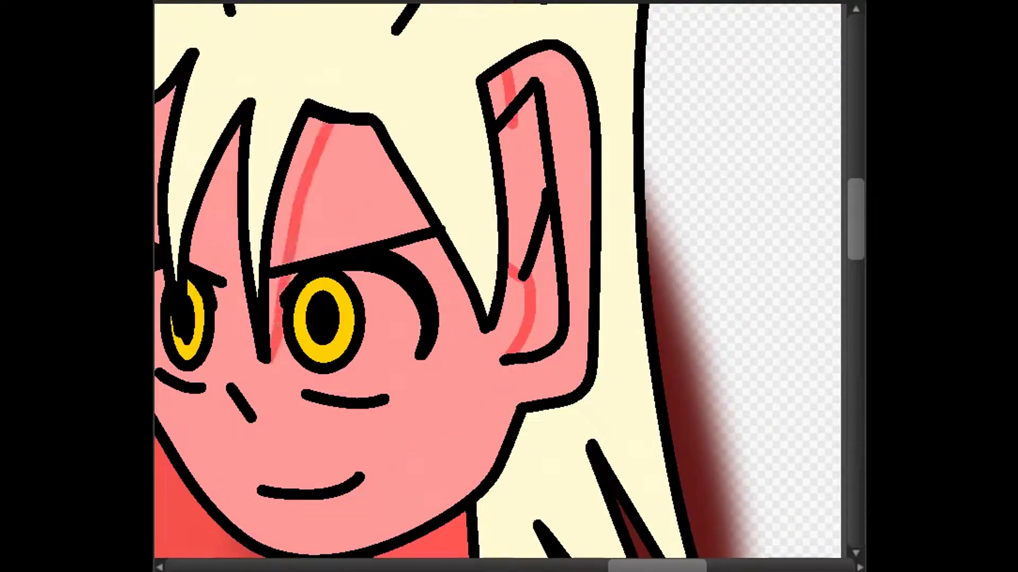
pyautogui.moveTo(233, 175); pyautogui.dragTo(197, 268)
pyautogui.moveTo(238, 382); pyautogui.dragTo(273, 400)
# Step: Fill the outlined shadows on the right figure's nose, forehead and inner ear with the darker red-pink
pyautogui.click(253, 391)
pyautogui.click(212, 228)
pyautogui.click(297, 191)
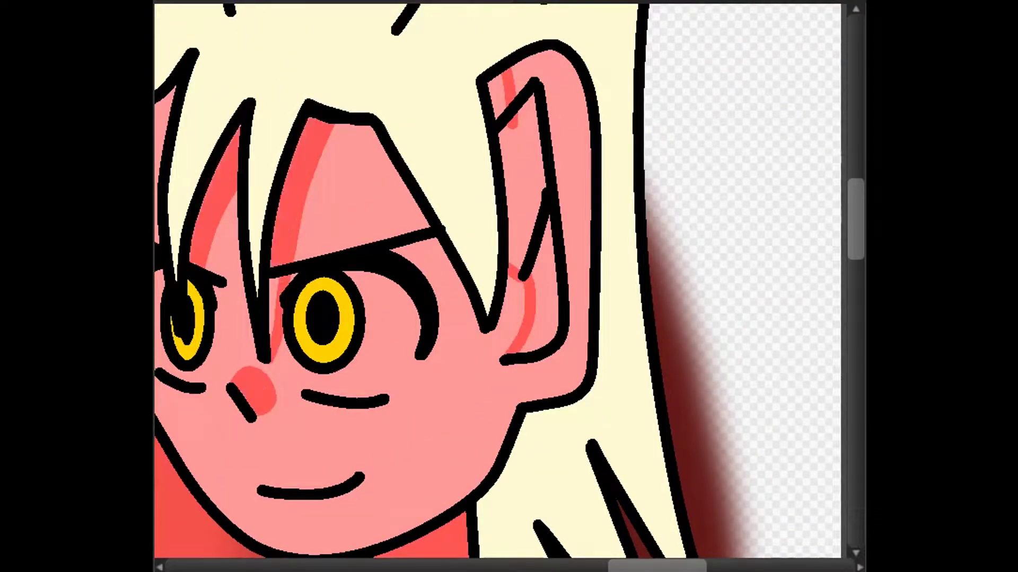
pyautogui.click(498, 95)
pyautogui.click(522, 175)
pyautogui.click(540, 308)
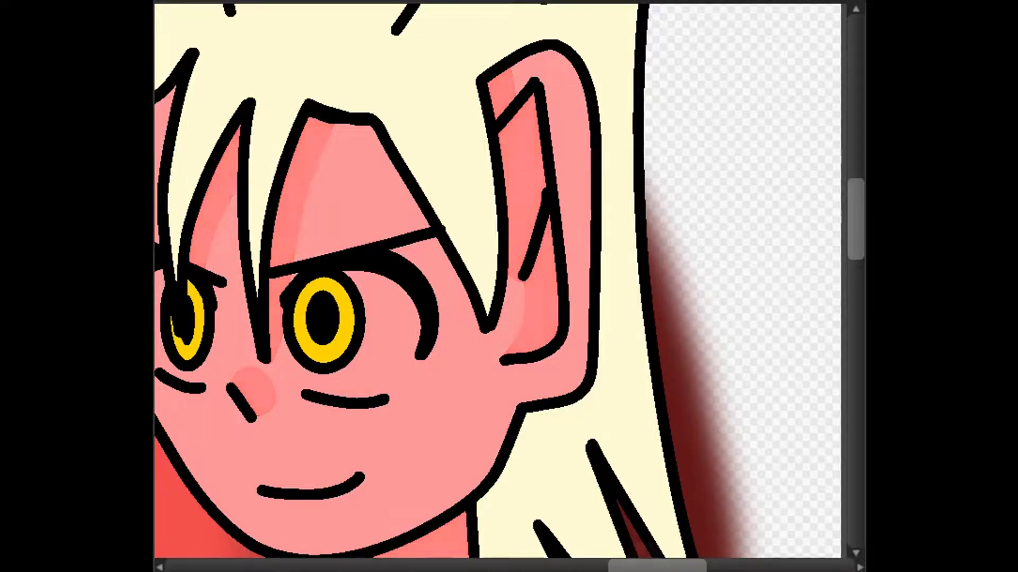
# Step: Outline the whites of both of the right figure's eyes and fill them with white
pyautogui.hscroll(-3, 498, 281)
pyautogui.moveTo(351, 334)
pyautogui.mouseDown()
pyautogui.moveTo(395, 416)
pyautogui.moveTo(492, 373)
pyautogui.mouseUp()
pyautogui.moveTo(392, 414); pyautogui.dragTo(458, 421)
pyautogui.moveTo(296, 314); pyautogui.dragTo(279, 403)
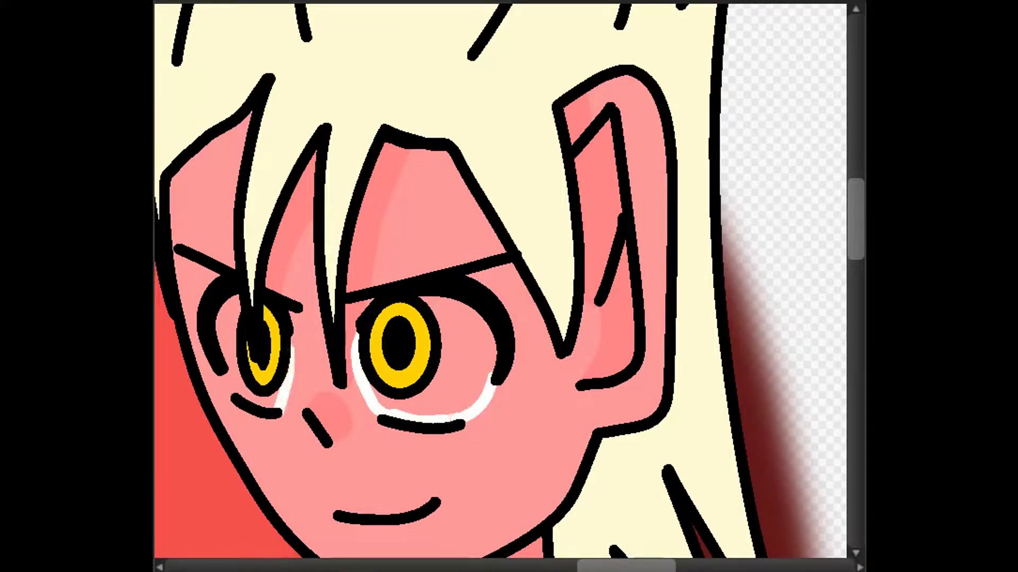
pyautogui.moveTo(223, 366); pyautogui.dragTo(238, 398)
pyautogui.moveTo(228, 308); pyautogui.dragTo(276, 403)
pyautogui.moveTo(498, 344); pyautogui.dragTo(403, 409)
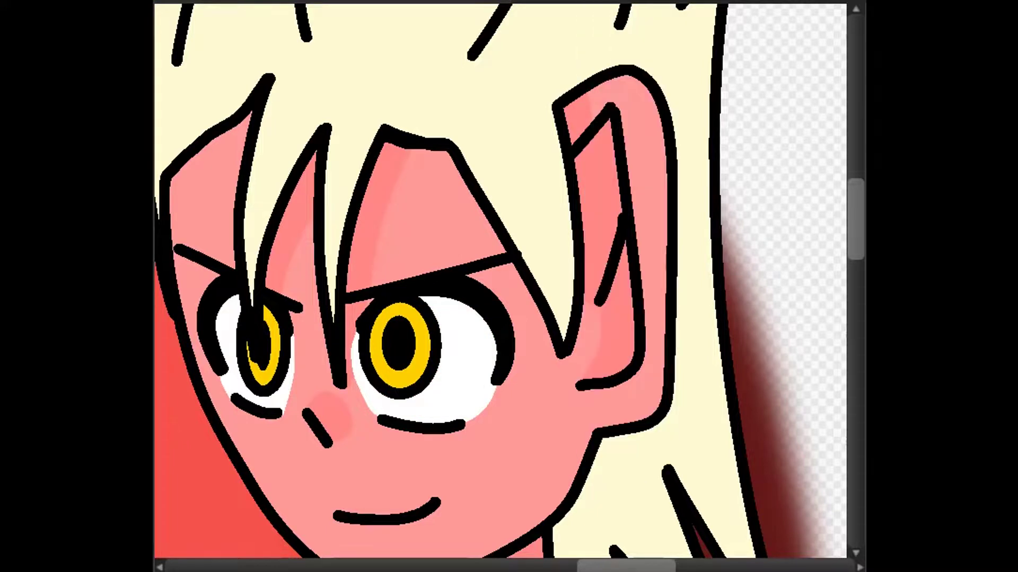
# Step: Shade the upper half of the right figure's eye whites with light grey
pyautogui.moveTo(216, 332)
pyautogui.mouseDown()
pyautogui.moveTo(293, 366)
pyautogui.moveTo(495, 343)
pyautogui.mouseUp()
pyautogui.click(228, 318)
pyautogui.click(293, 349)
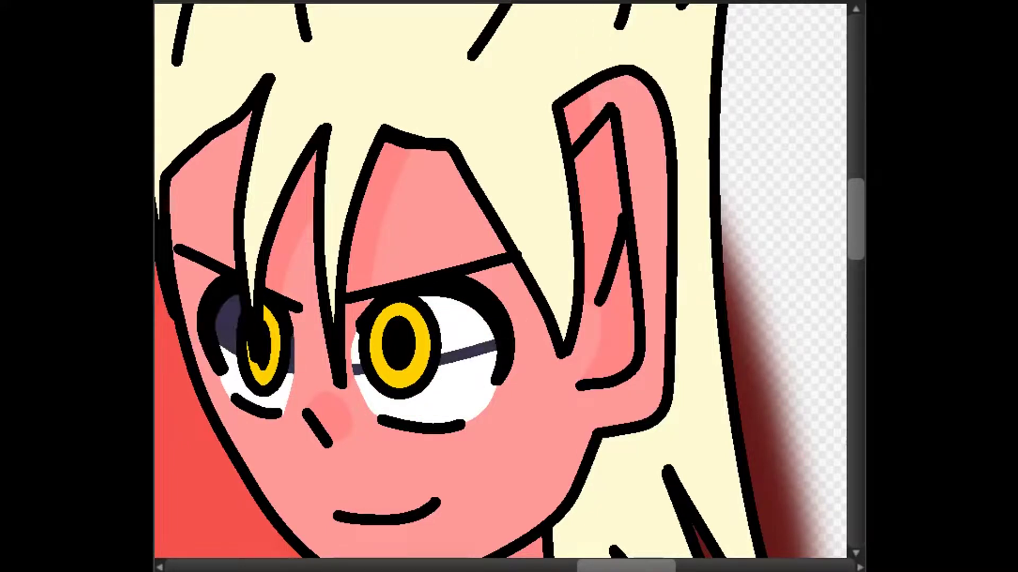
pyautogui.click(456, 321)
pyautogui.click(363, 342)
pyautogui.click(466, 360)
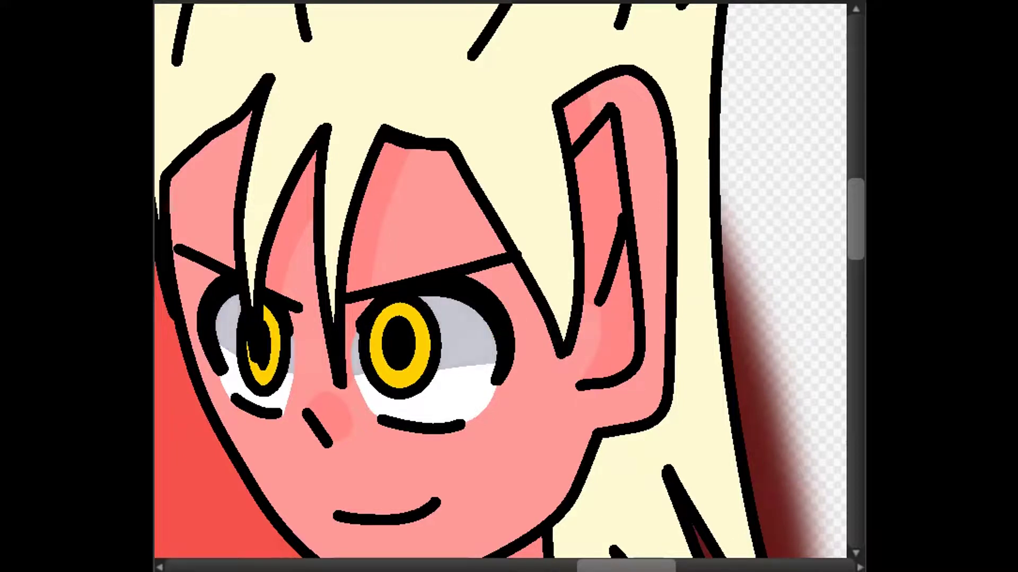
# Step: Outline pale yellow shadows on the right figure's hair beside the neck, above the ear and along the fringe strands
pyautogui.hotkey('ctrl', '-')
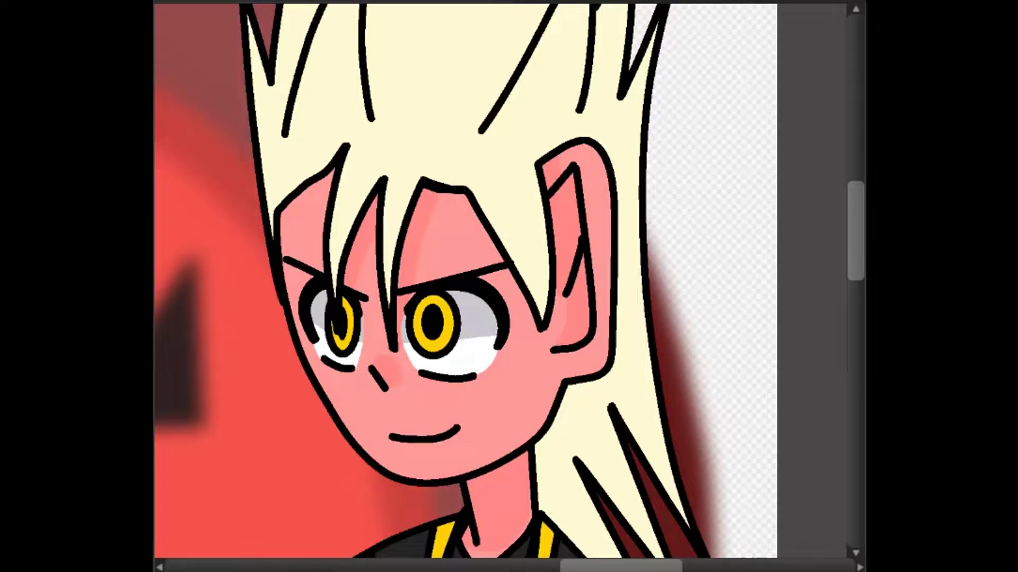
pyautogui.moveTo(557, 517)
pyautogui.mouseDown()
pyautogui.moveTo(566, 453)
pyautogui.moveTo(605, 371)
pyautogui.mouseUp()
pyautogui.moveTo(535, 156); pyautogui.dragTo(604, 143)
pyautogui.moveTo(360, 139); pyautogui.dragTo(342, 249)
pyautogui.moveTo(395, 172); pyautogui.dragTo(389, 265)
# Step: Outline pale yellow shadows along the right figure's upper hair spikes and both outer edges of the hair
pyautogui.scroll(5, 466, 281)
pyautogui.moveTo(298, 419); pyautogui.dragTo(423, 213)
pyautogui.moveTo(508, 214); pyautogui.dragTo(526, 337)
pyautogui.moveTo(566, 306); pyautogui.dragTo(578, 391)
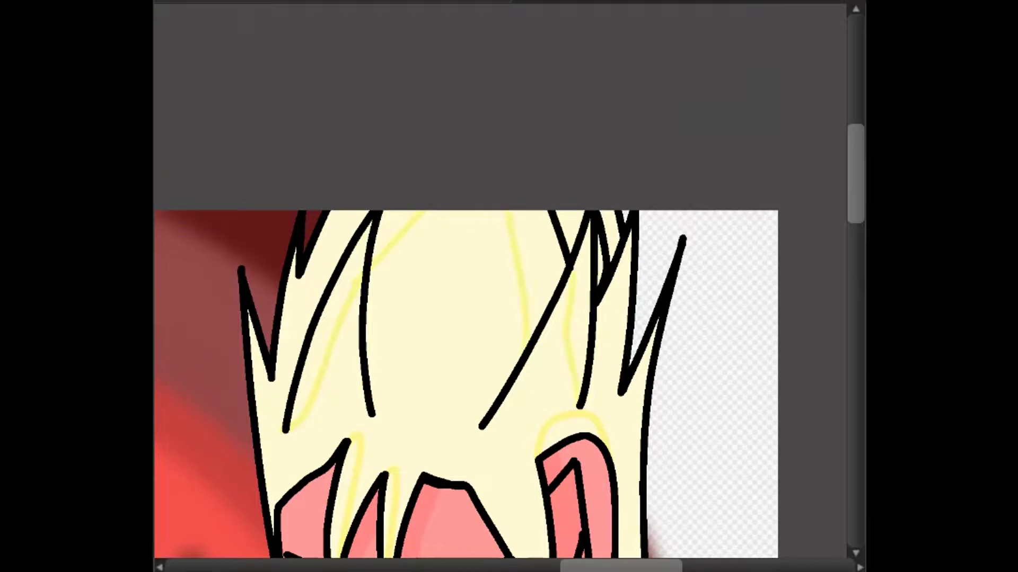
pyautogui.moveTo(277, 501); pyautogui.dragTo(266, 411)
pyautogui.moveTo(281, 337)
pyautogui.mouseDown()
pyautogui.moveTo(301, 281)
pyautogui.moveTo(346, 214)
pyautogui.mouseUp()
pyautogui.moveTo(620, 375); pyautogui.dragTo(610, 290)
pyautogui.scroll(1, 466, 344)
pyautogui.scroll(-5, 467, 344)
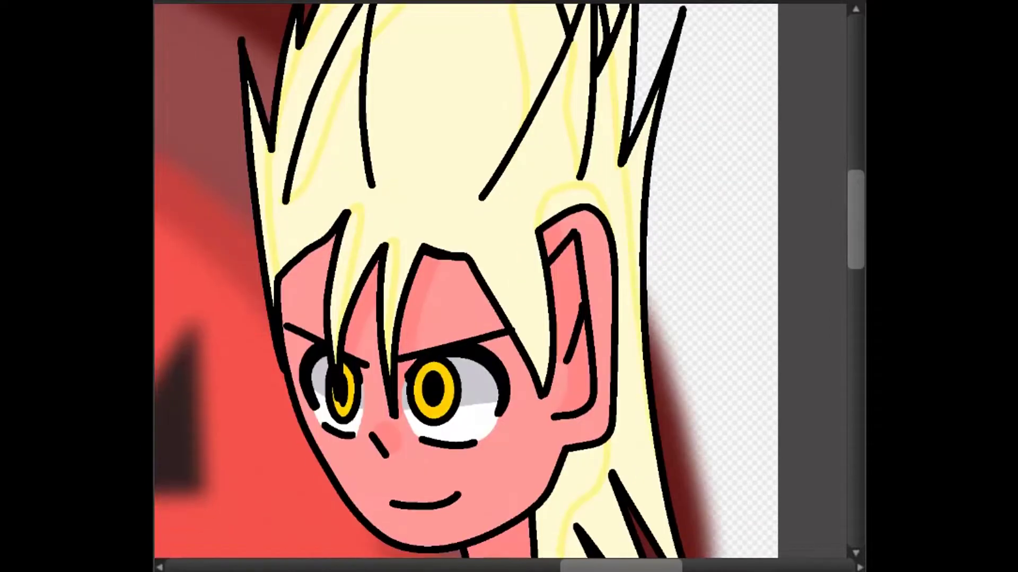
# Step: Fill the outlined shadow areas of the right figure's hair with a darker, soft yellow
pyautogui.scroll(5, 467, 344)
pyautogui.moveTo(297, 429)
pyautogui.mouseDown()
pyautogui.moveTo(363, 255)
pyautogui.moveTo(413, 228)
pyautogui.mouseUp()
pyautogui.moveTo(517, 229); pyautogui.dragTo(530, 342)
pyautogui.moveTo(573, 382); pyautogui.dragTo(587, 257)
pyautogui.moveTo(621, 342); pyautogui.dragTo(622, 273)
pyautogui.moveTo(549, 457); pyautogui.dragTo(593, 439)
pyautogui.moveTo(260, 455); pyautogui.dragTo(253, 345)
pyautogui.moveTo(617, 233); pyautogui.dragTo(608, 258)
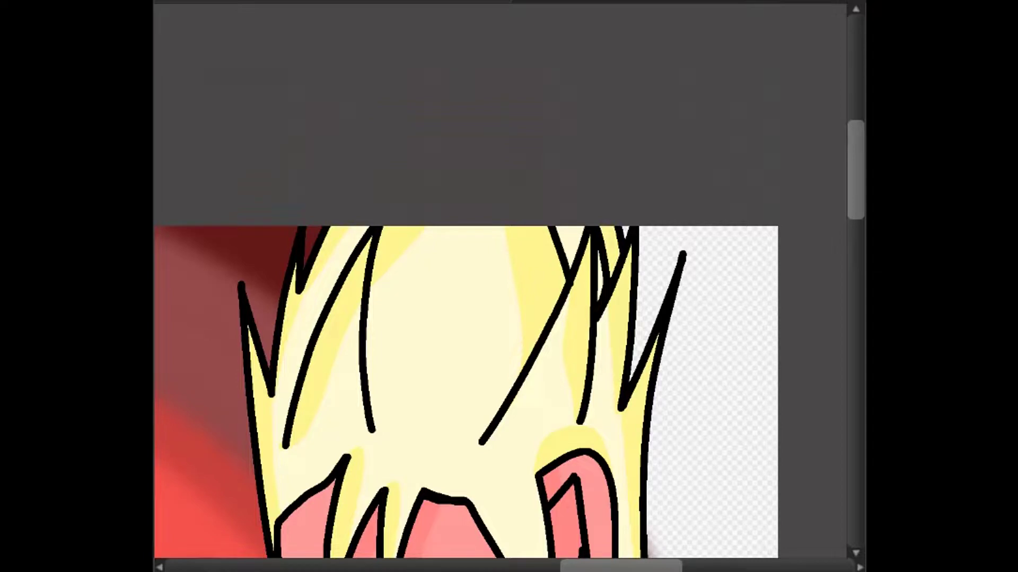
pyautogui.moveTo(577, 263); pyautogui.dragTo(563, 227)
pyautogui.scroll(-5, 466, 286)
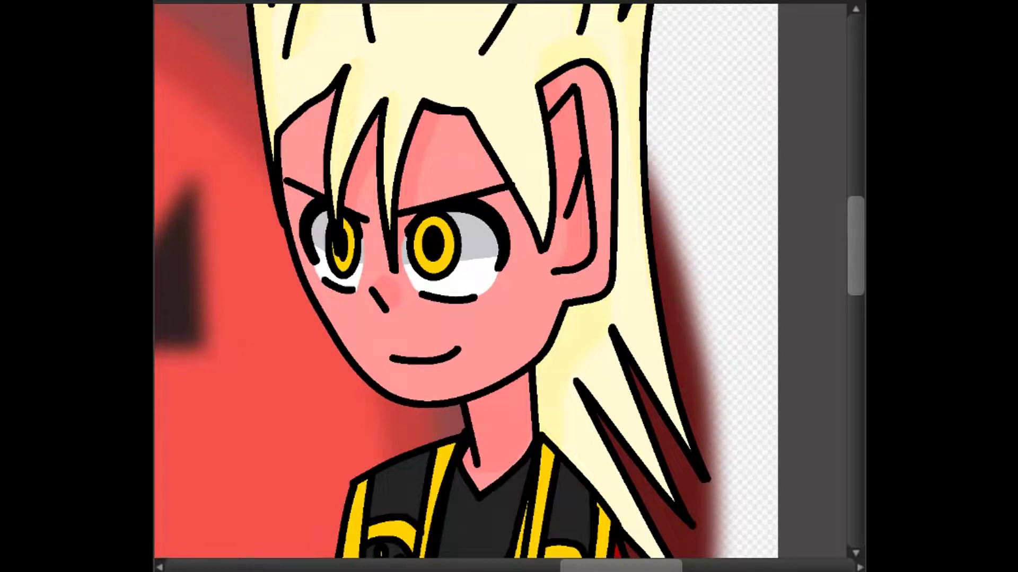
# Step: Shade the right figure's red robe with darker red on the sleeves, below the stole panels and above the gold trim
pyautogui.scroll(-8, 313, 553)
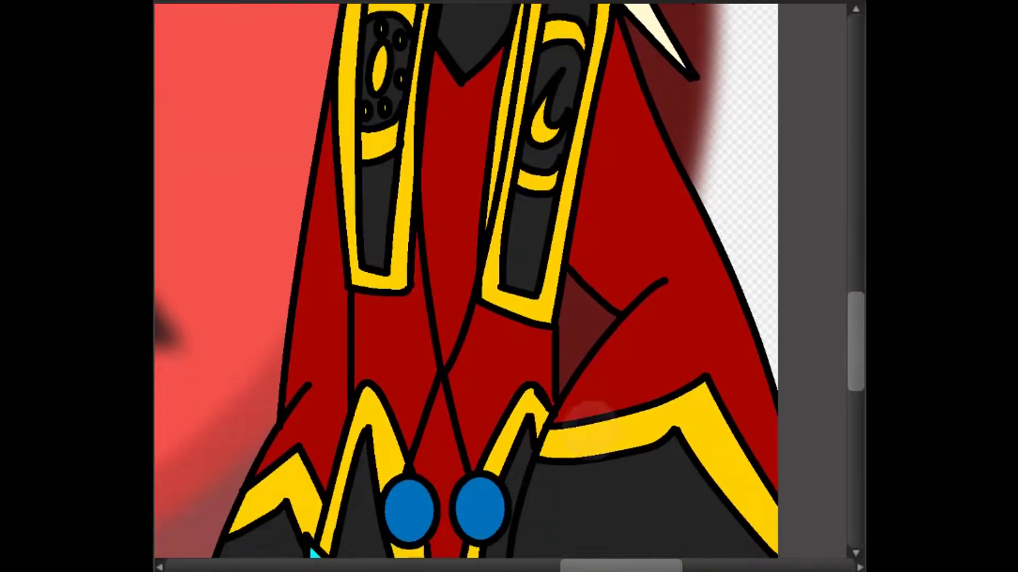
pyautogui.moveTo(665, 285); pyautogui.dragTo(591, 413)
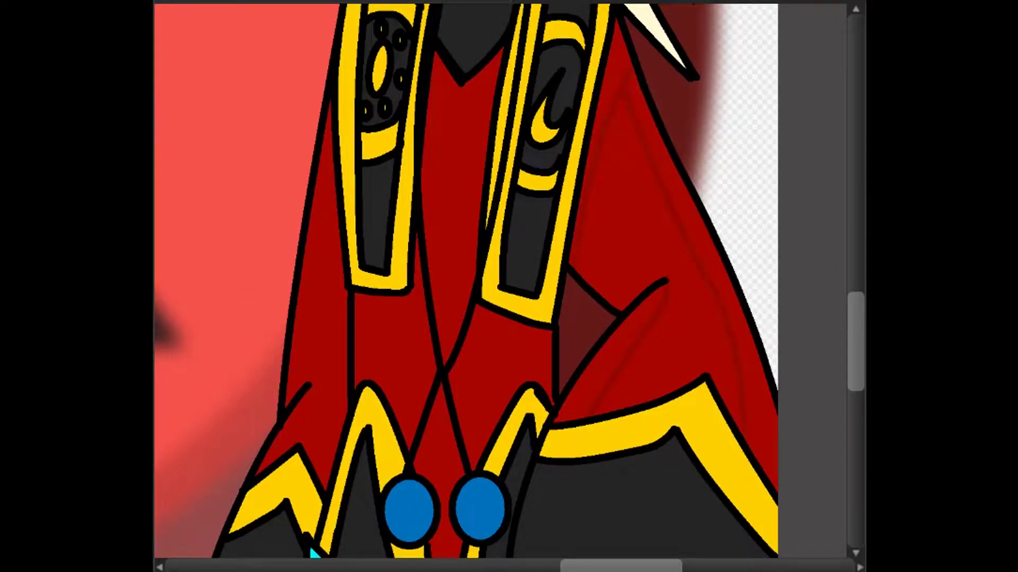
pyautogui.moveTo(310, 301); pyautogui.dragTo(306, 342)
pyautogui.moveTo(486, 328); pyautogui.dragTo(471, 361)
pyautogui.moveTo(439, 408); pyautogui.dragTo(433, 436)
pyautogui.moveTo(662, 289); pyautogui.dragTo(620, 339)
pyautogui.moveTo(530, 337); pyautogui.dragTo(483, 318)
pyautogui.scroll(-4, 466, 281)
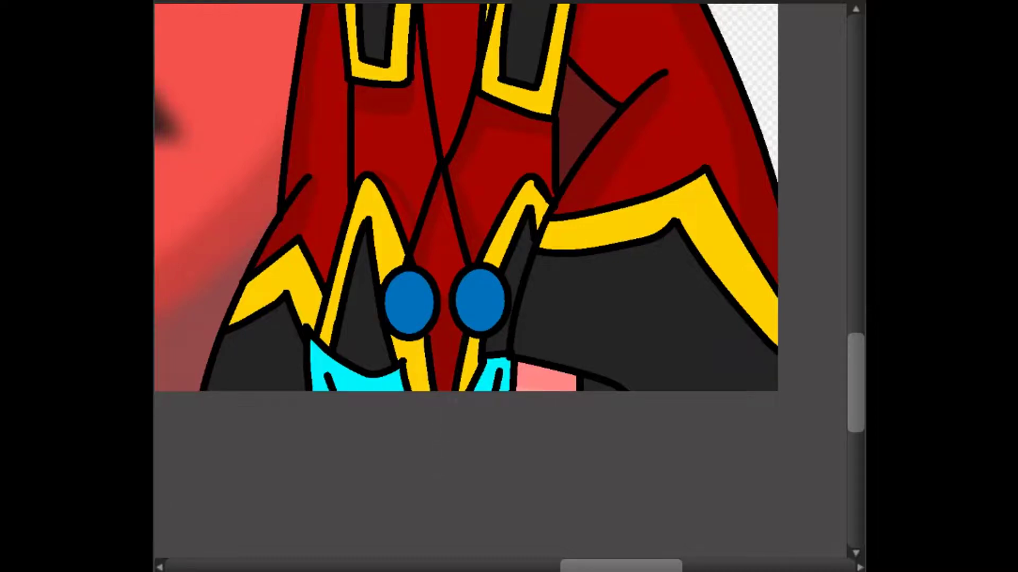
pyautogui.moveTo(506, 196); pyautogui.dragTo(479, 235)
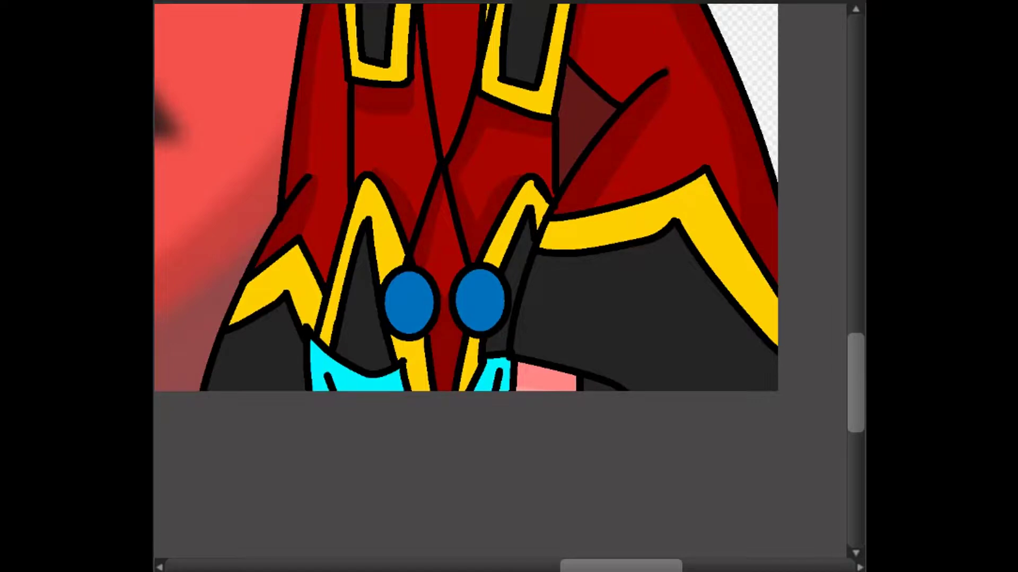
# Step: Draw black shadow edges across the right figure's dark collar, both sleeve linings and the dark lower robe panels
pyautogui.scroll(4, 467, 281)
pyautogui.scroll(3, 312, 552)
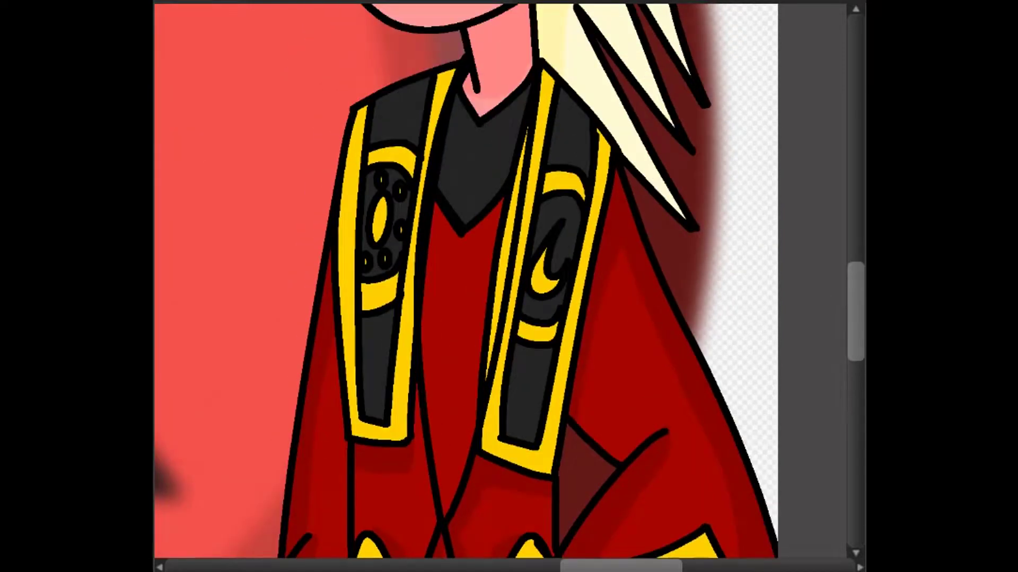
pyautogui.moveTo(442, 155)
pyautogui.mouseDown()
pyautogui.moveTo(501, 169)
pyautogui.moveTo(514, 148)
pyautogui.mouseUp()
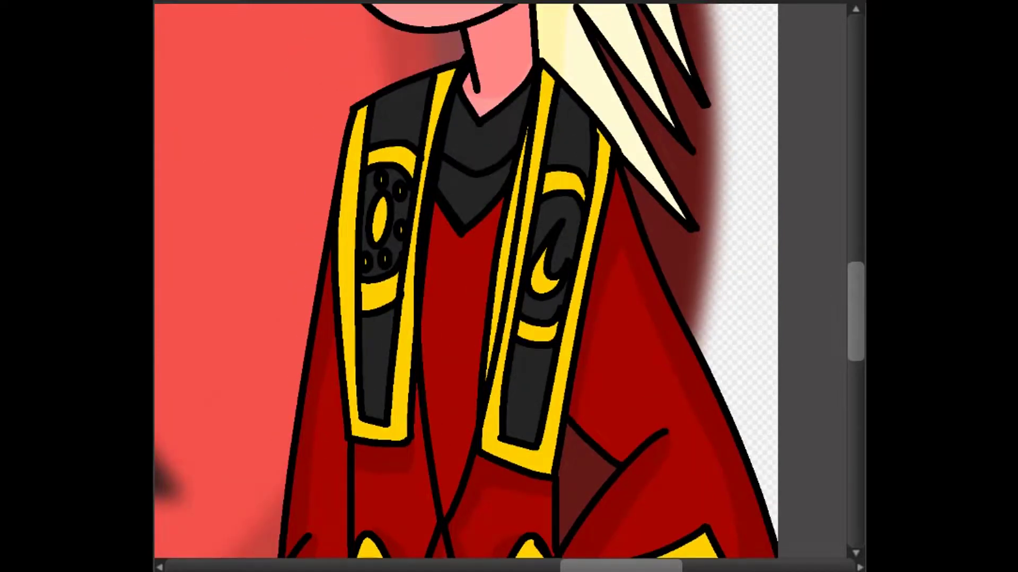
pyautogui.scroll(-6, 467, 281)
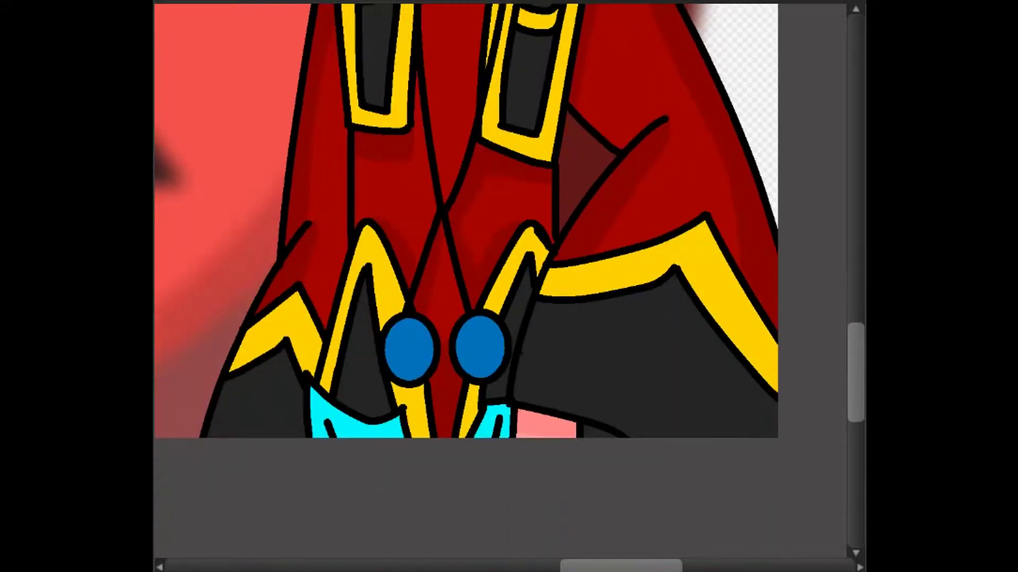
pyautogui.moveTo(365, 323); pyautogui.dragTo(379, 414)
pyautogui.moveTo(501, 377); pyautogui.dragTo(495, 397)
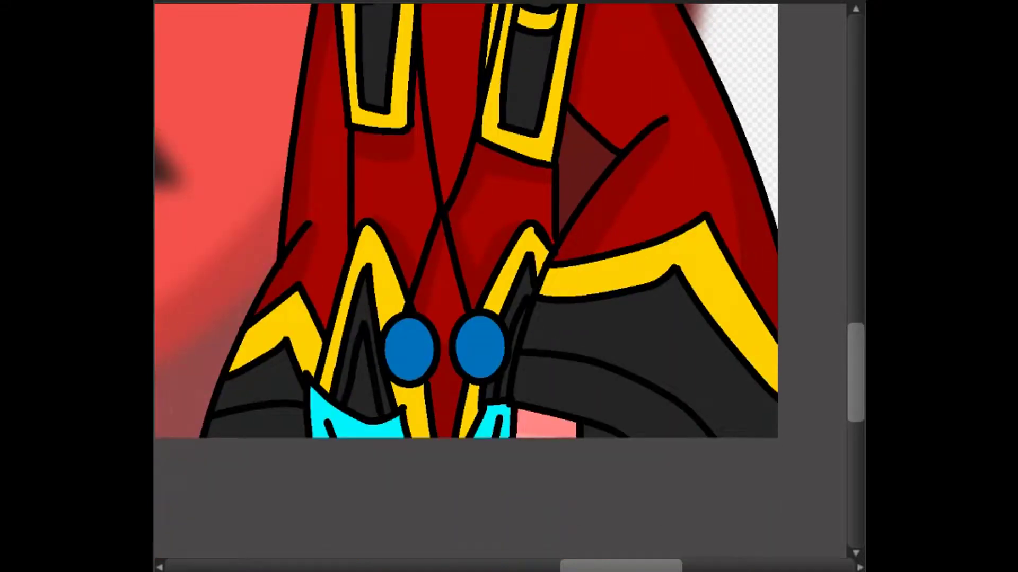
# Step: Fill the upper shadow areas of the right figure's dark sleeve linings and lower robe panels with black
pyautogui.click(260, 382)
pyautogui.click(609, 371)
pyautogui.moveTo(530, 270); pyautogui.dragTo(514, 323)
pyautogui.moveTo(366, 286); pyautogui.dragTo(371, 409)
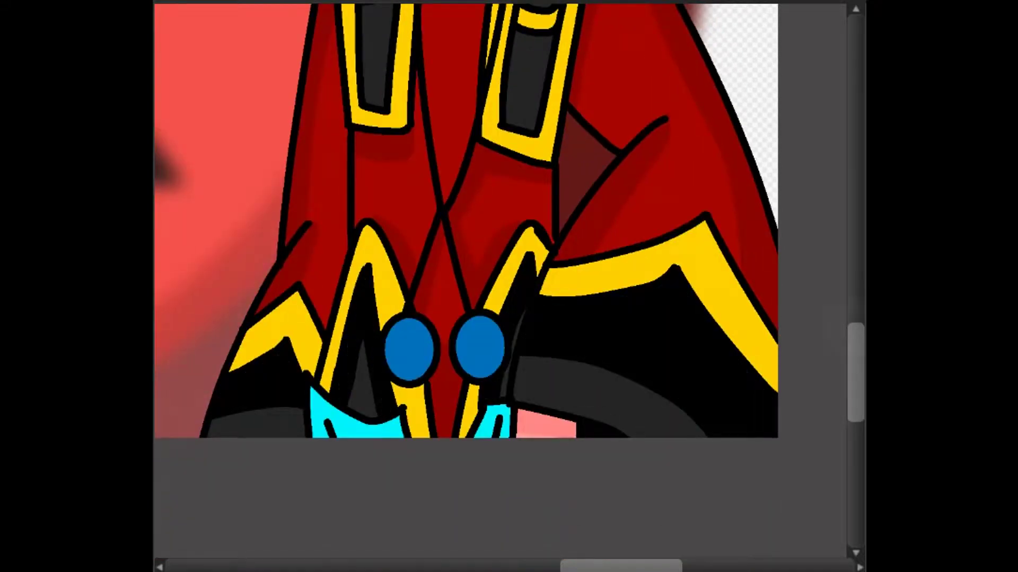
# Step: Fill the shadow areas on the right figure's dark collar and the upper parts of both stole panels with black
pyautogui.scroll(6, 467, 281)
pyautogui.click(487, 344)
pyautogui.click(572, 371)
pyautogui.click(398, 350)
pyautogui.click(389, 419)
pyautogui.click(383, 419)
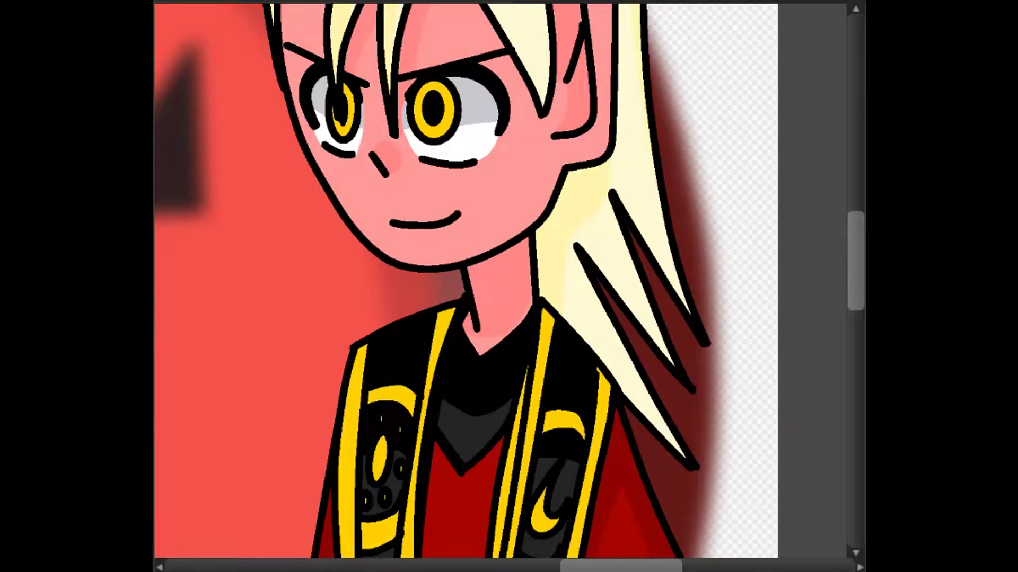
# Step: Paint pale yellow highlights along the upper half of the gold trim on both of the right figure's sleeves
pyautogui.scroll(-8, 466, 281)
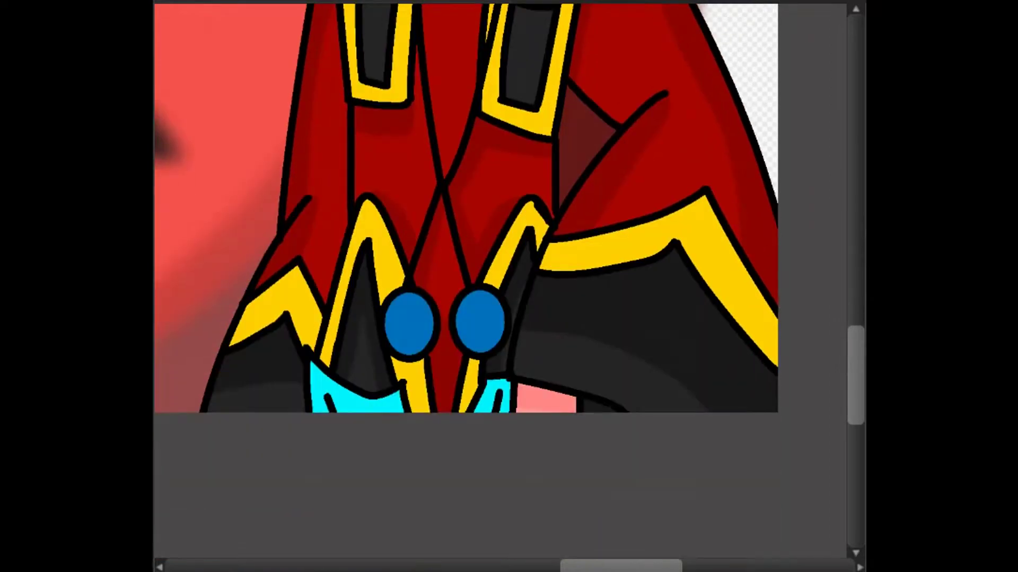
pyautogui.moveTo(546, 255)
pyautogui.mouseDown()
pyautogui.moveTo(658, 231)
pyautogui.moveTo(774, 331)
pyautogui.mouseUp()
pyautogui.moveTo(241, 320); pyautogui.dragTo(313, 320)
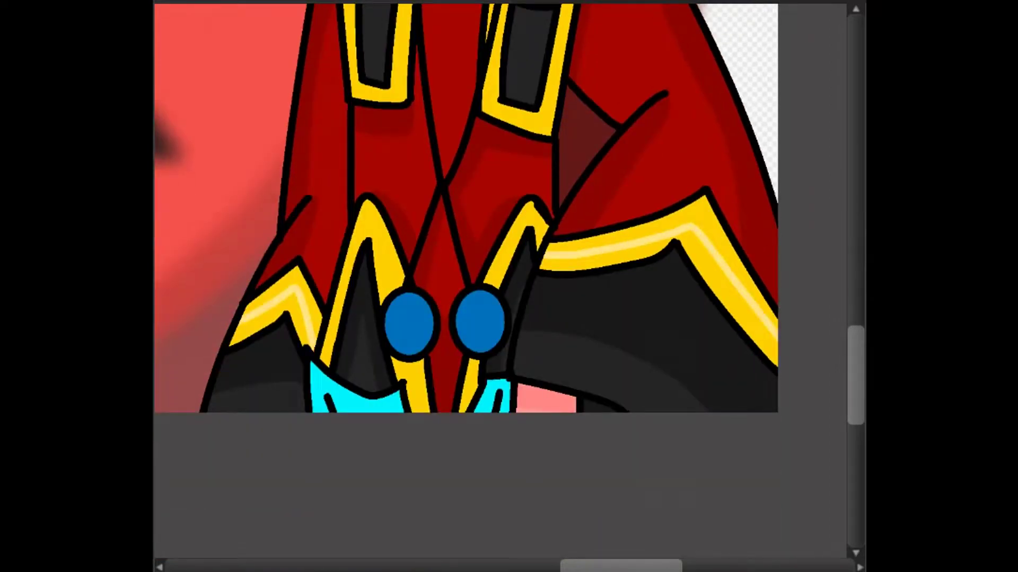
pyautogui.scroll(4, 466, 281)
pyautogui.moveTo(247, 554); pyautogui.dragTo(318, 552)
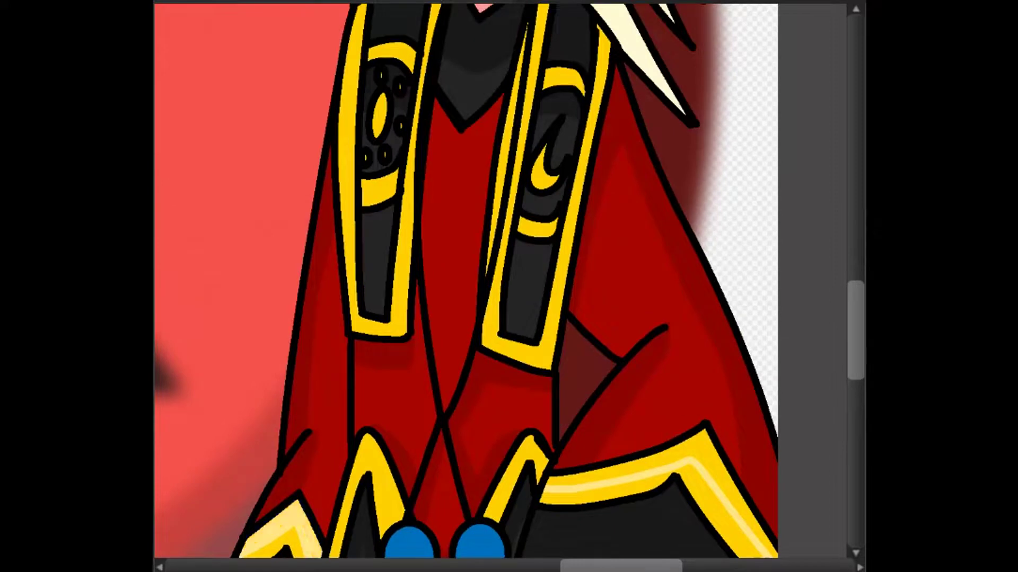
pyautogui.moveTo(549, 485); pyautogui.dragTo(771, 551)
# Step: Add pale yellow highlights to the pointed gold trims around the right figure's waist beads
pyautogui.scroll(-4, 466, 281)
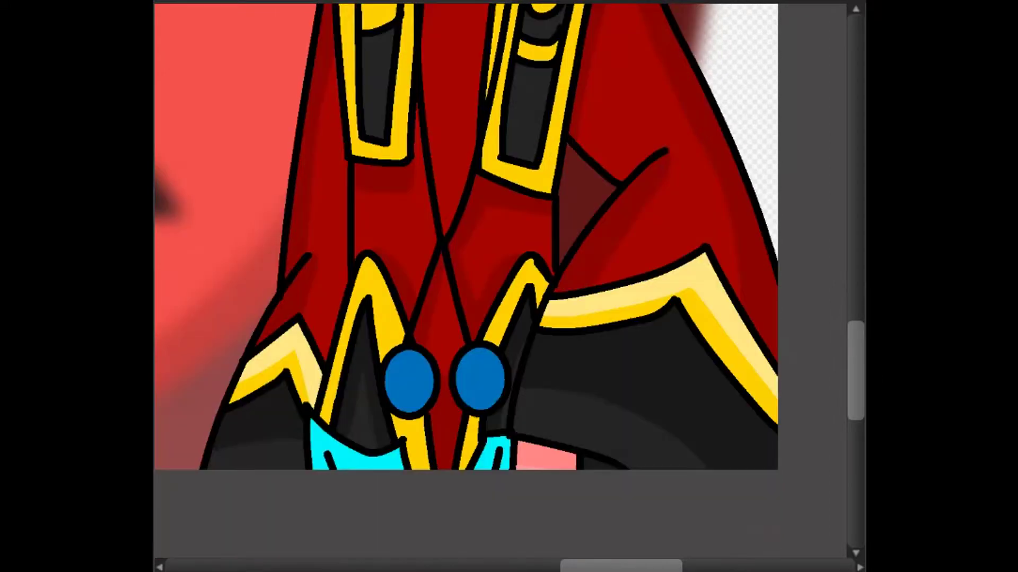
pyautogui.moveTo(466, 371)
pyautogui.mouseDown()
pyautogui.moveTo(530, 164)
pyautogui.moveTo(554, 204)
pyautogui.mouseUp()
pyautogui.moveTo(326, 329)
pyautogui.mouseDown()
pyautogui.moveTo(366, 165)
pyautogui.moveTo(416, 373)
pyautogui.mouseUp()
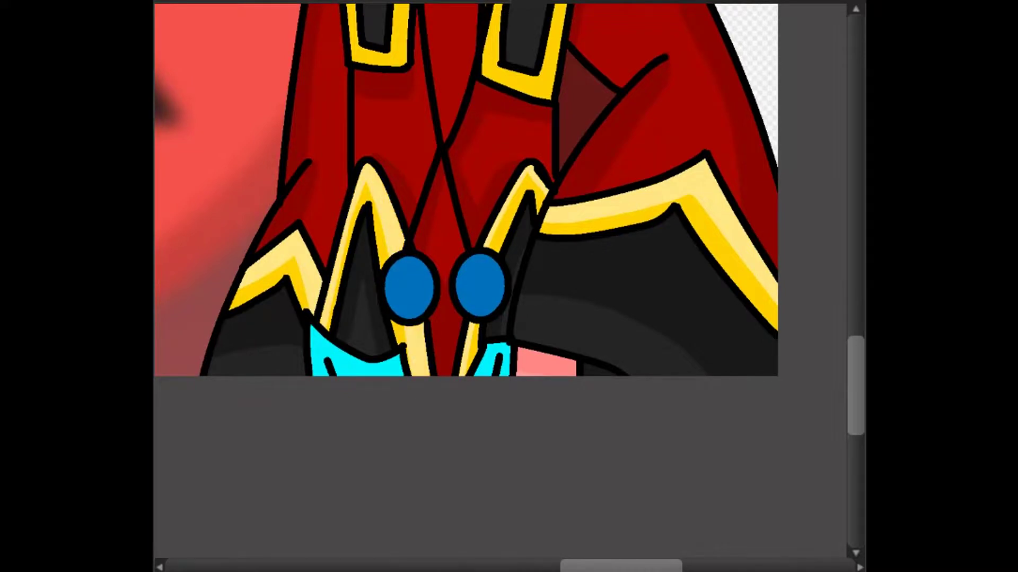
pyautogui.scroll(-1, 467, 281)
# Step: Add pale yellow highlight strokes to the gold borders, bands and emblems of the right figure's stole panels
pyautogui.scroll(10, 466, 281)
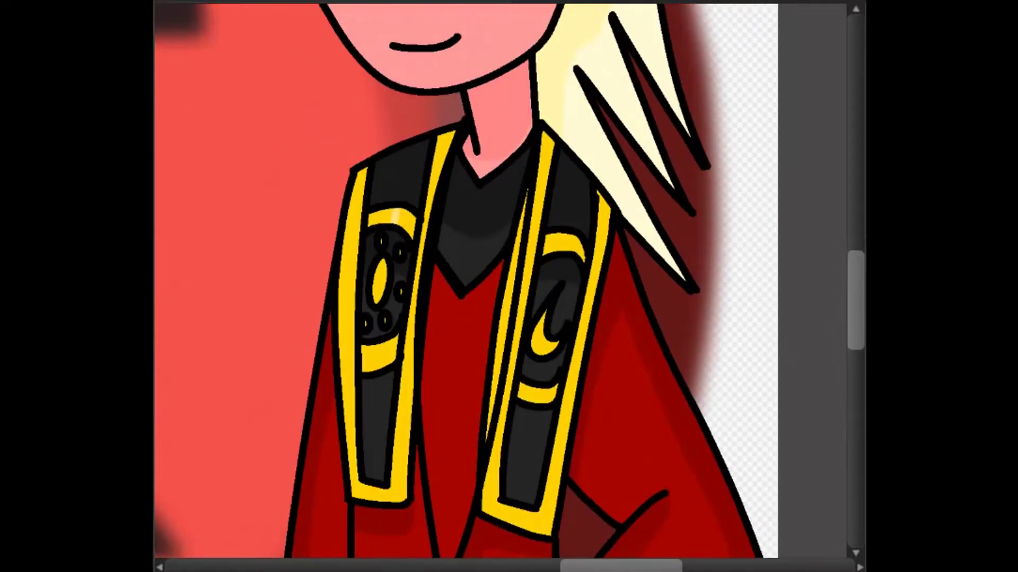
pyautogui.moveTo(362, 173)
pyautogui.mouseDown()
pyautogui.moveTo(353, 214)
pyautogui.moveTo(371, 498)
pyautogui.mouseUp()
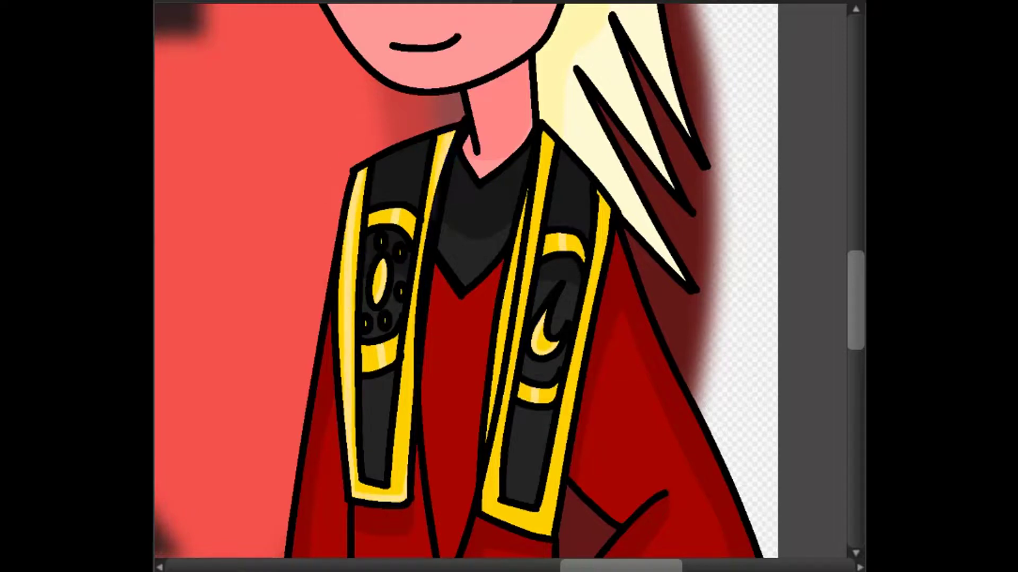
pyautogui.moveTo(345, 235); pyautogui.dragTo(337, 405)
pyautogui.moveTo(391, 211); pyautogui.dragTo(373, 227)
pyautogui.moveTo(375, 342); pyautogui.dragTo(365, 371)
pyautogui.hotkey('ctrl', 'z')
pyautogui.hotkey('ctrl', 'z')
pyautogui.hotkey('ctrl', 'z')
pyautogui.hotkey('ctrl', 'z')
pyautogui.hotkey('ctrl', 'z')
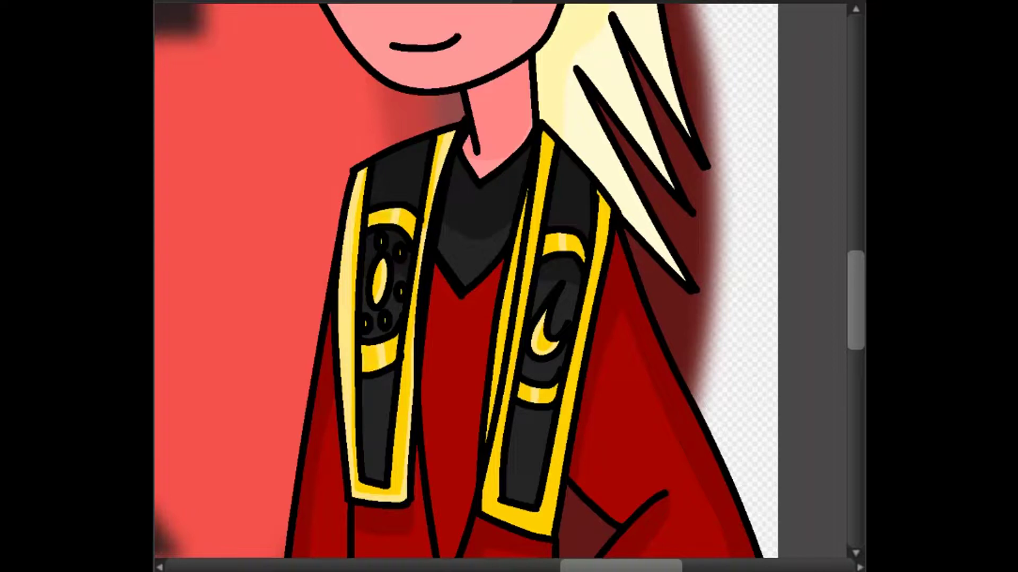
# Step: Fill in the pale yellow highlights on the gold borders and bands of the right figure's sun-emblem stole panel
pyautogui.moveTo(408, 475); pyautogui.dragTo(412, 332)
pyautogui.moveTo(424, 264); pyautogui.dragTo(449, 131)
pyautogui.moveTo(340, 394); pyautogui.dragTo(346, 235)
pyautogui.moveTo(375, 346); pyautogui.dragTo(364, 372)
pyautogui.moveTo(391, 211); pyautogui.dragTo(372, 226)
# Step: Fill in highlights on the moon-emblem stole panel's gold borders and bands, and blend the gold highlights to a brighter yellow
pyautogui.moveTo(558, 235); pyautogui.dragTo(545, 254)
pyautogui.moveTo(529, 383); pyautogui.dragTo(519, 400)
pyautogui.moveTo(546, 133)
pyautogui.mouseDown()
pyautogui.moveTo(493, 514)
pyautogui.moveTo(596, 270)
pyautogui.moveTo(608, 206)
pyautogui.mouseUp()
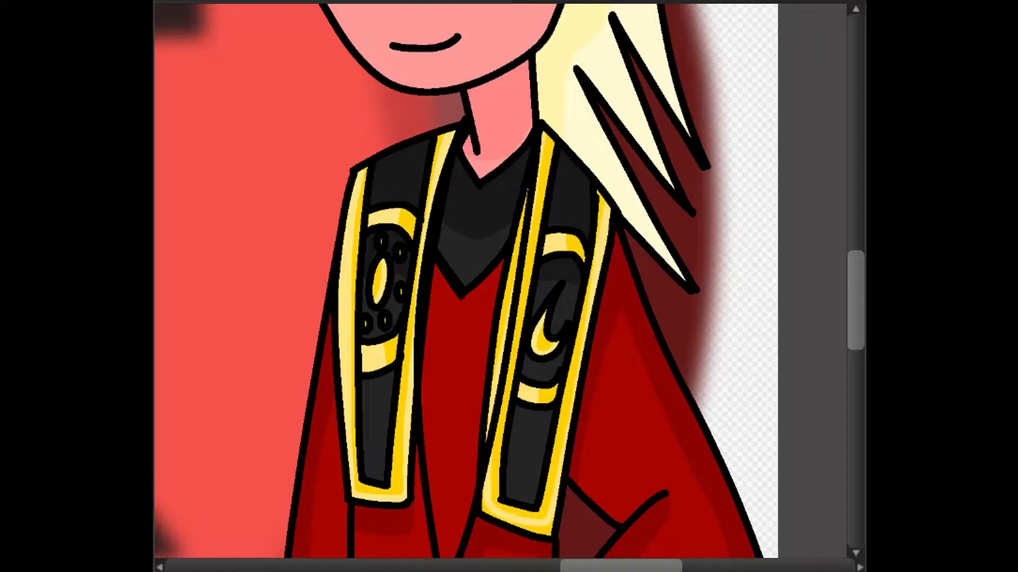
pyautogui.moveTo(526, 202); pyautogui.dragTo(494, 371)
pyautogui.moveTo(484, 493); pyautogui.dragTo(551, 534)
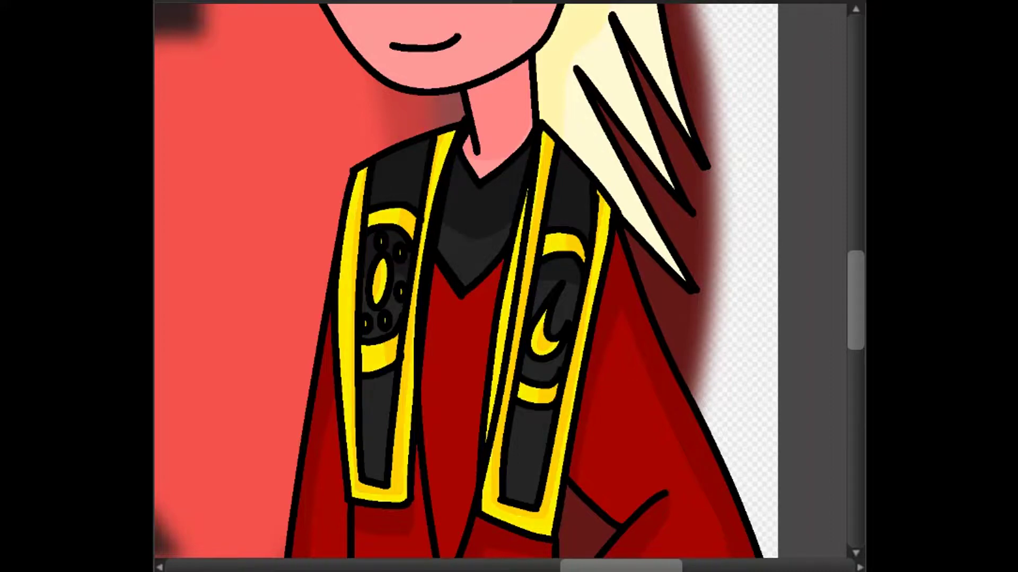
# Step: Shade the right figure's two blue waist beads with darker blue and the cyan cloth below them with darker teal
pyautogui.scroll(-10, 466, 281)
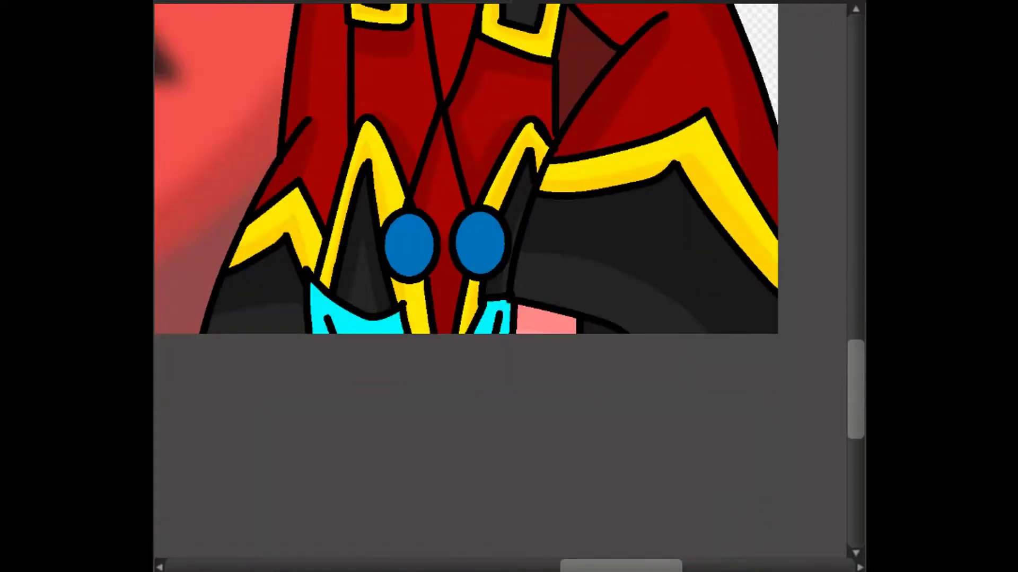
pyautogui.hotkey('ctrl', 'z')
pyautogui.hotkey('ctrl', 'y')
pyautogui.moveTo(410, 216); pyautogui.dragTo(409, 274)
pyautogui.moveTo(477, 213)
pyautogui.mouseDown()
pyautogui.moveTo(477, 272)
pyautogui.moveTo(491, 254)
pyautogui.moveTo(493, 272)
pyautogui.mouseUp()
pyautogui.hotkey('ctrl', 'z')
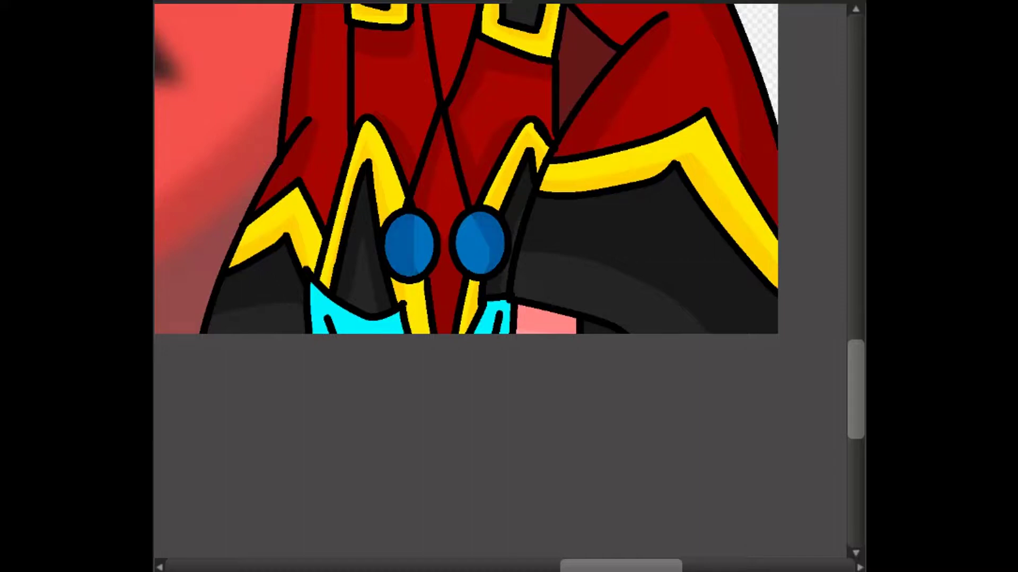
pyautogui.moveTo(497, 306); pyautogui.dragTo(479, 334)
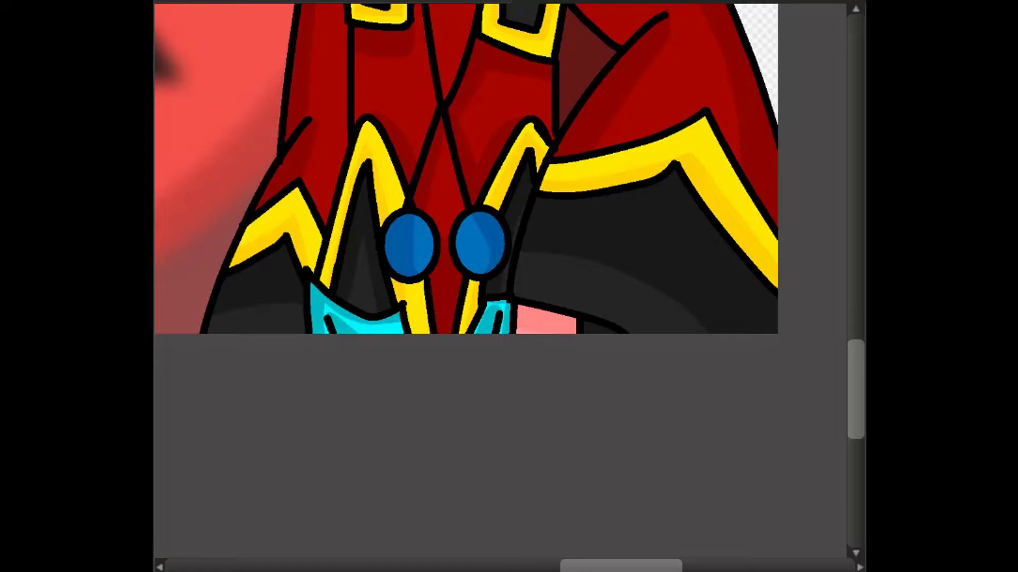
# Step: Outline the skin shadows on the left figure's neck and on the forehead under the fringe in a darker pink
pyautogui.hotkey('ctrl', '0')
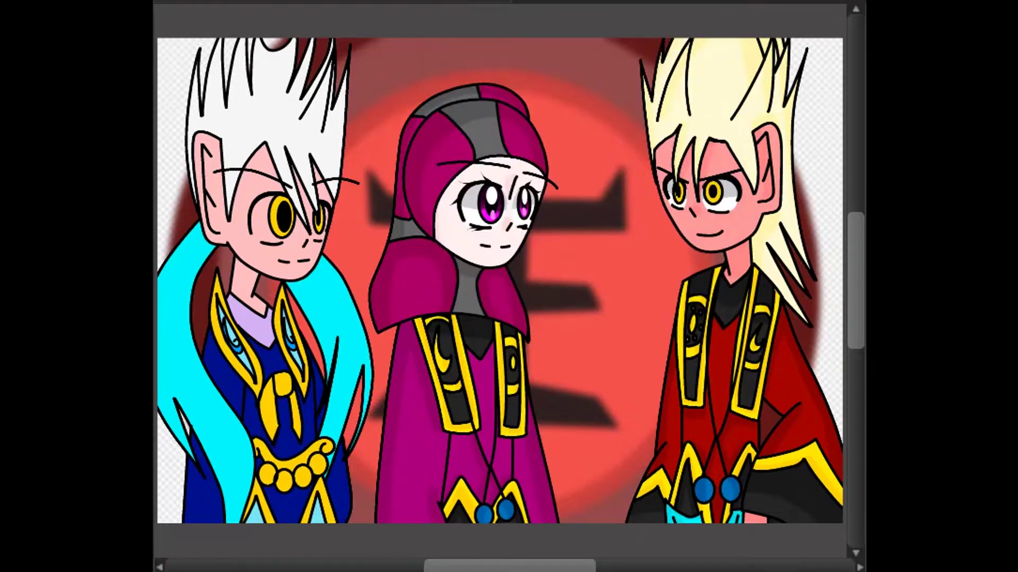
pyautogui.scroll(3, 501, 279)
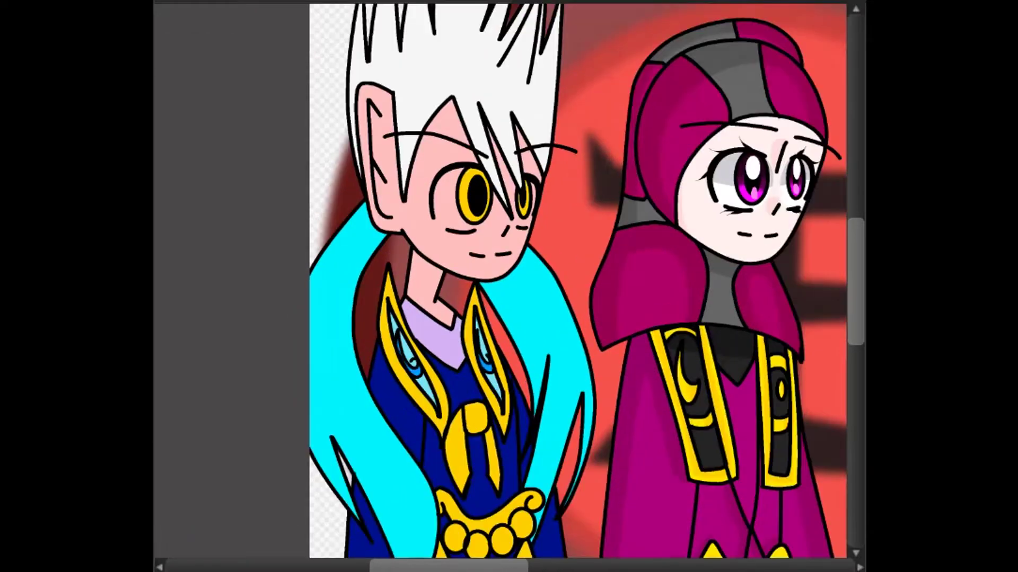
pyautogui.scroll(2, 501, 297)
pyautogui.moveTo(365, 306); pyautogui.dragTo(424, 327)
pyautogui.moveTo(417, 21); pyautogui.dragTo(448, 99)
pyautogui.moveTo(490, 161); pyautogui.dragTo(511, 191)
pyautogui.hotkey('ctrl', 'z')
pyautogui.moveTo(498, 108); pyautogui.dragTo(522, 148)
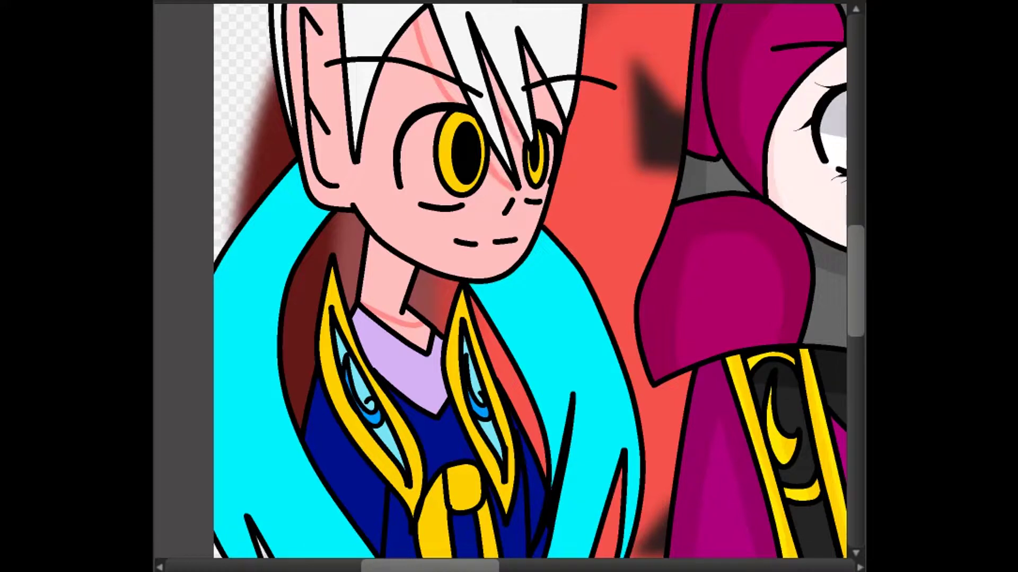
# Step: Outline the left figure's nose and inner ear shadows in darker pink and fill the neck shadow
pyautogui.moveTo(331, 138)
pyautogui.mouseDown()
pyautogui.moveTo(323, 30)
pyautogui.moveTo(346, 185)
pyautogui.mouseUp()
pyautogui.hotkey('ctrl', 'z')
pyautogui.moveTo(509, 165); pyautogui.dragTo(503, 214)
pyautogui.scroll(2, 509, 280)
pyautogui.moveTo(318, 209); pyautogui.dragTo(326, 249)
pyautogui.moveTo(371, 313); pyautogui.dragTo(416, 387)
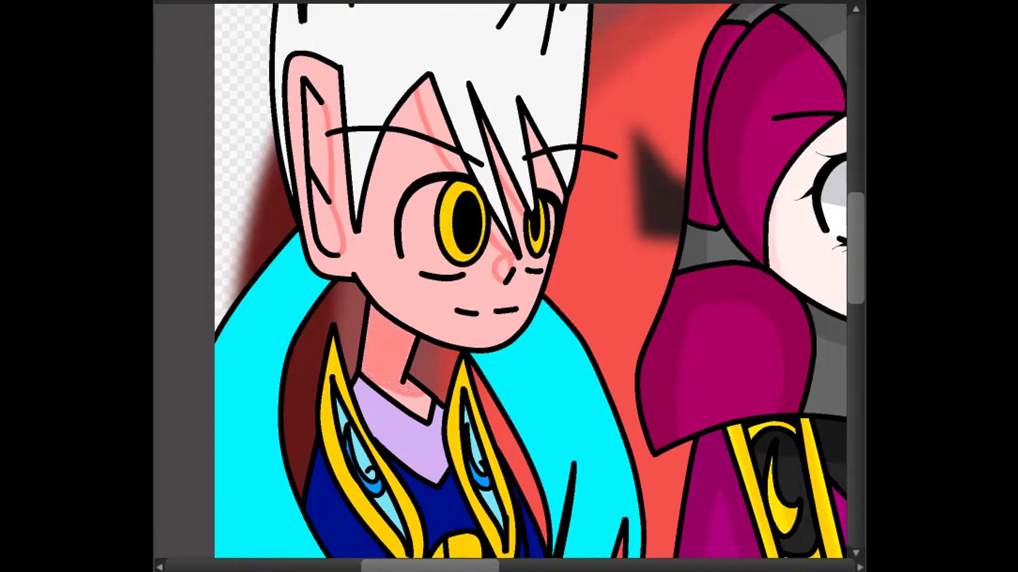
# Step: Fill the outlined shadows on the left figure's inner ear, forehead and nose with the darker pink
pyautogui.moveTo(334, 183); pyautogui.dragTo(318, 249)
pyautogui.moveTo(318, 90); pyautogui.dragTo(317, 190)
pyautogui.moveTo(421, 80); pyautogui.dragTo(465, 172)
pyautogui.moveTo(498, 260); pyautogui.dragTo(506, 277)
pyautogui.moveTo(486, 126)
pyautogui.mouseDown()
pyautogui.moveTo(522, 207)
pyautogui.moveTo(511, 252)
pyautogui.mouseUp()
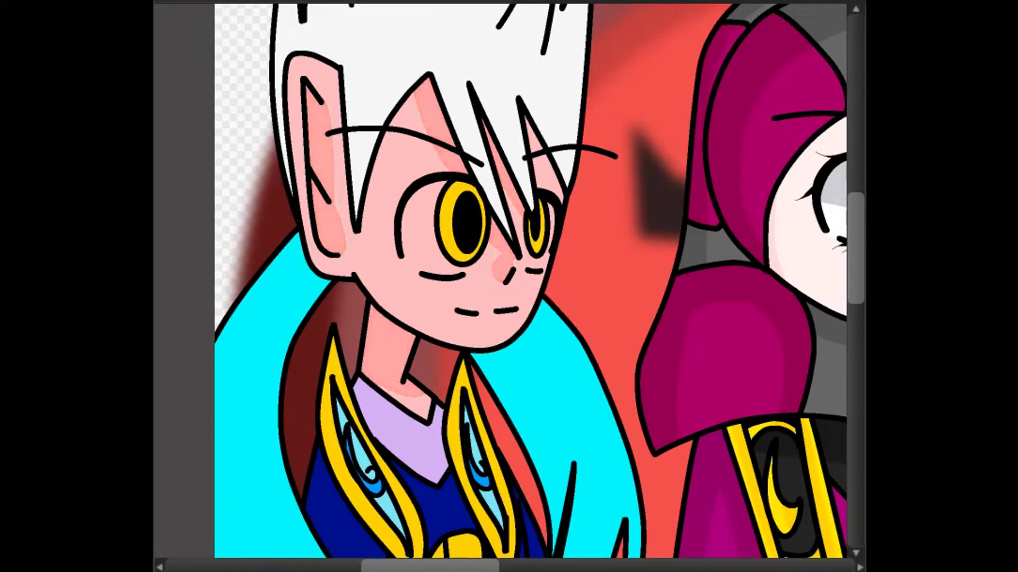
# Step: Outline the whites of both of the left figure's eyes and fill them with white
pyautogui.hotkey('ctrl', '+')
pyautogui.moveTo(297, 214)
pyautogui.mouseDown()
pyautogui.moveTo(350, 265)
pyautogui.moveTo(498, 170)
pyautogui.mouseUp()
pyautogui.moveTo(543, 127); pyautogui.dragTo(591, 247)
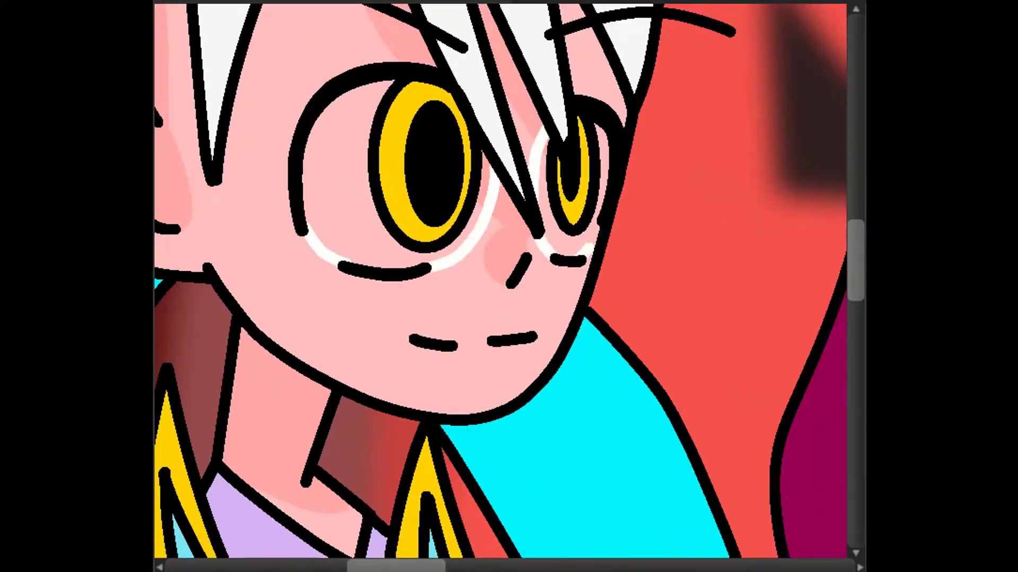
pyautogui.click(339, 159)
pyautogui.click(546, 175)
pyautogui.click(483, 178)
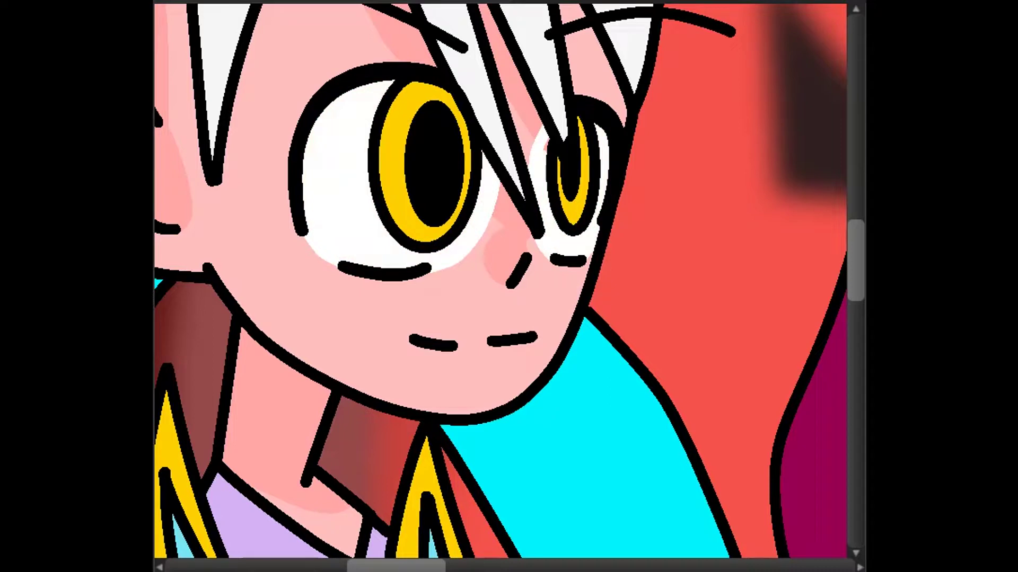